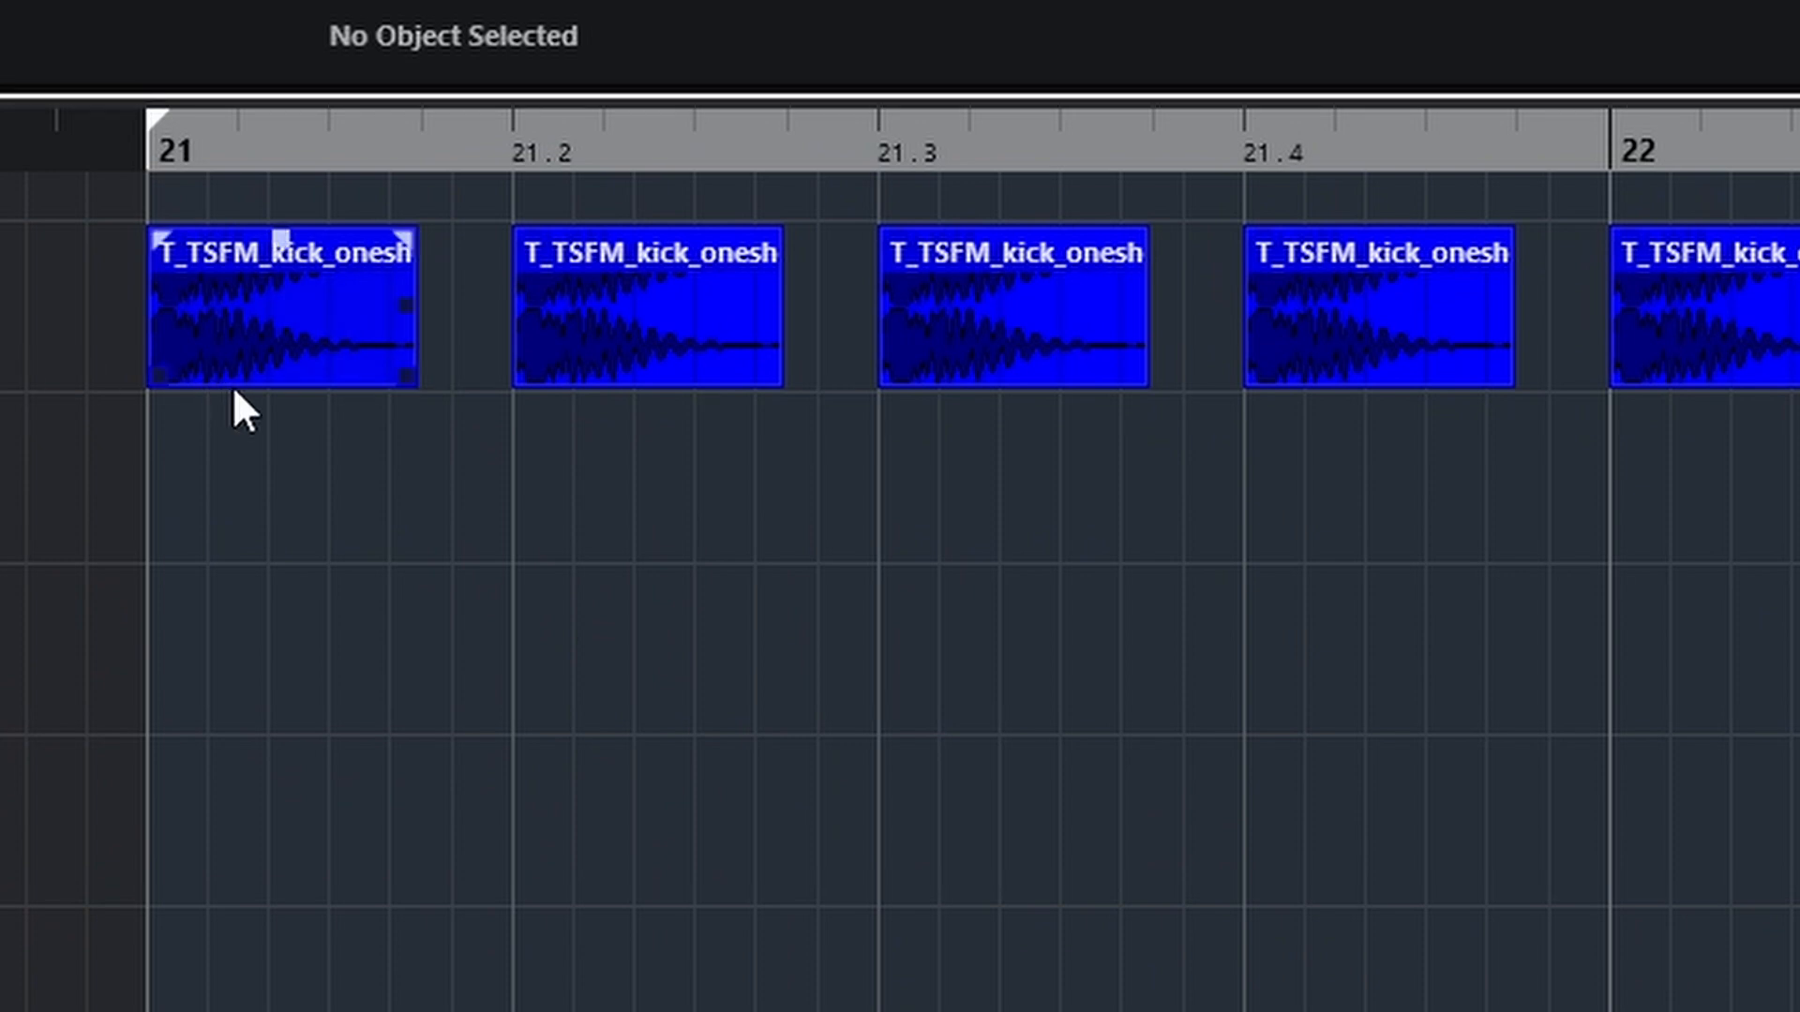
Play the kick and snare layers from bar 21 and inspect the Intro Snare's Pro-Q 2 equalizer curve
key("space")
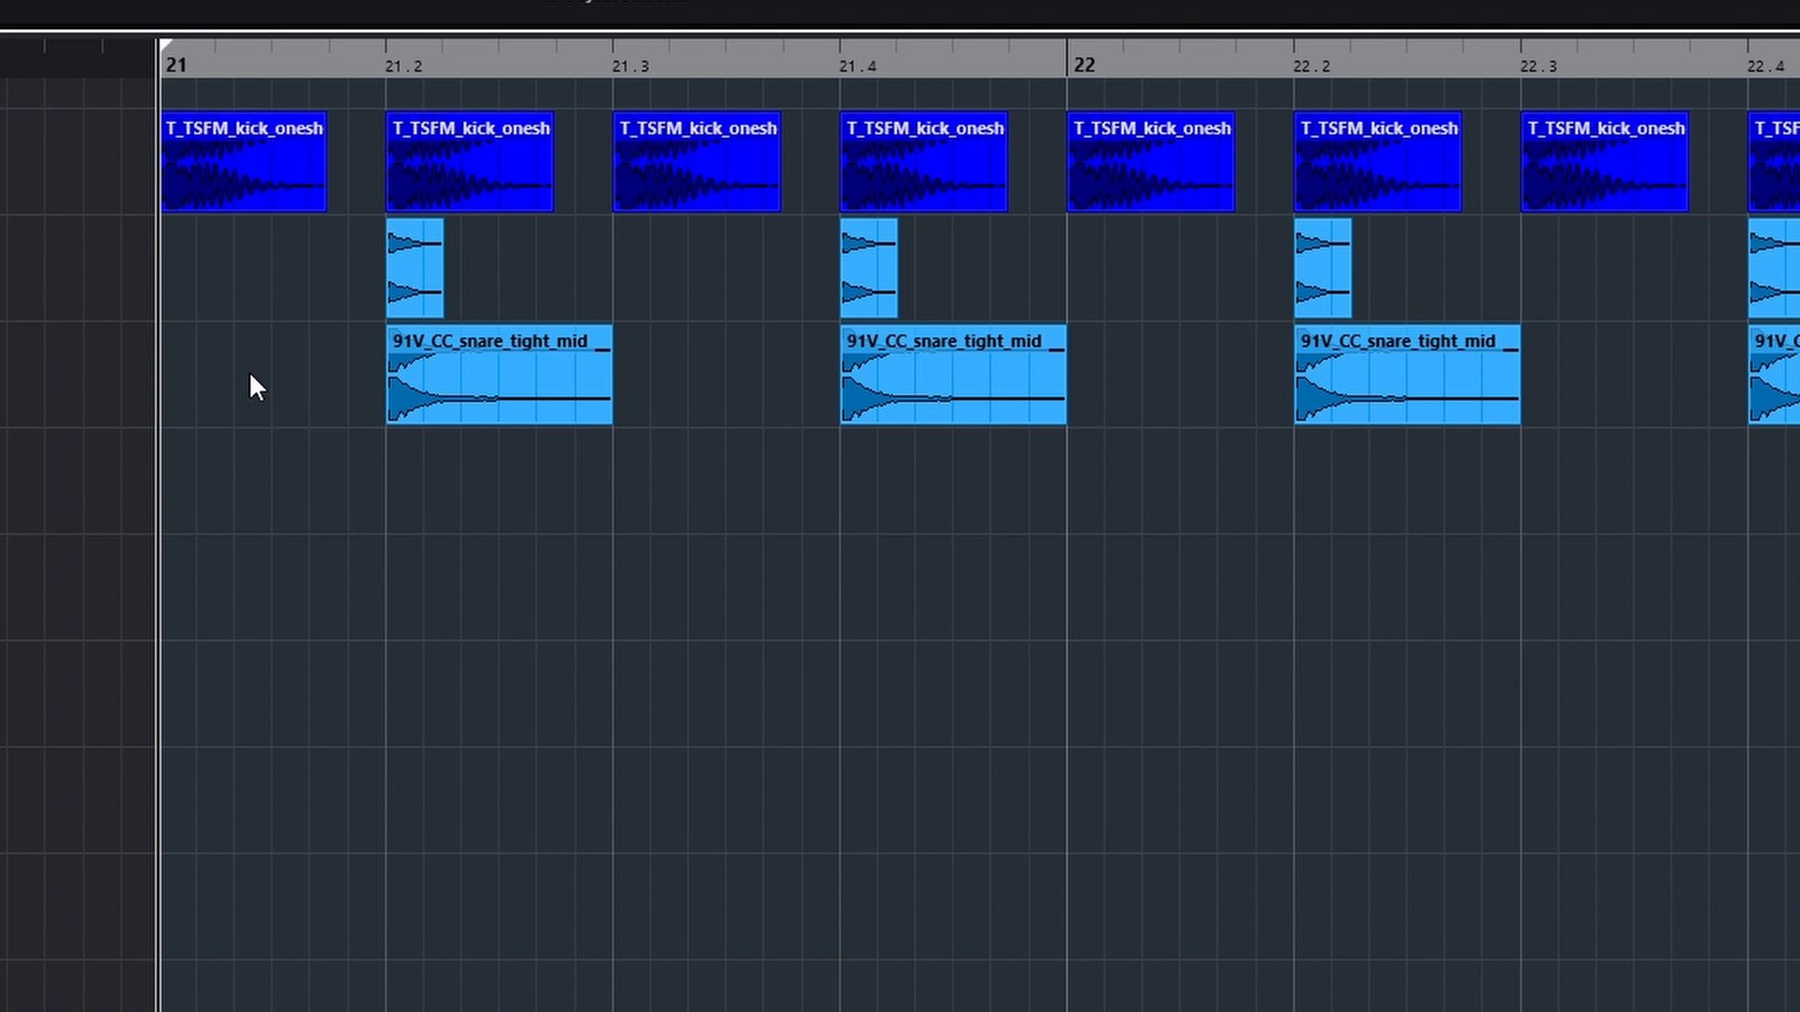
key("space")
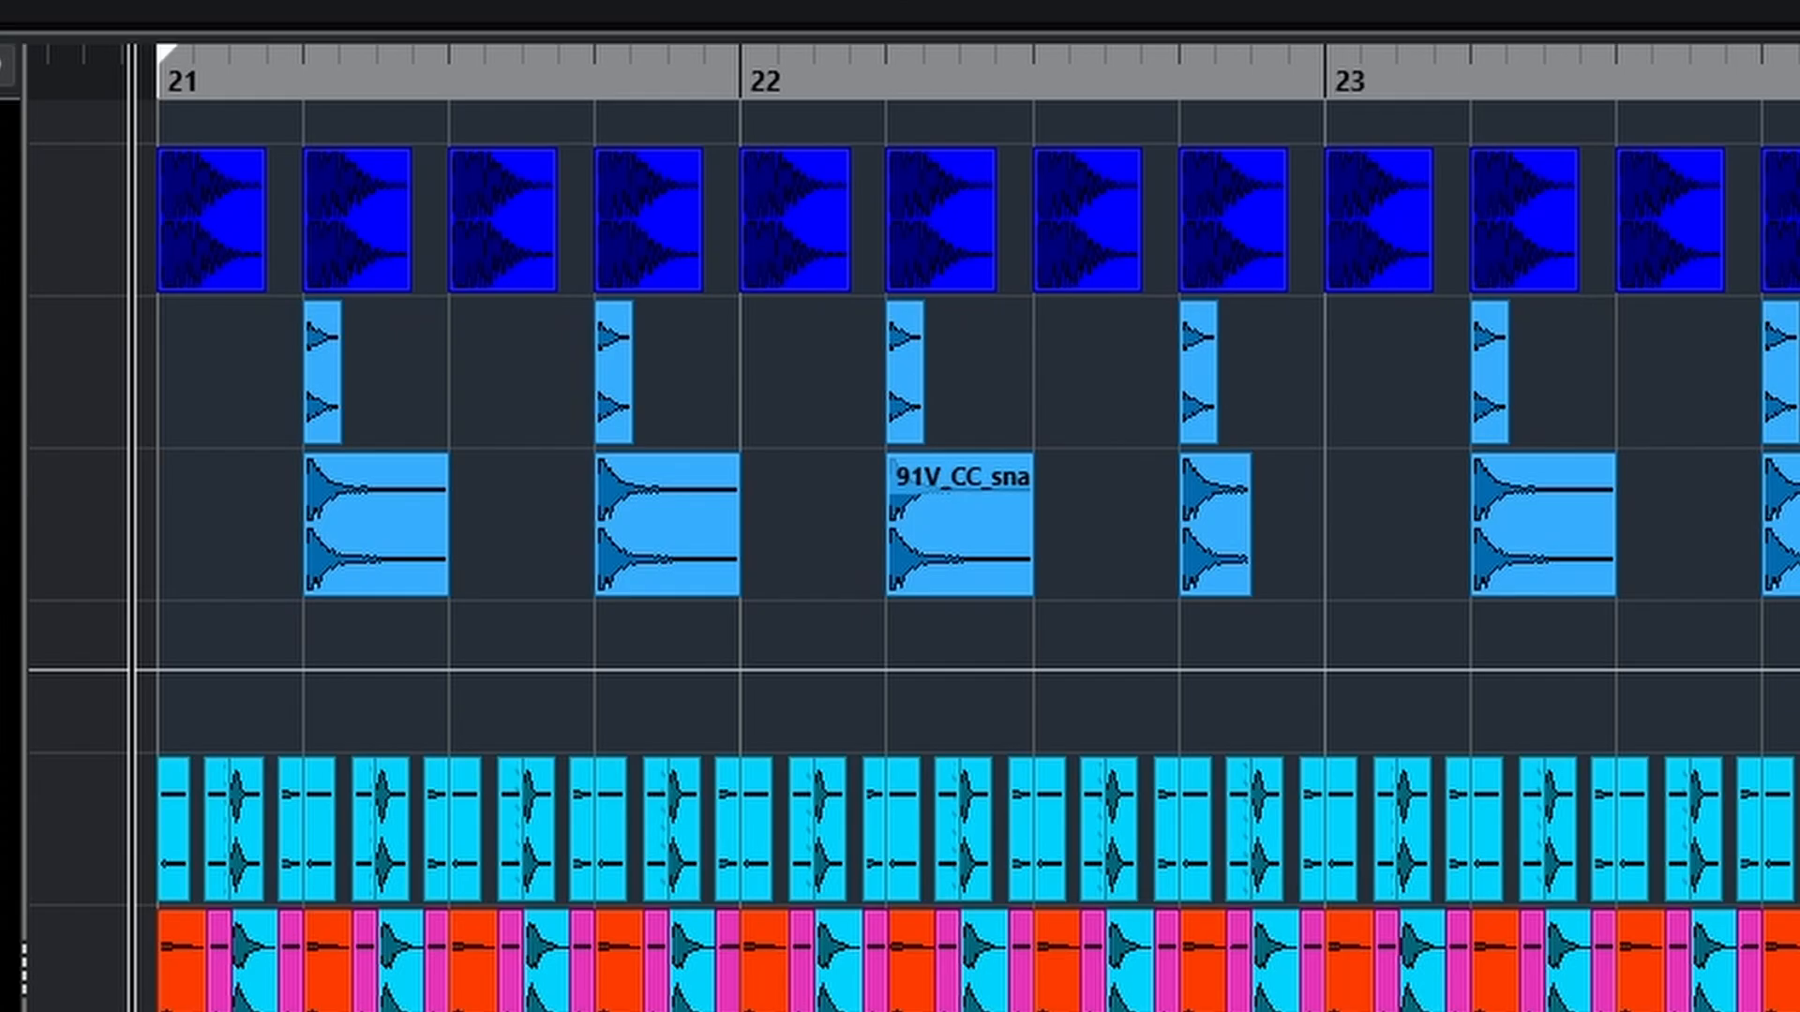
left_click_drag(1795, 386, 821, 419)
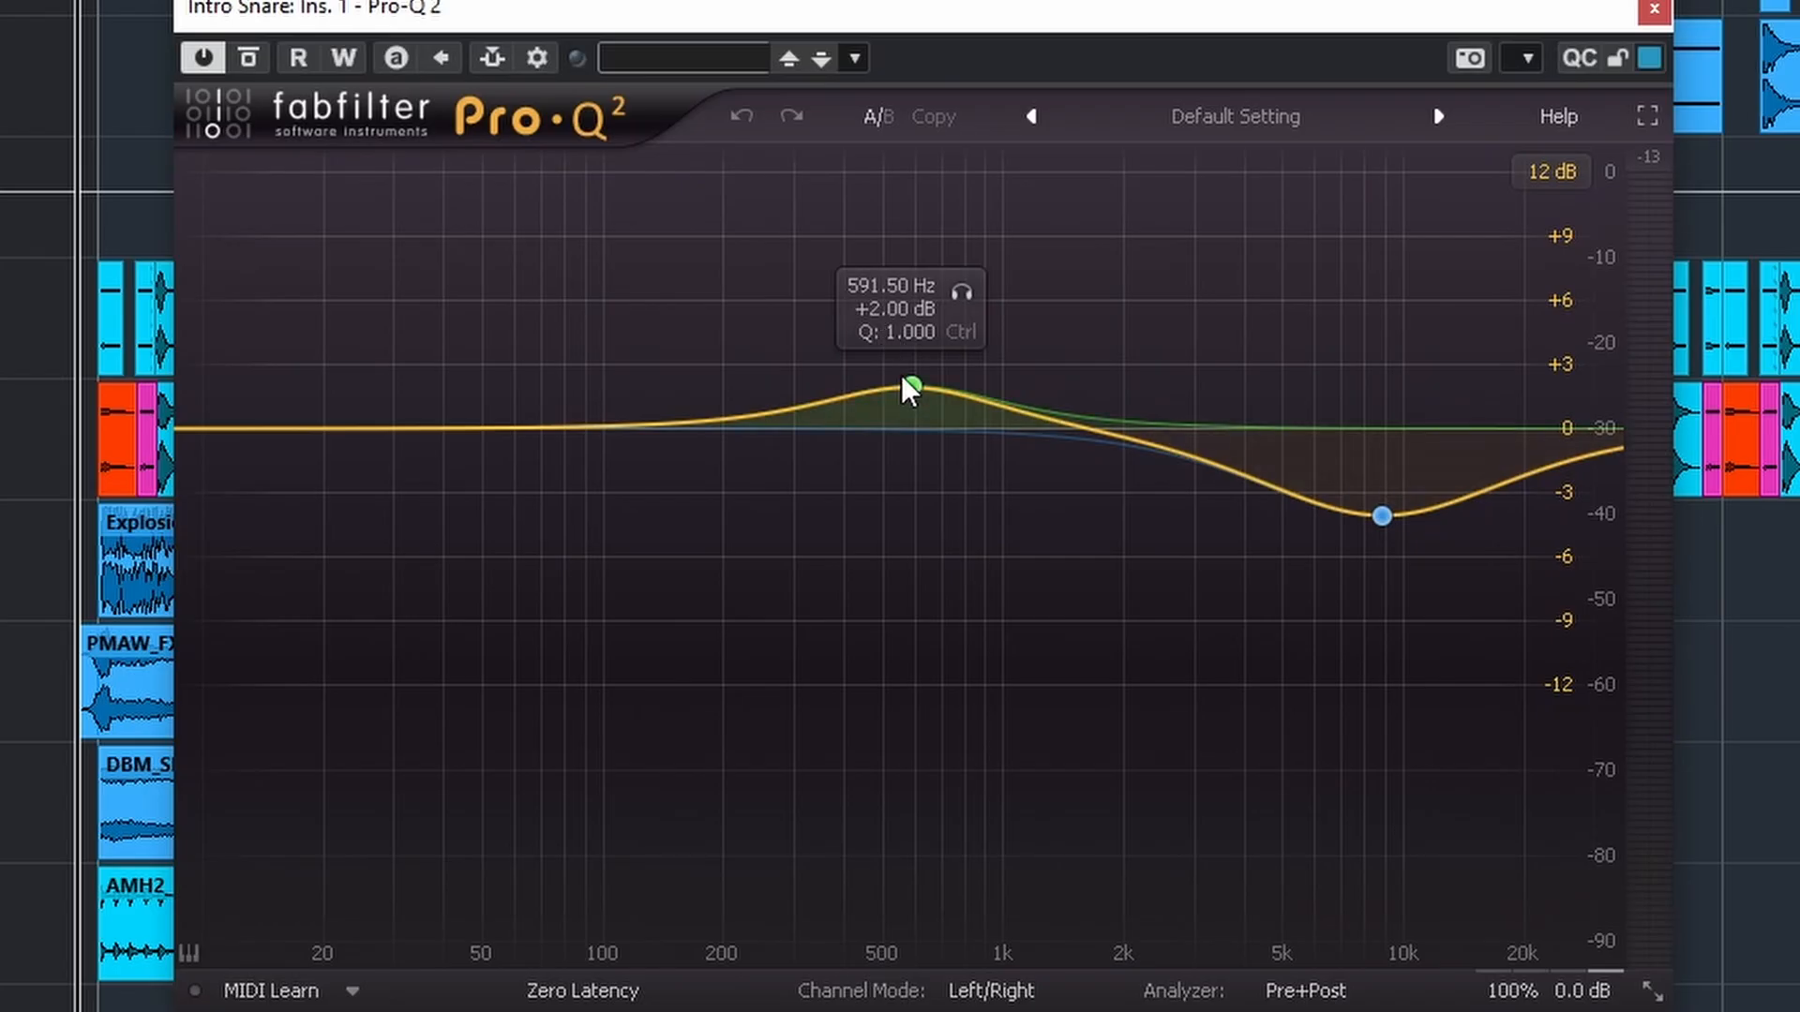
mouse_move(1406, 510)
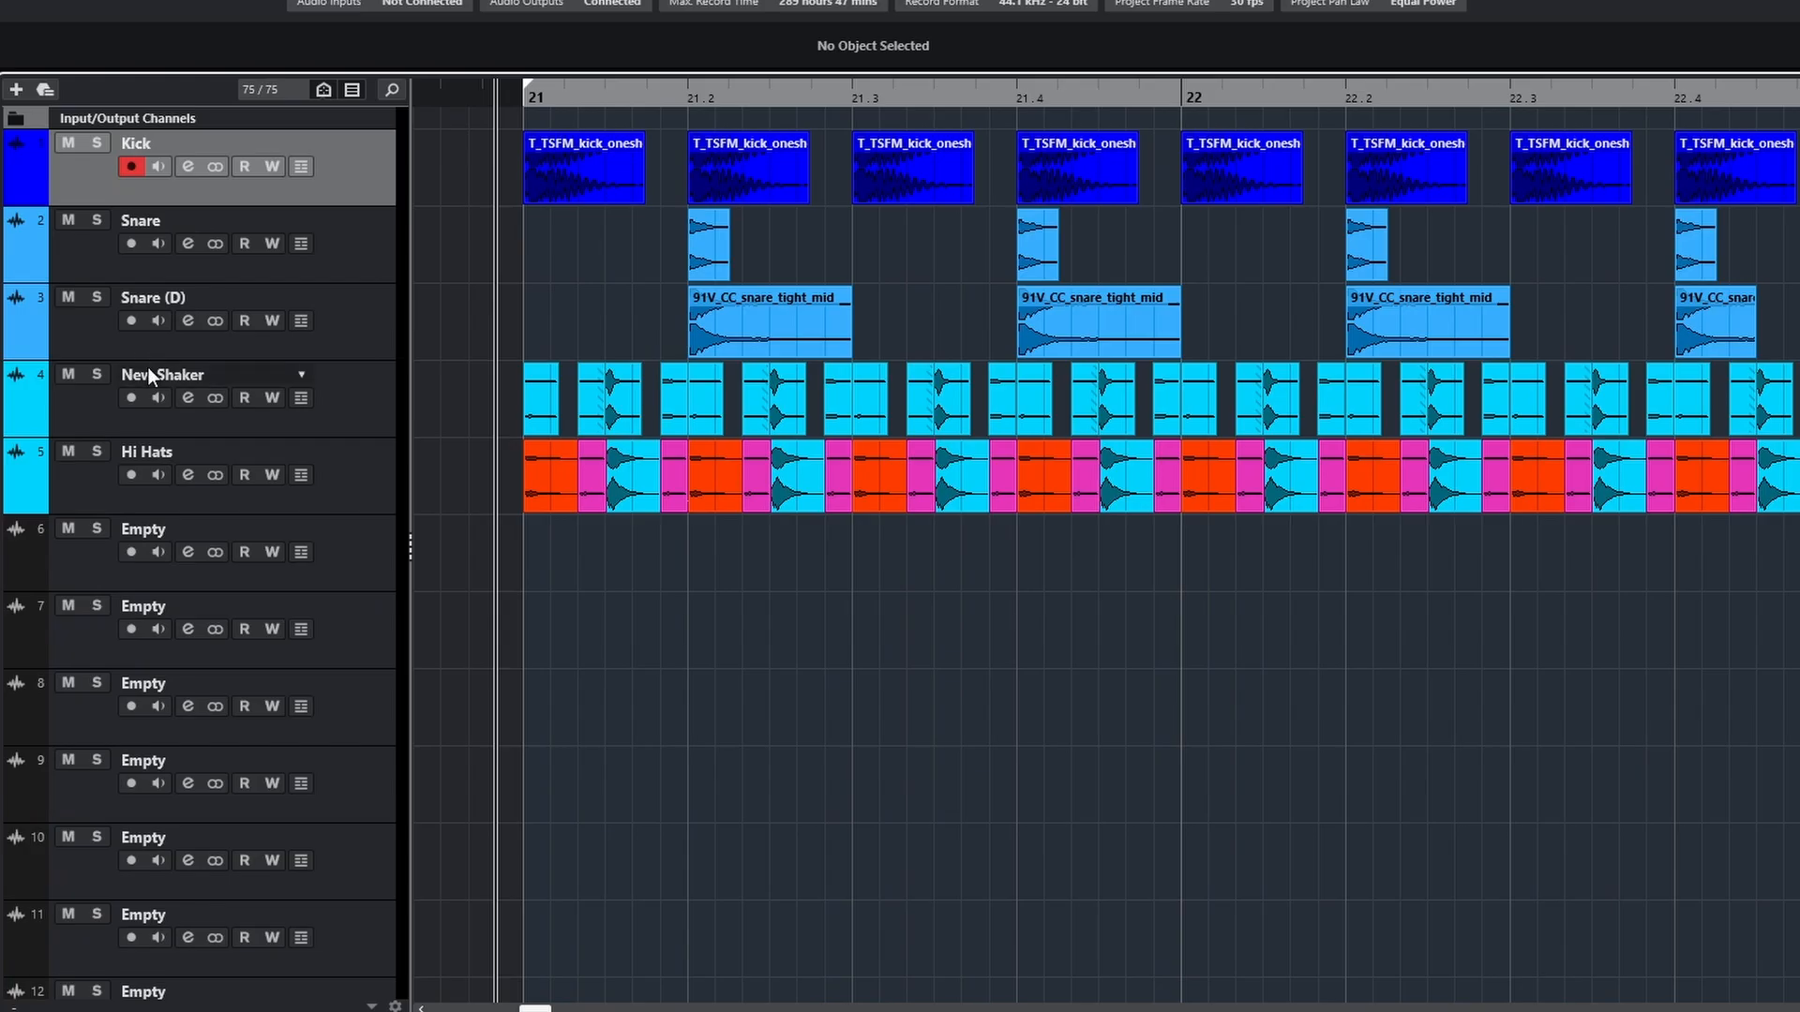
Solo the New Shaker track and play it from just before bar 21
left_click(96, 379)
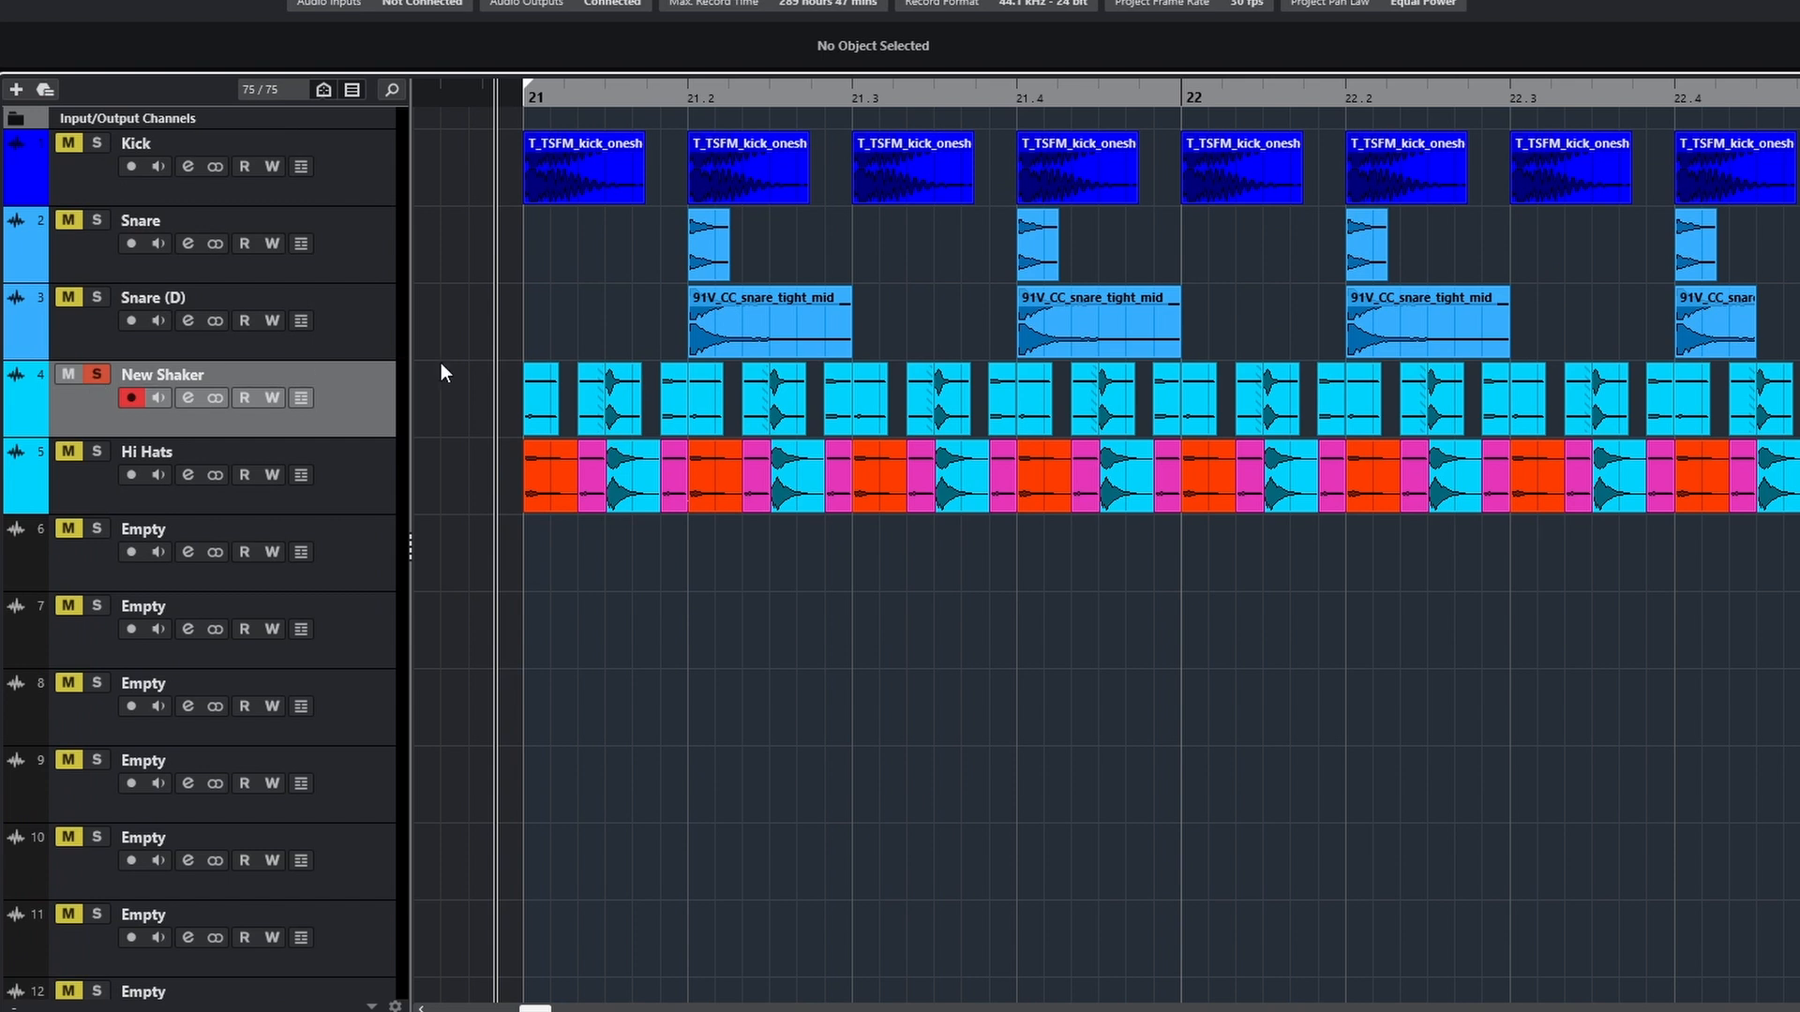
key("space")
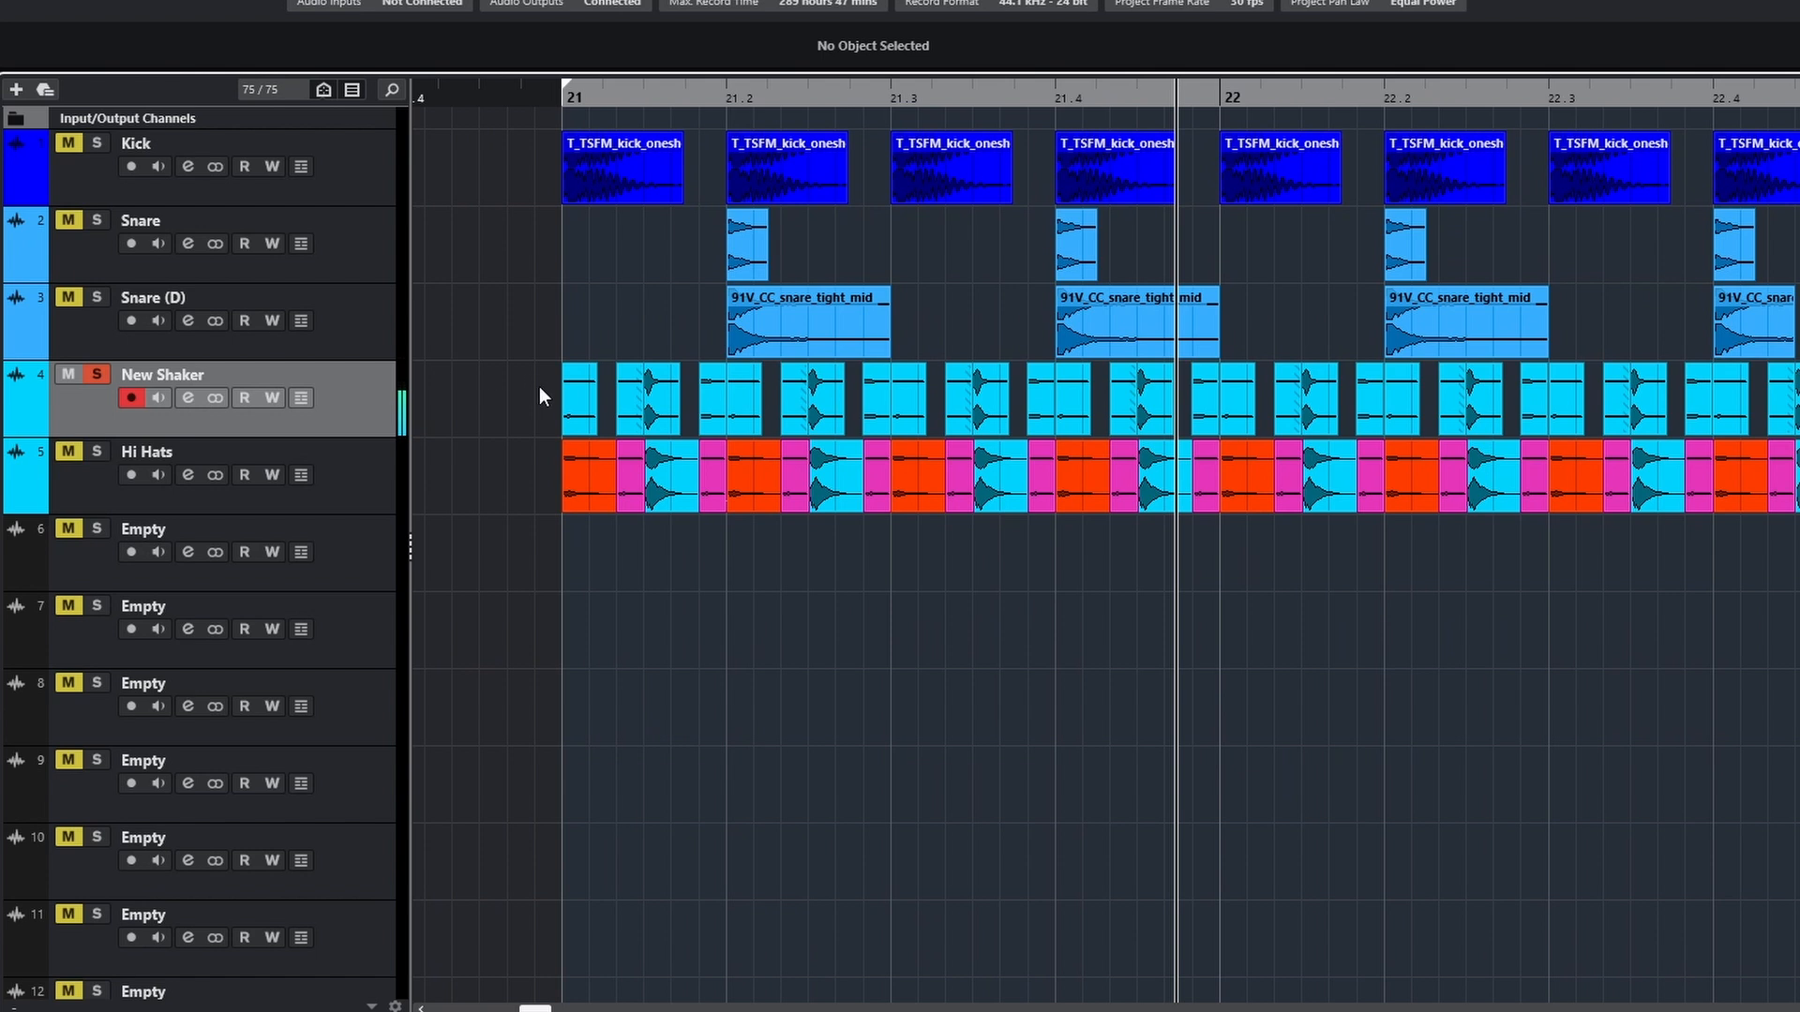
scroll(604, 419, "up", 2)
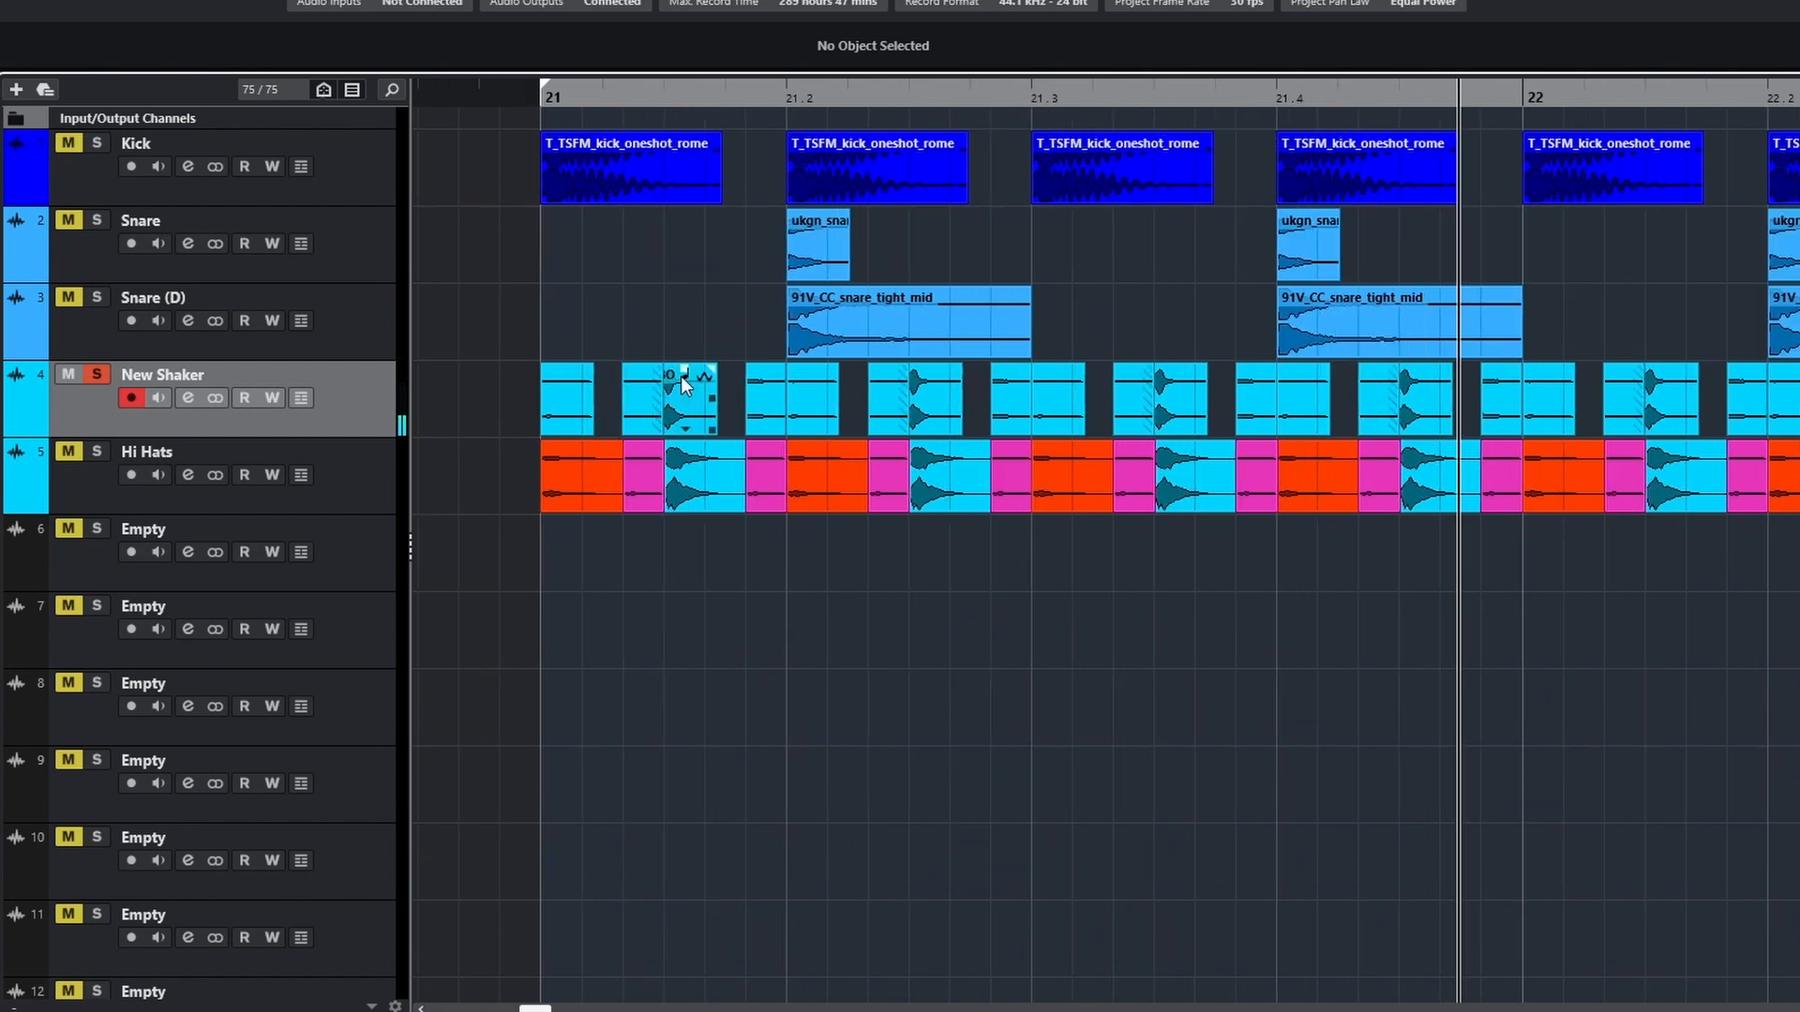
Solo the Hi Hats track instead of New Shaker and play it from just before bar 21
left_click(97, 452)
left_click(96, 375)
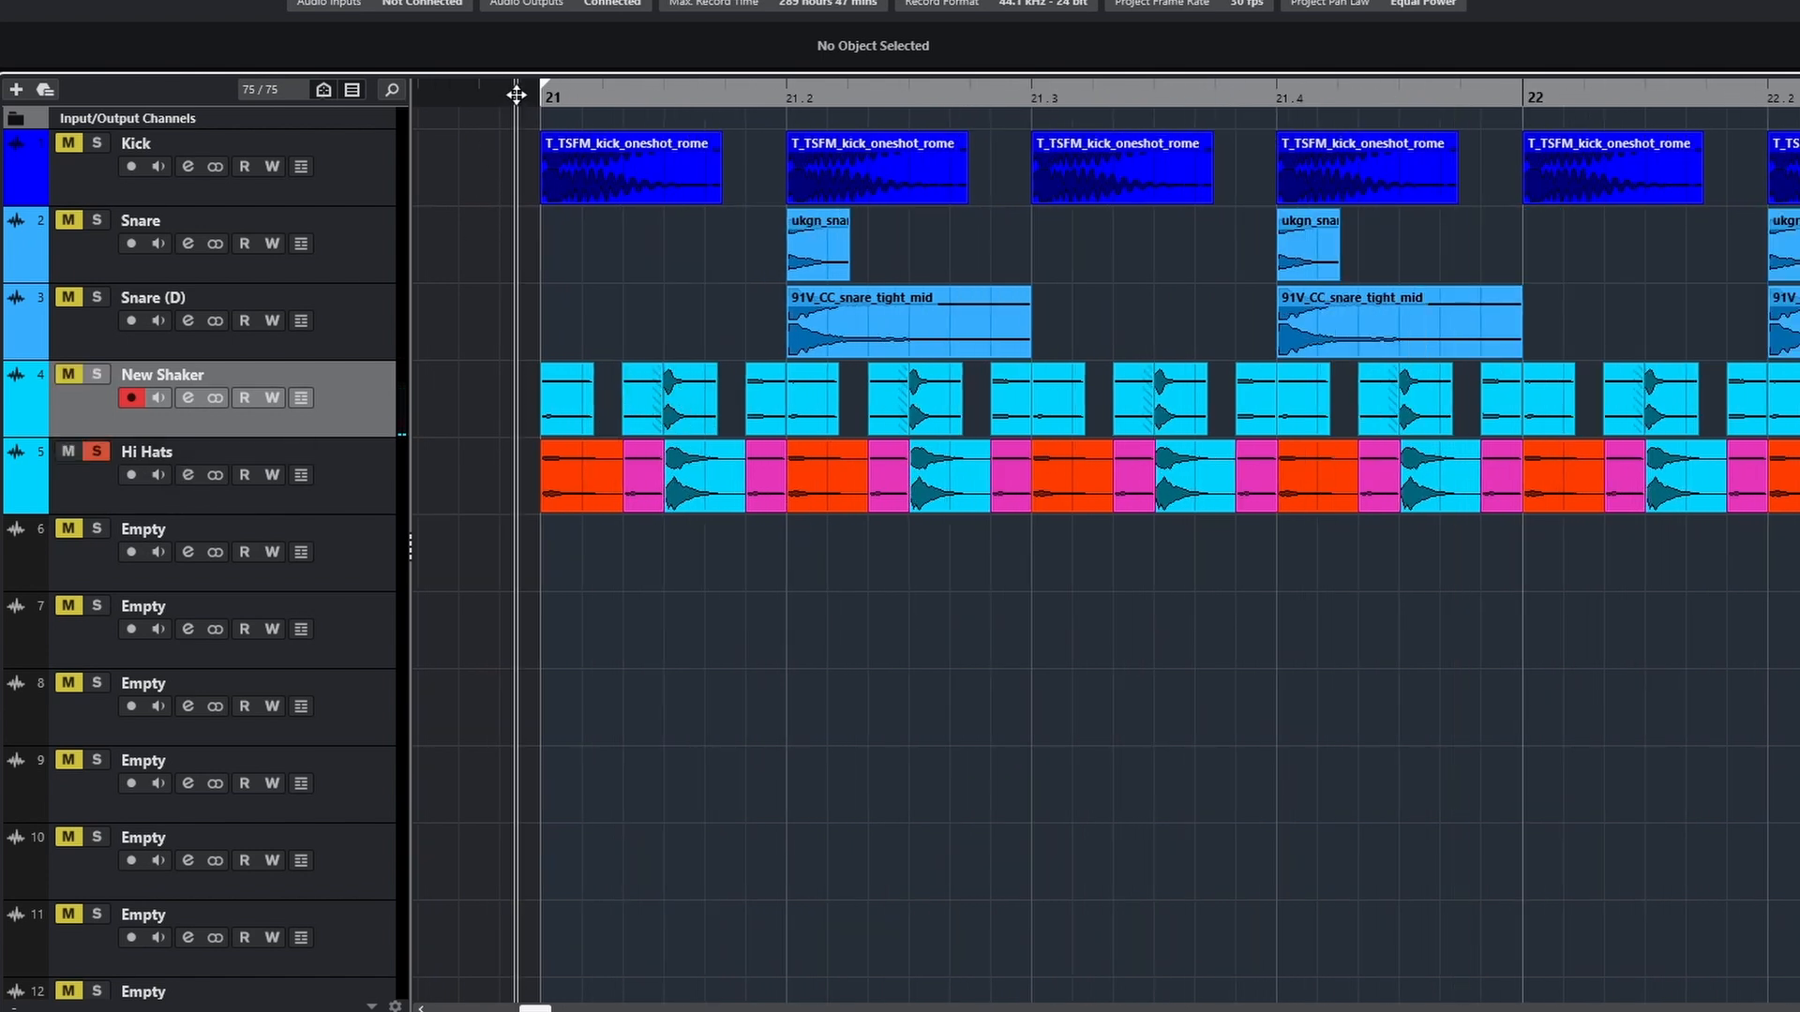
left_click_drag(517, 94, 499, 95)
key("space")
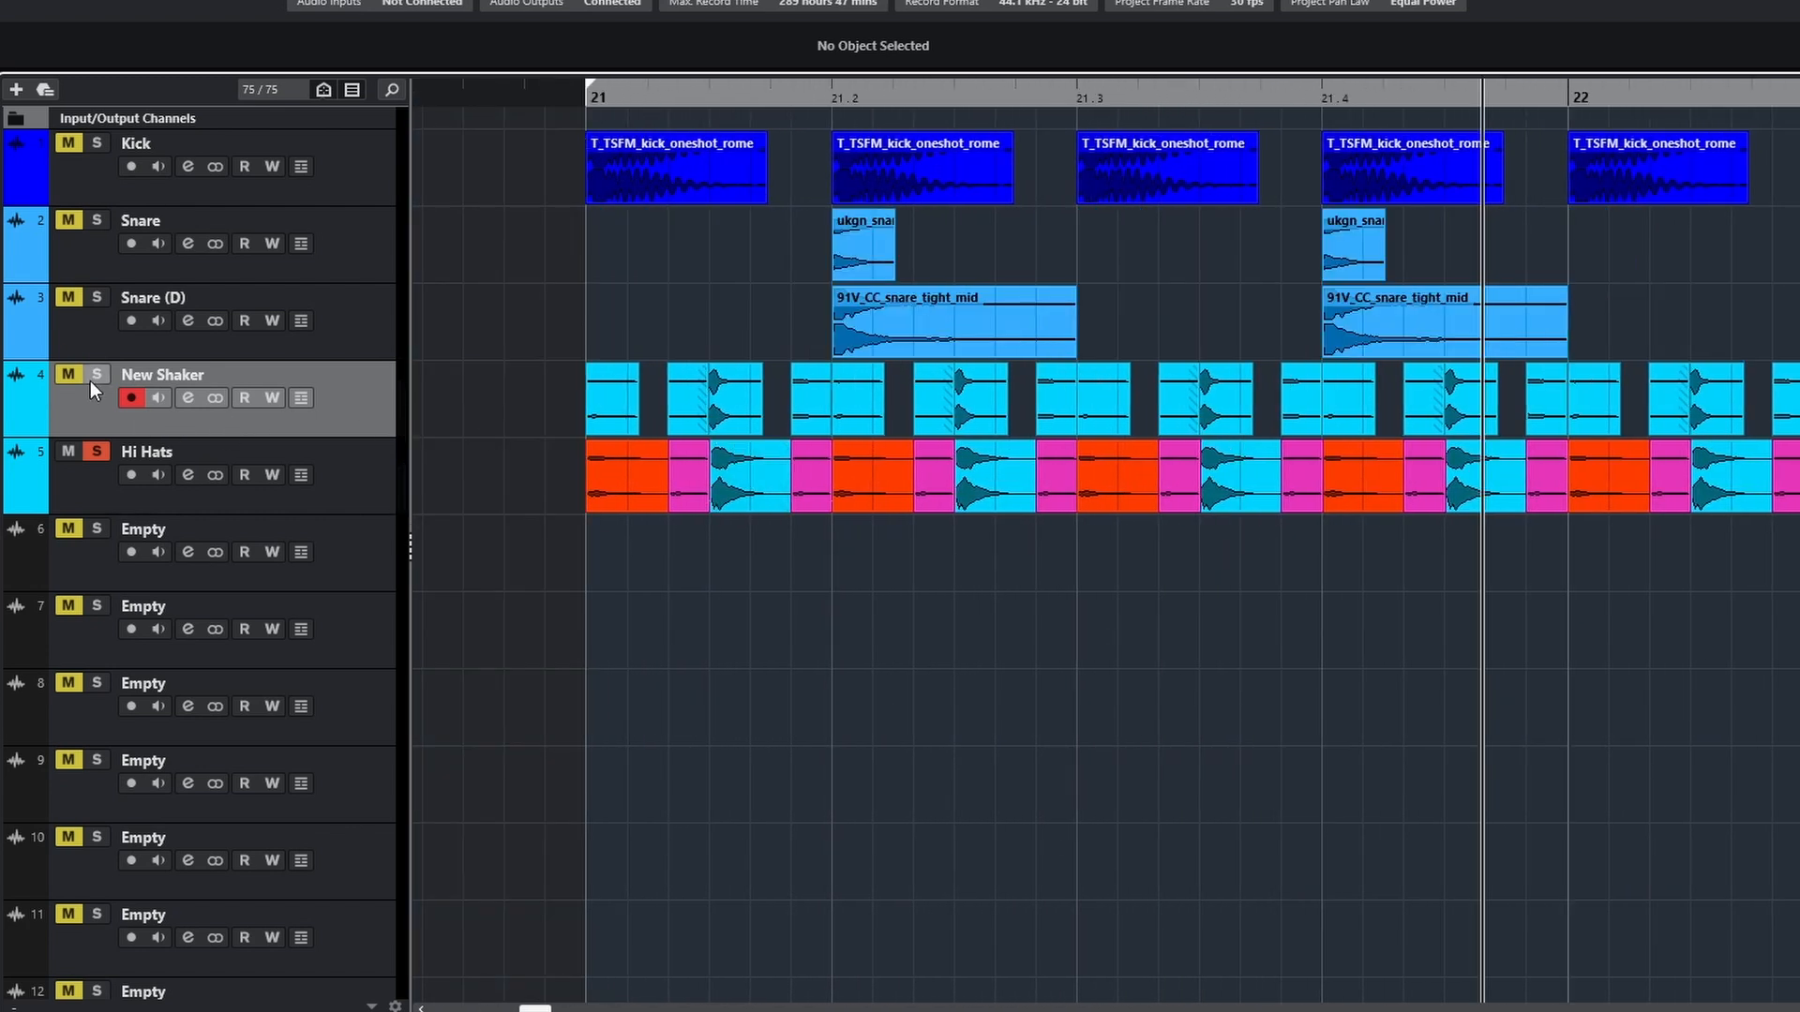
Solo the Kick, Snare, Snare (D), New Shaker and Hi Hats tracks together and play the full drum groove
left_click_drag(94, 379, 97, 142)
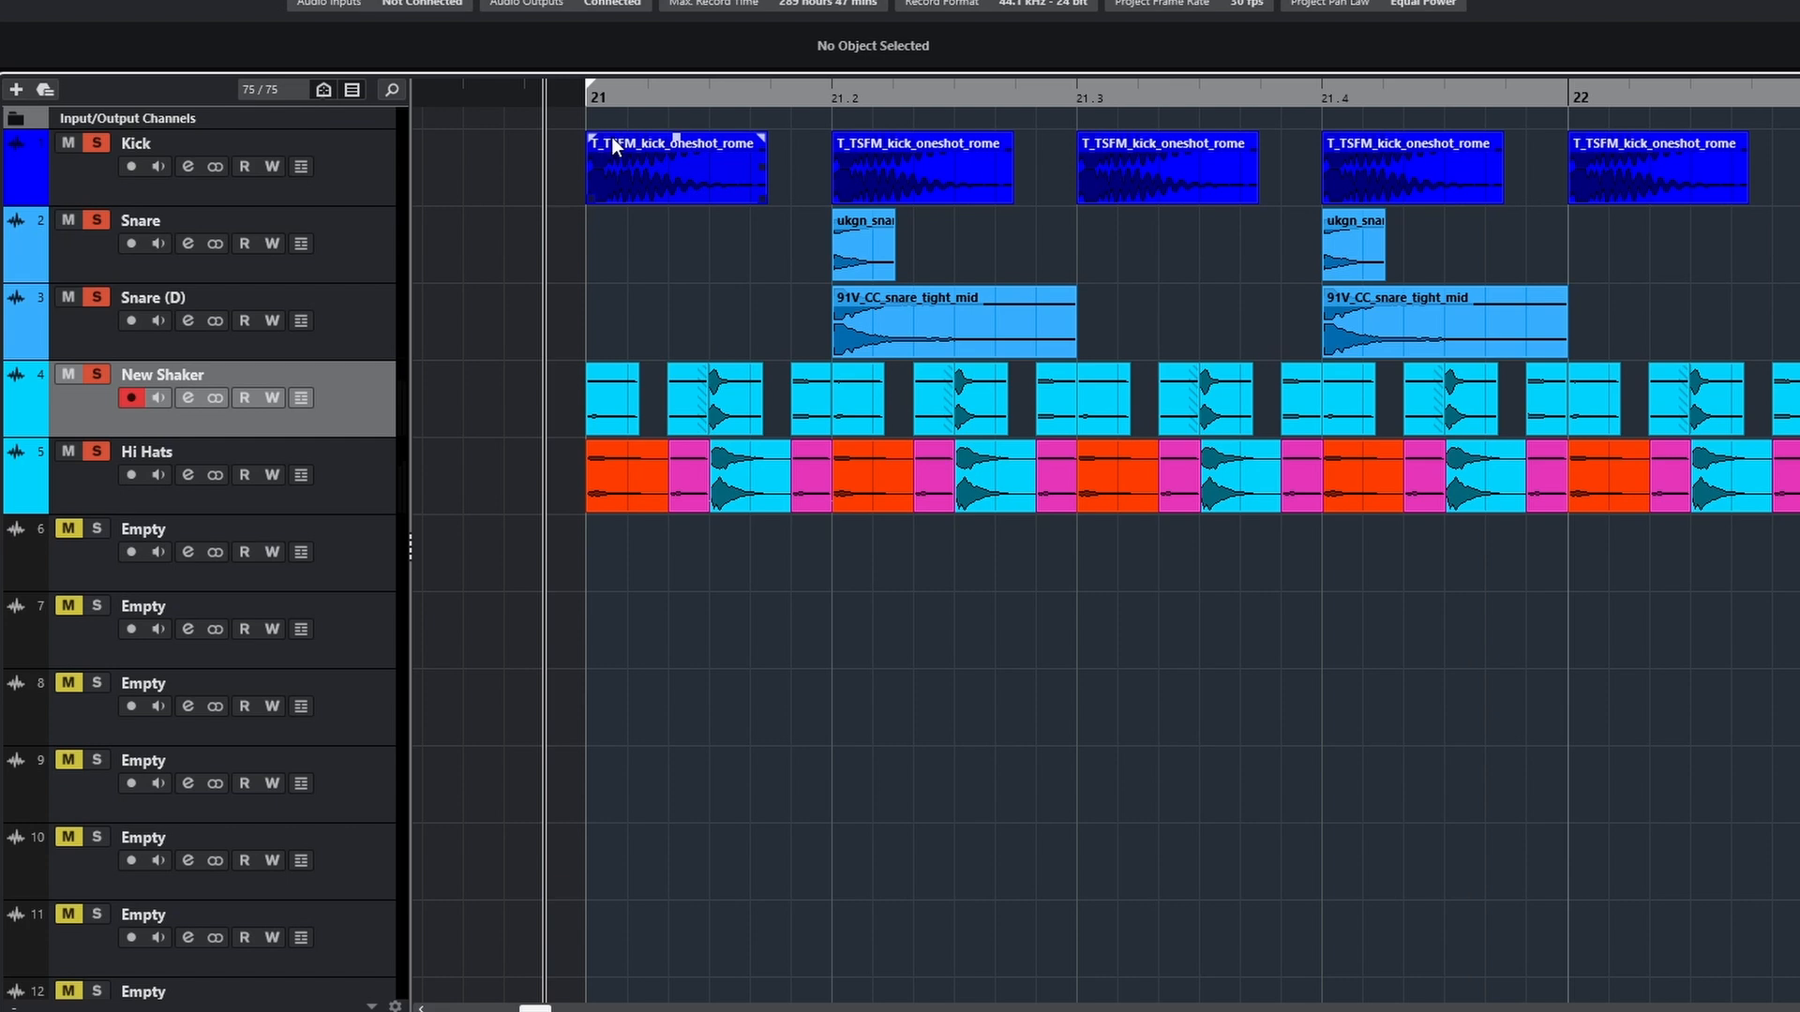
key("space")
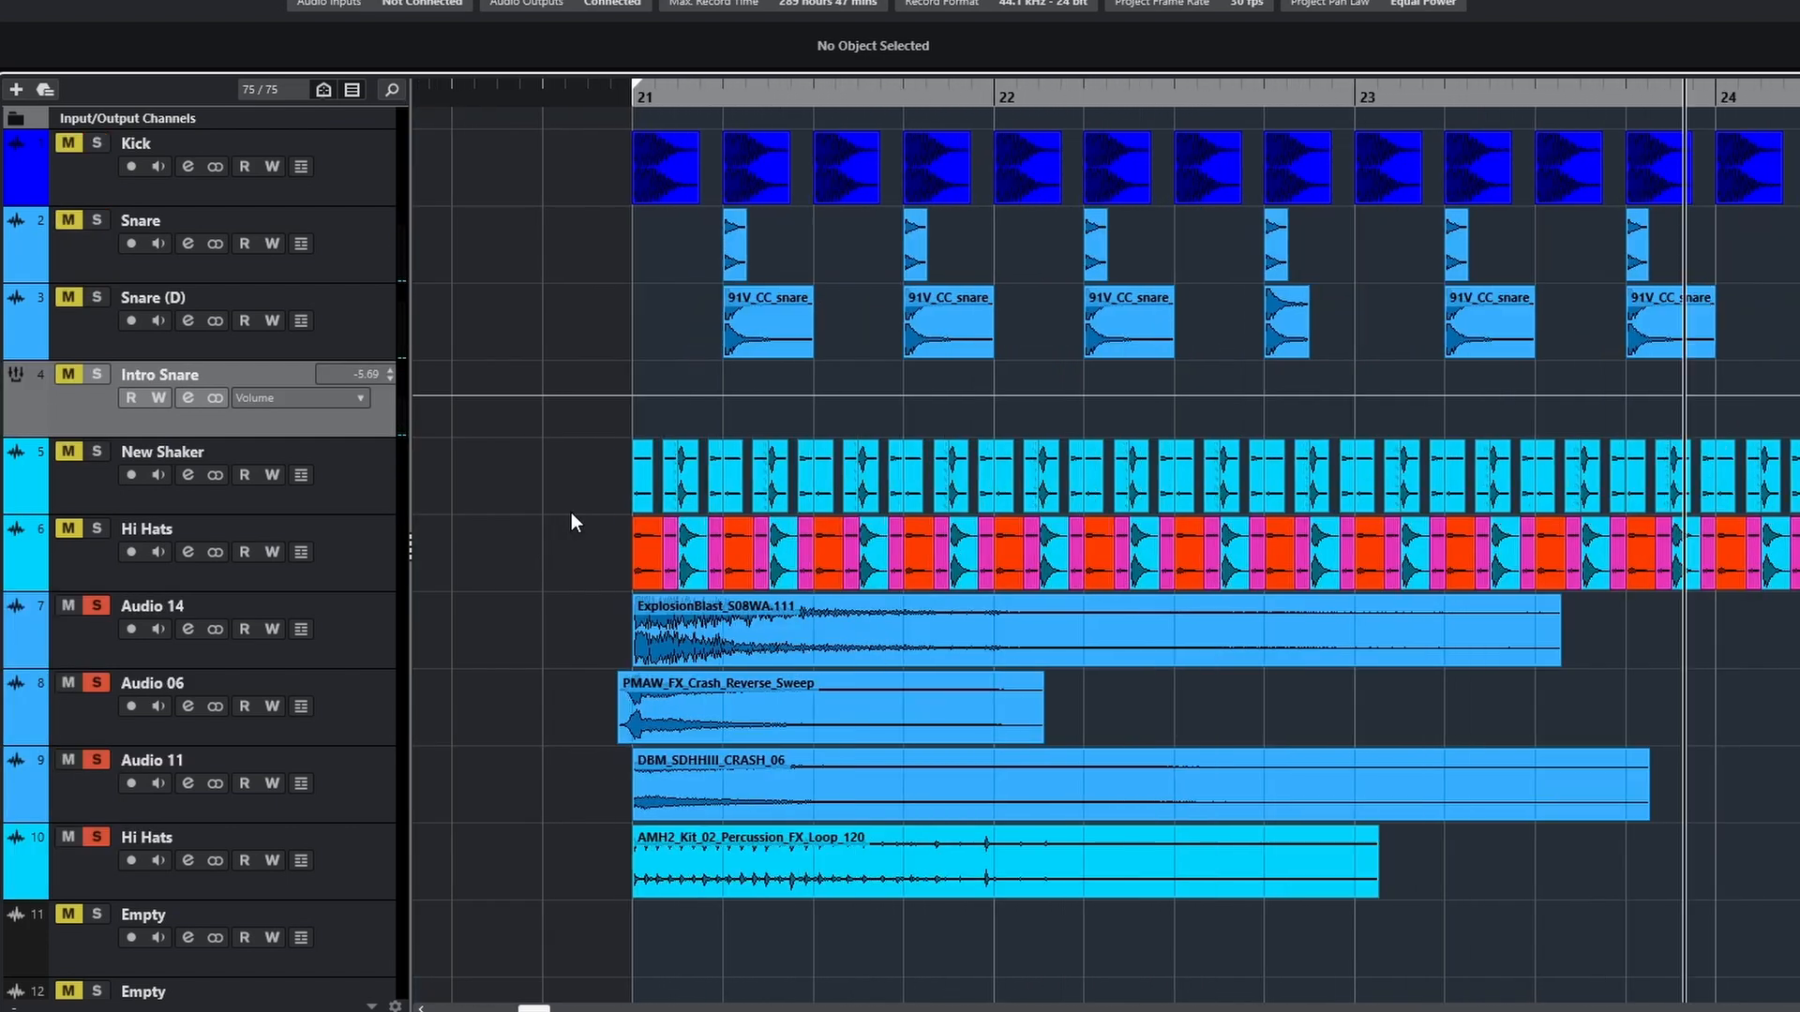
scroll(571, 512, "up", 1, "ctrl")
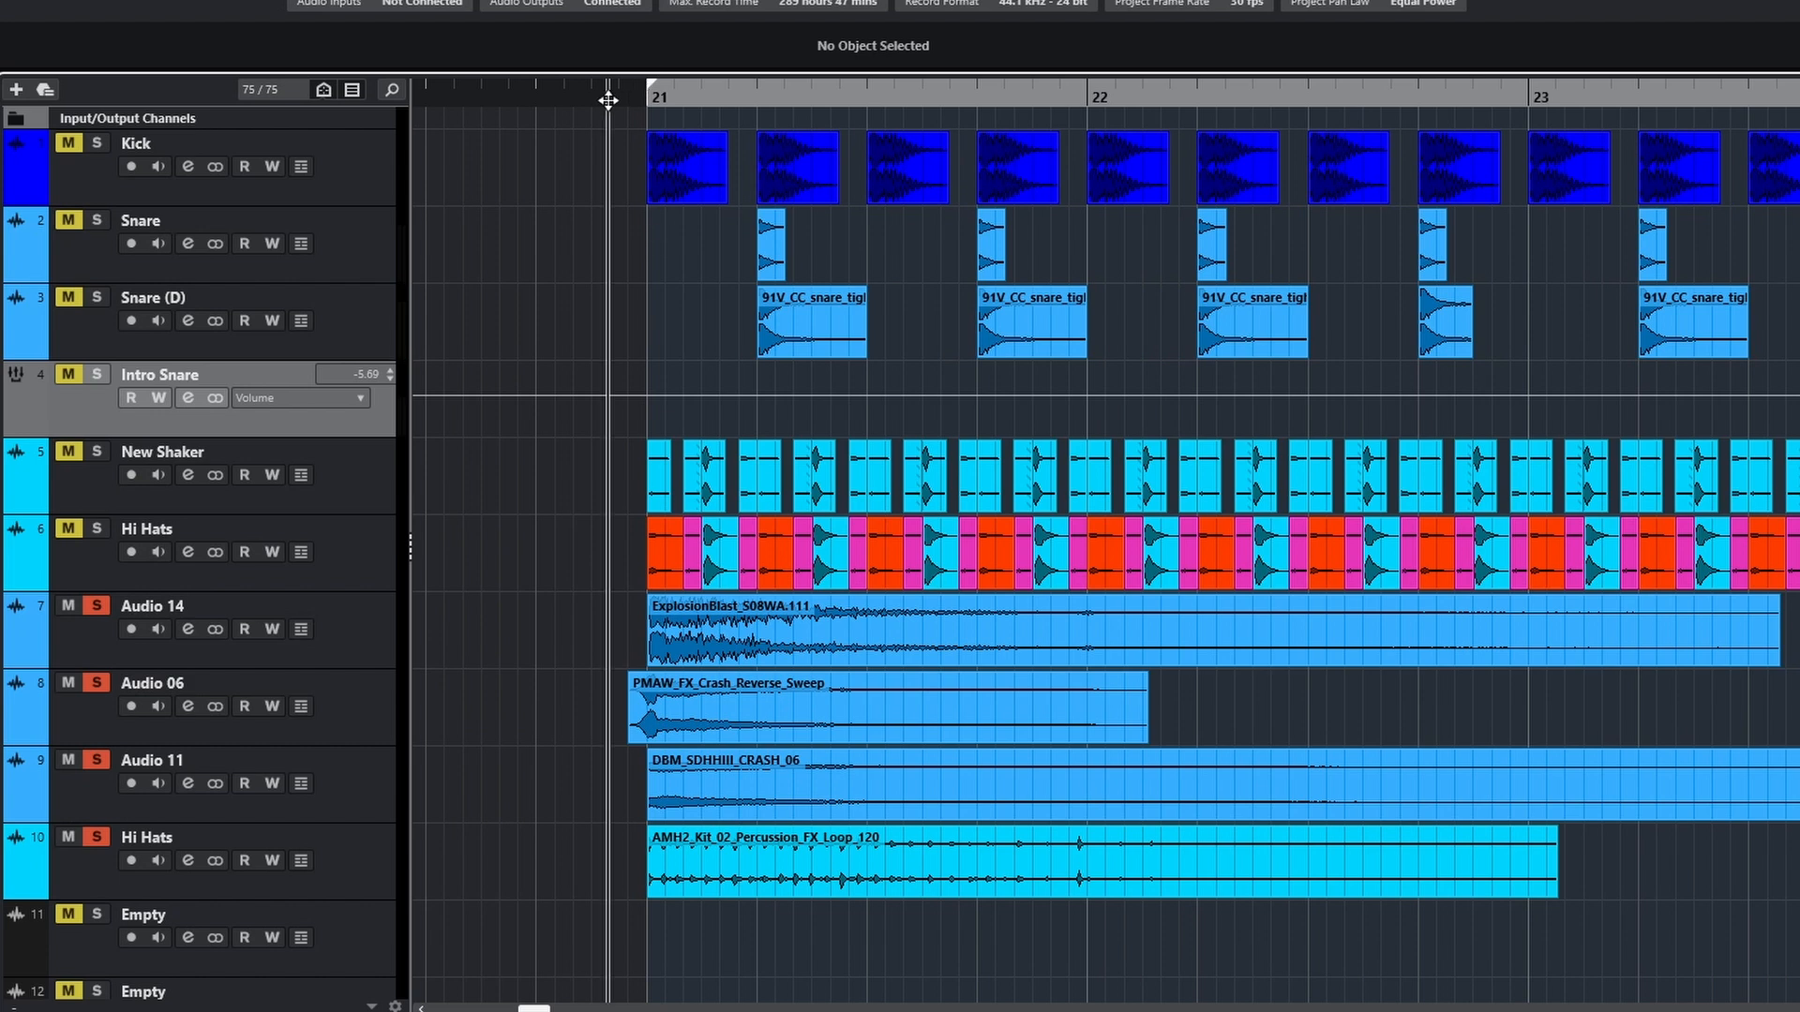
Select the soloed Audio 14 track and play its ExplosionBlast sample from just before bar 21
left_click(214, 607)
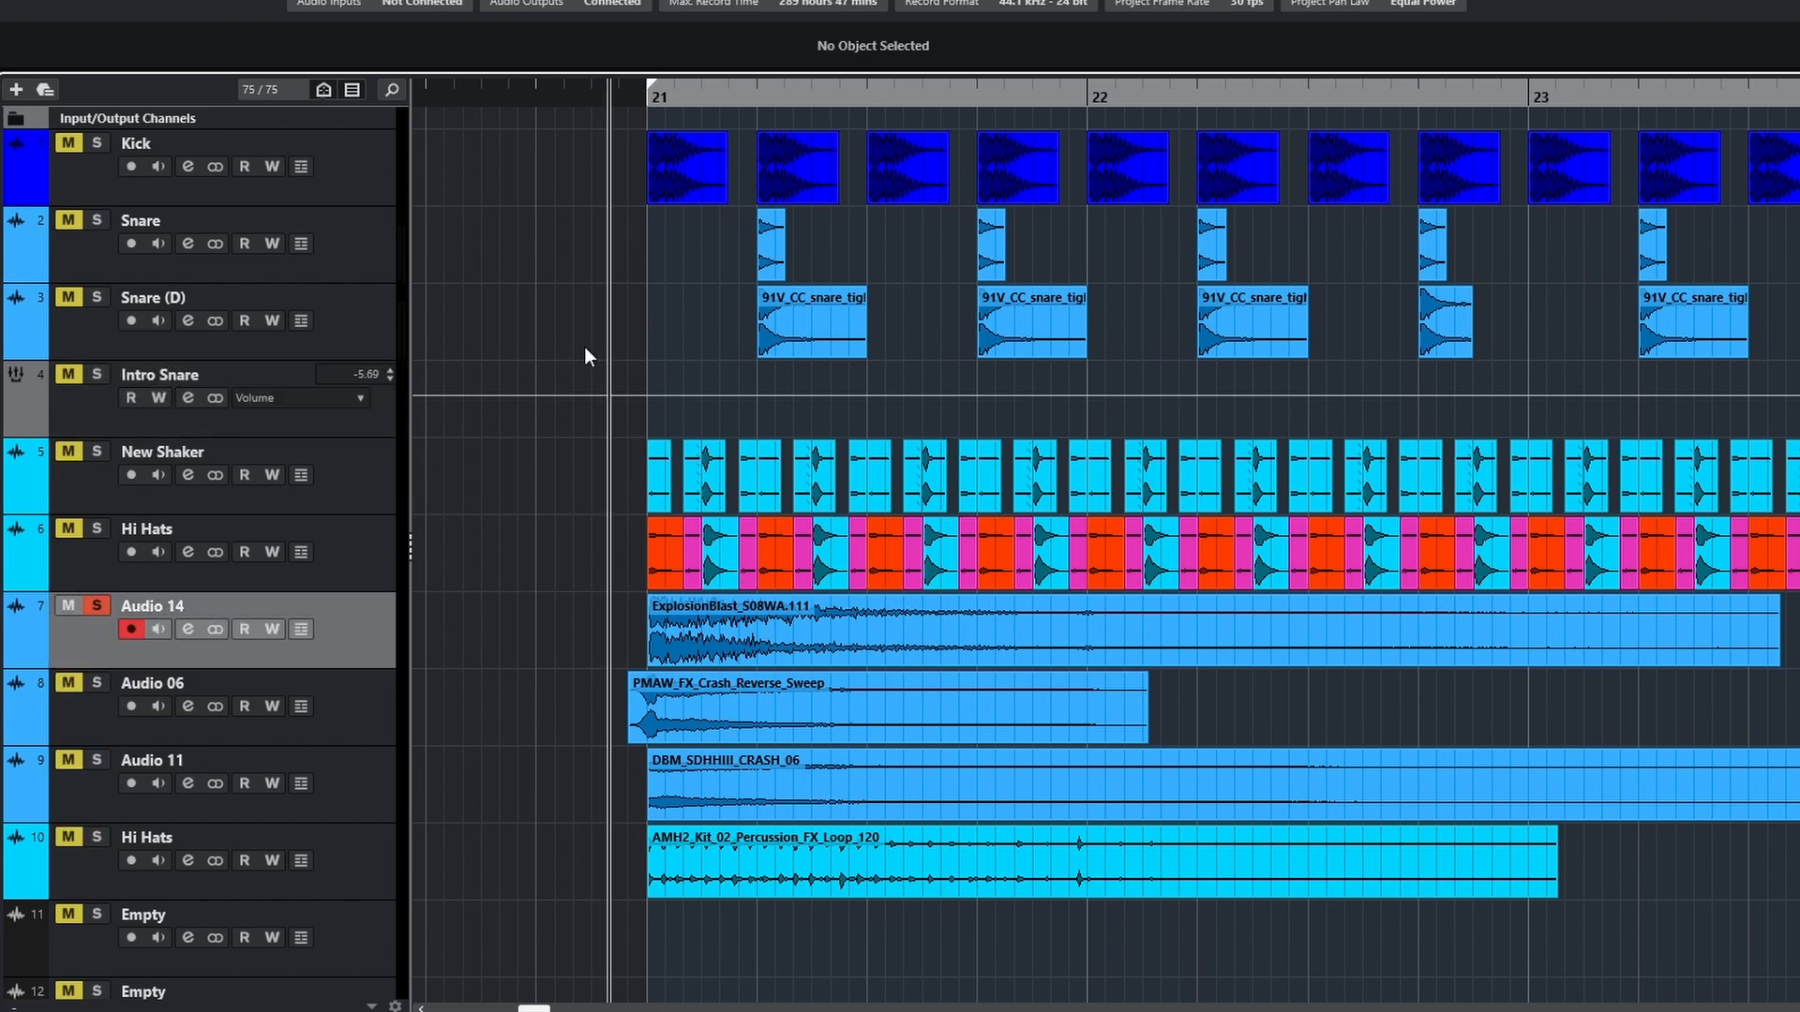
key("space")
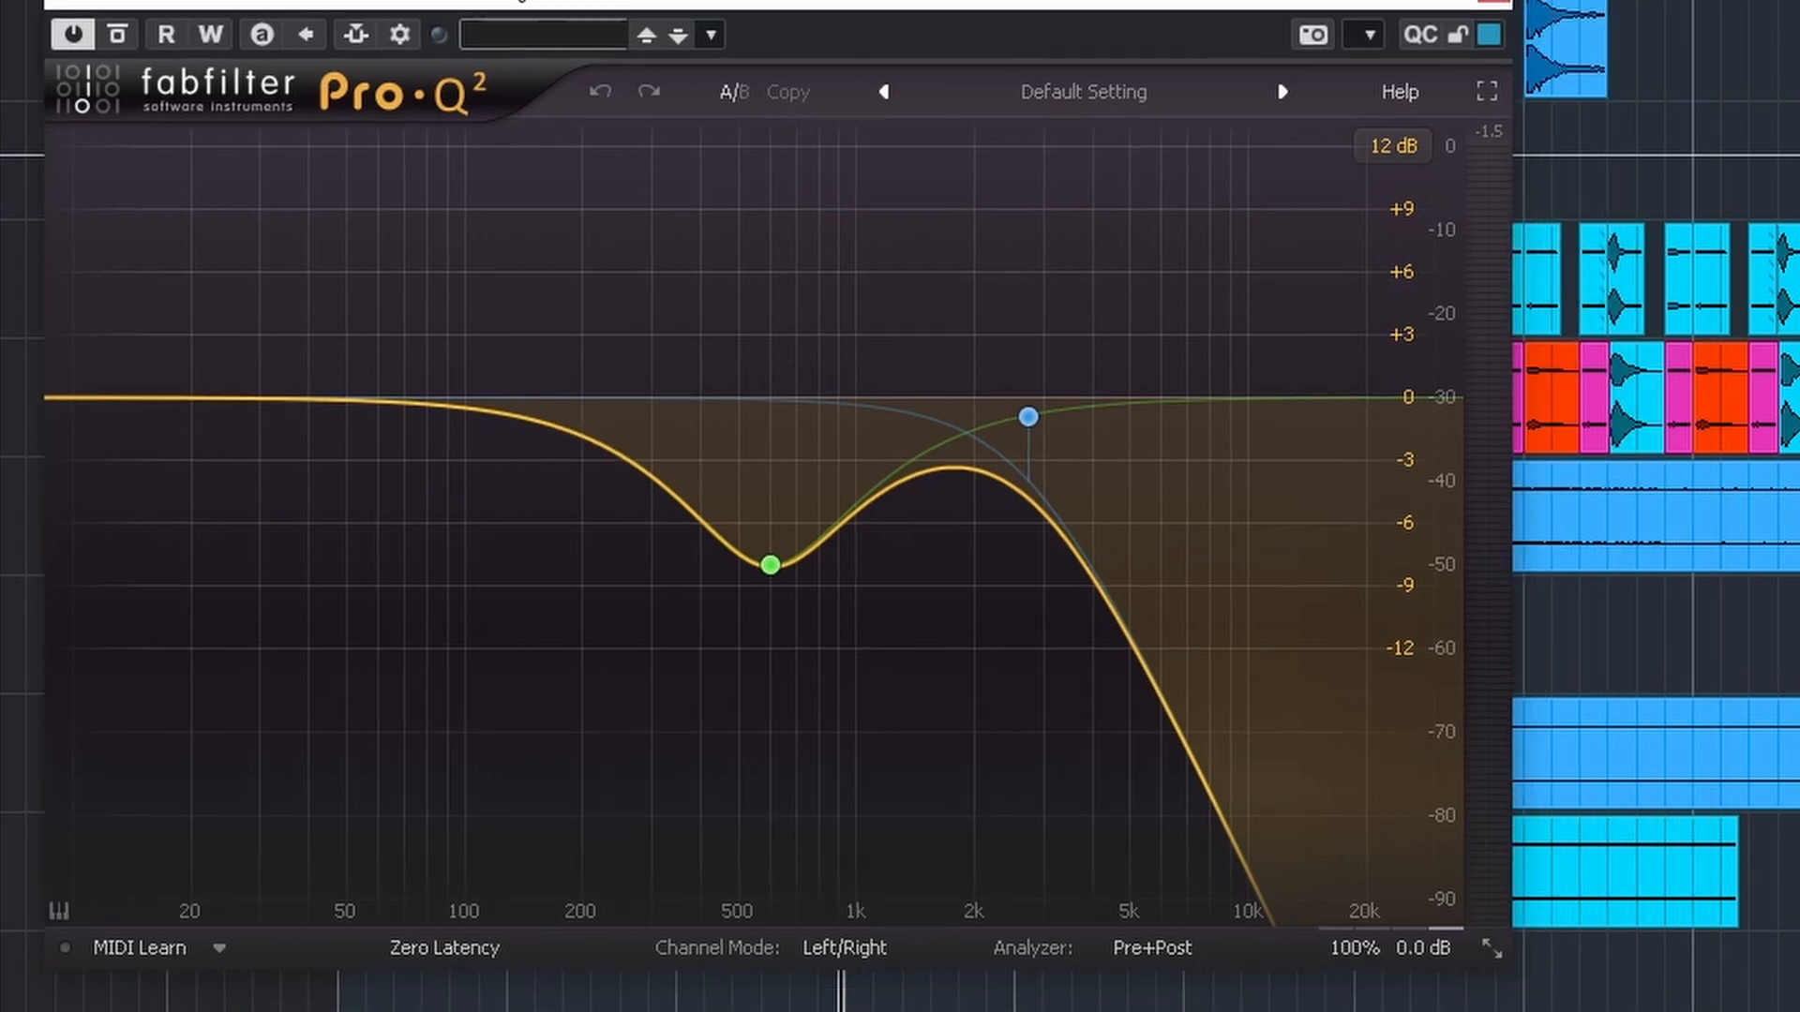
mouse_move(1005, 435)
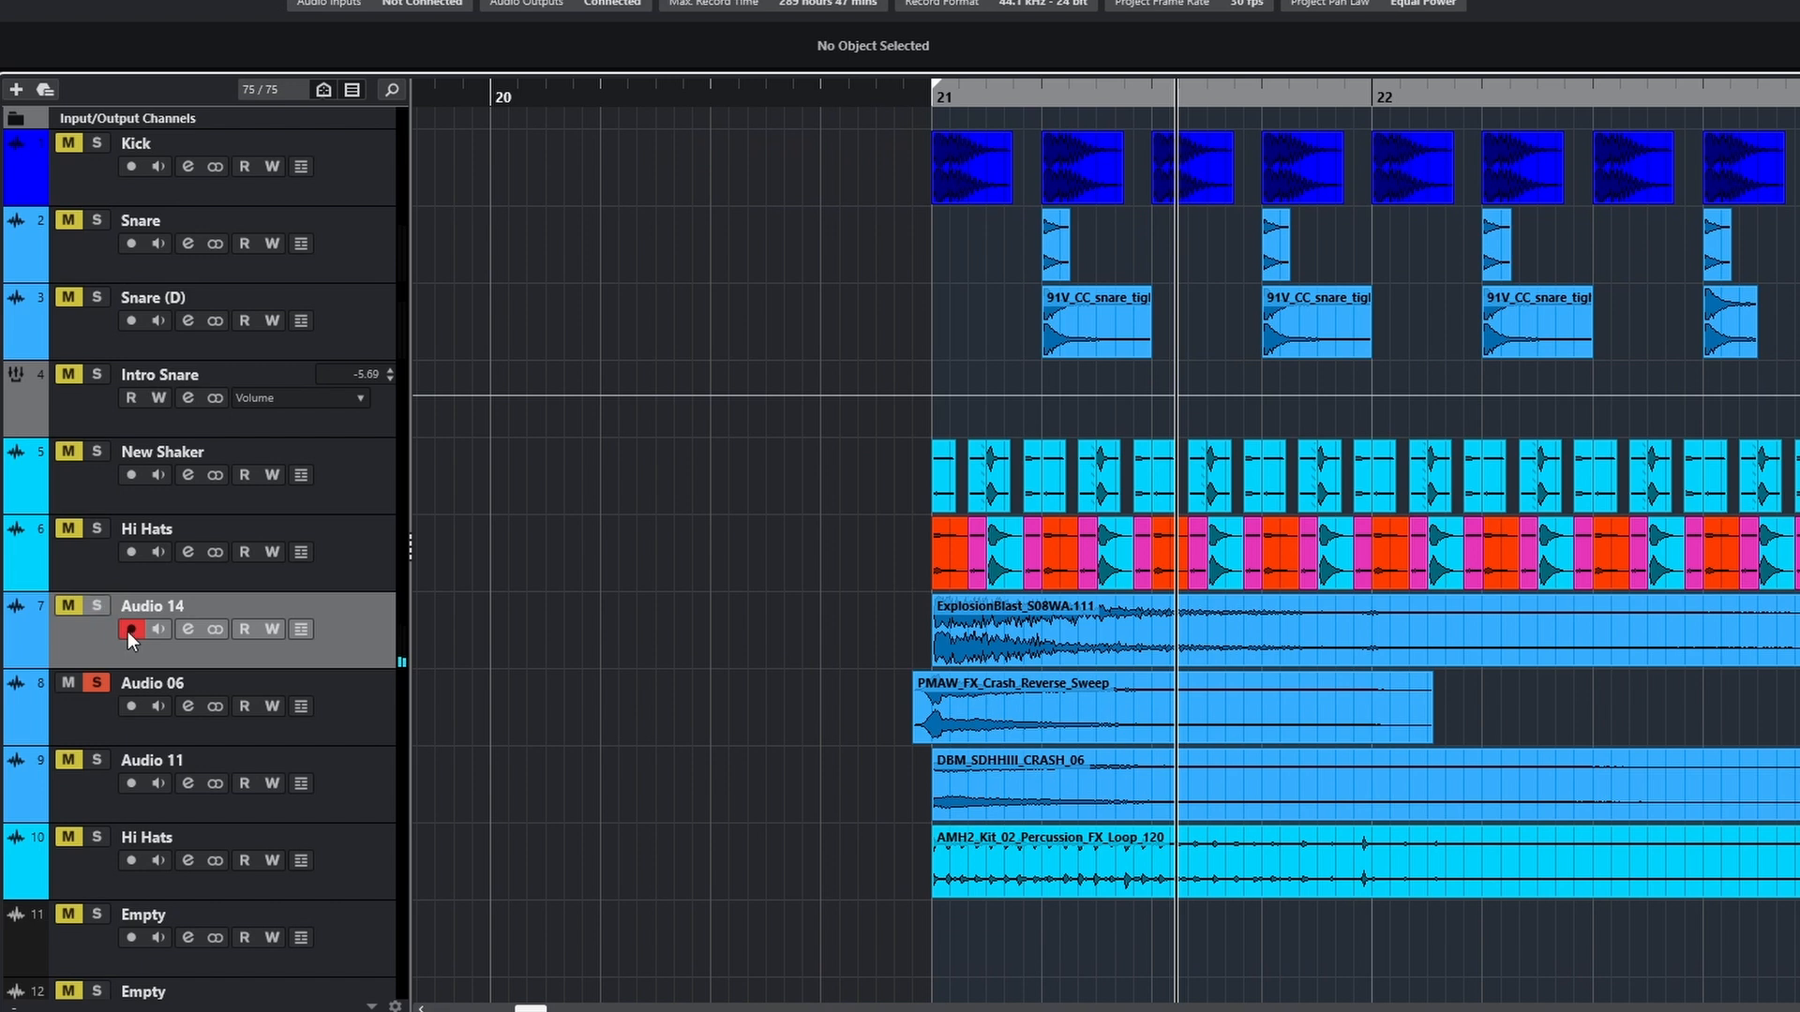
Audition the reverse crash sweep on Audio 06, then inspect the Long Reverb channel's ValhallaRoom and Pro-Q 2 settings
left_click(163, 684)
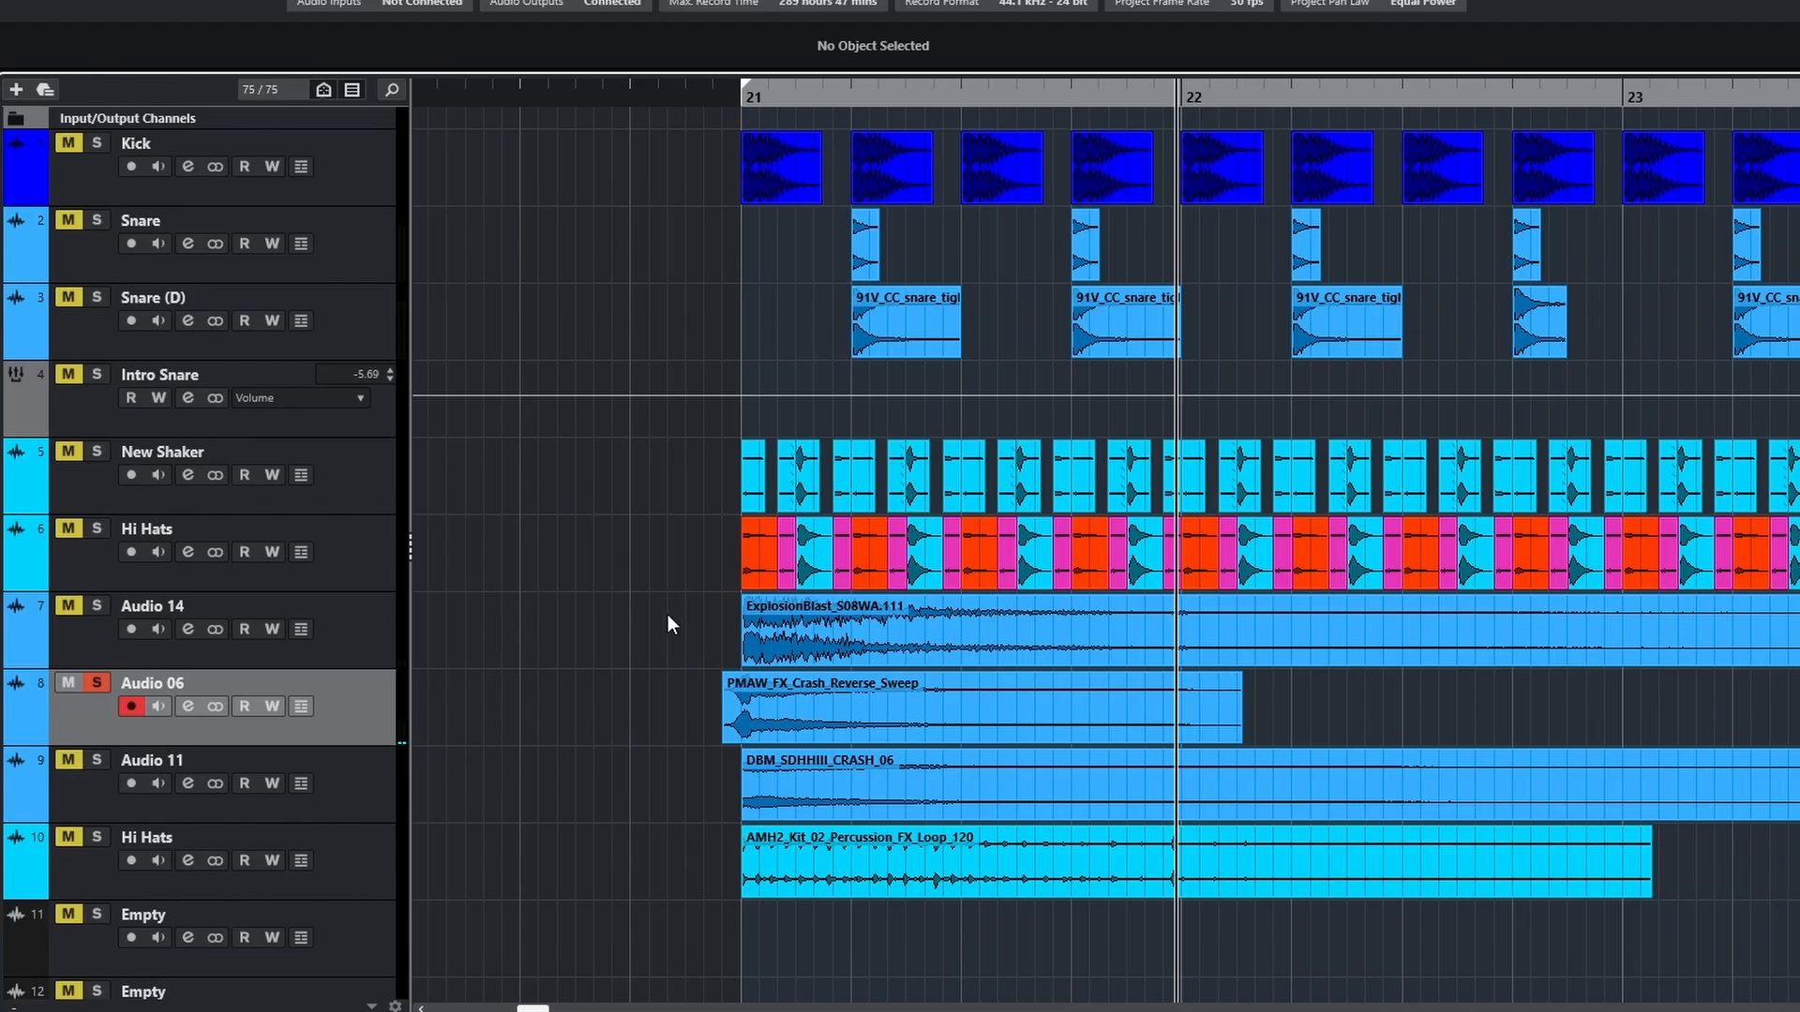
scroll(637, 667, "down", 2)
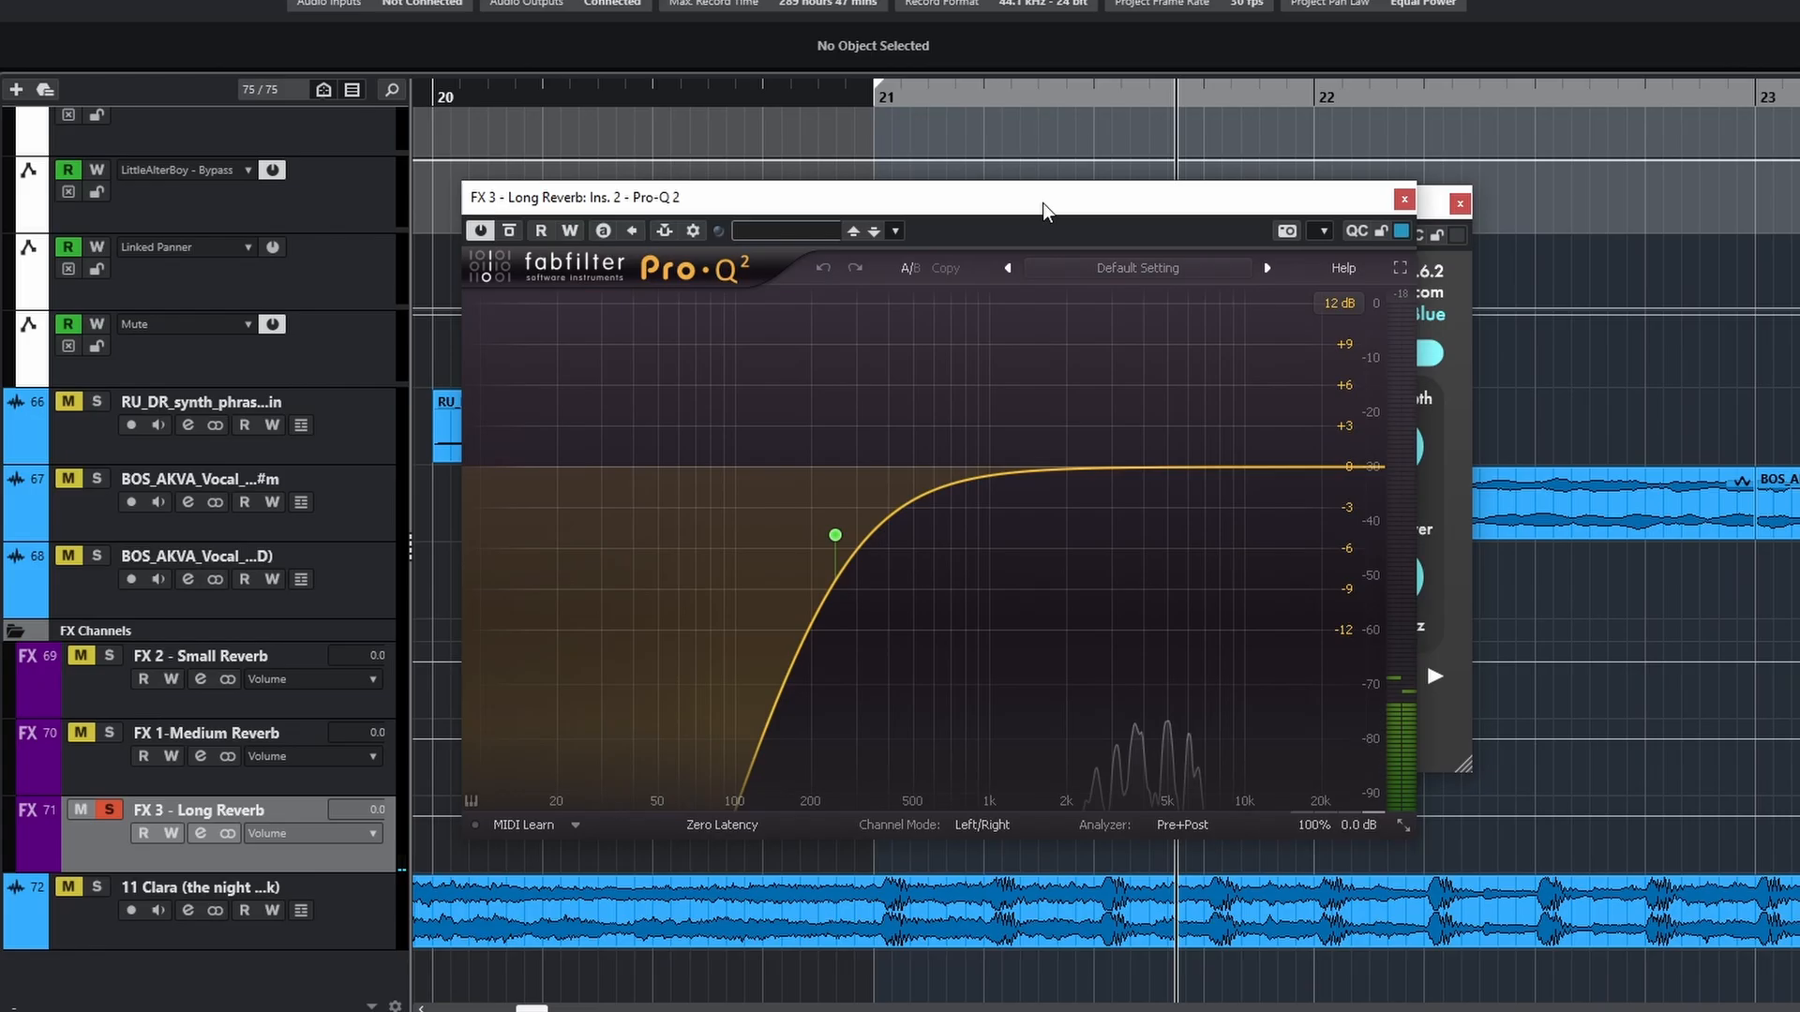
left_click_drag(1042, 203, 1179, 203)
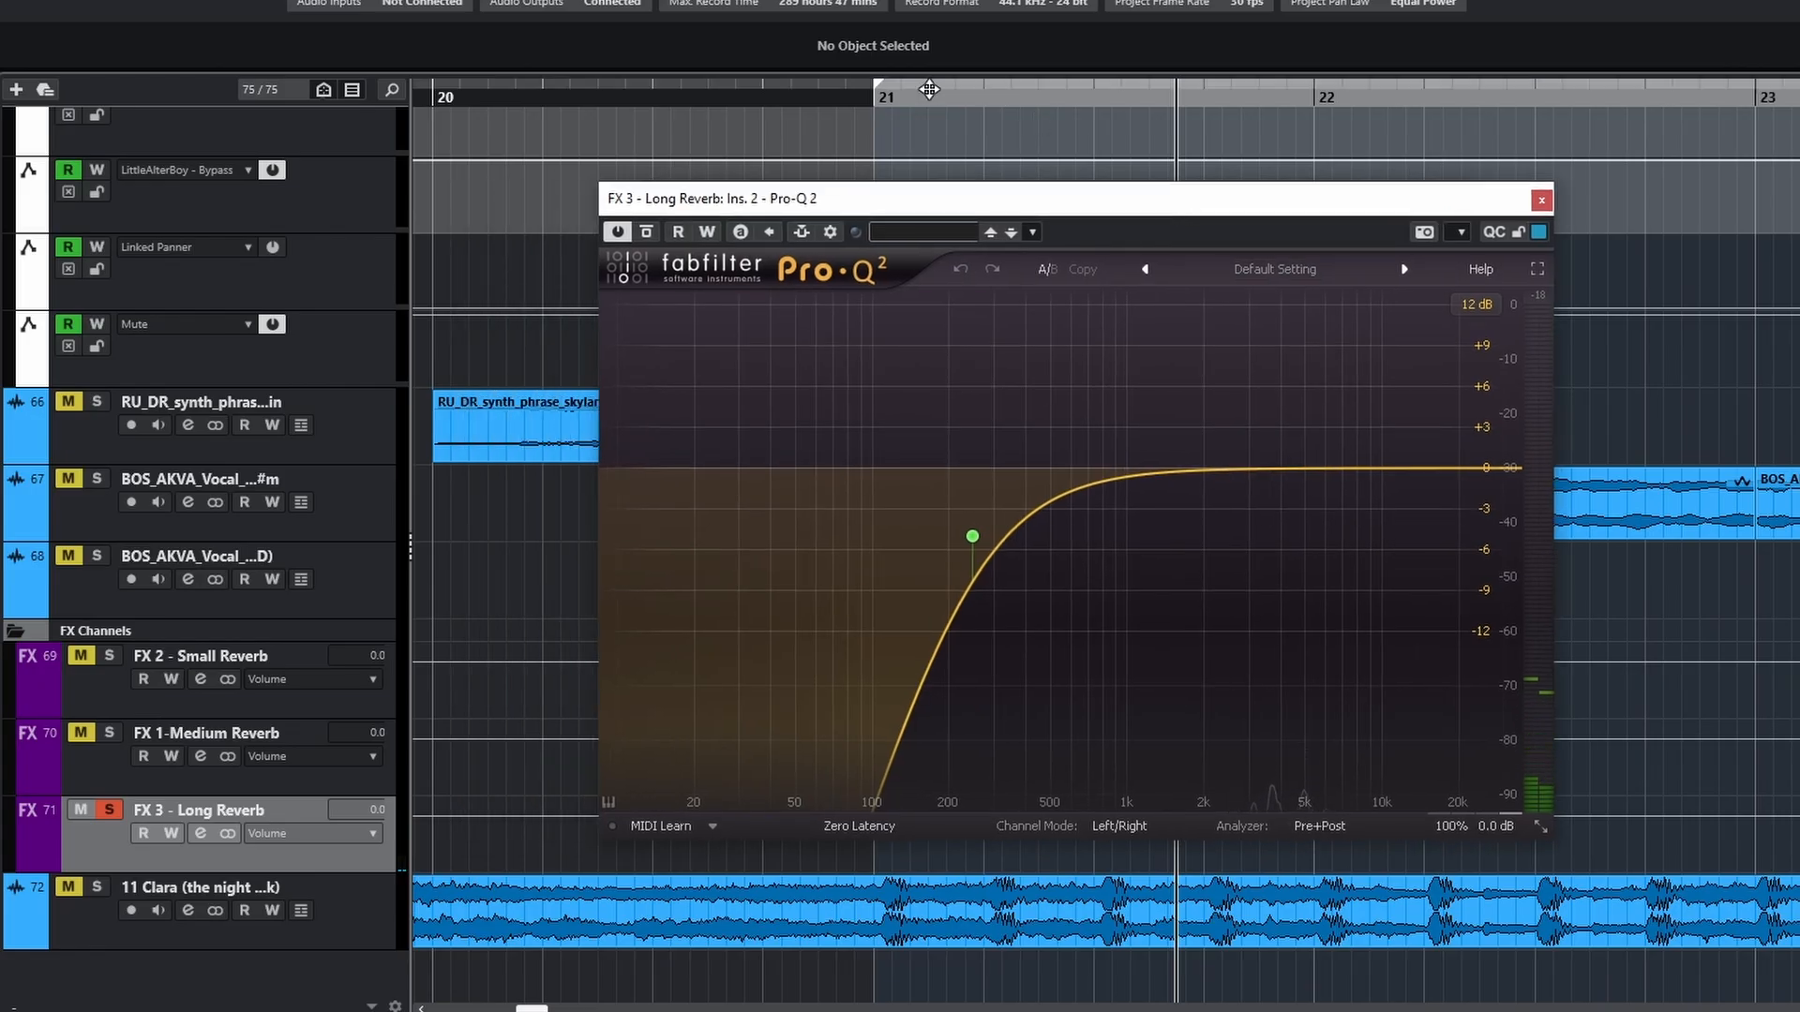
Play the soloed DBM_SDHHIII_CRASH_06 sample on Audio 11 from just before bar 21
left_click(867, 99)
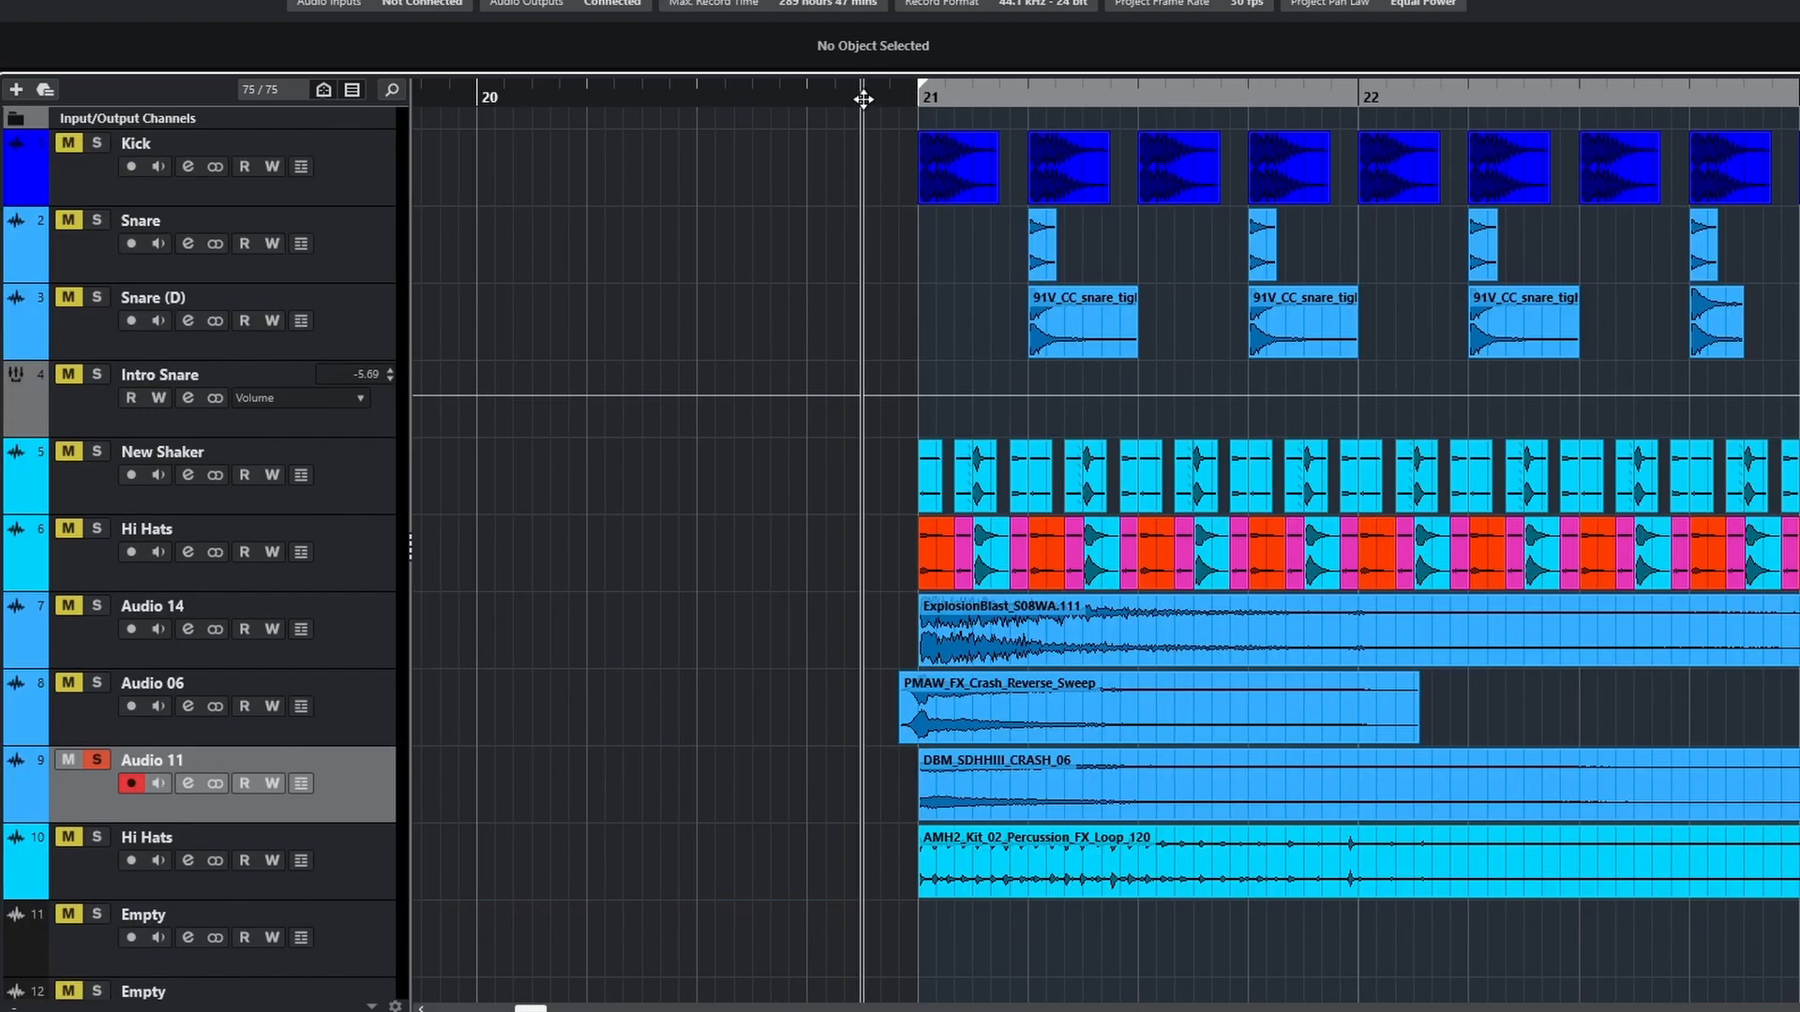
key("space")
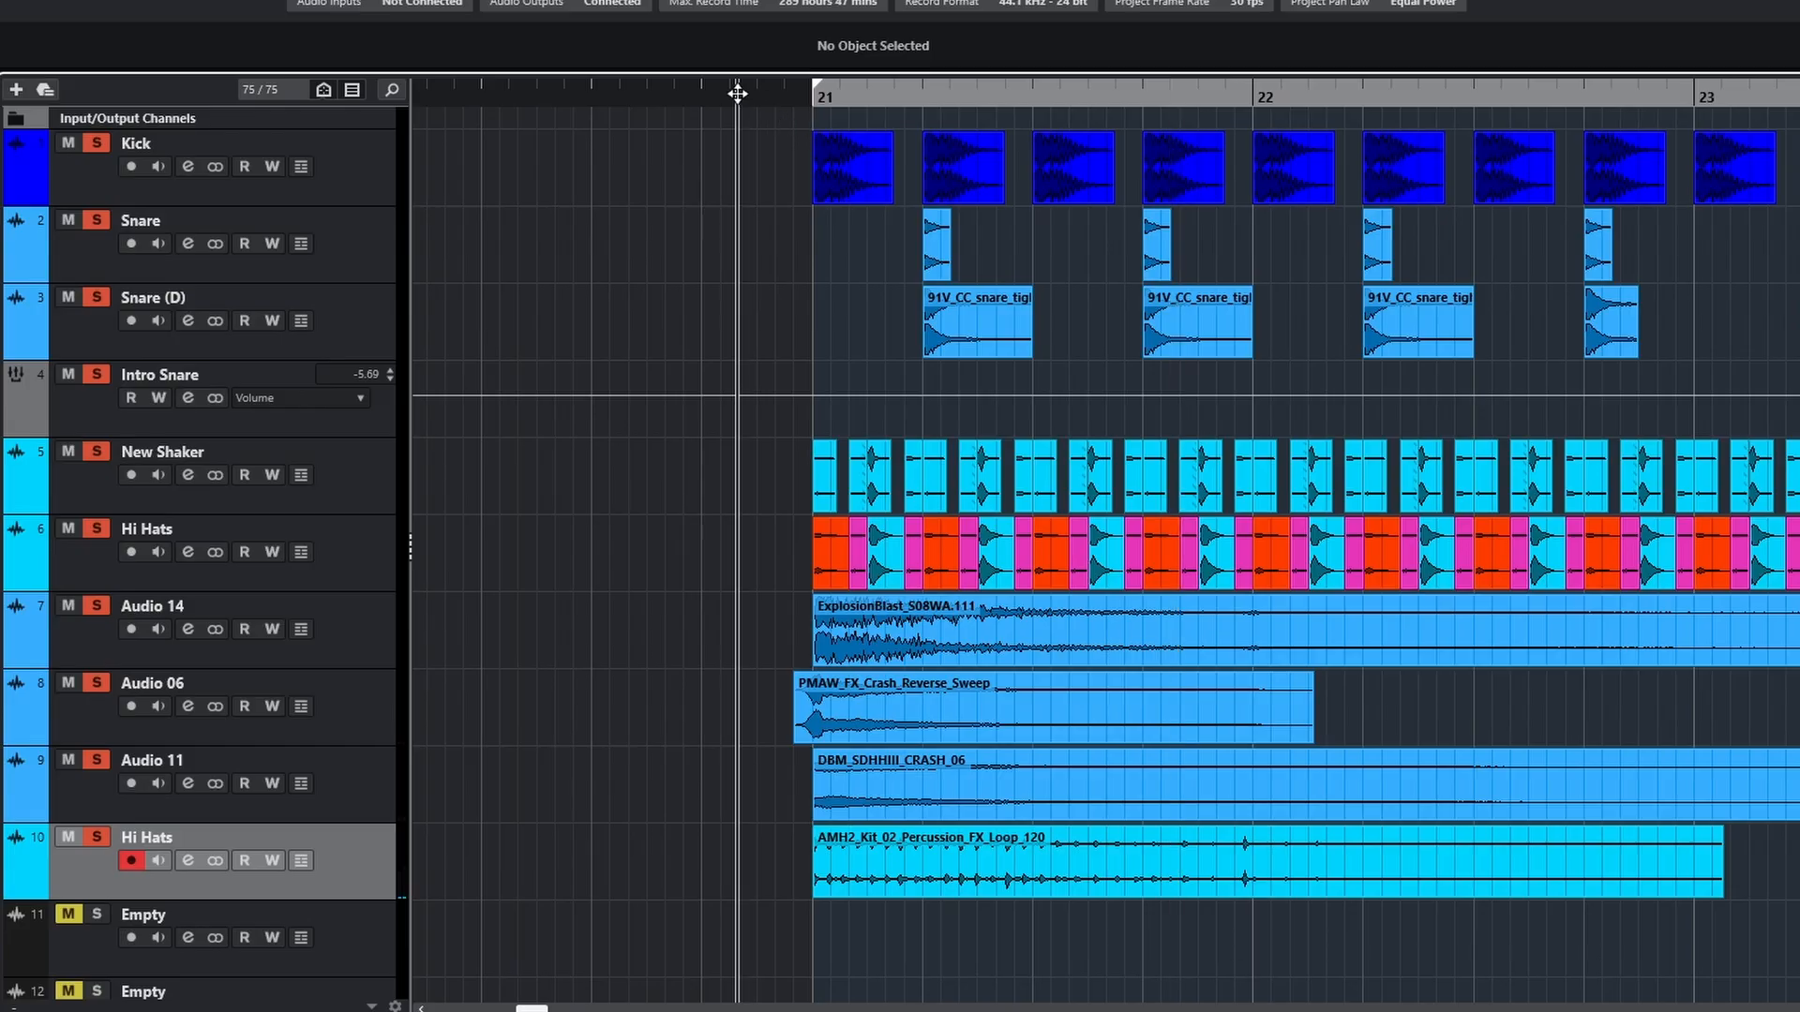
Audition the soloed HOSHT_FX_Loop_122_Noise_Down sample on Audio 10 from before bar 21
left_click_drag(737, 93, 646, 103)
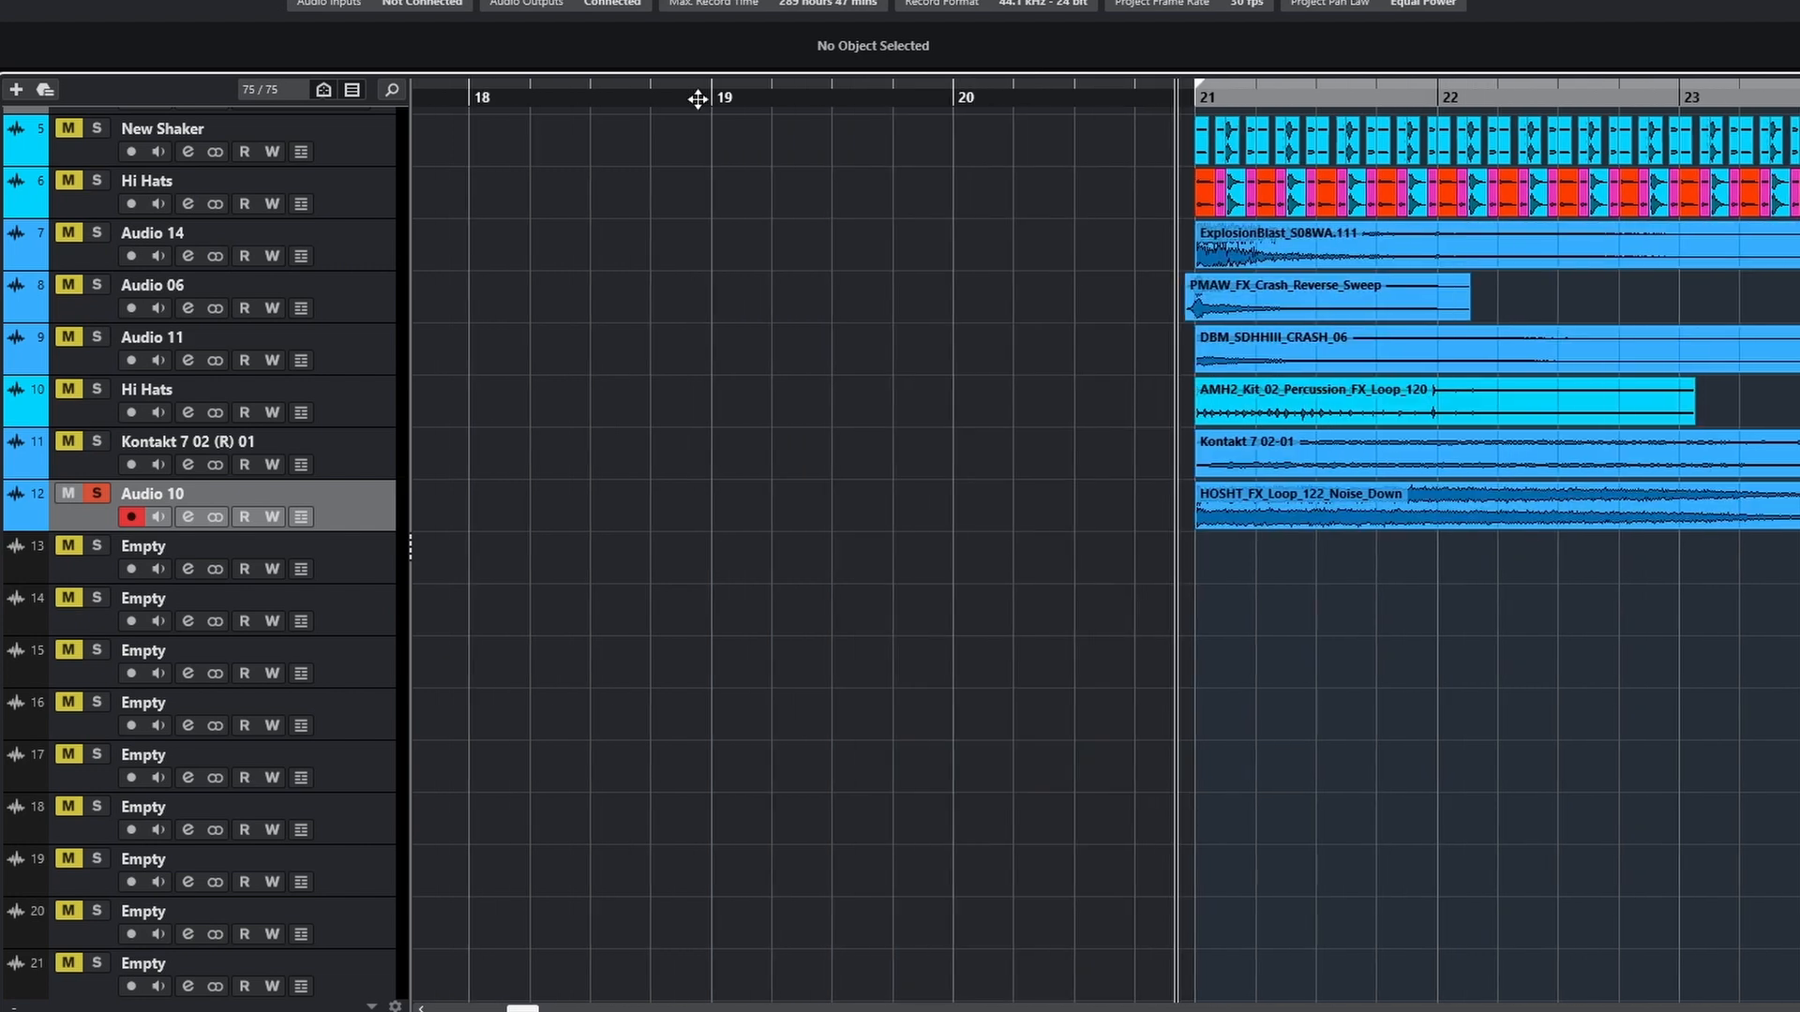
scroll(1129, 448, "up", 3)
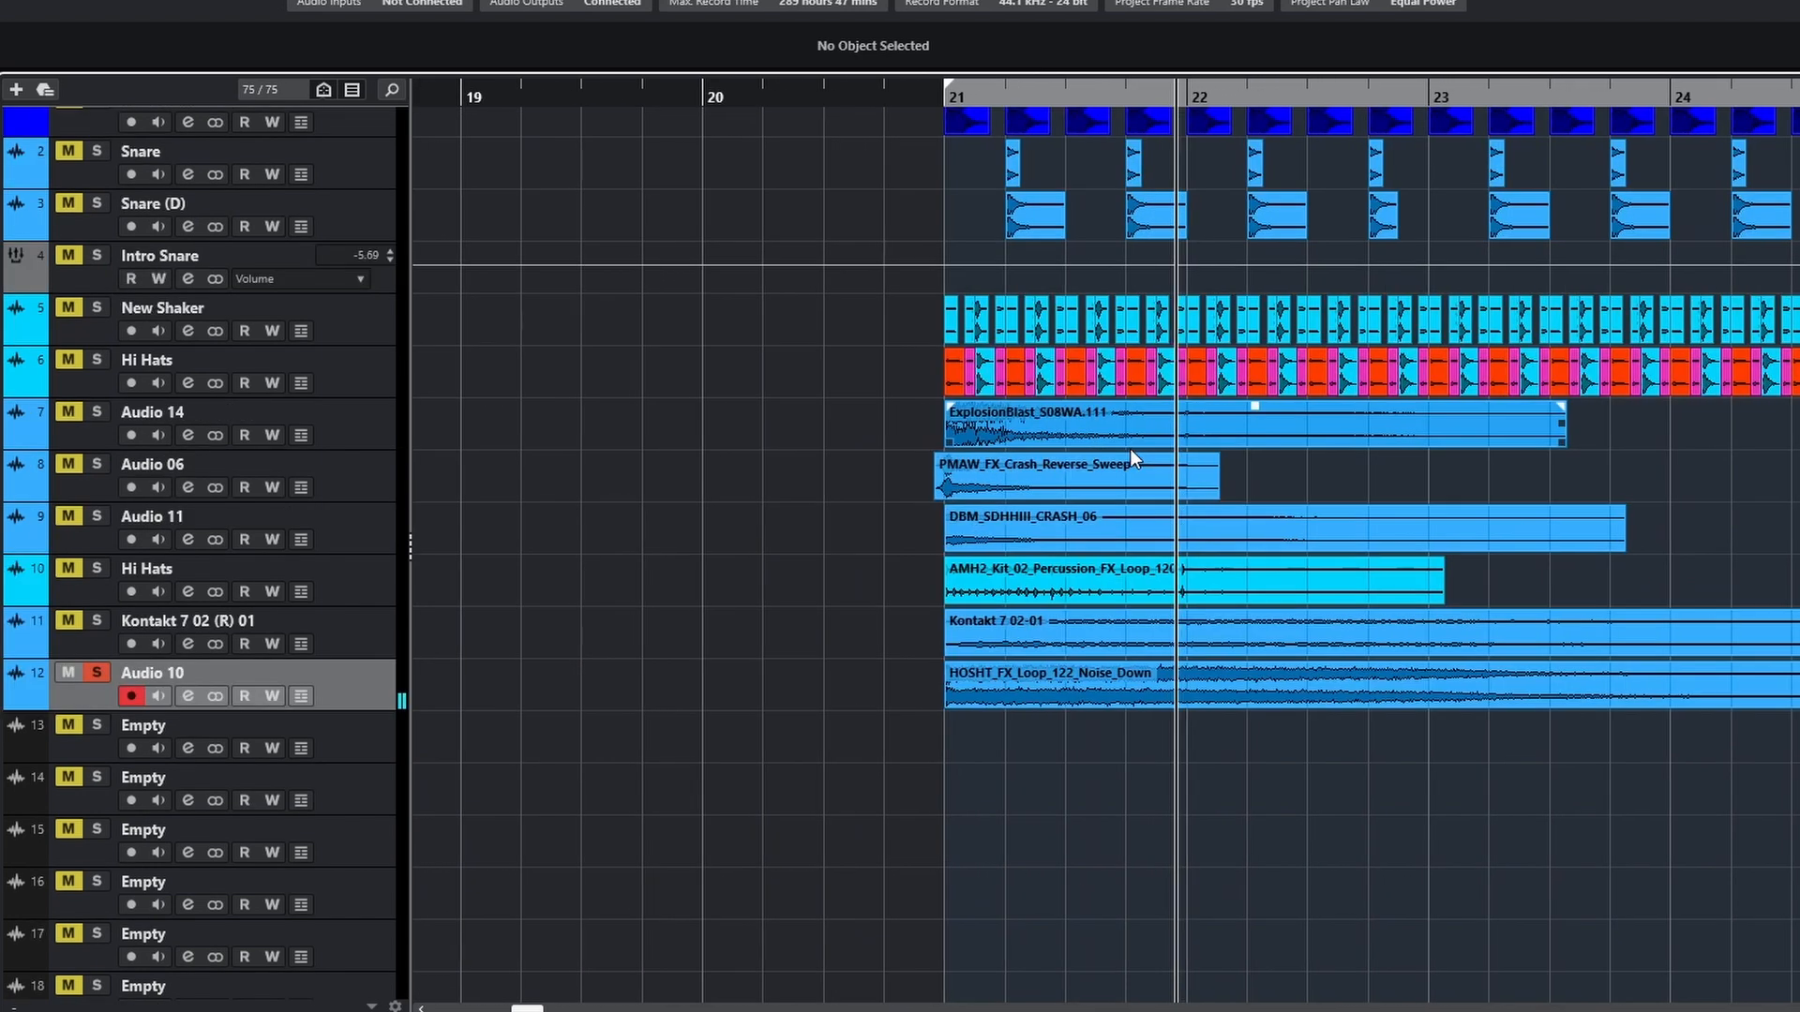
key("space")
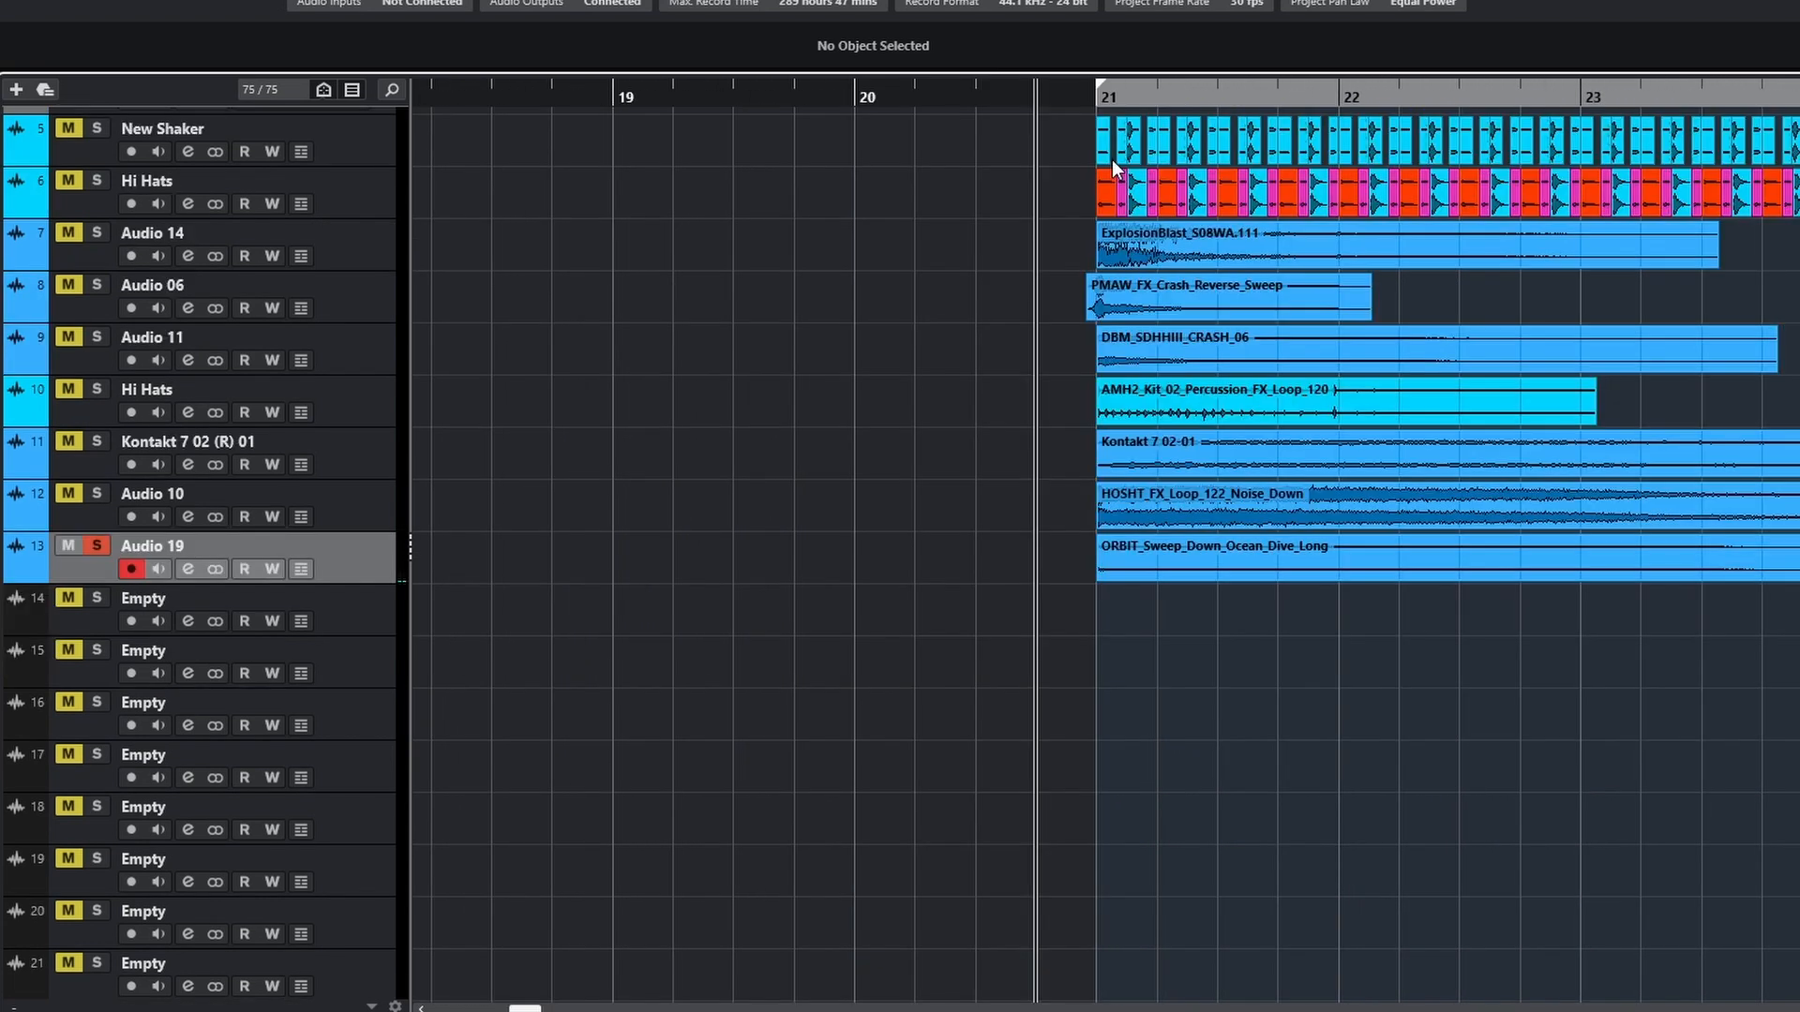
Audition the soloed ORBIT_Sweep_Down_Ocean_Dive_Long sample on Audio 19, then stop playback
scroll(1184, 242, "up", 3)
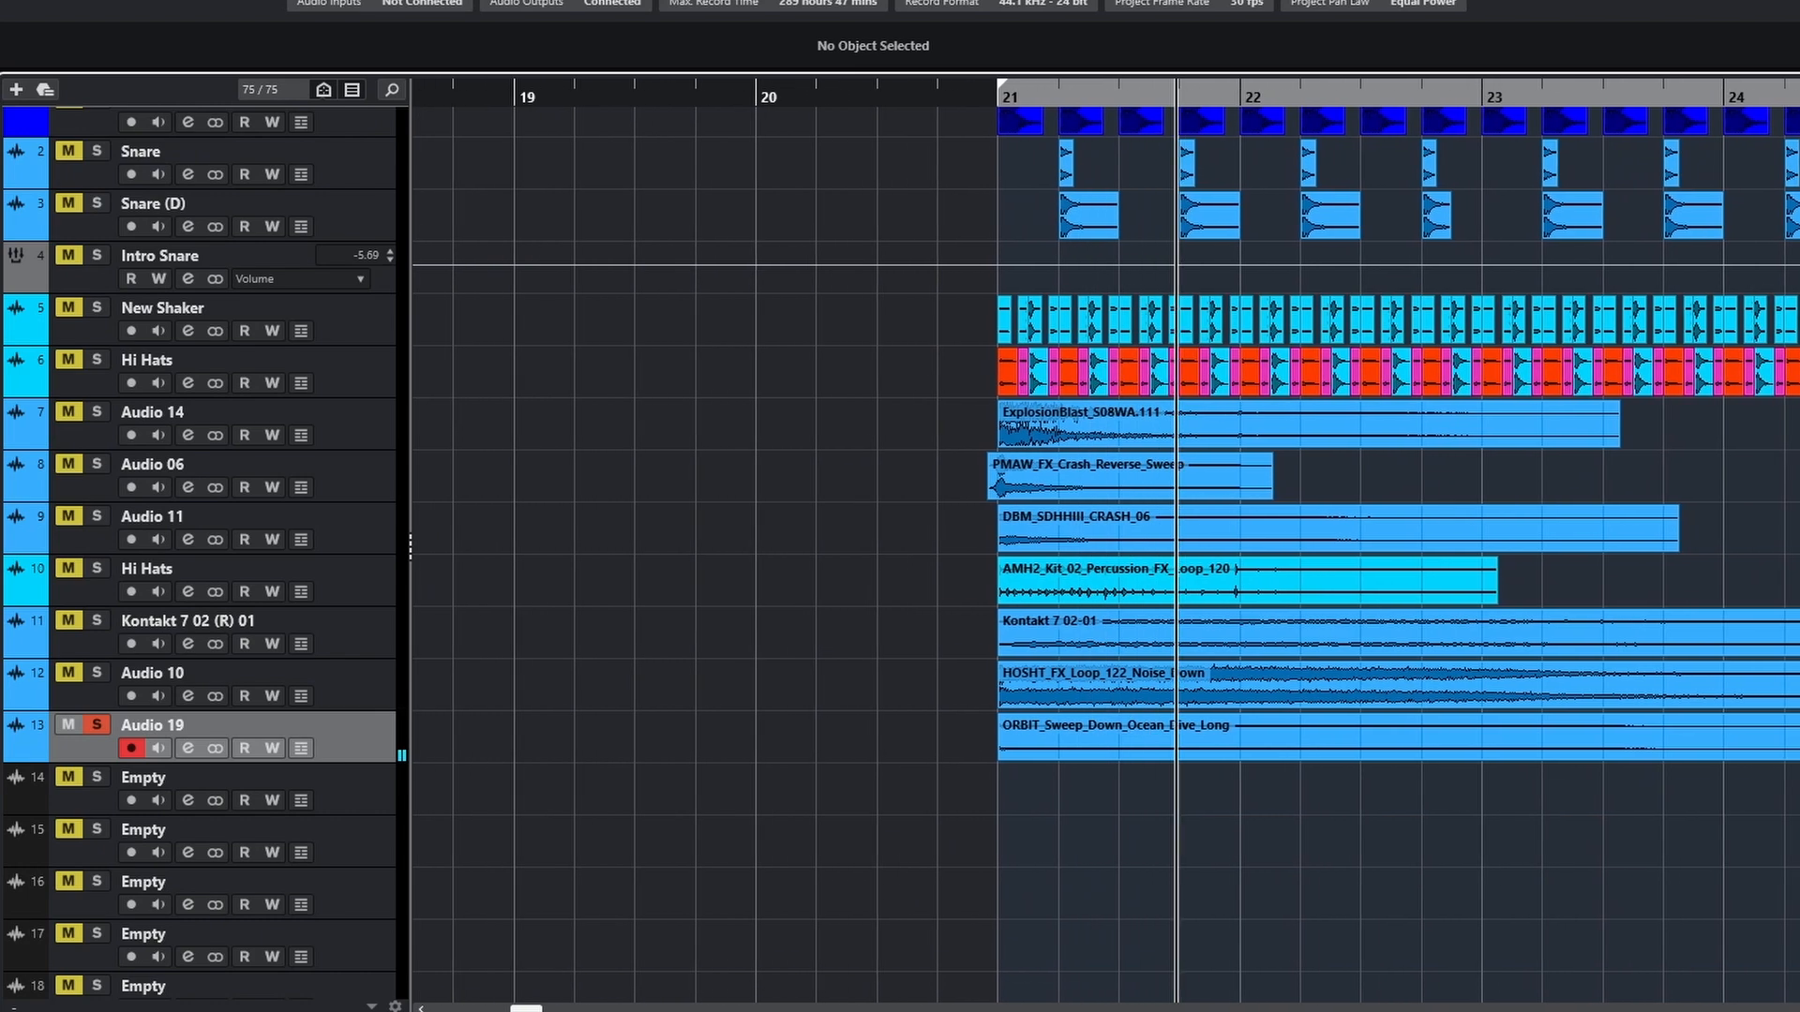
key("space")
Select the soloed Kontakt 7 02 (R), Audio 17, Audio 07, Audio 13 and Tester tracks and play them from bar 24
left_click(2, 497)
left_click_drag(1090, 231, 1252, 282)
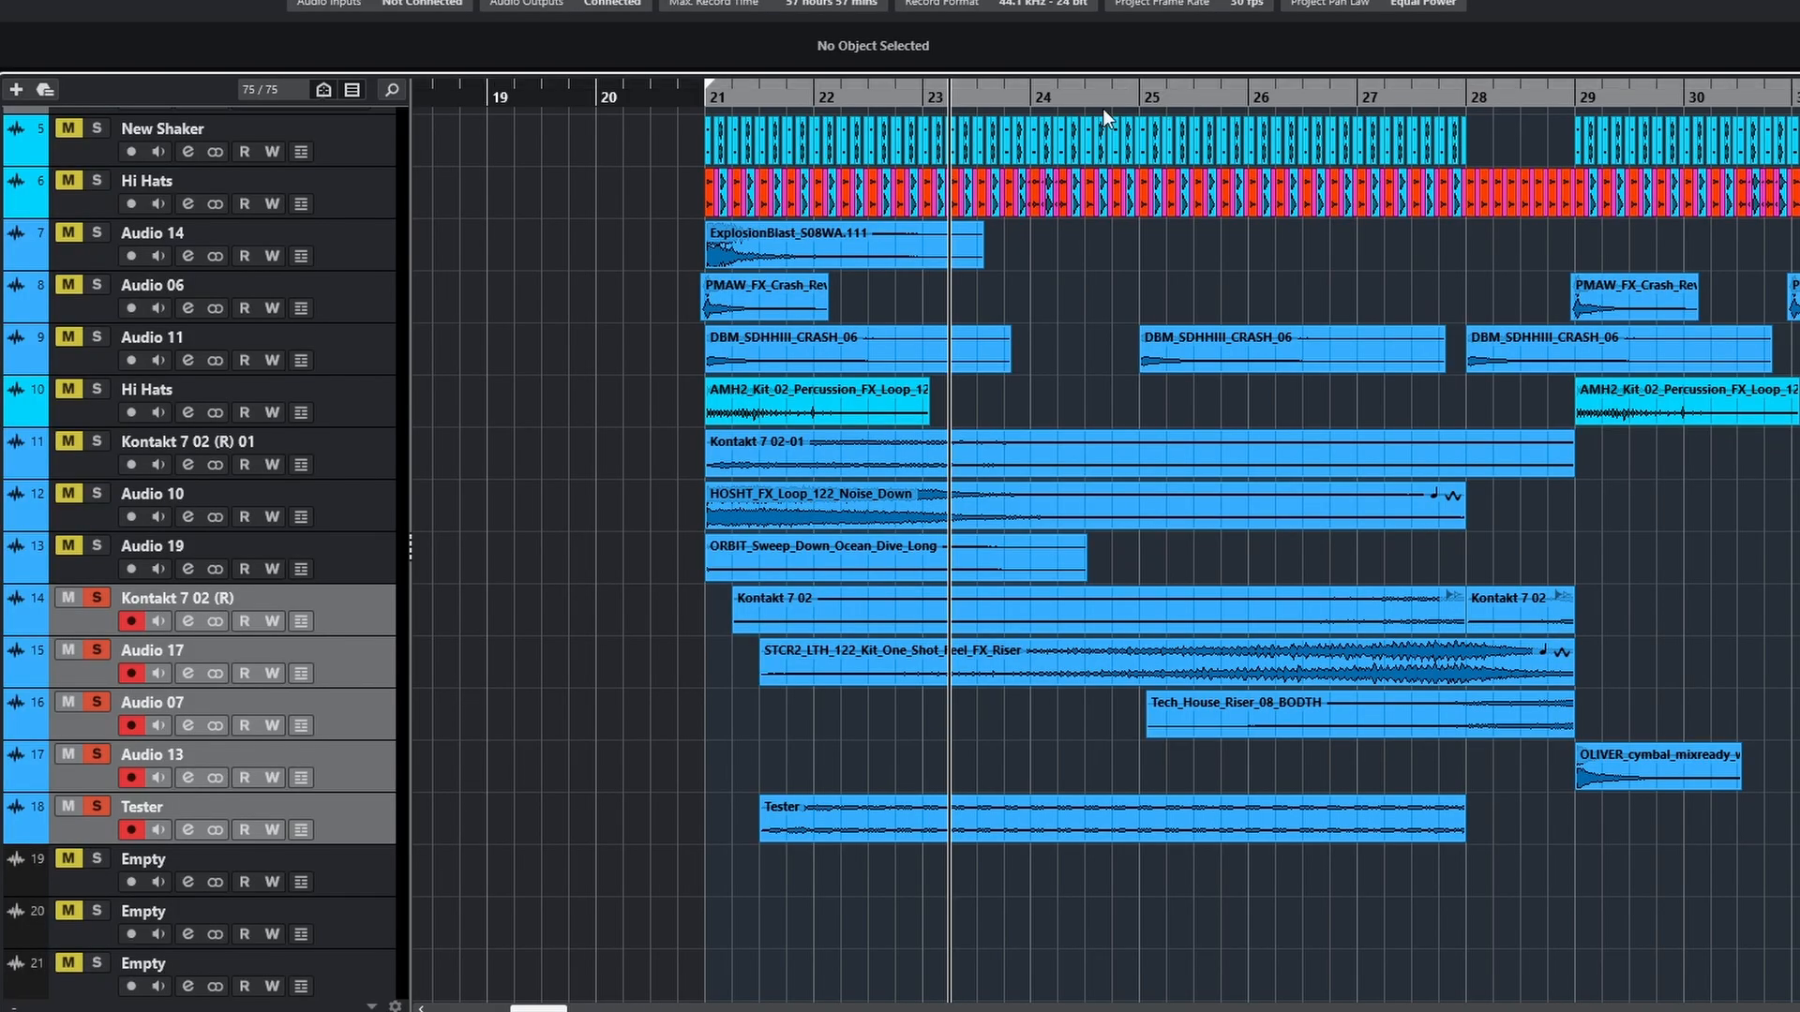
left_click(1039, 94)
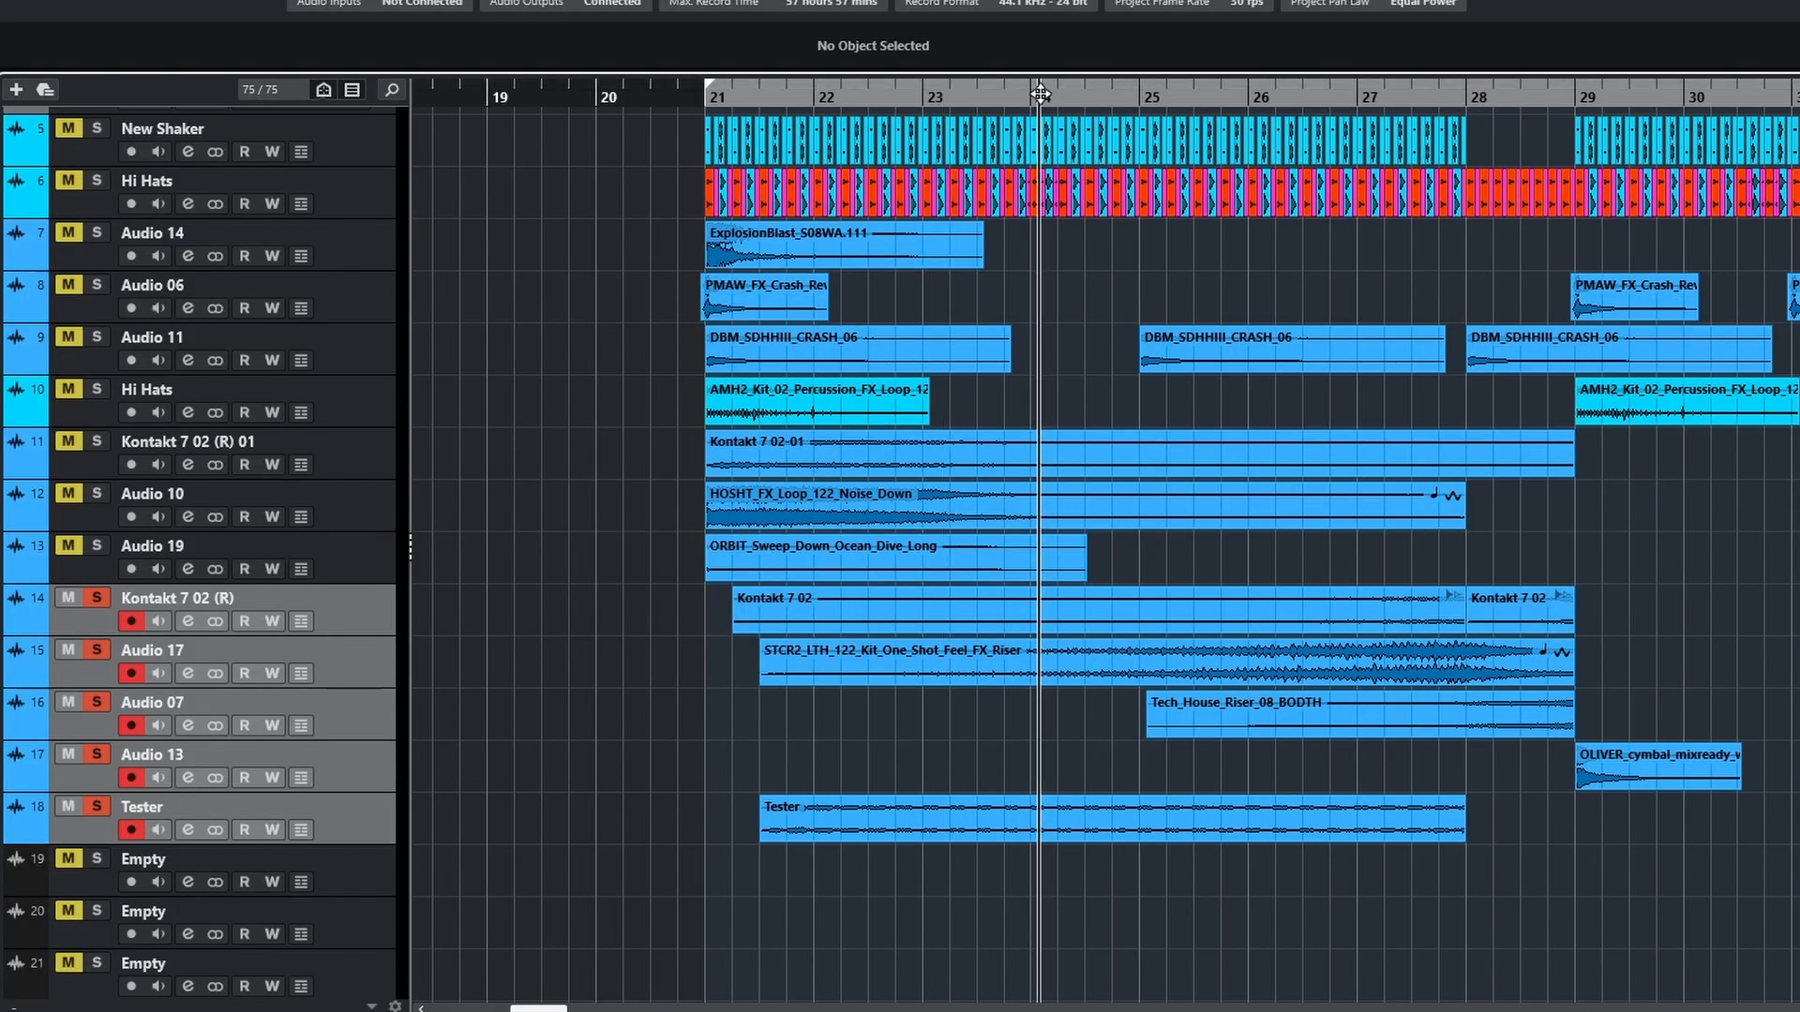
key("space")
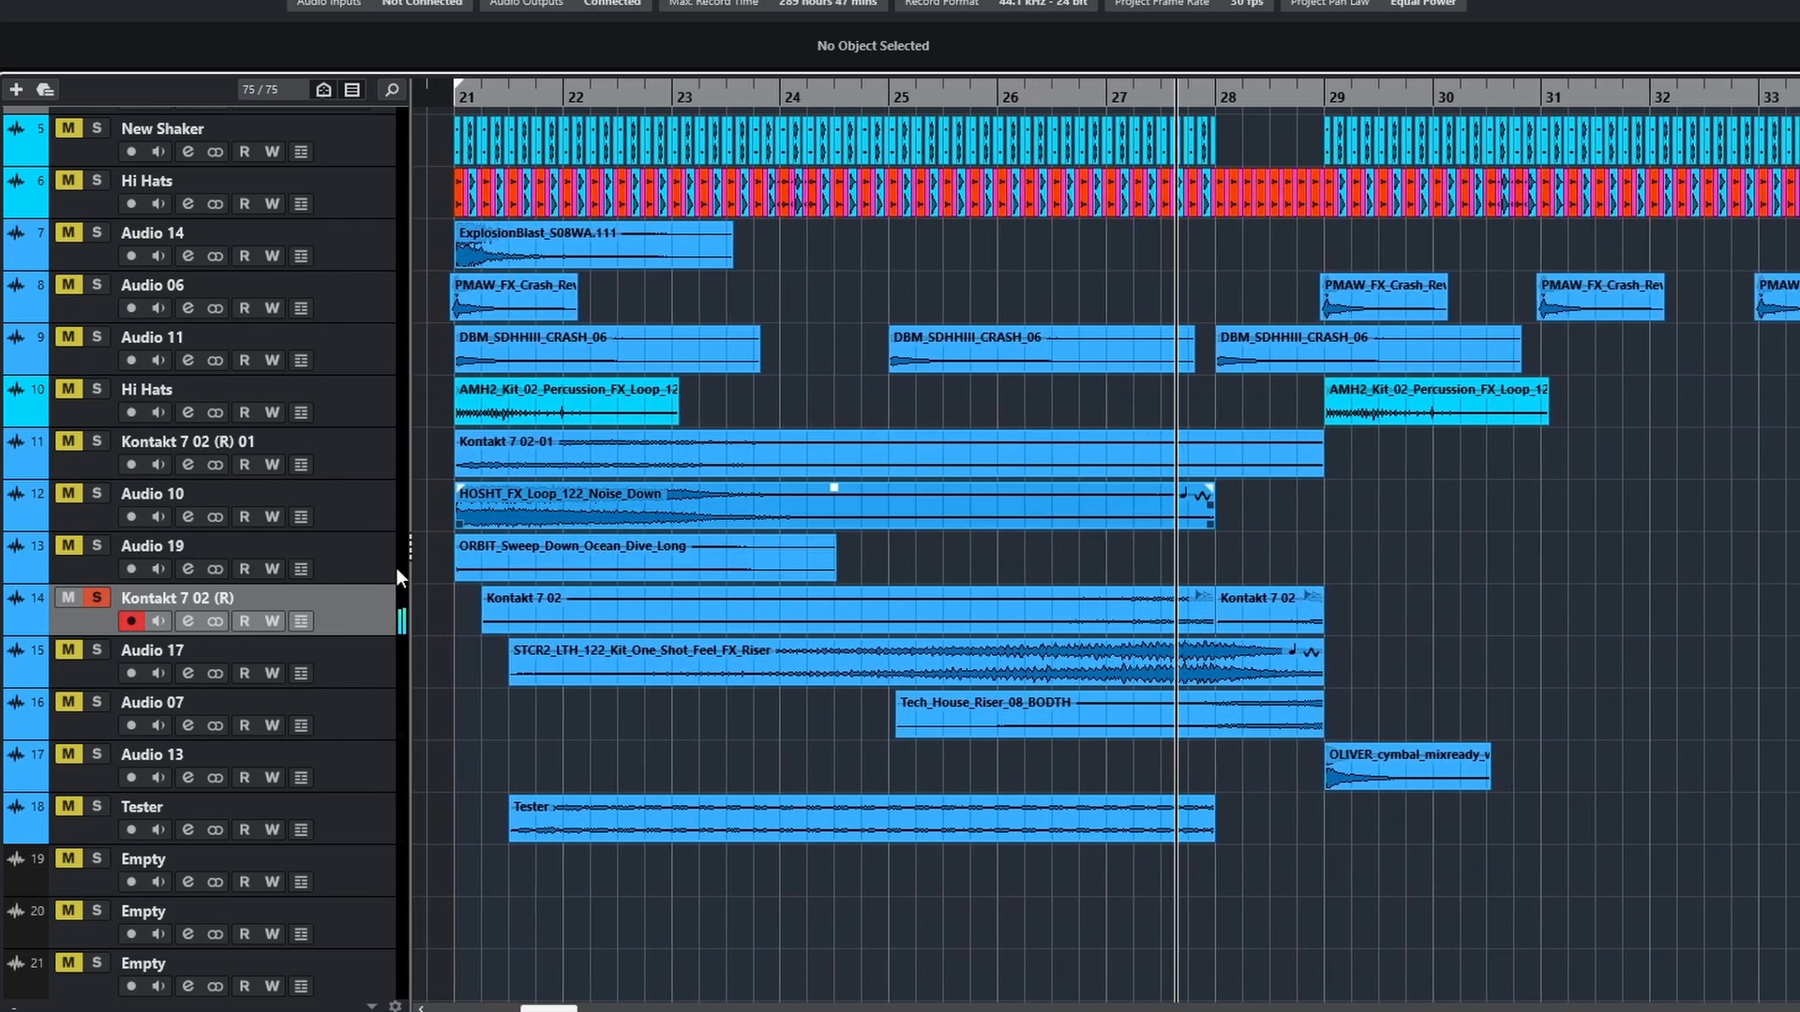
Solo Audio 17 in place of Kontakt 7 02 (R) and listen to its riser towards bar 28
left_click(97, 649, "ctrl")
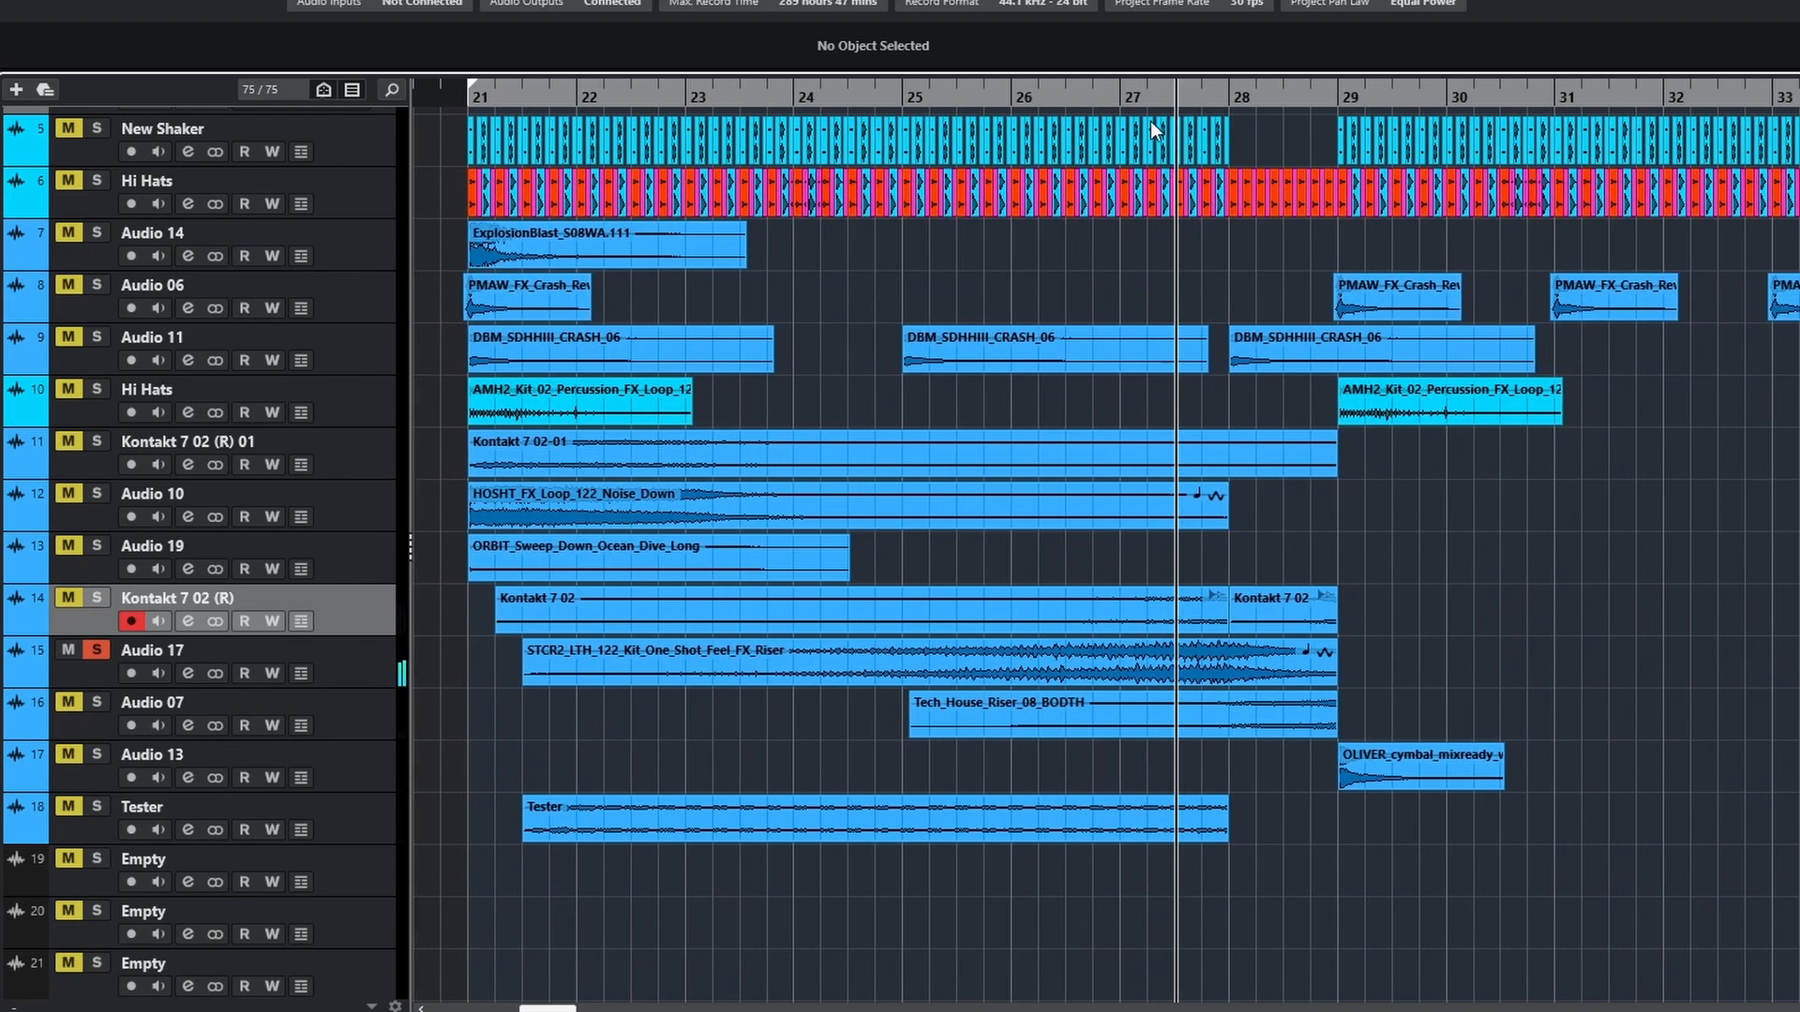
key("space")
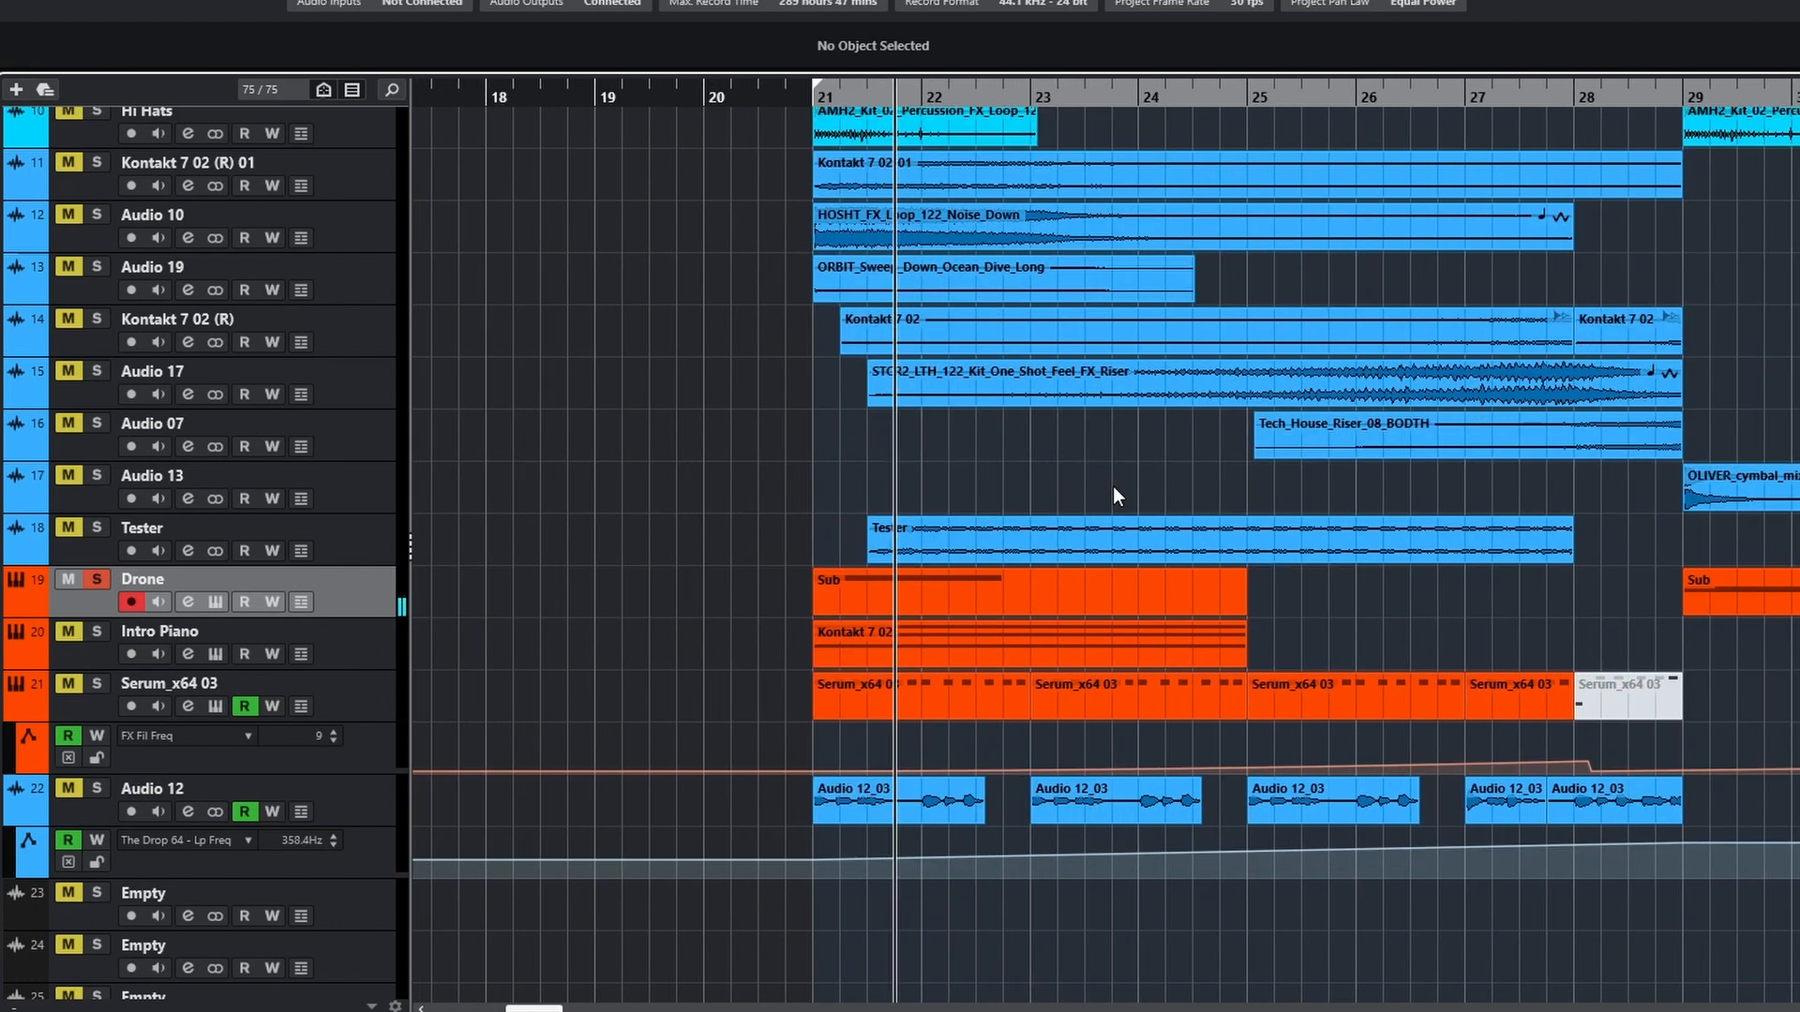
Move the solo from Drone to Intro Piano, play it from bar 21 and open its Kontakt 7 02 part for viewing
left_click(96, 573)
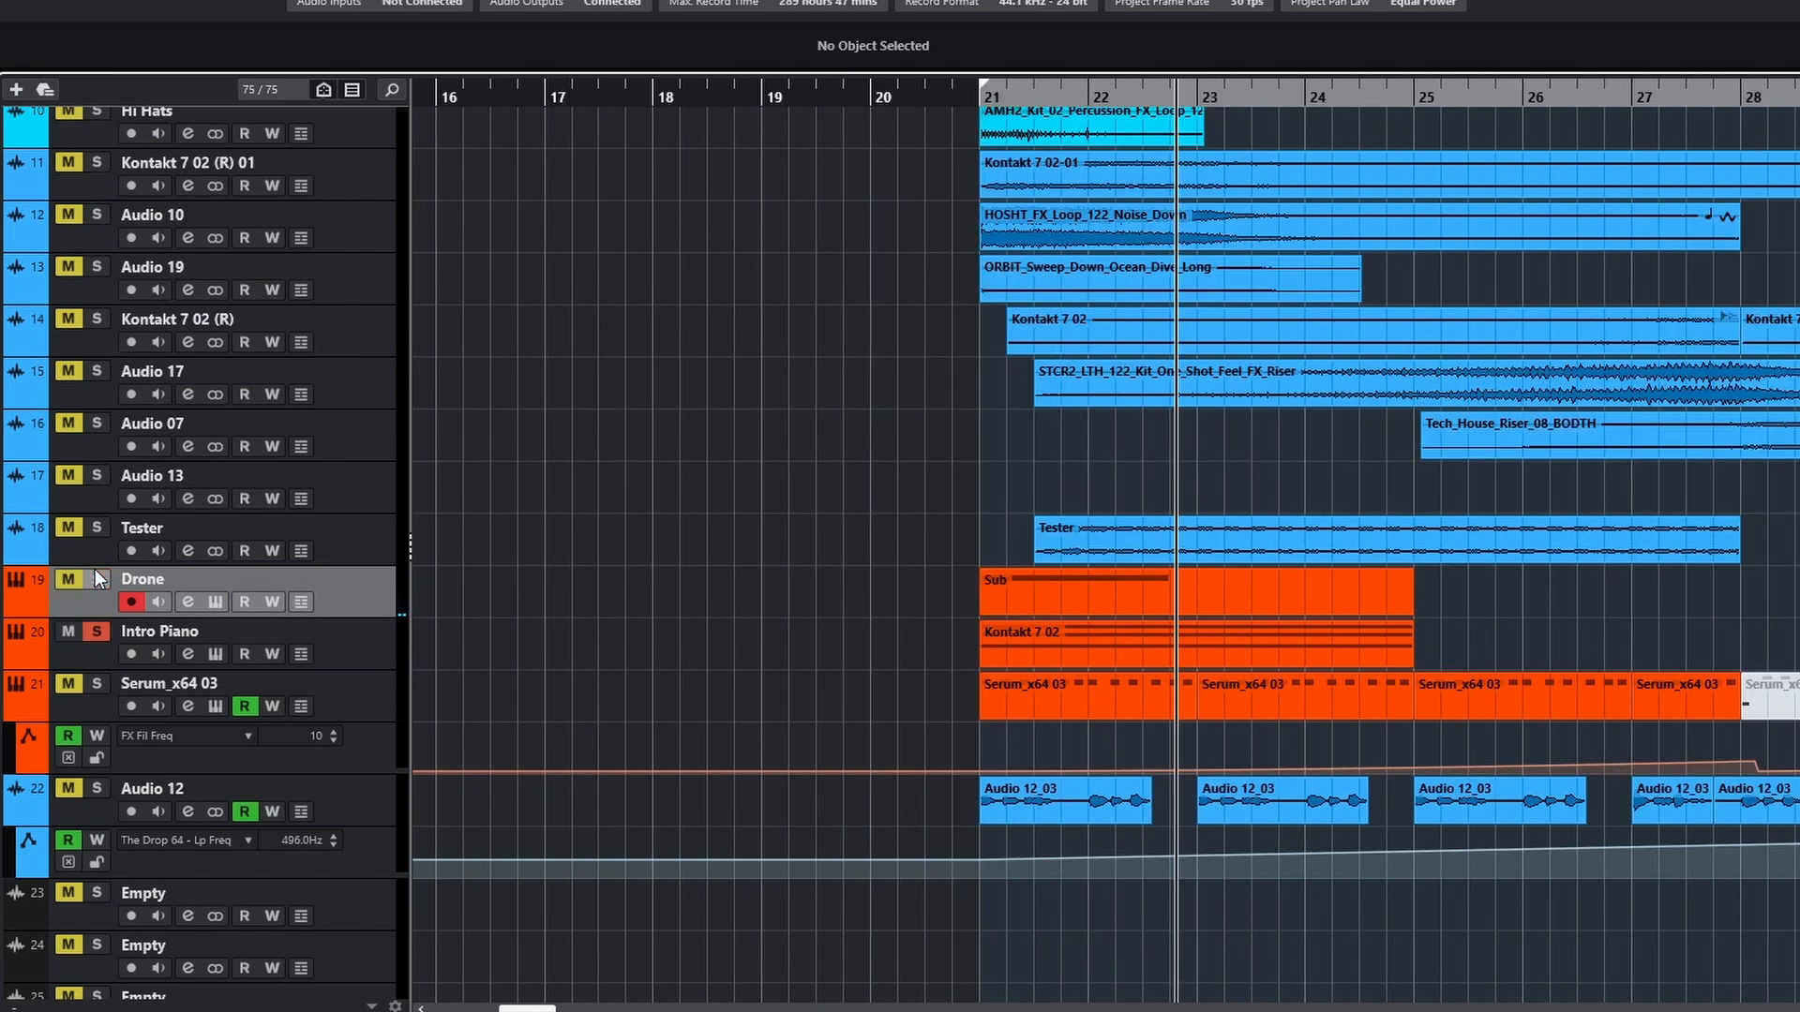
left_click(173, 635)
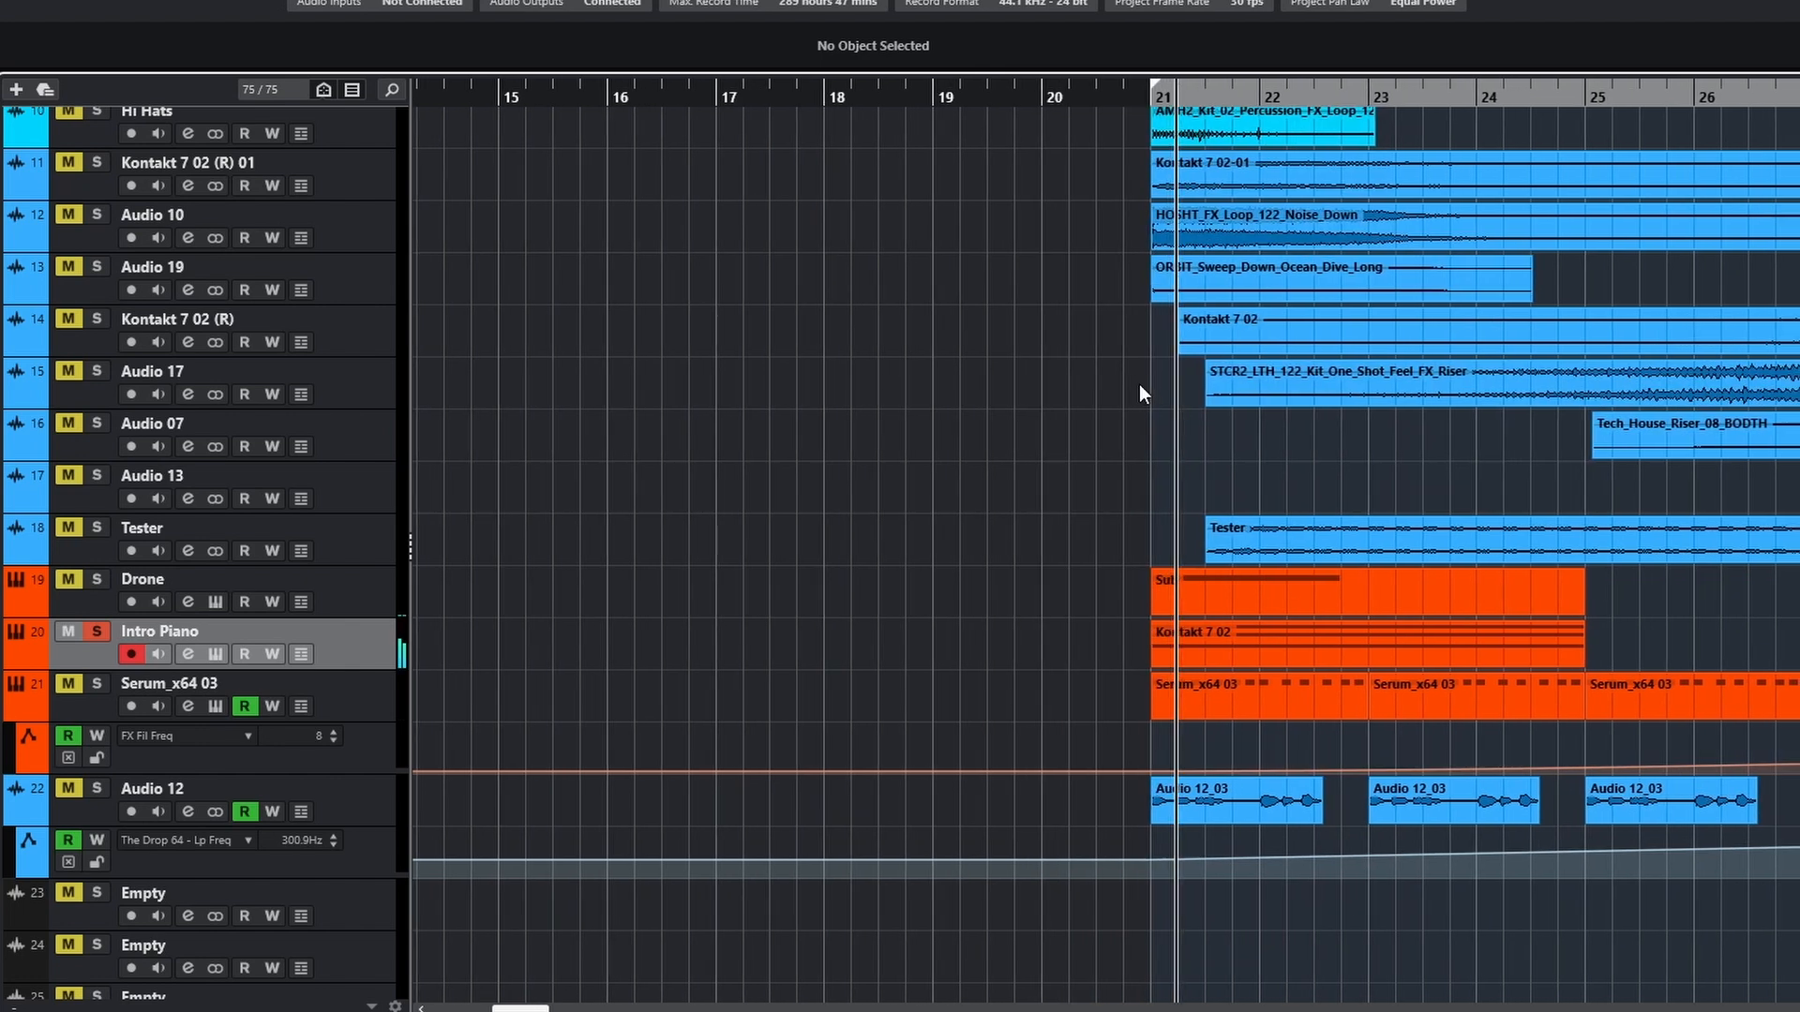
double_click(1302, 644)
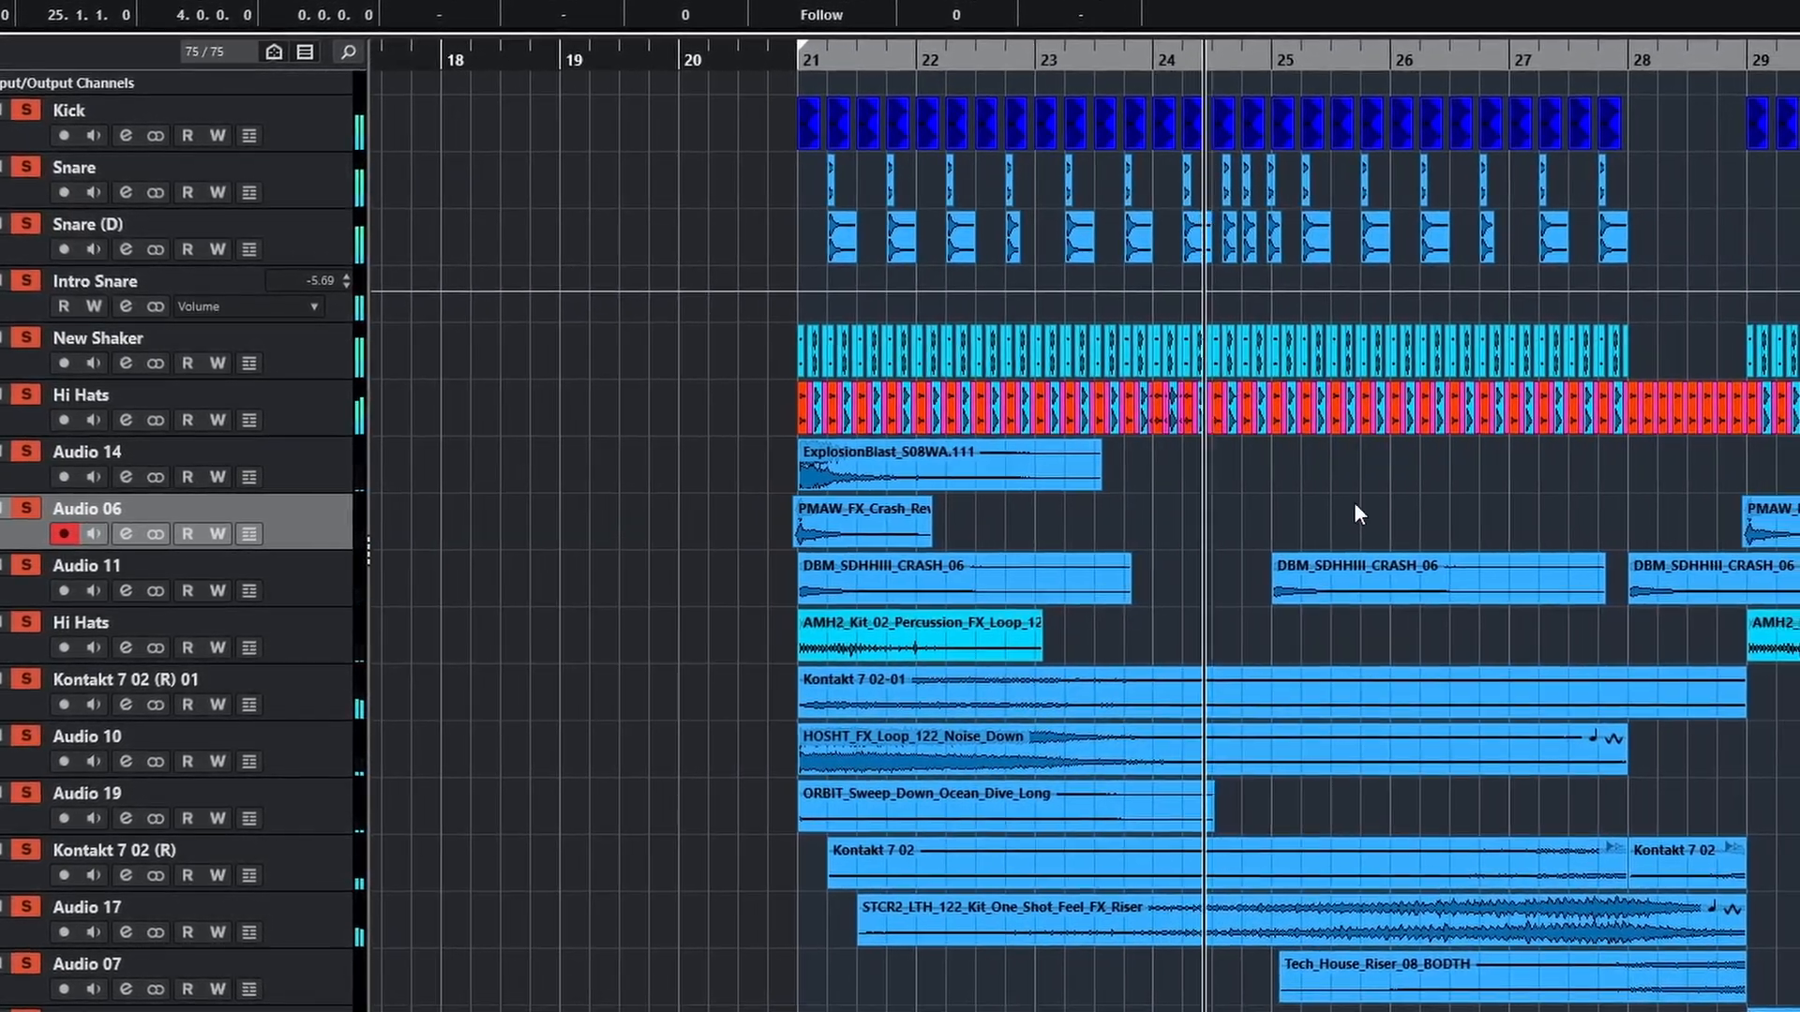
Play the whole section from bar 21 with all the drum, effect and instrument tracks soloed together
scroll(1371, 693, "down", 6)
scroll(1389, 700, "up", 7)
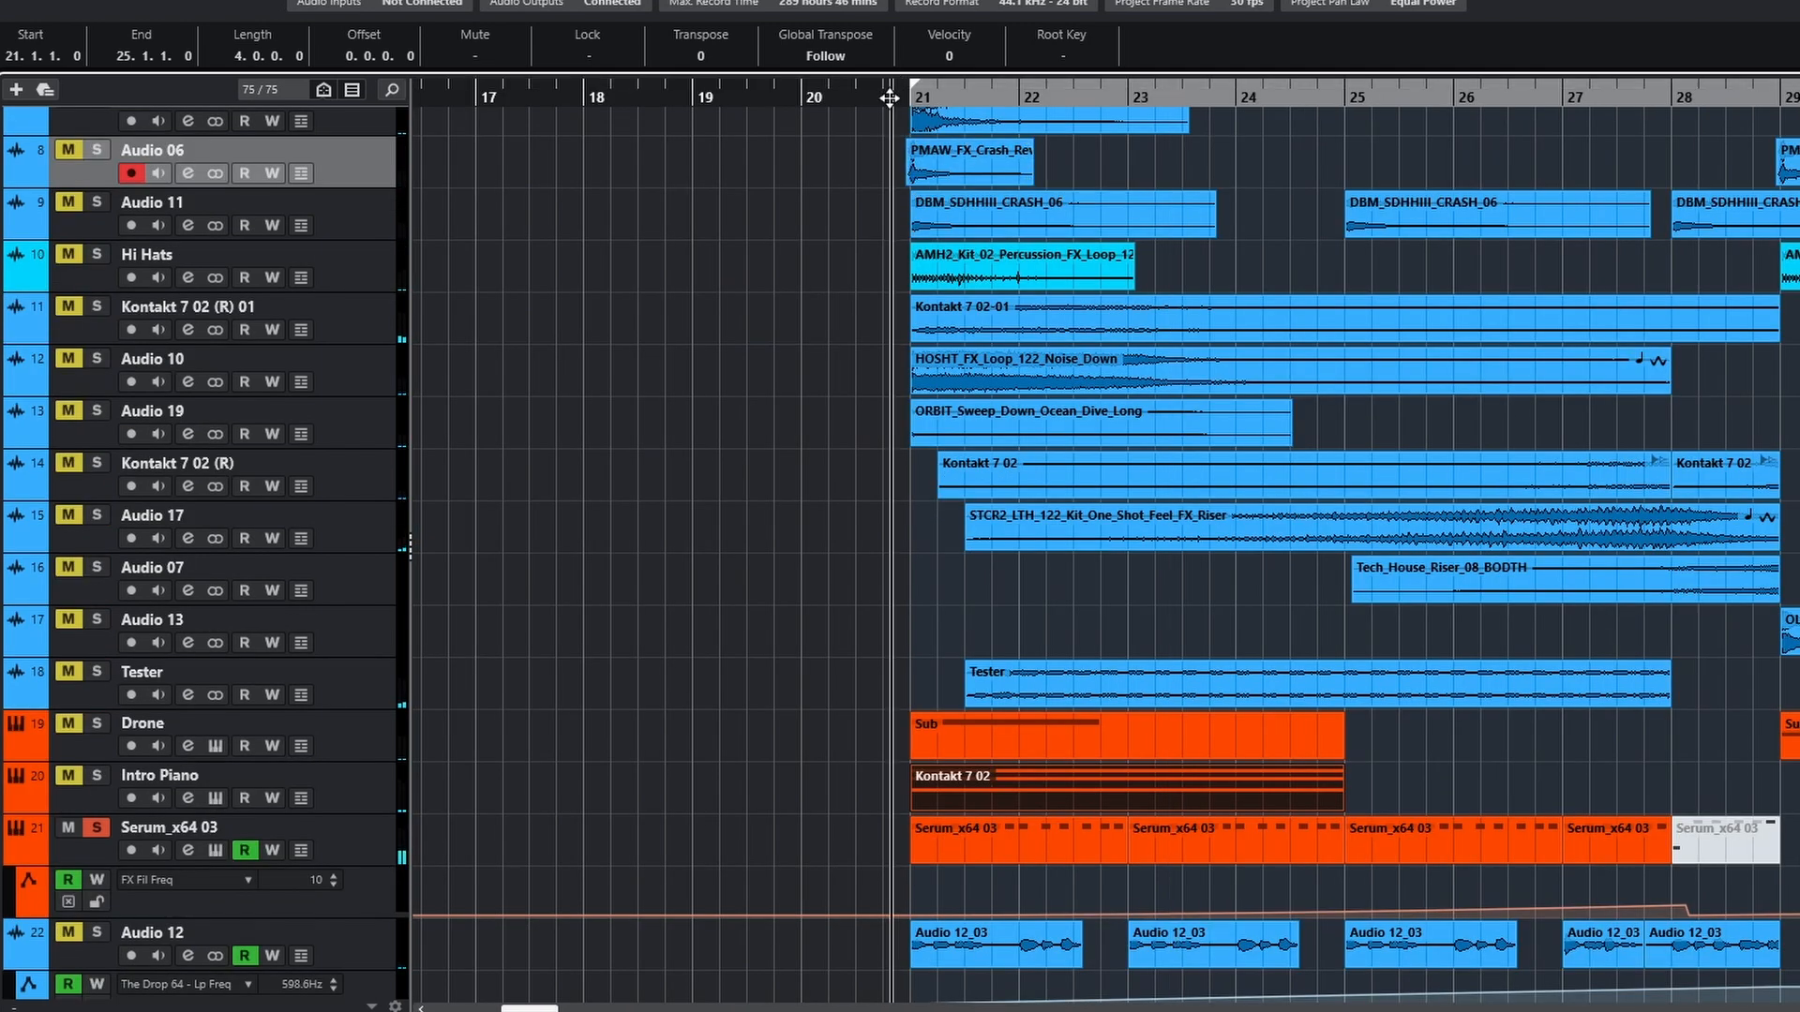
left_click(1073, 497)
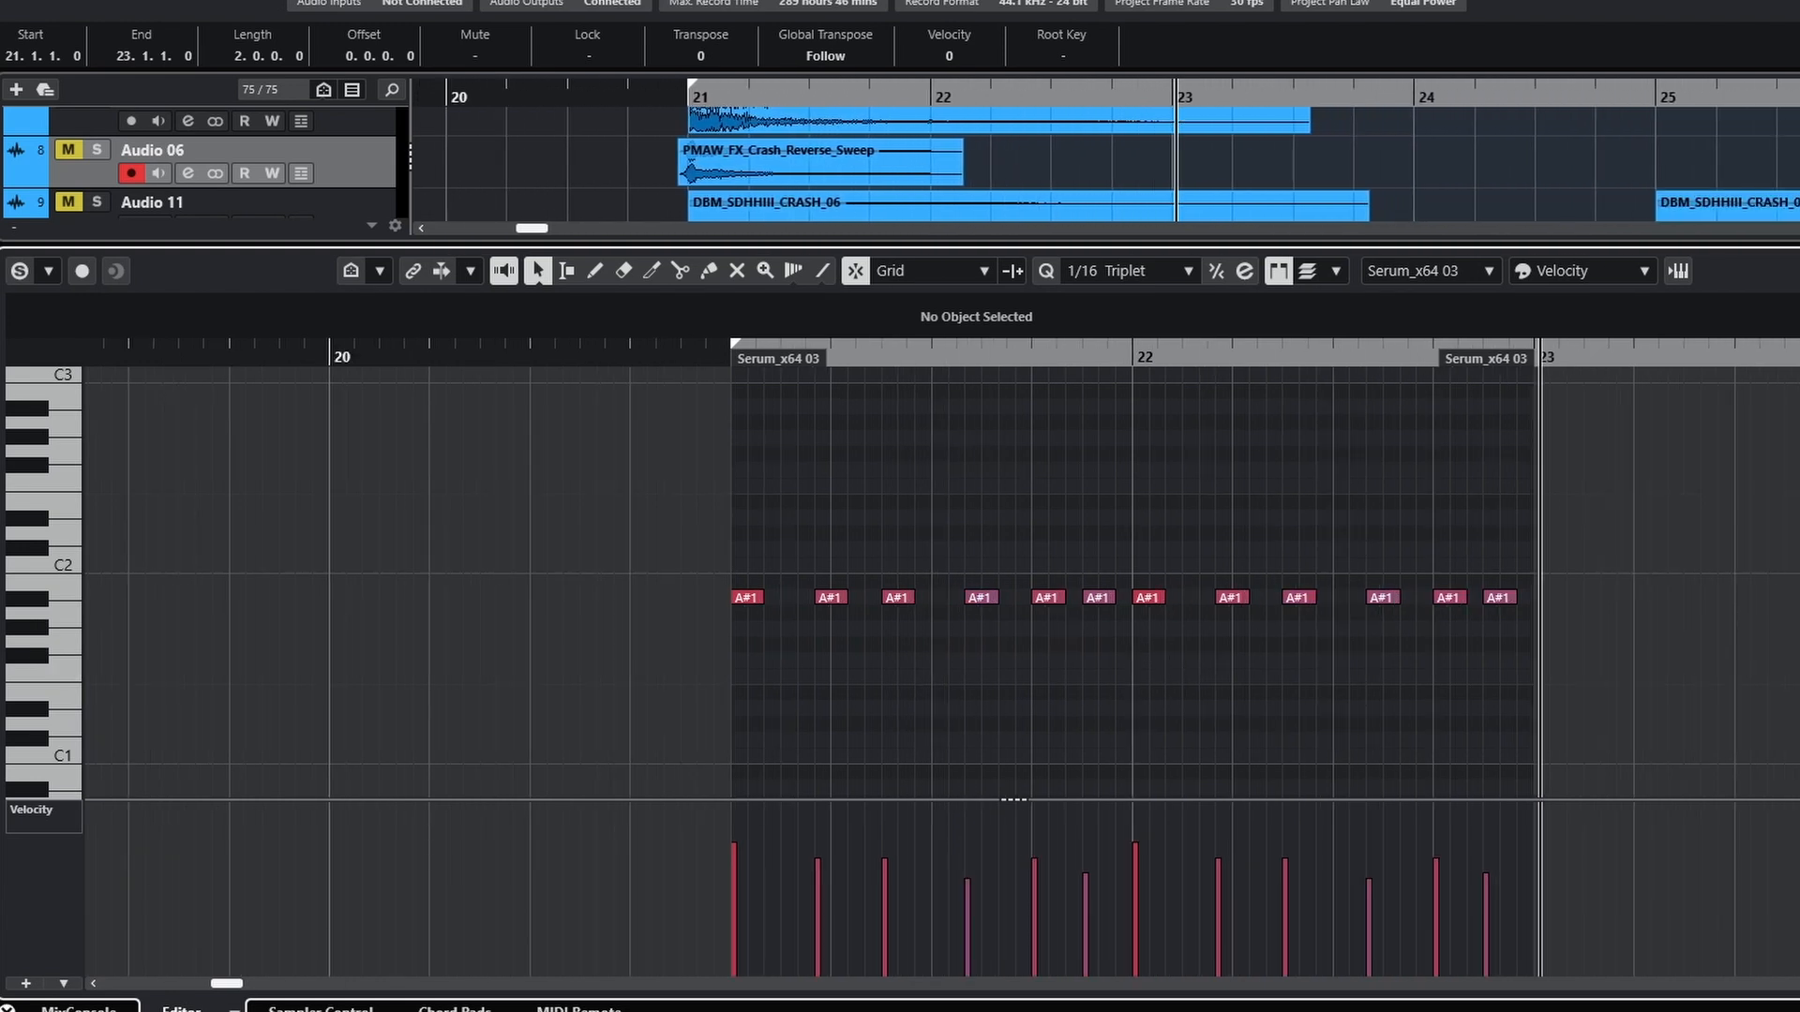
Close the Serum_x64 03 note editor and view the track's FX Fil Freq automation in the arrangement
key("Return")
left_click(221, 851)
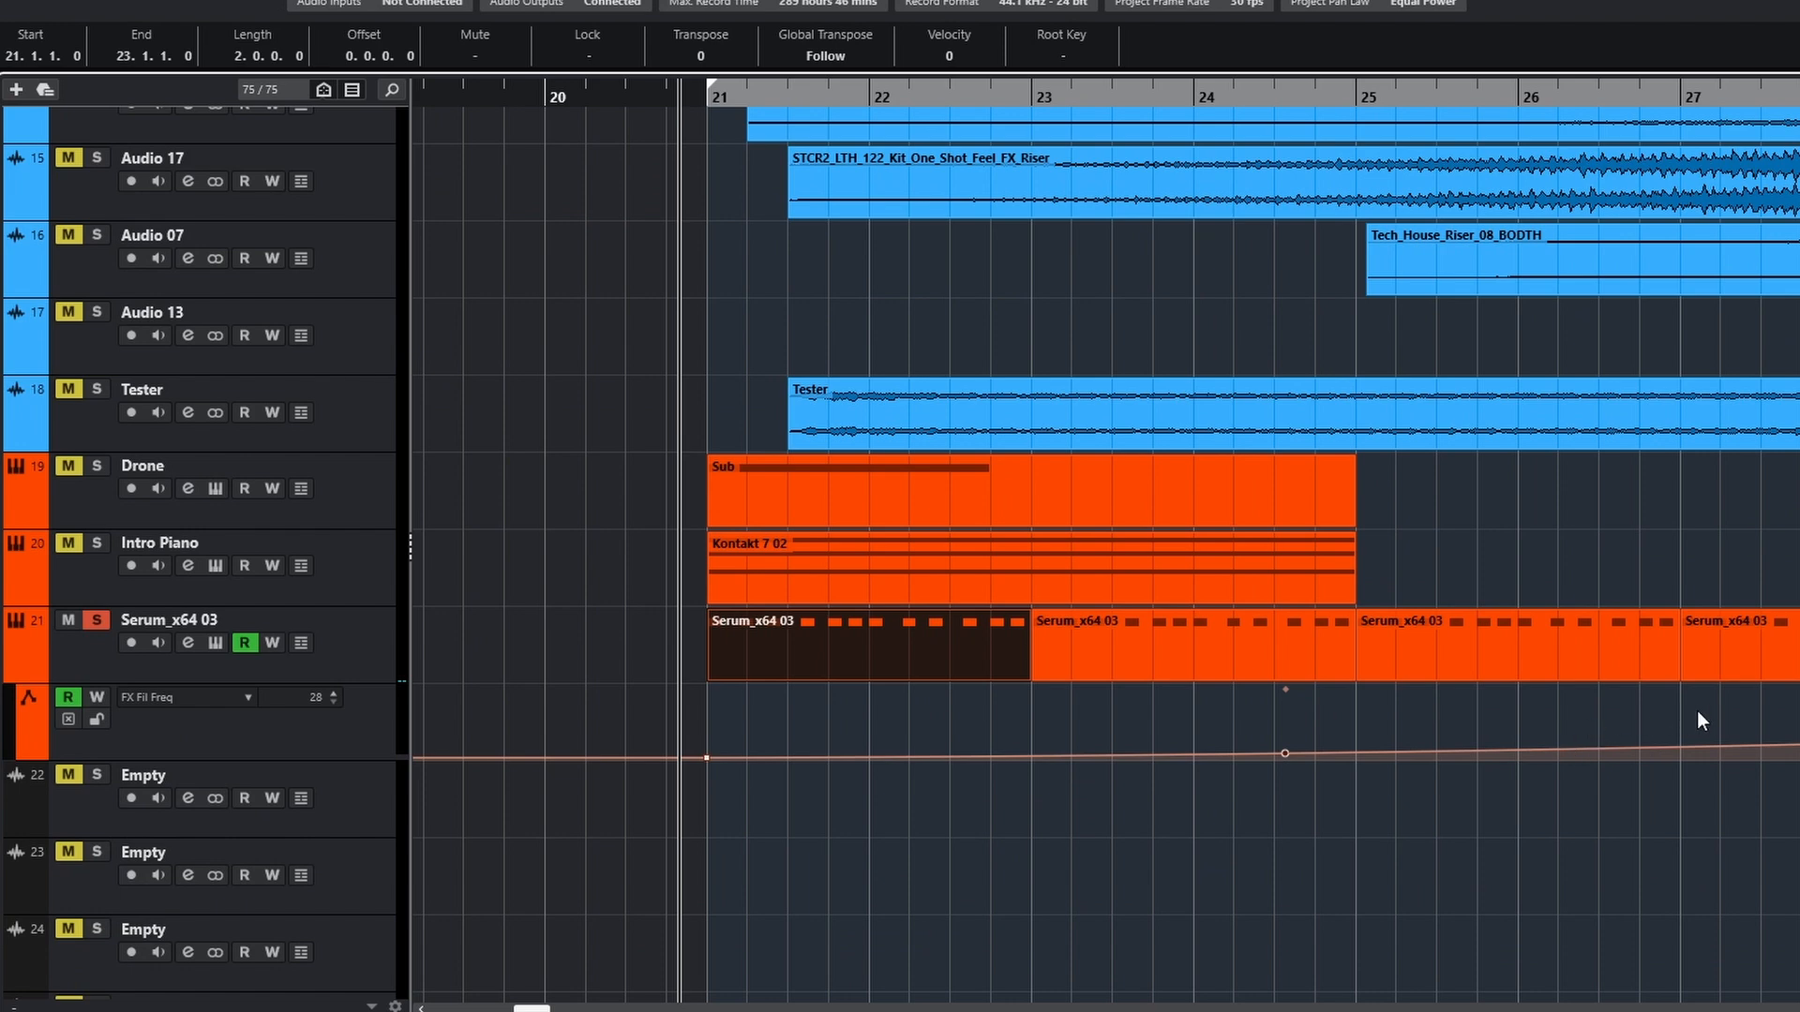
Solo Audio 12 and play it from bar 21 while viewing The Drop 64 low-pass frequency automation and plug-in
left_click(219, 618)
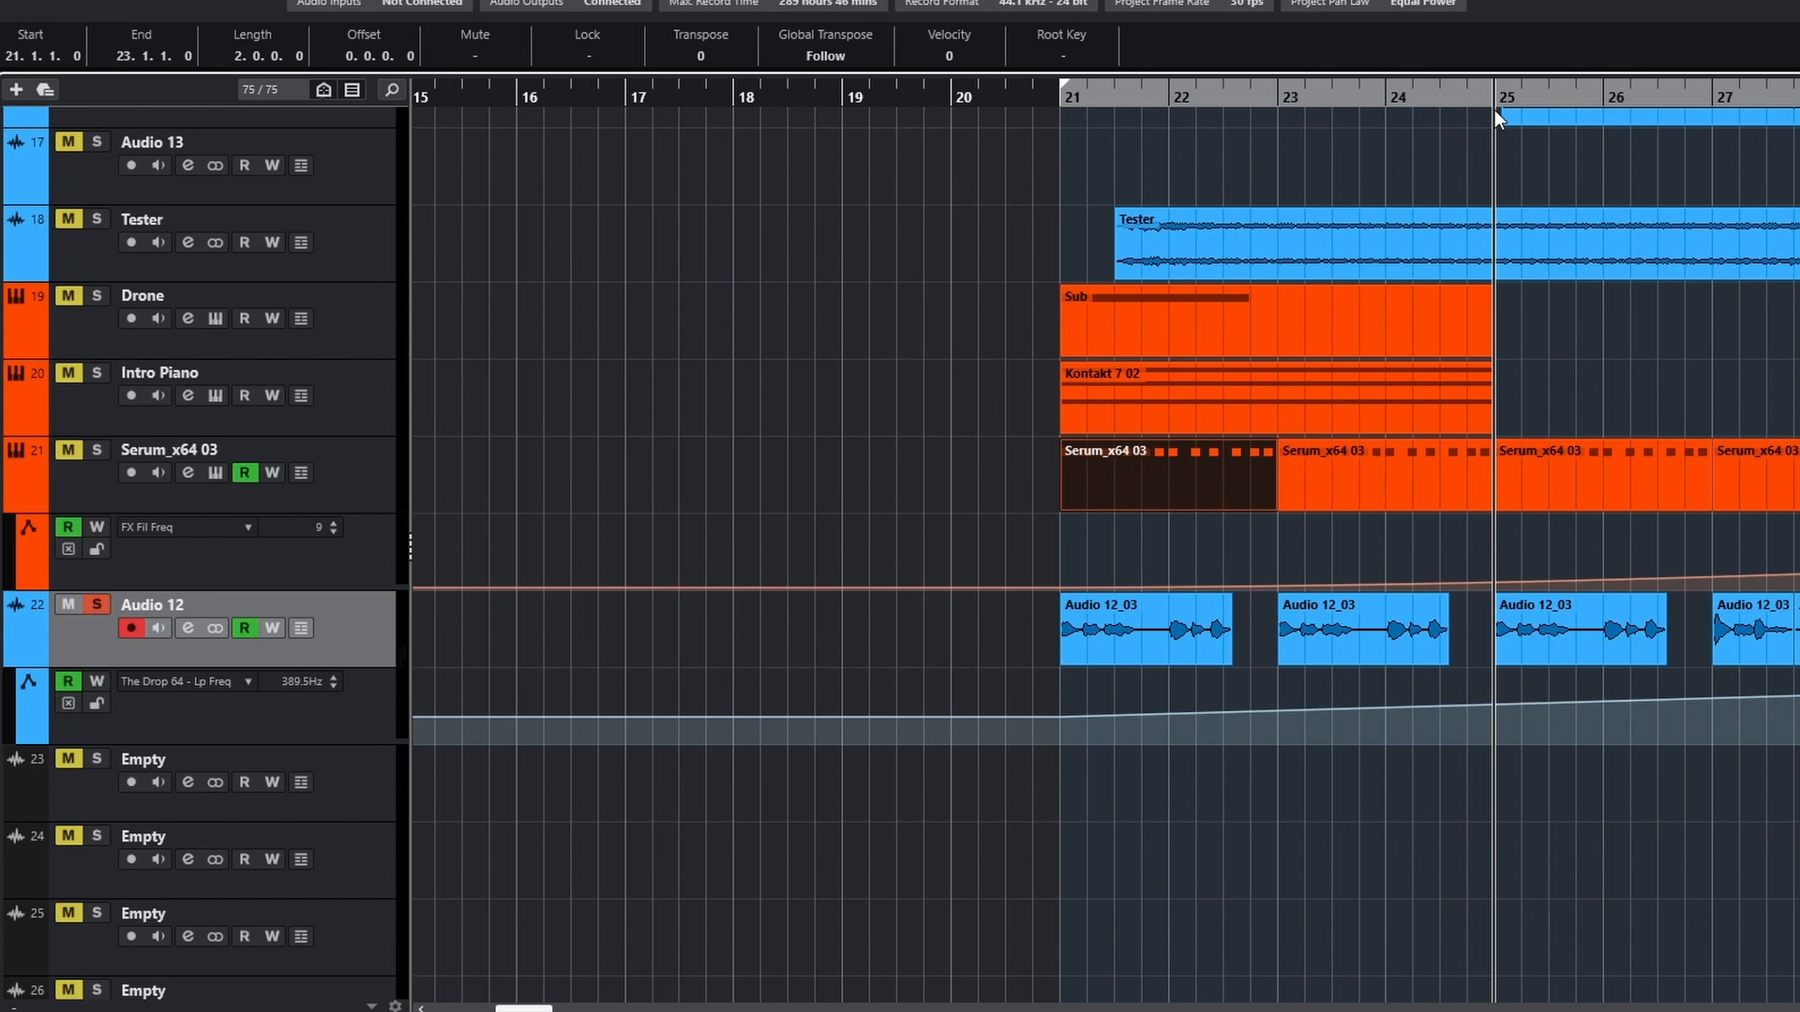
scroll(1353, 412, "up", 5)
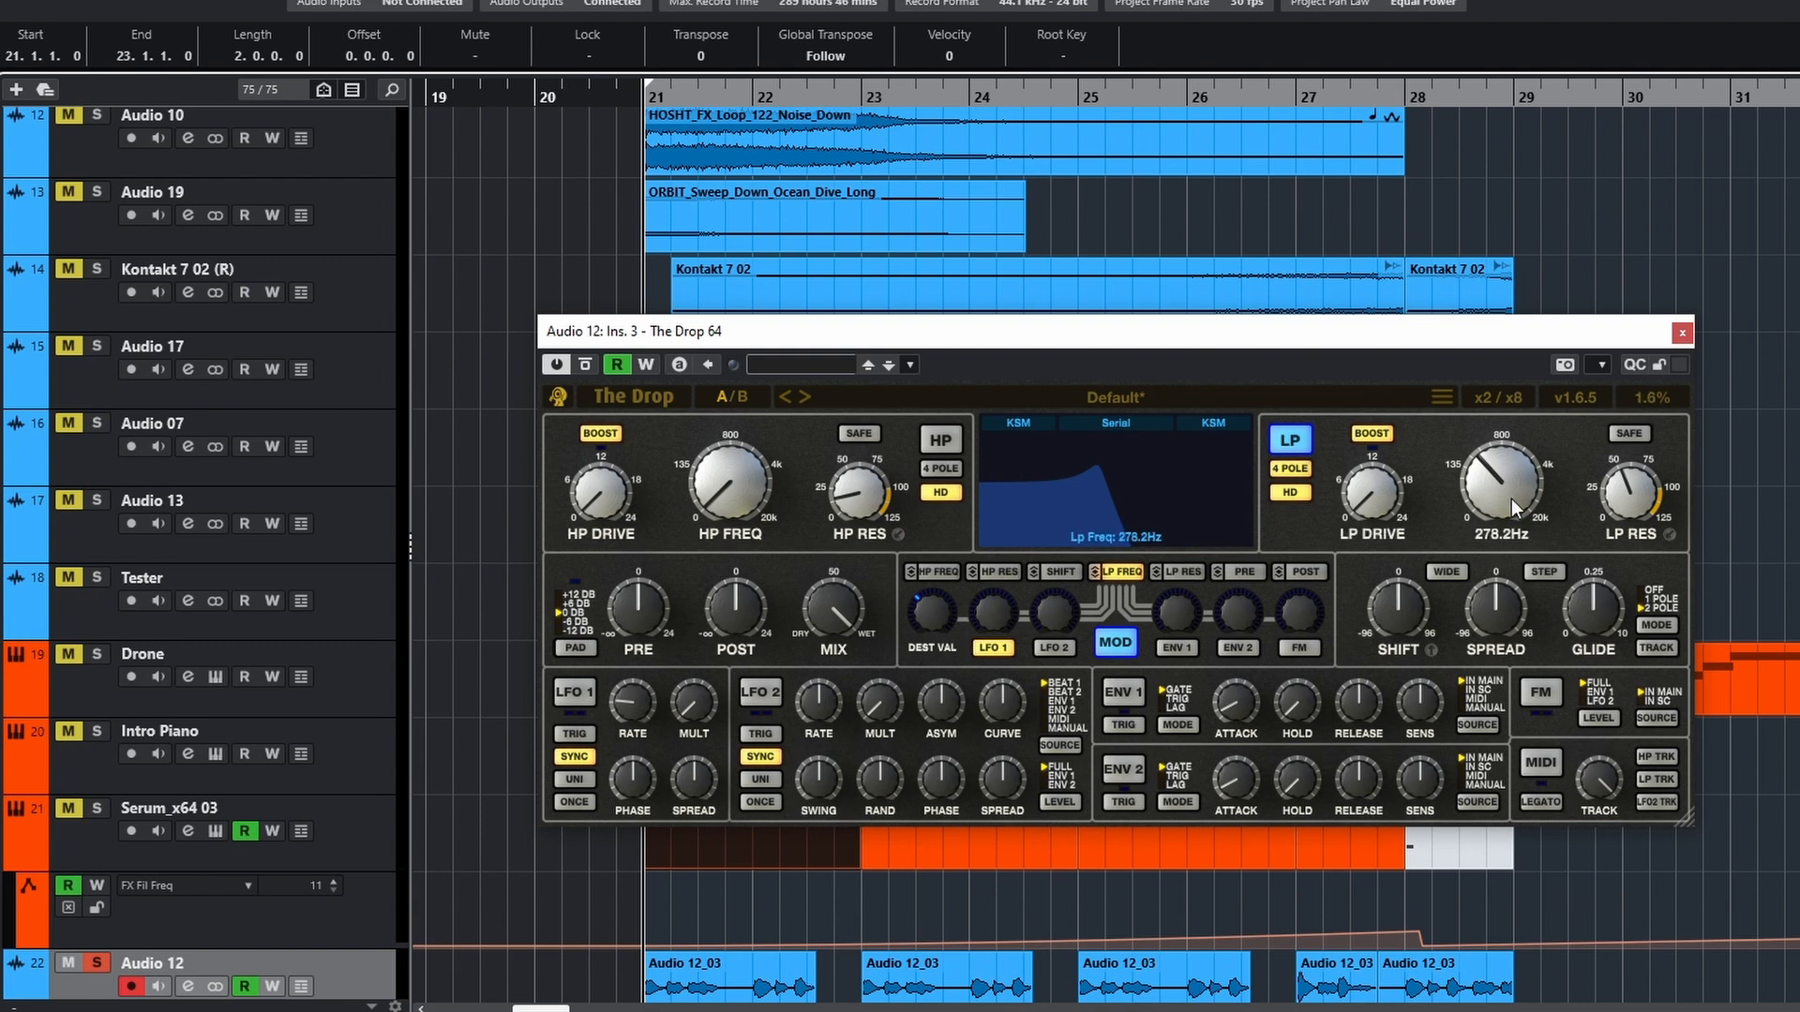
key("space")
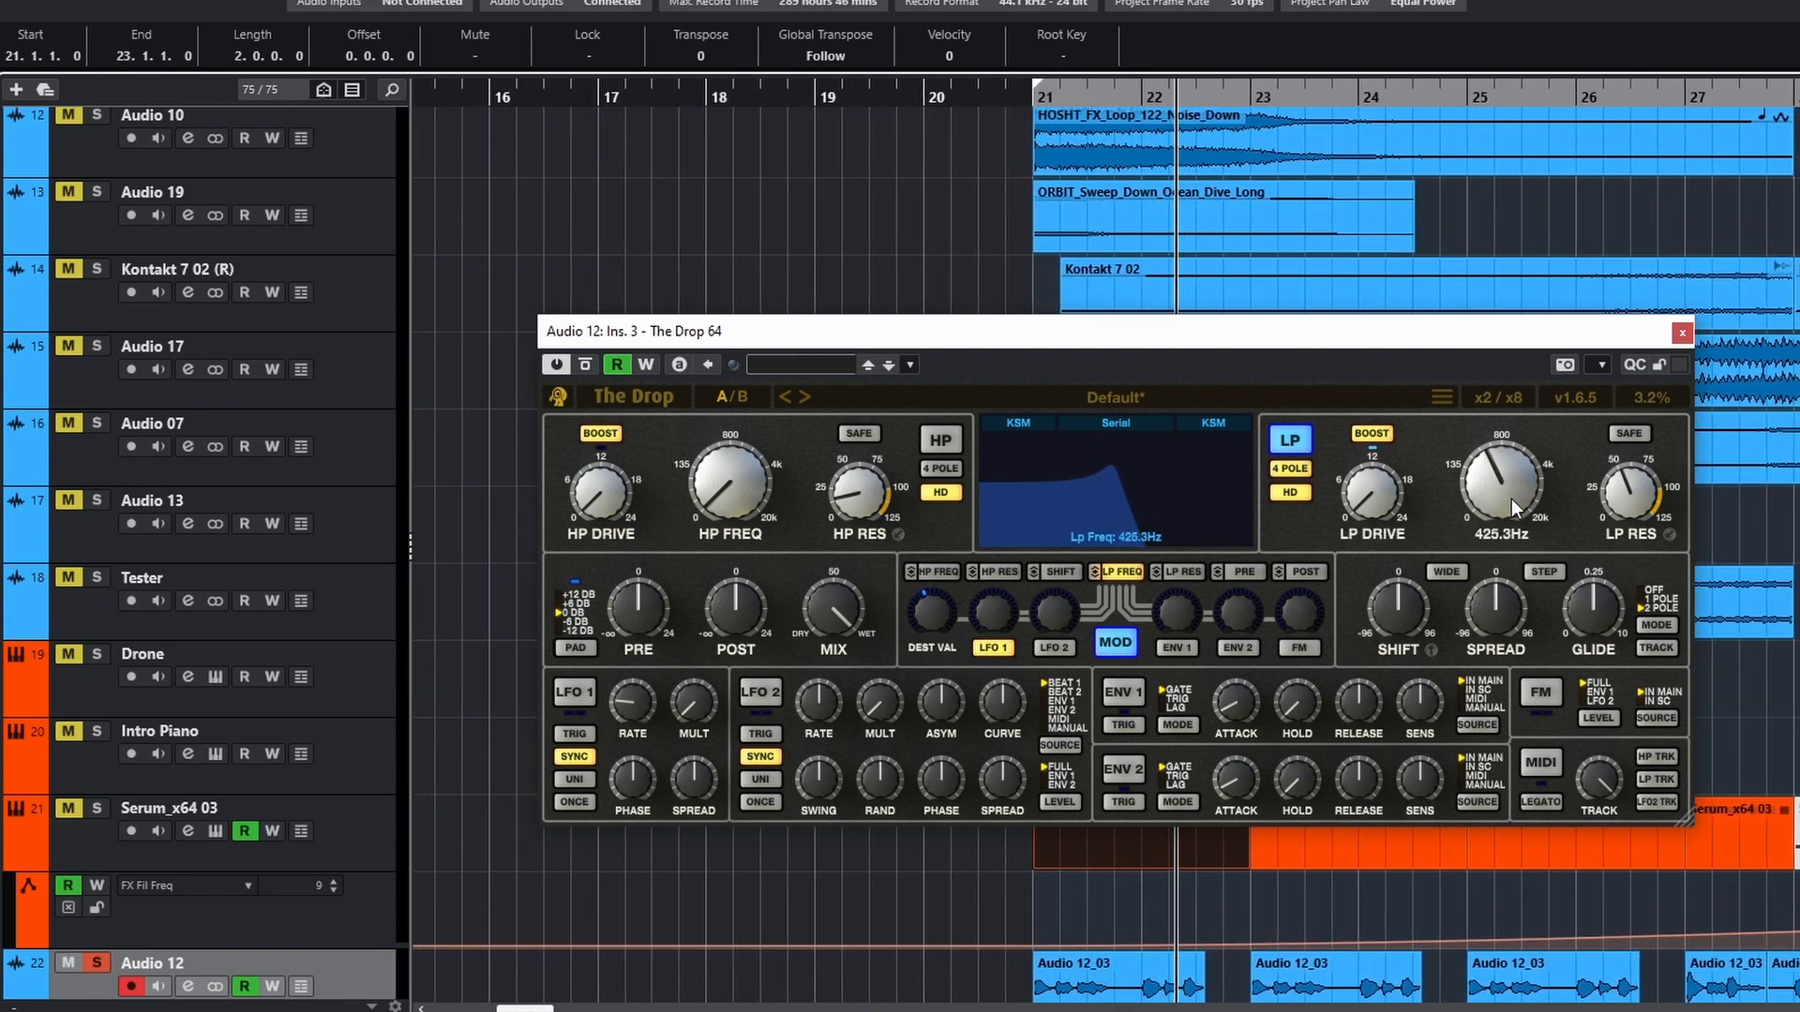
View the ValhallaDelay and ValhallaRoom inserts on Audio 12 and close both plug-in windows
left_click_drag(691, 278, 761, 284)
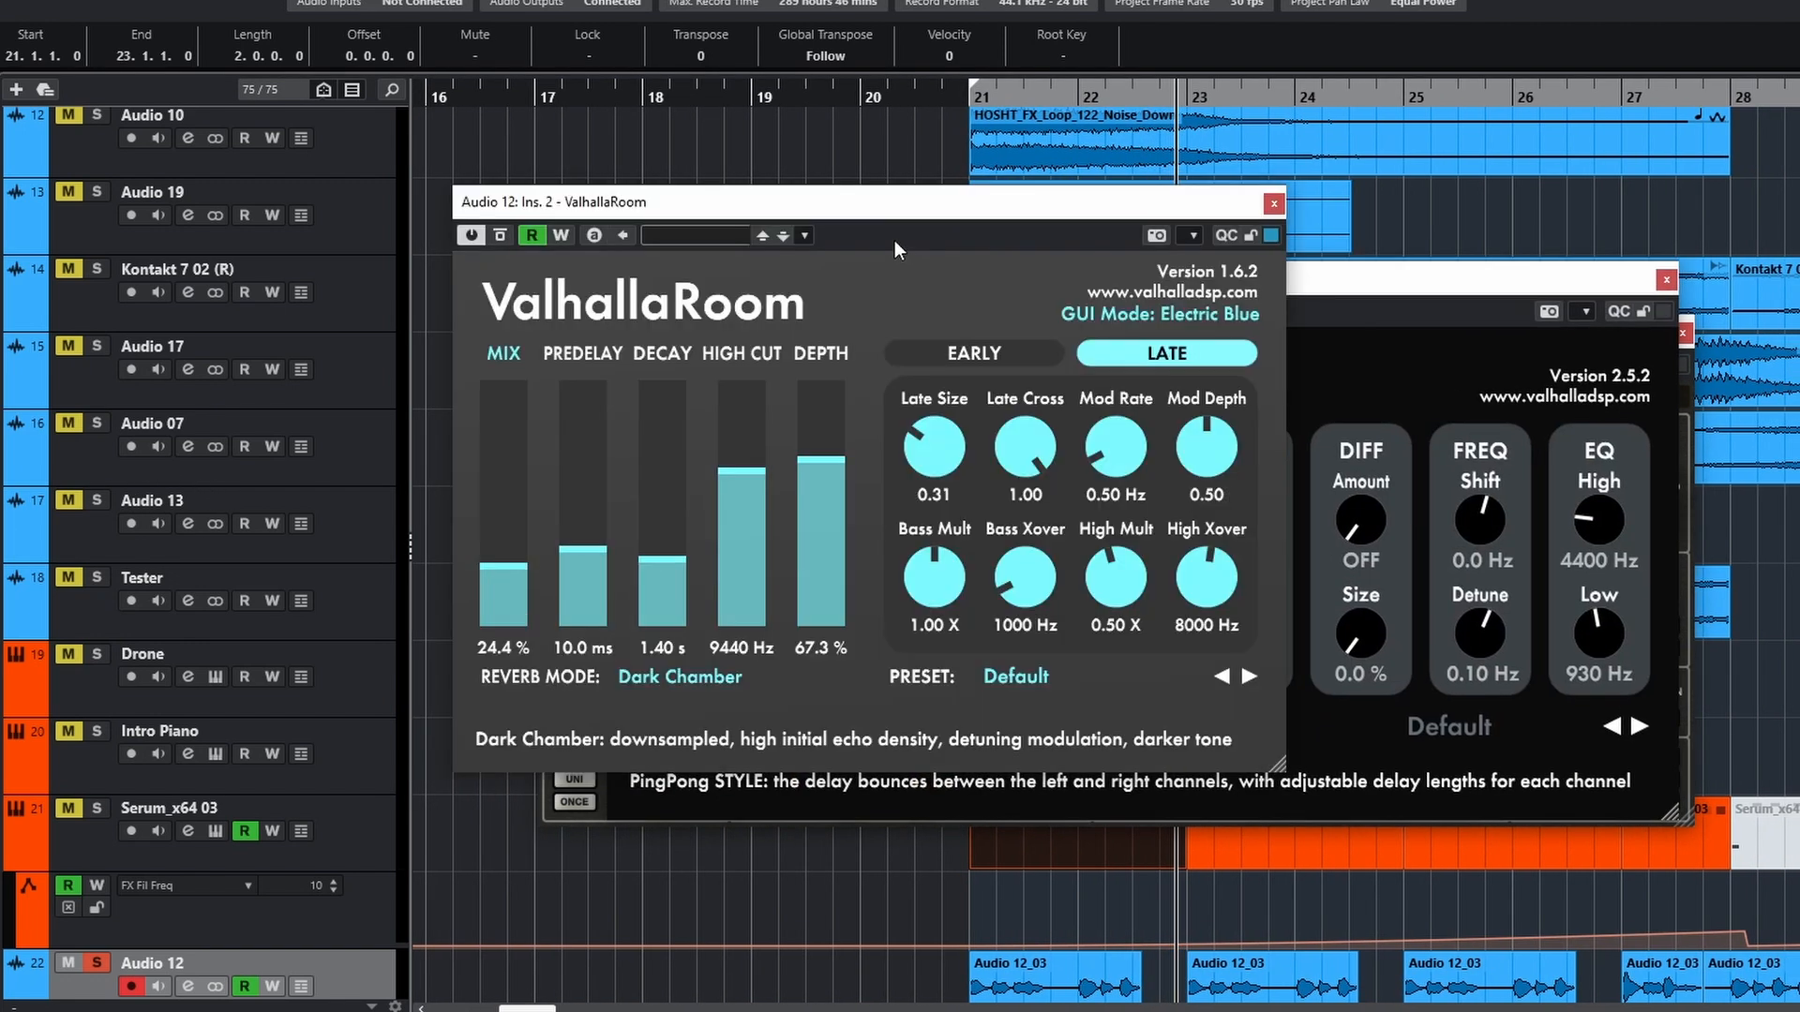
left_click_drag(887, 197, 1329, 265)
left_click(1712, 269)
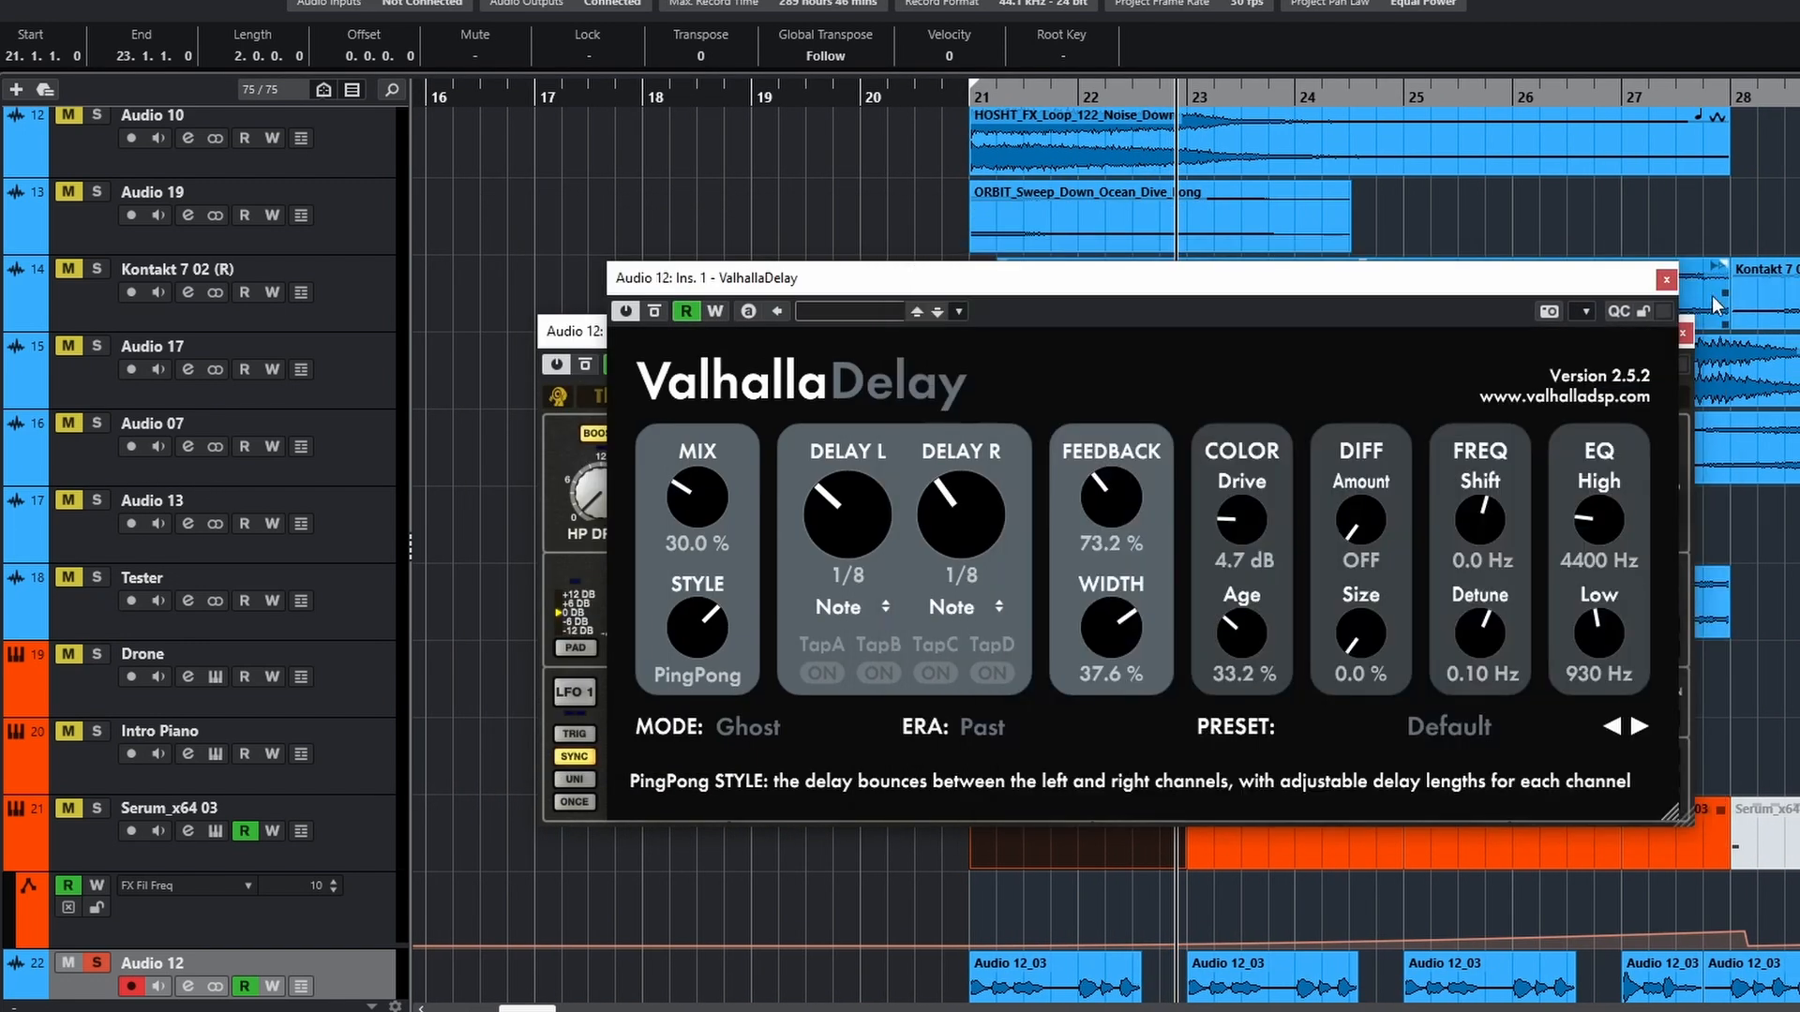
left_click(1661, 281)
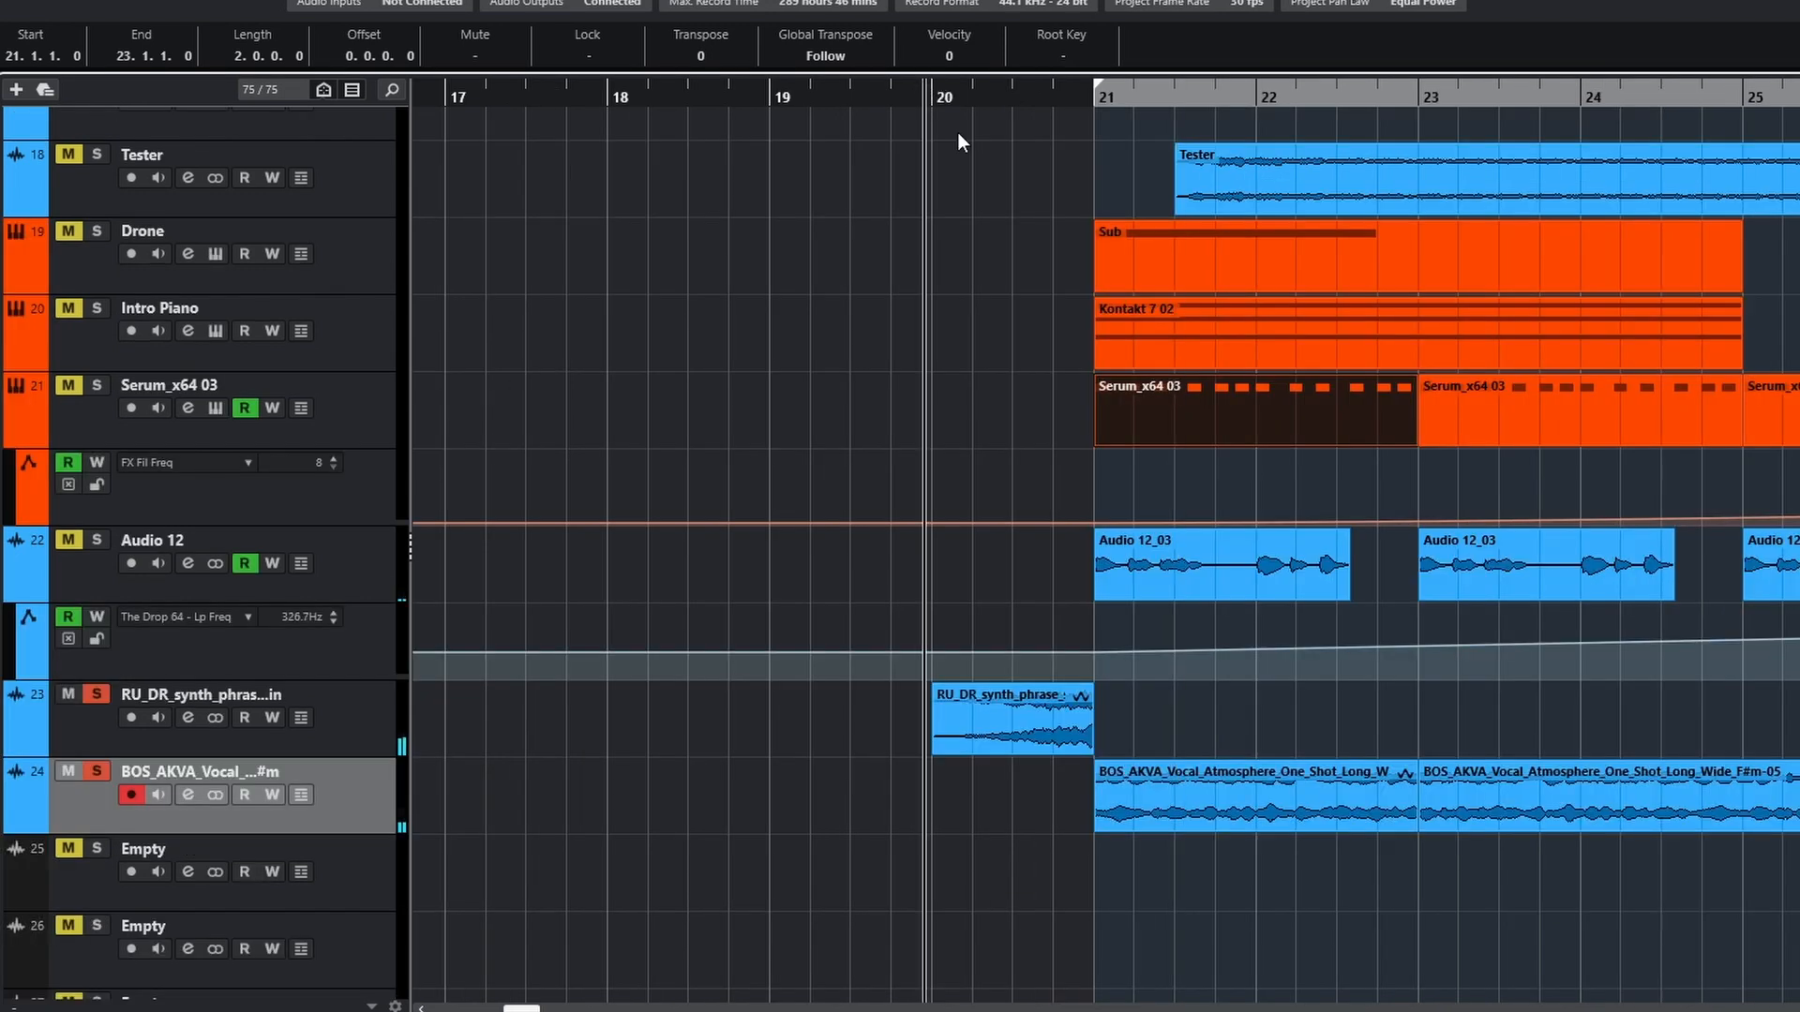
Play the soloed RU_DR synth phrase and BOS_AKVA vocal atmosphere together from just before bar 20 into bar 21
left_click(1239, 594)
scroll(1246, 605, "down", 4)
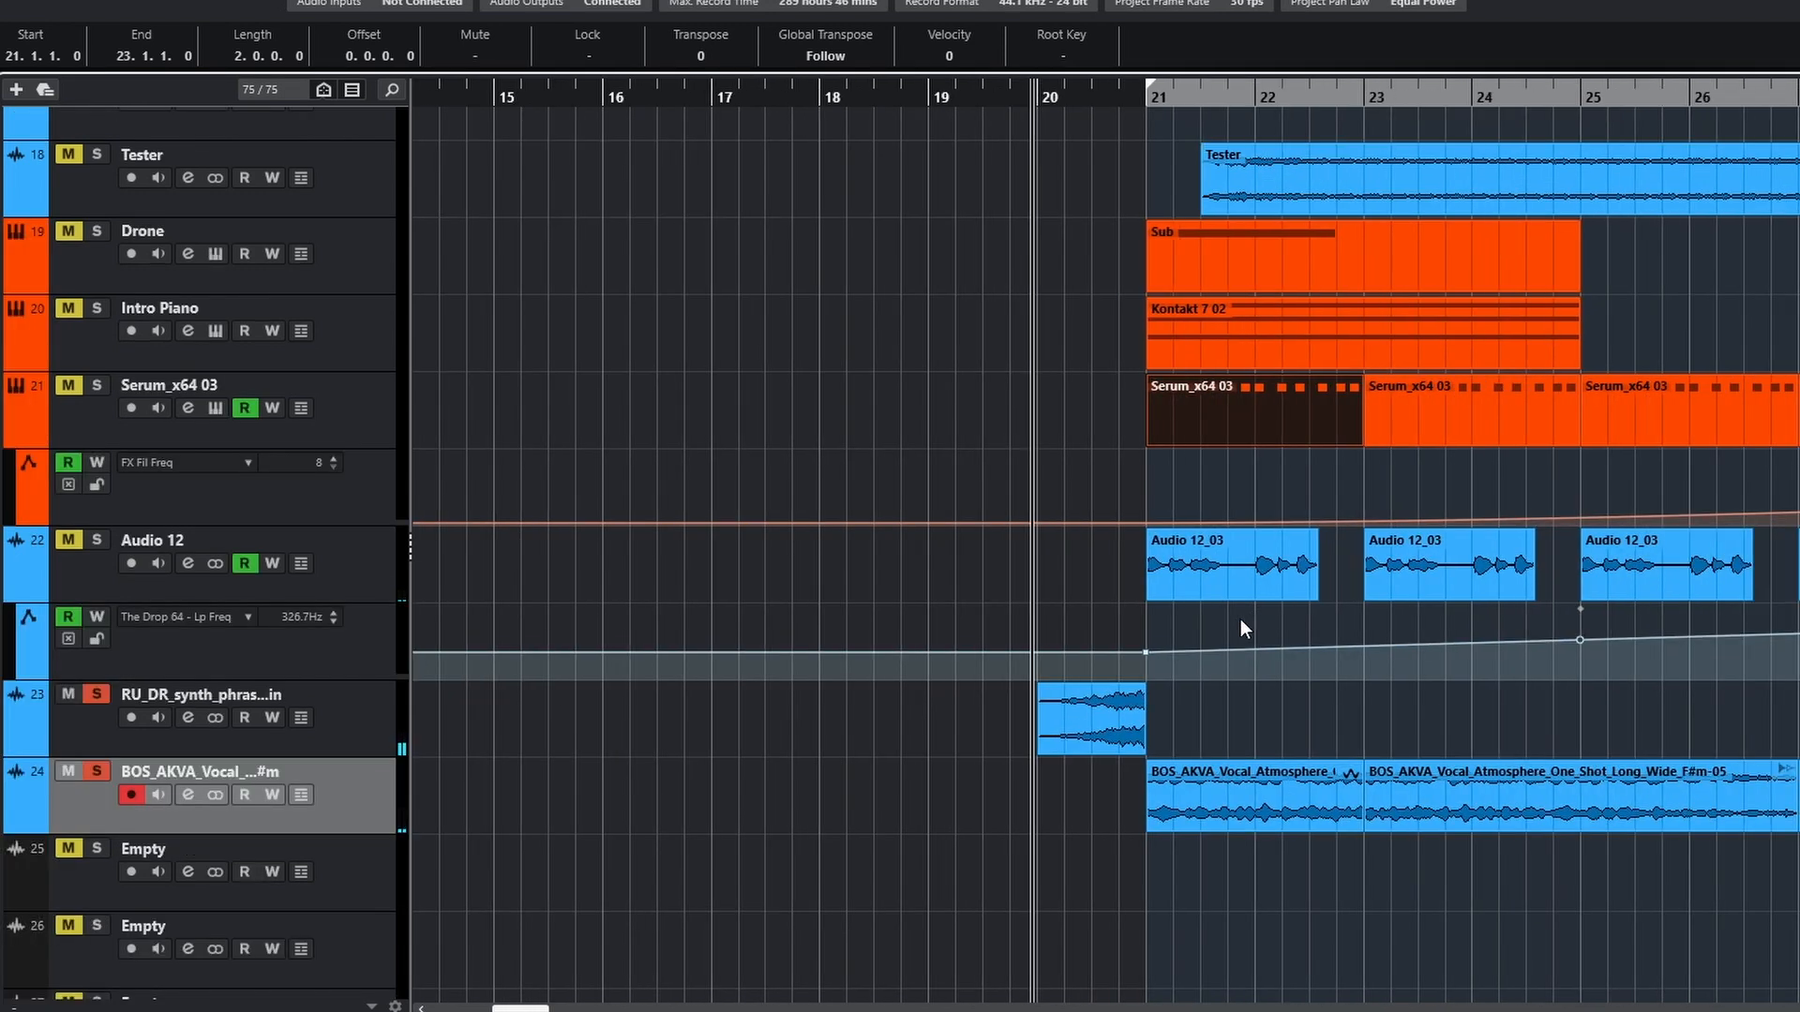
key("space")
scroll(1194, 491, "right", 3)
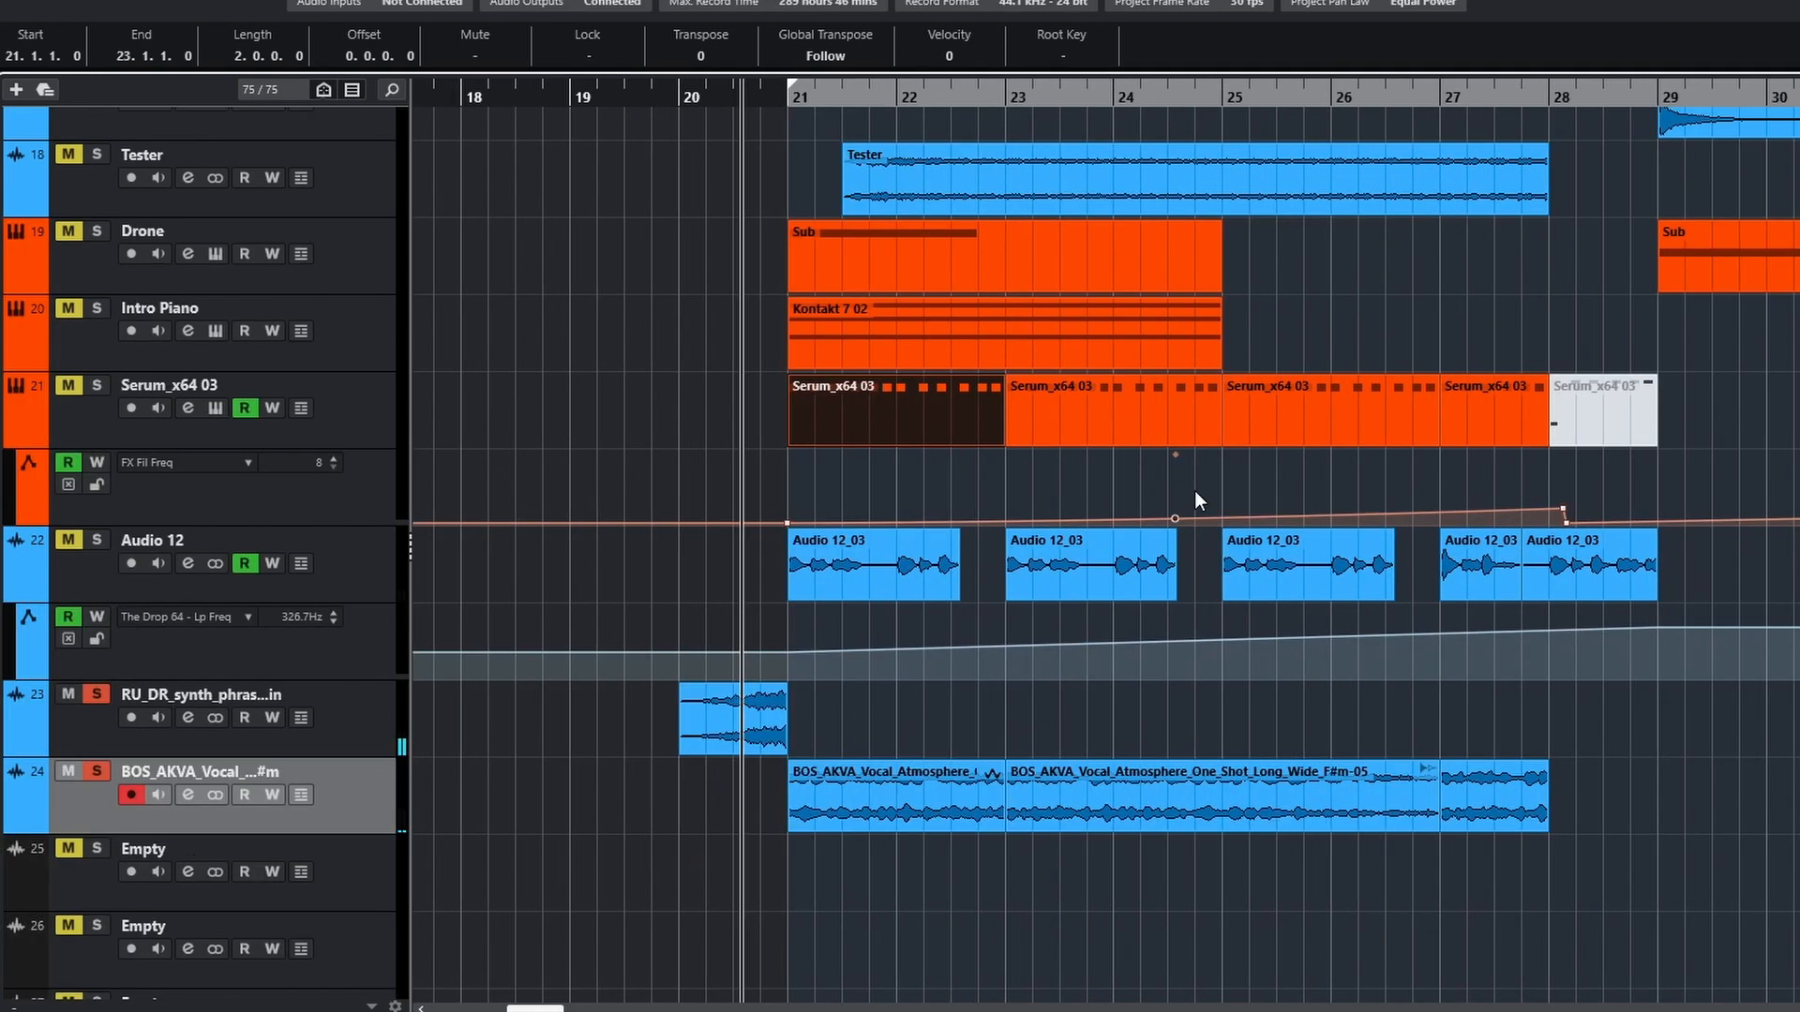
scroll(1137, 506, "up", 2)
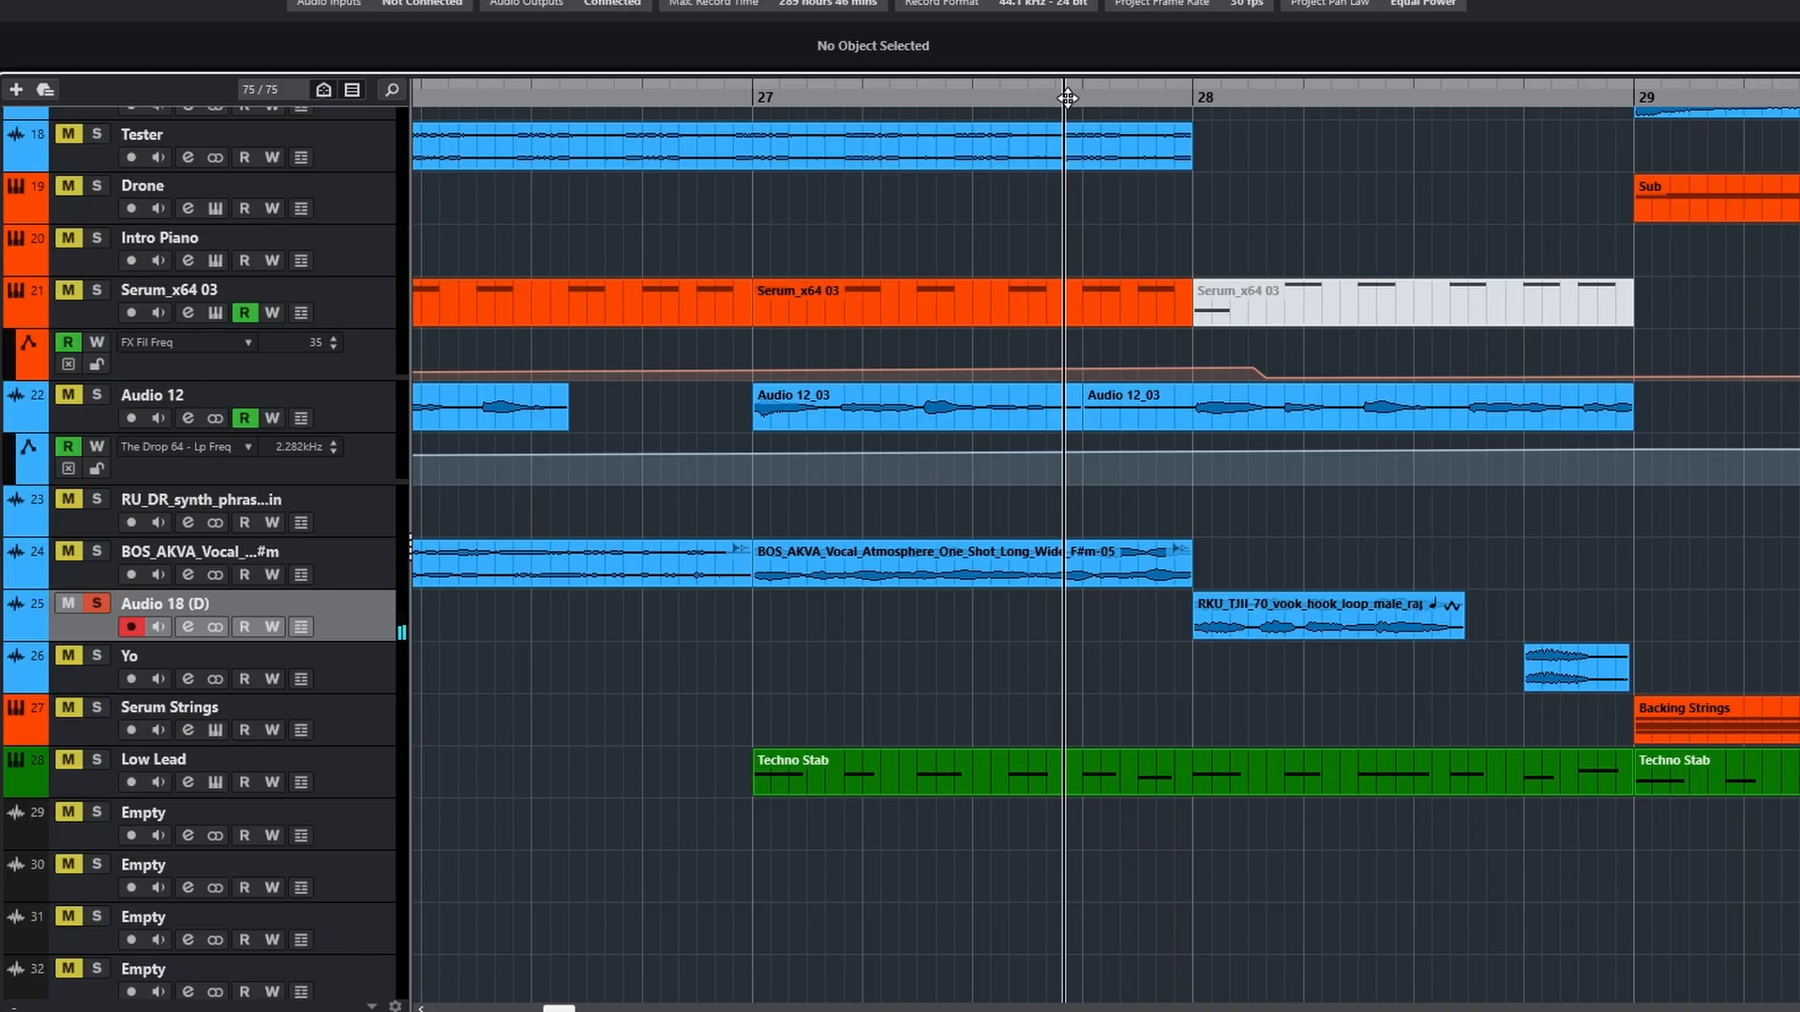
Play the soloed Audio 18 (D) vocal hook at bar 28
scroll(1228, 338, "up", 5)
scroll(1235, 354, "down", 2)
scroll(1235, 351, "down", 5)
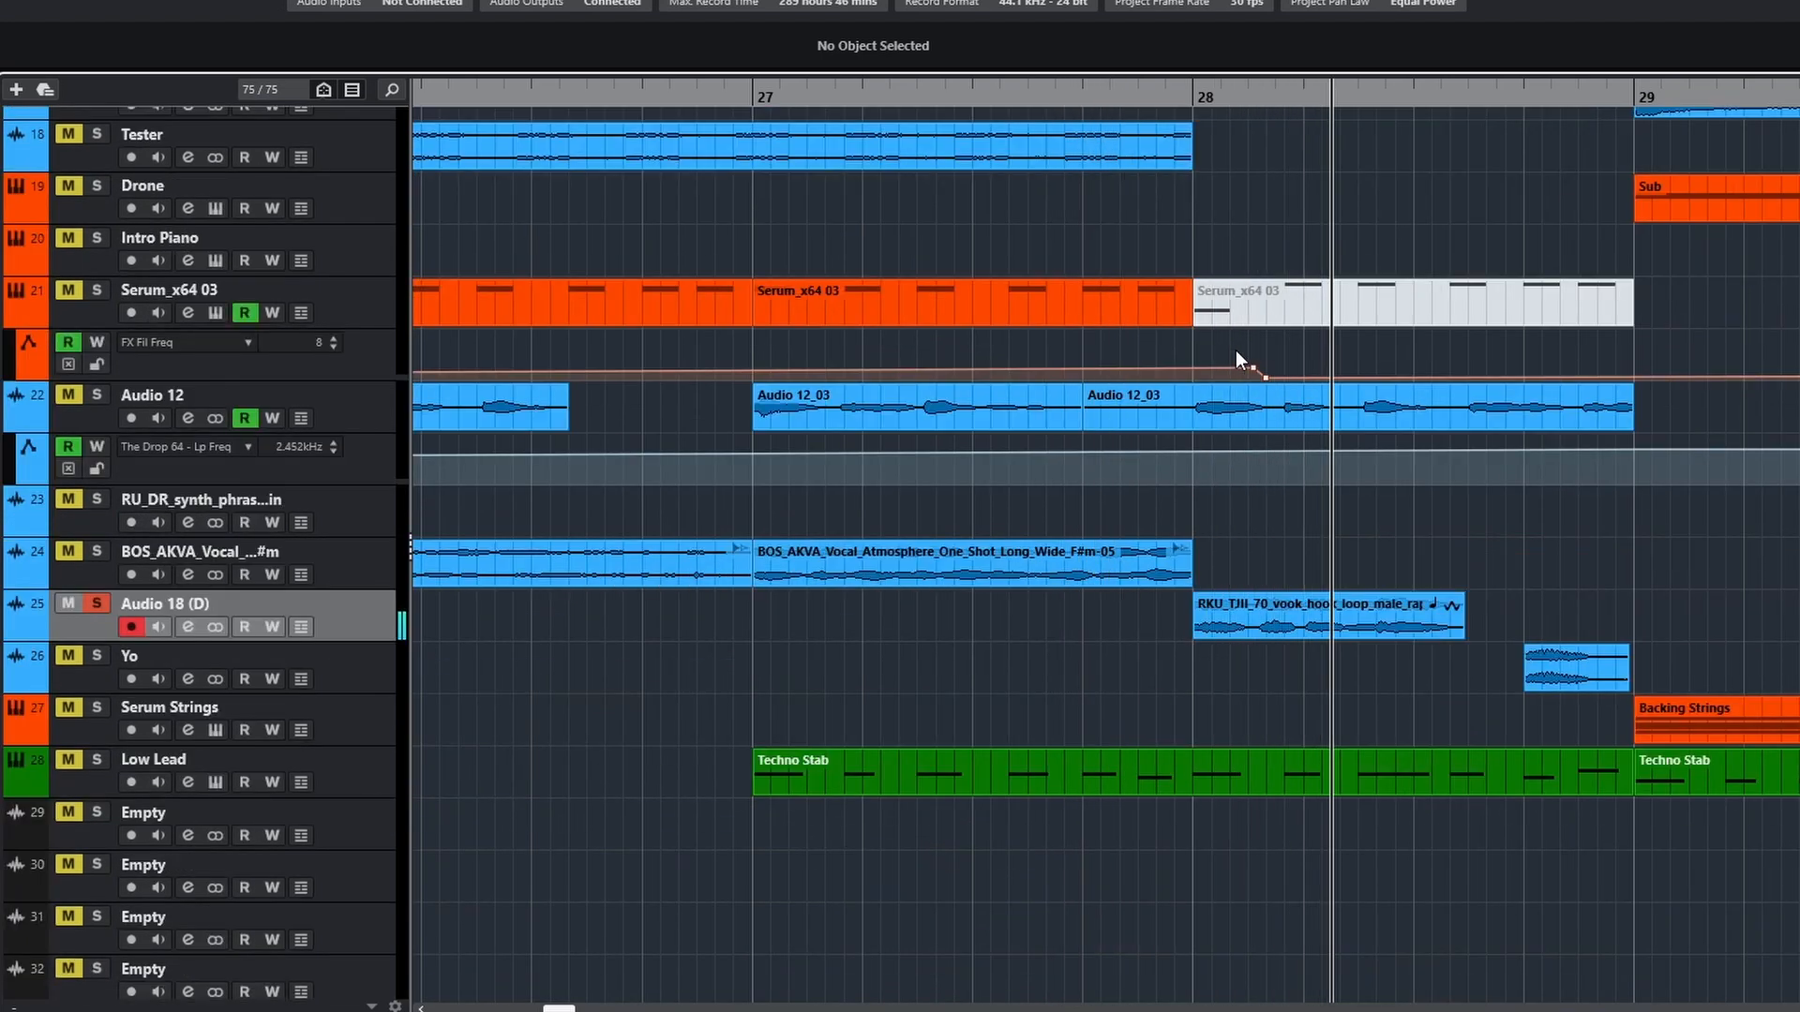
key("space")
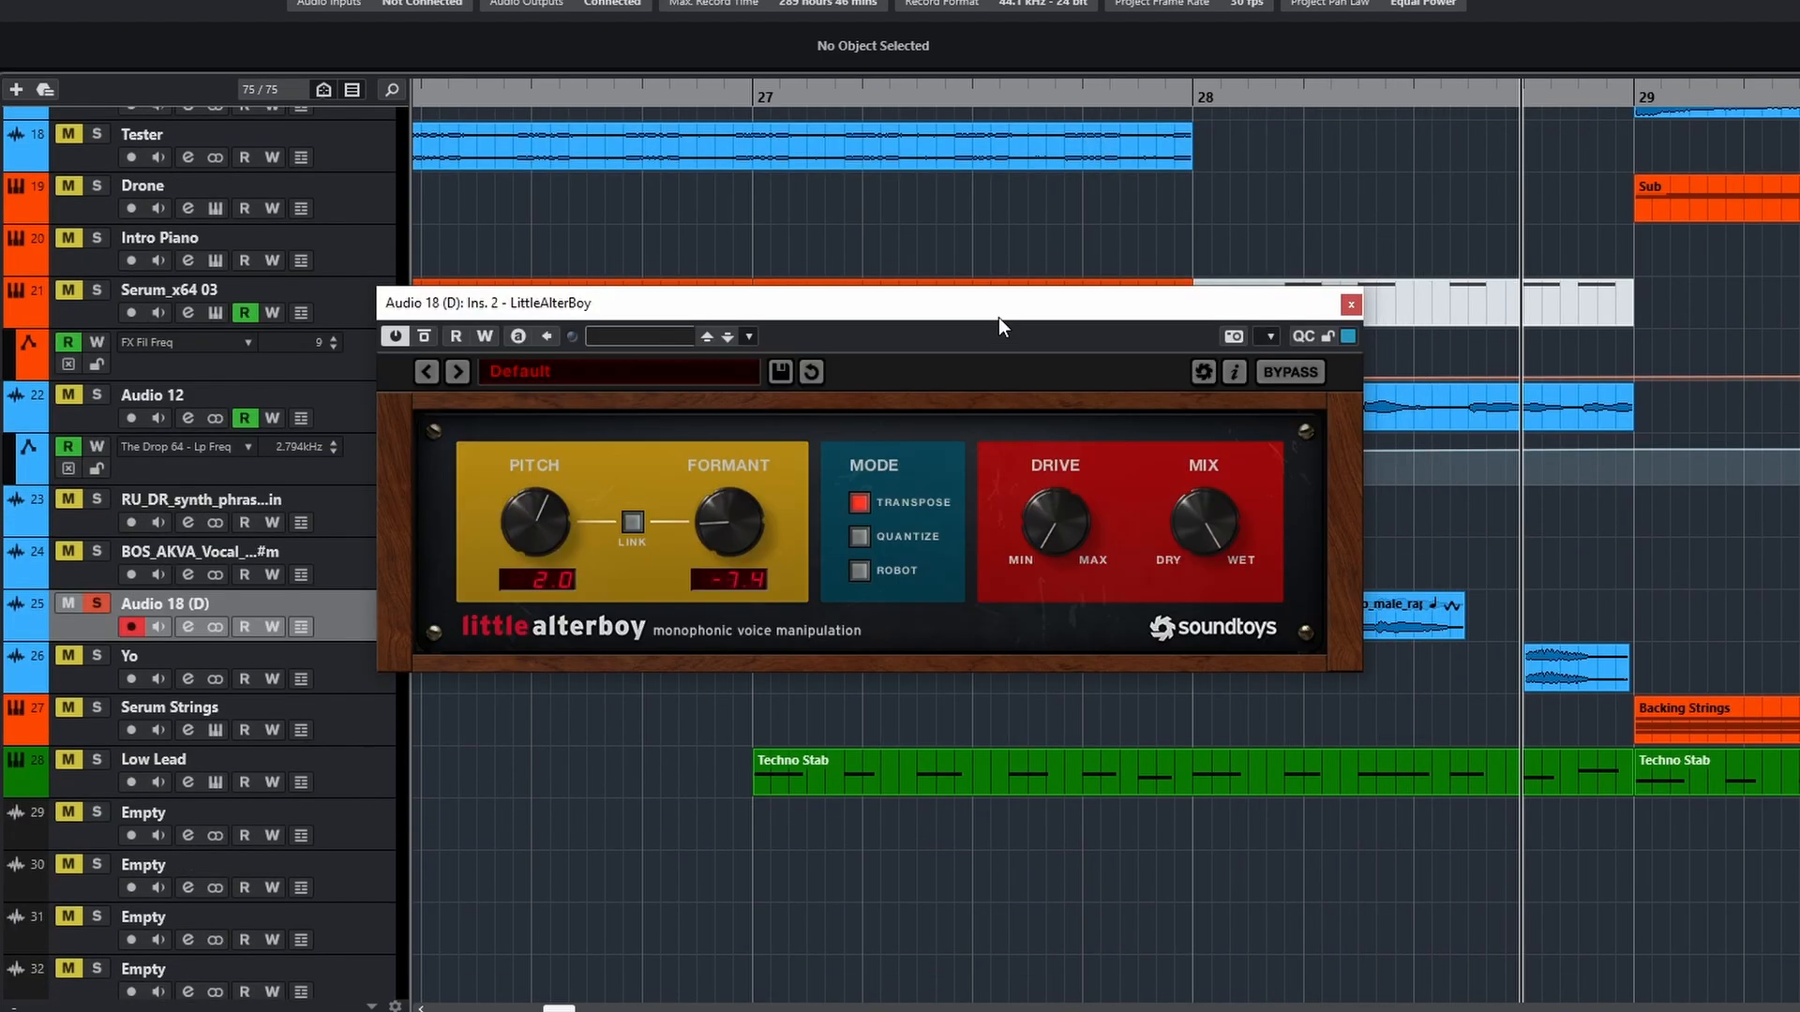
Compare the Audio 18 (D) vocal hook with LittleAlterBoy bypassed and active, and view the track's ValhallaDelay insert
left_click_drag(998, 317, 1341, 382)
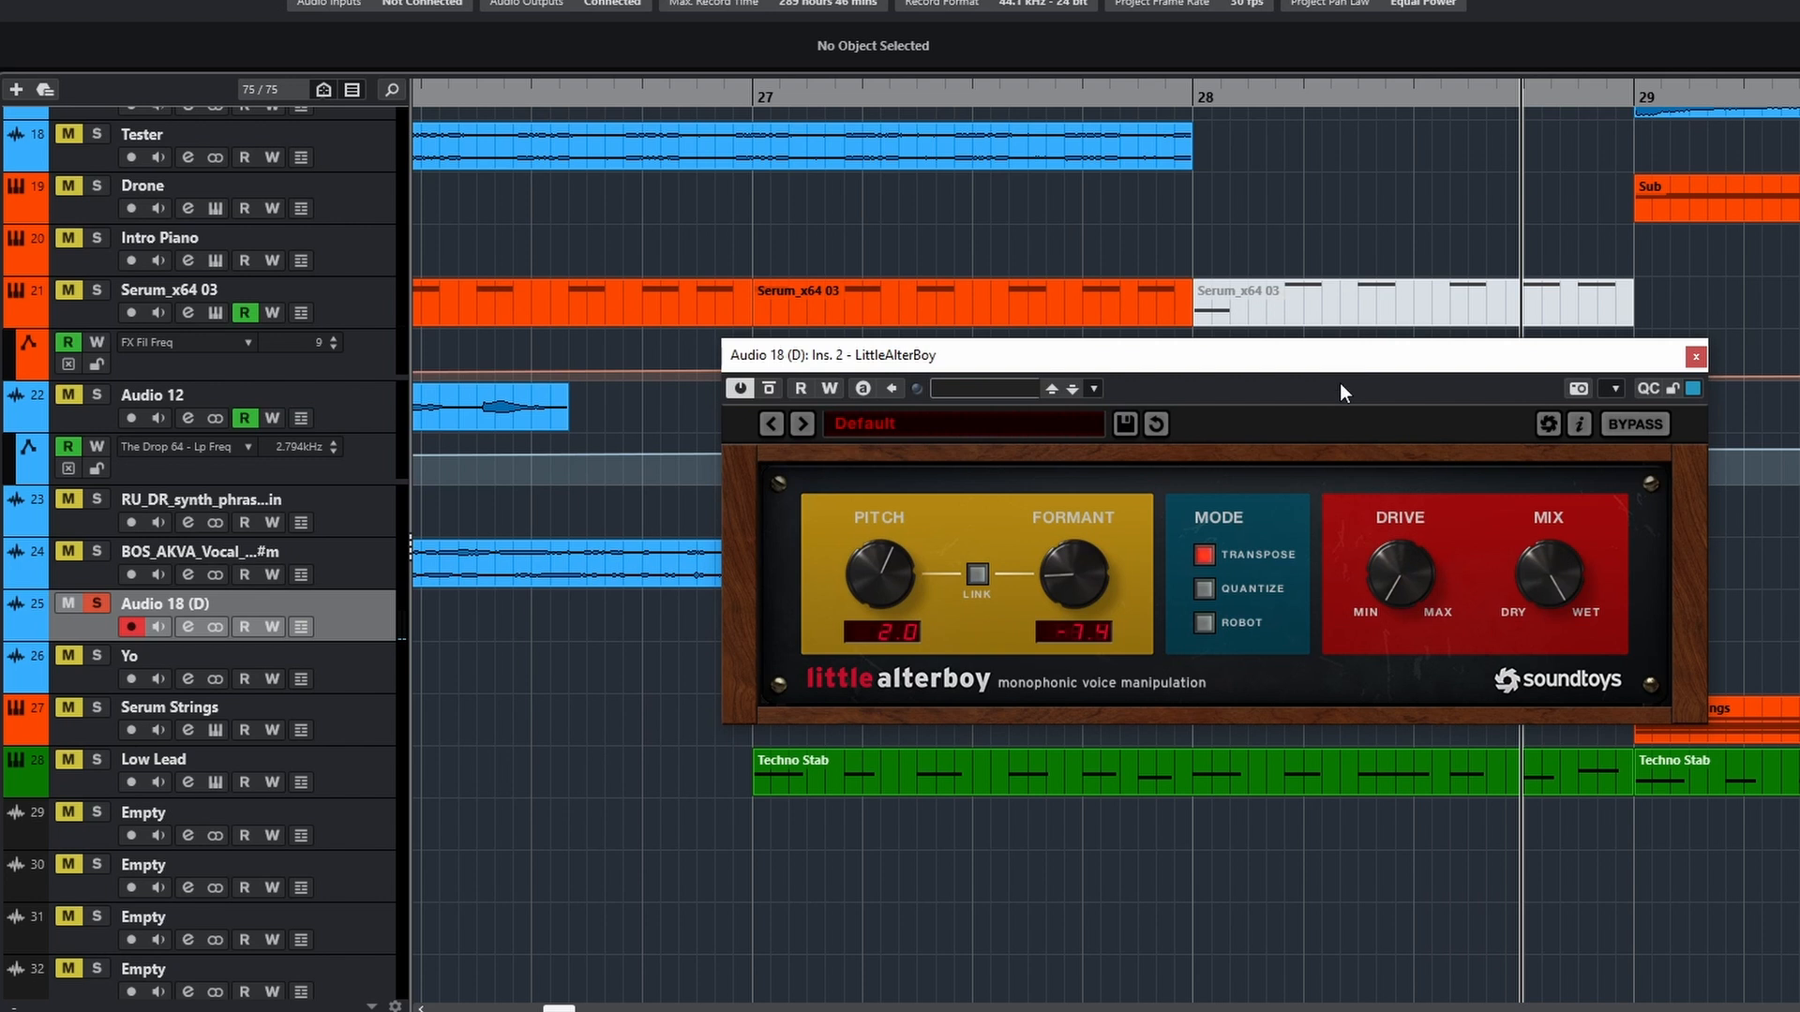
left_click(1198, 107)
key("space")
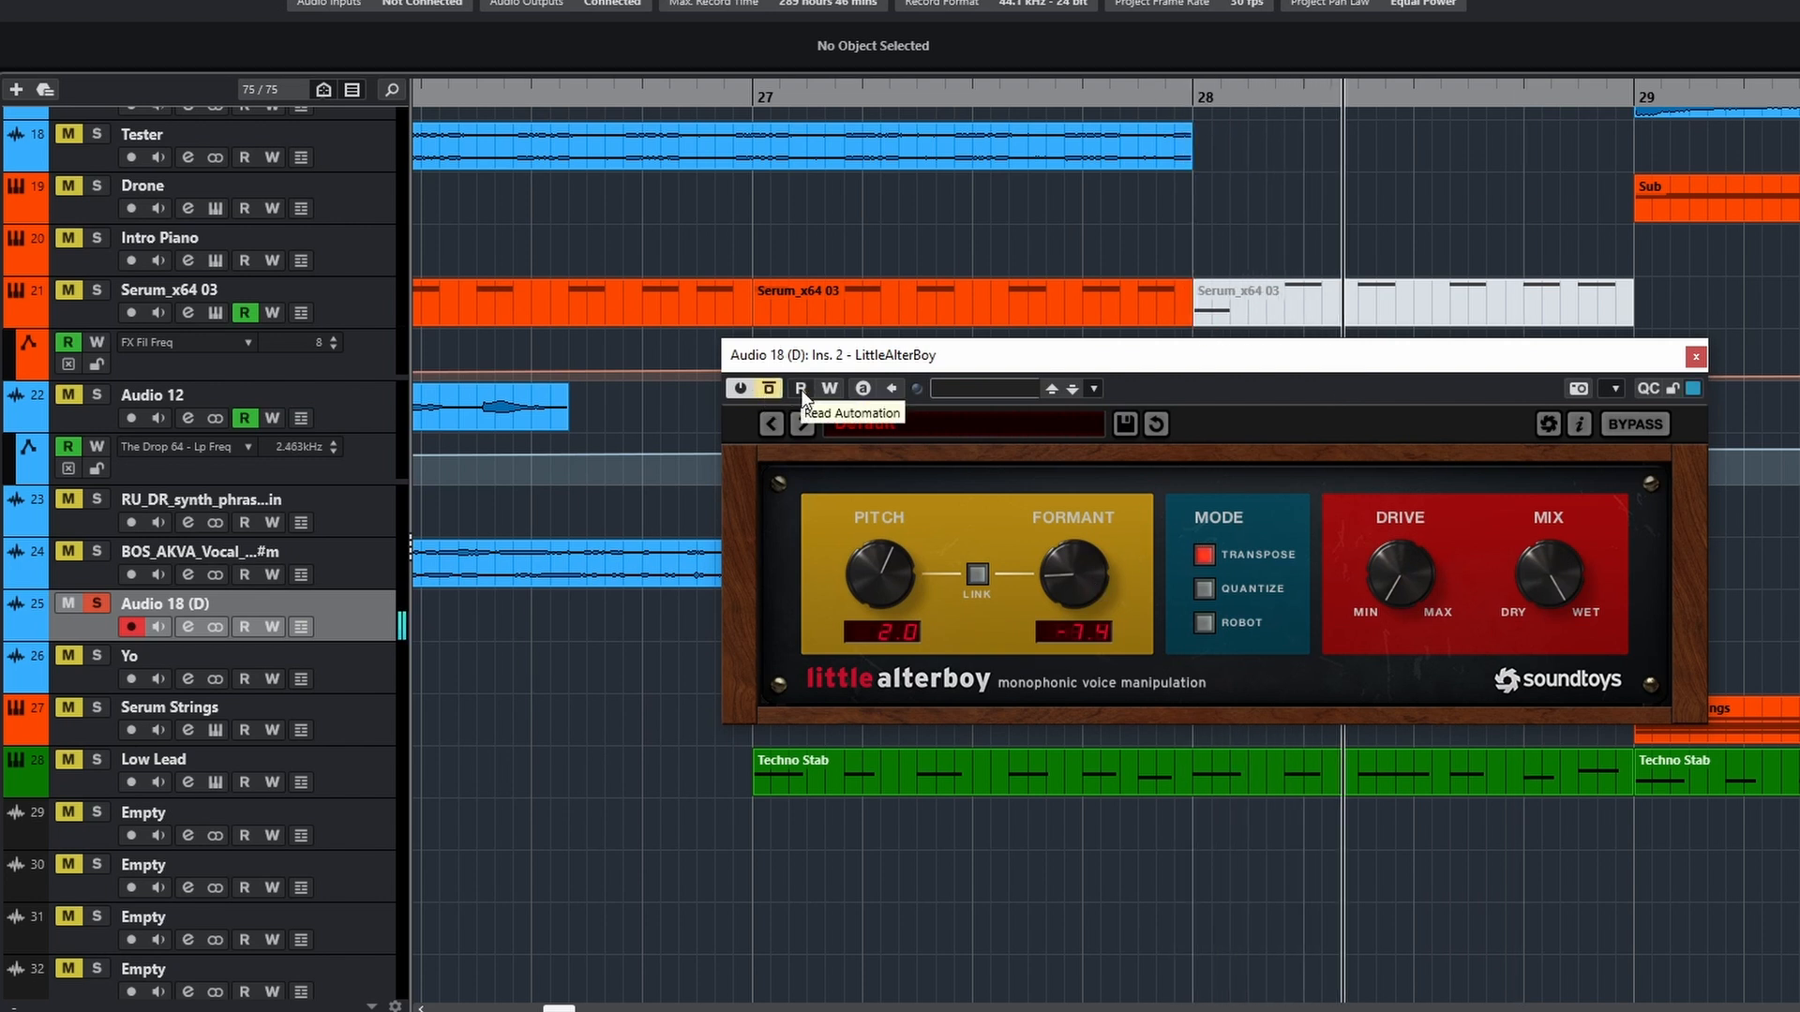
left_click(1162, 108)
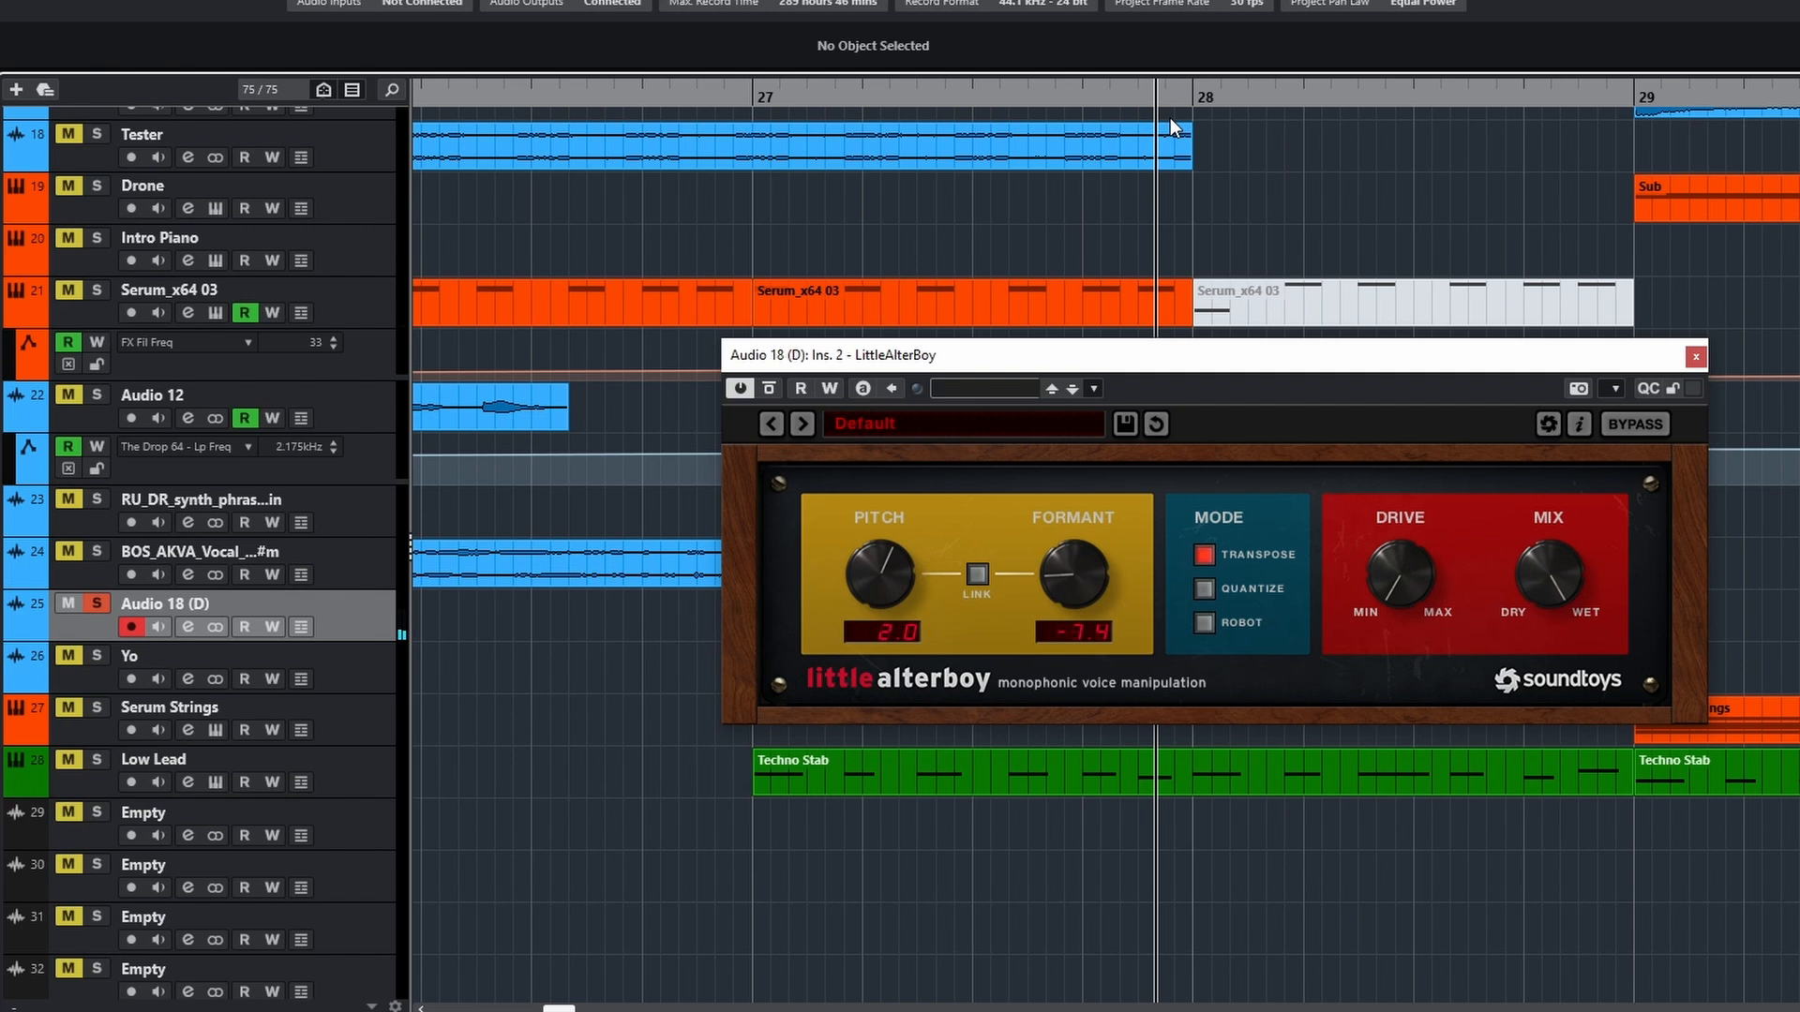
key("space")
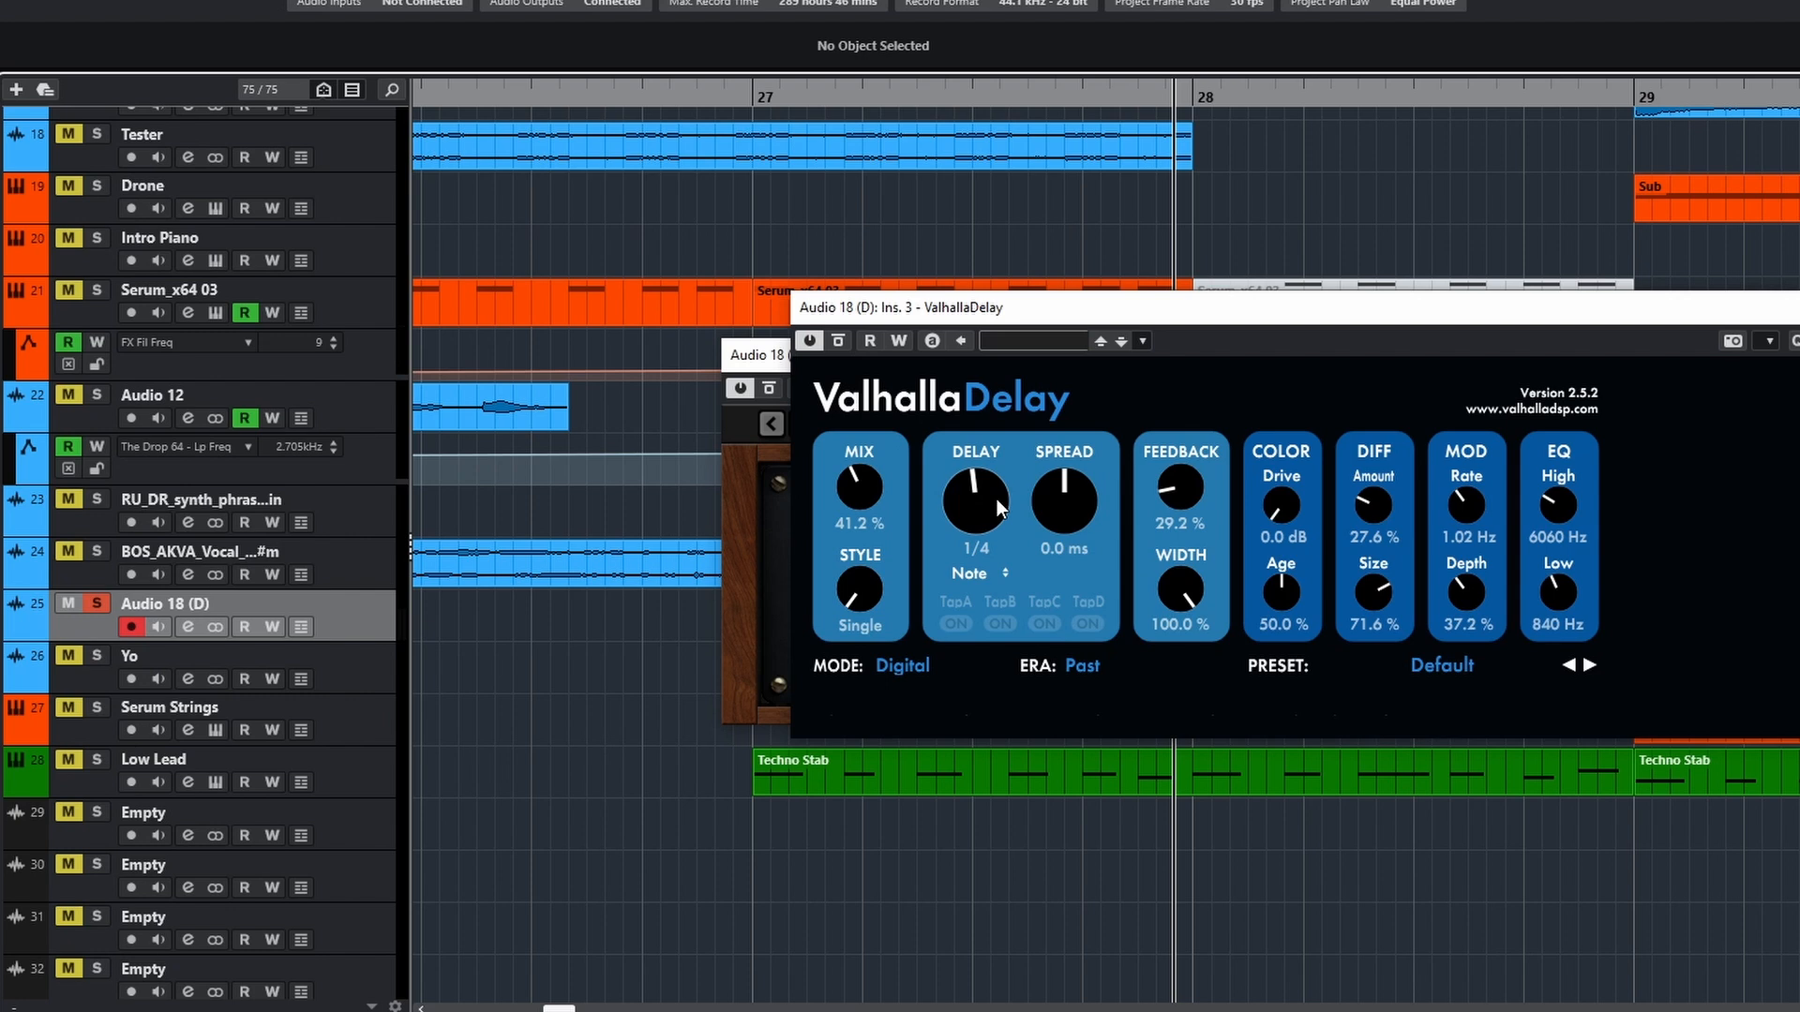
key("space")
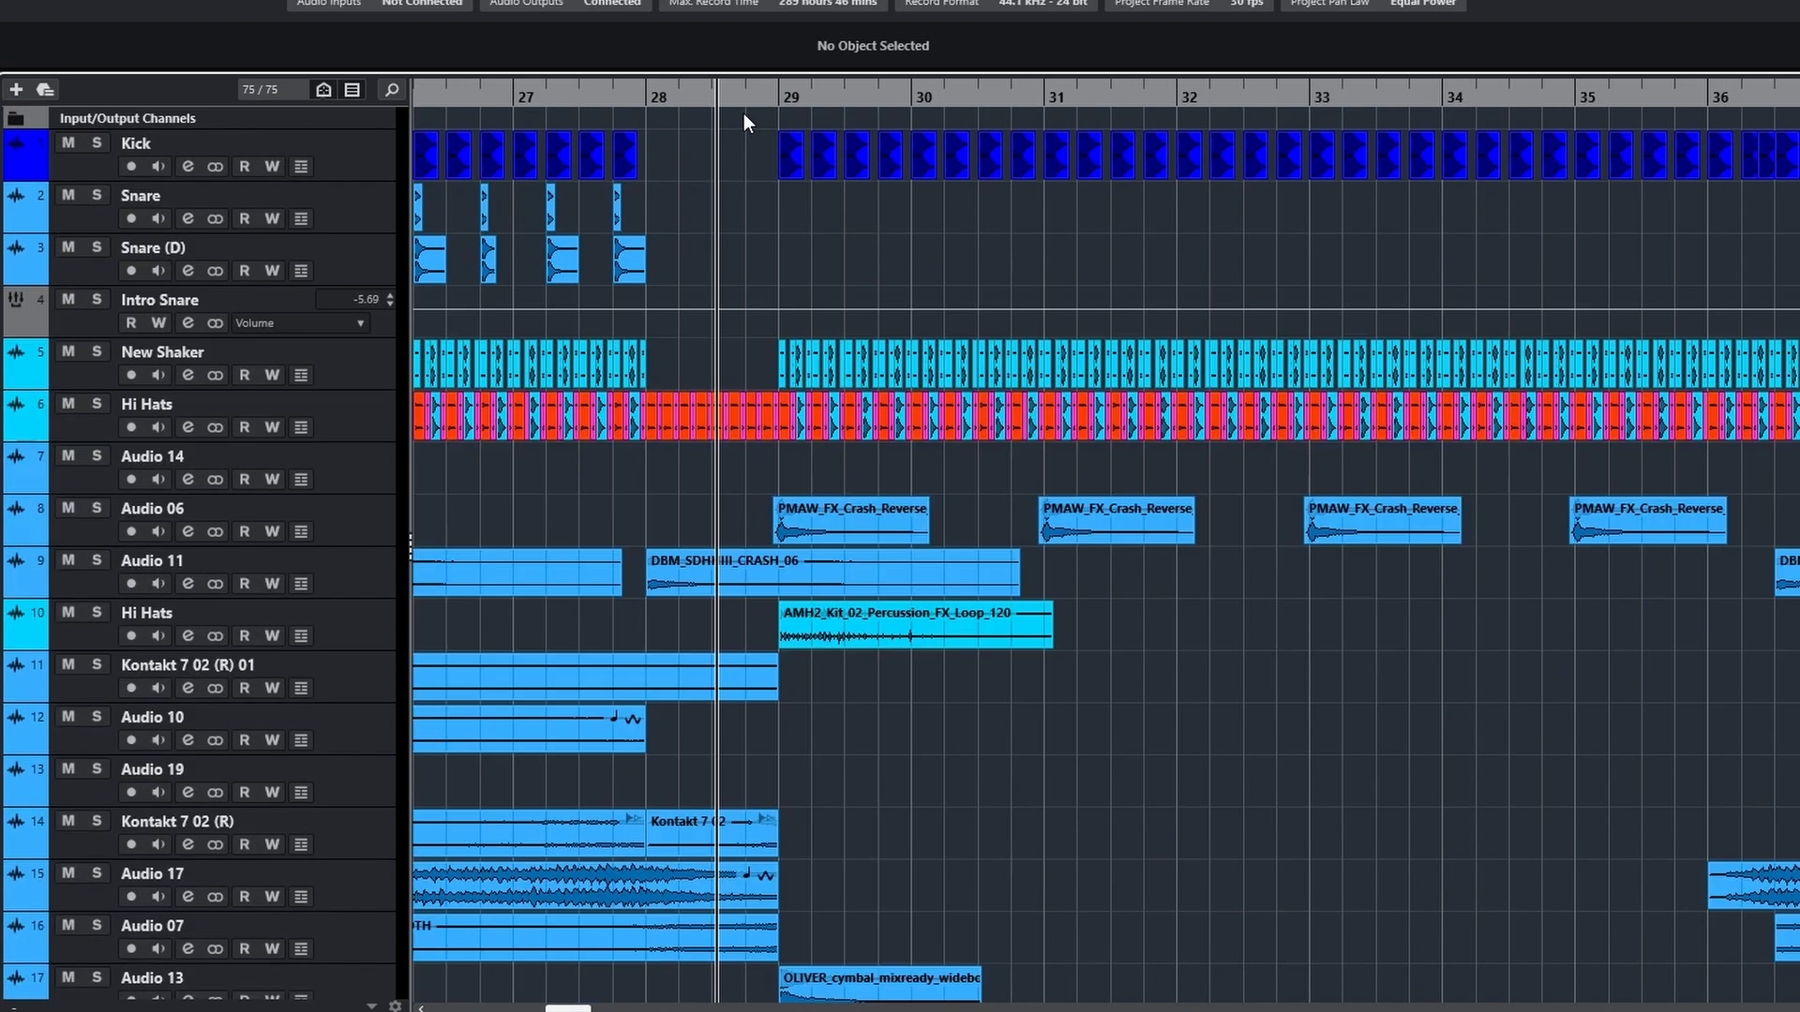
Play the full arrangement from just before bar 28 with no tracks soloed
left_click(636, 98)
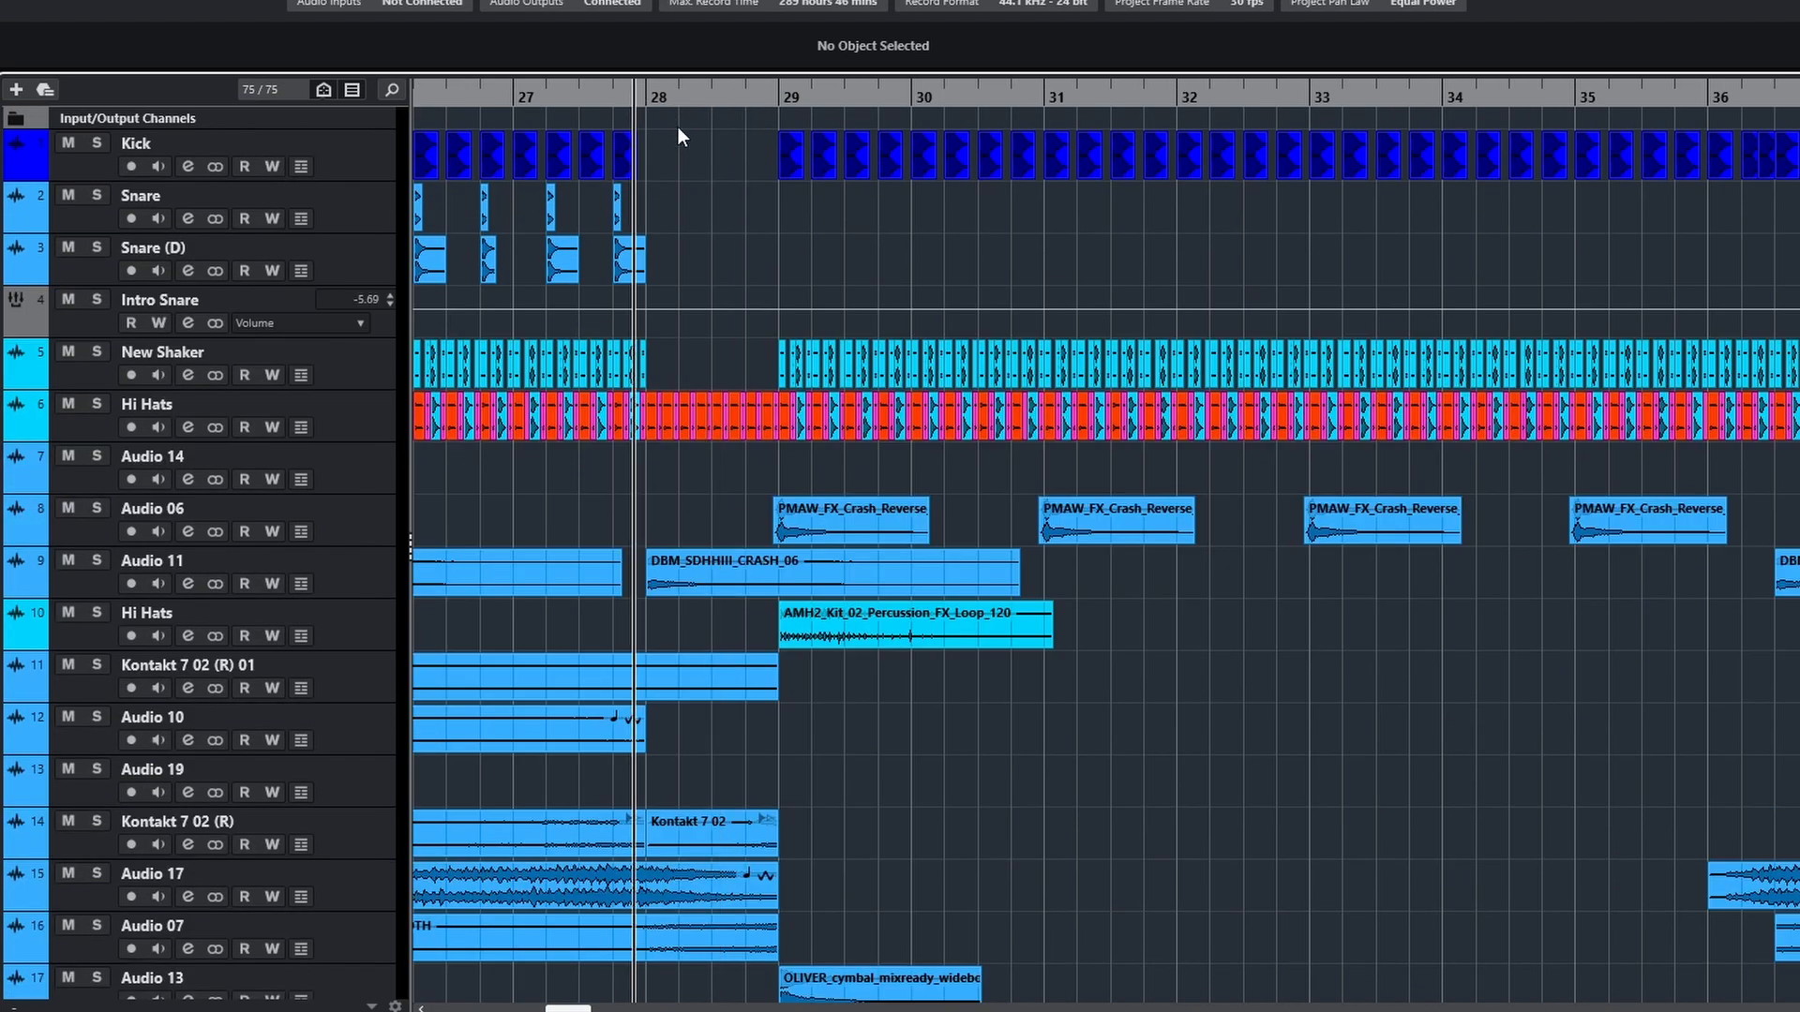
key("space")
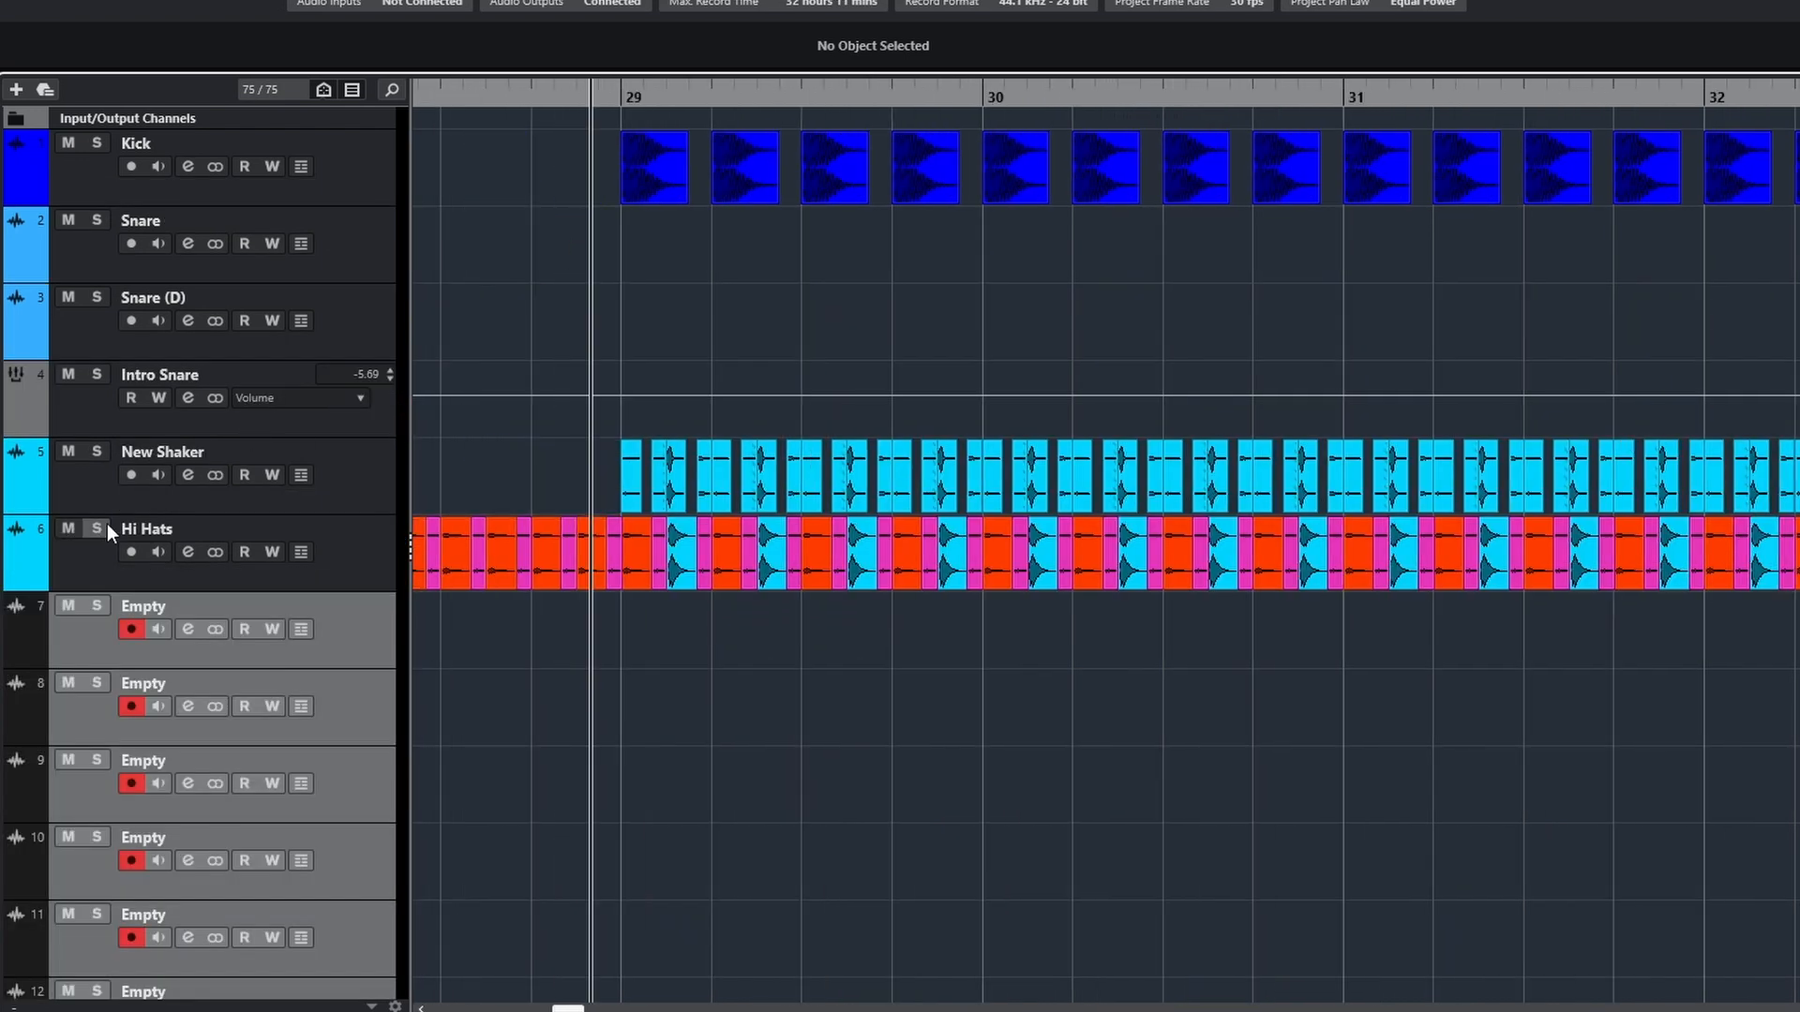
Play Kick, New Shaker and Hi Hats together from bar 29, and audition the Snare and Snare - 2 claps on their own
left_click(106, 527)
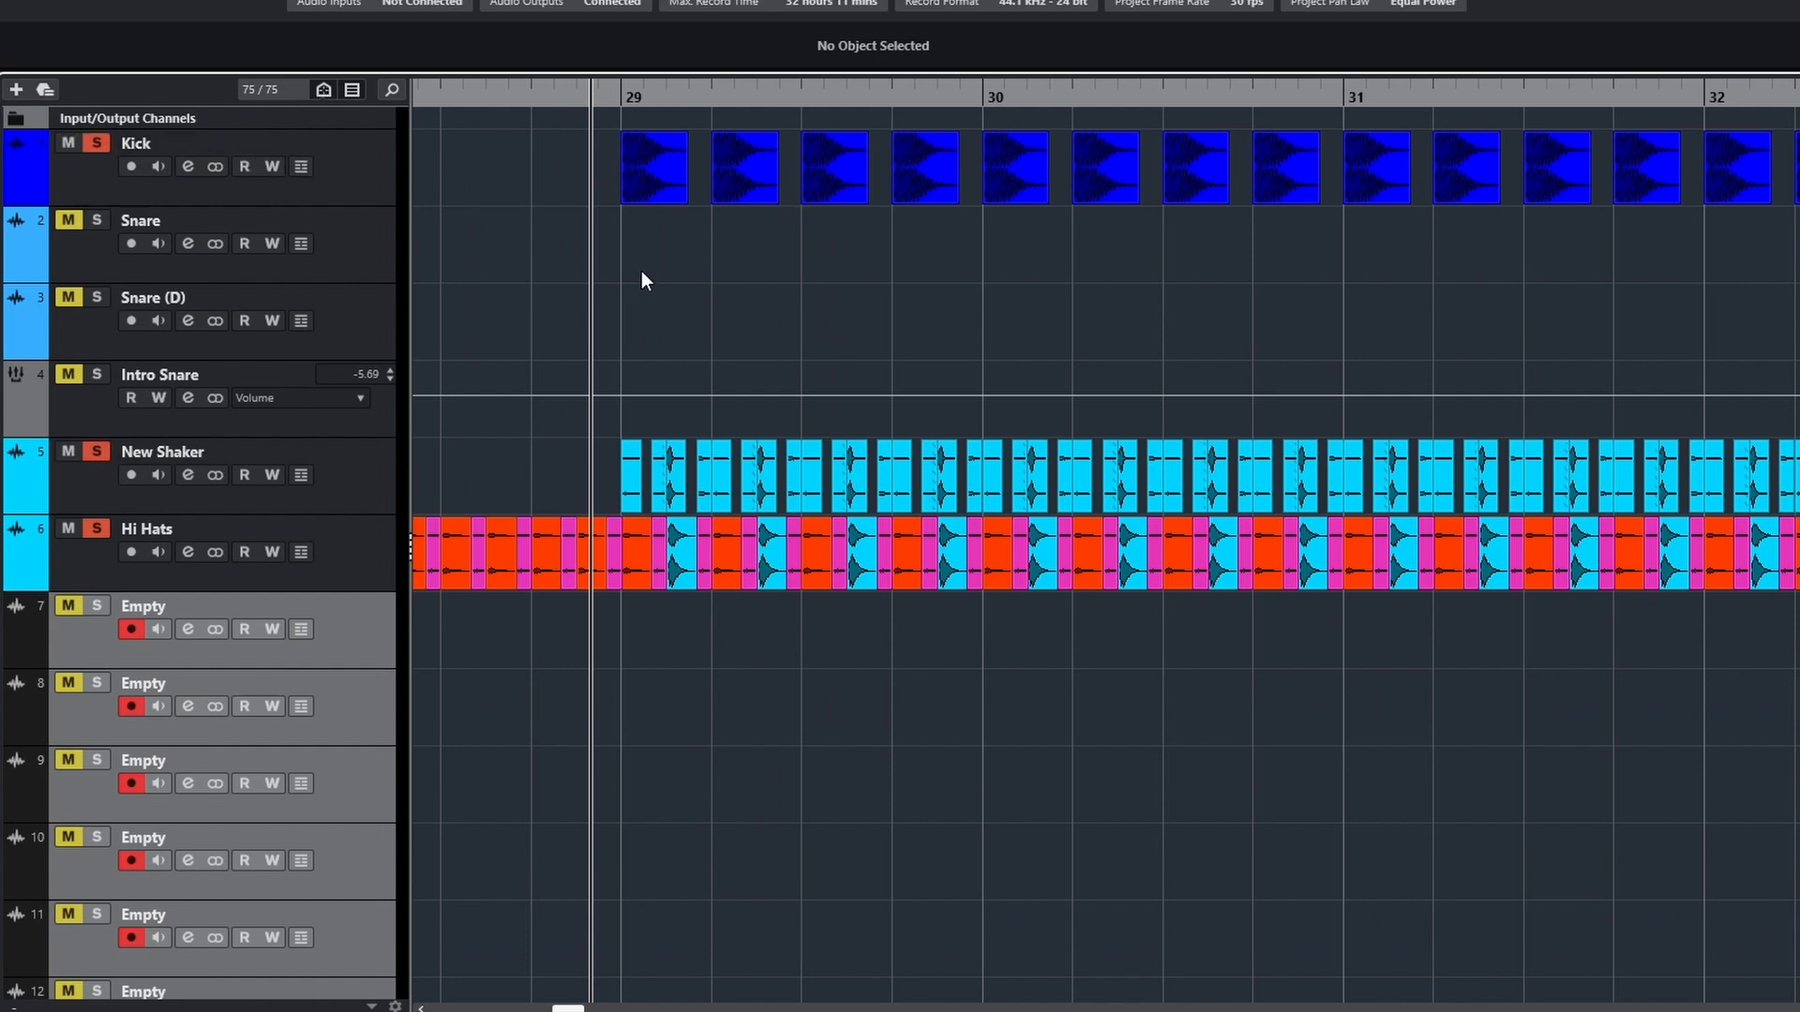
key("space")
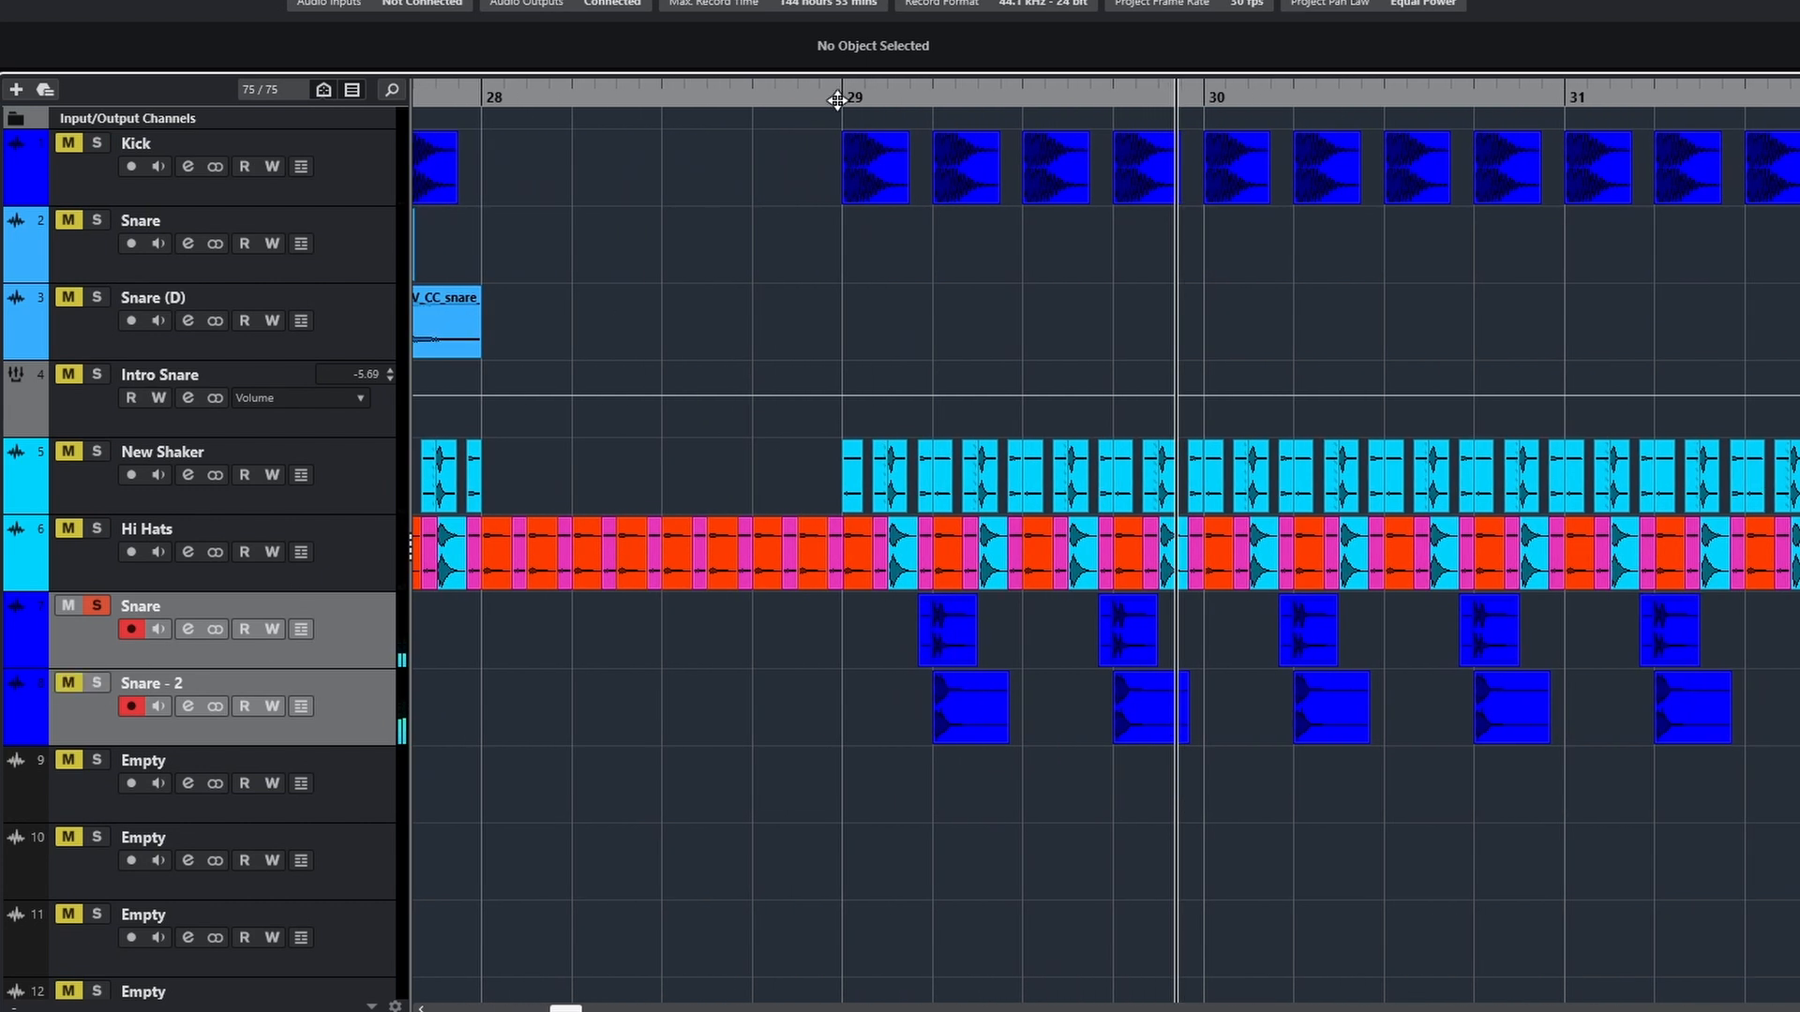
left_click_drag(837, 100, 1081, 336)
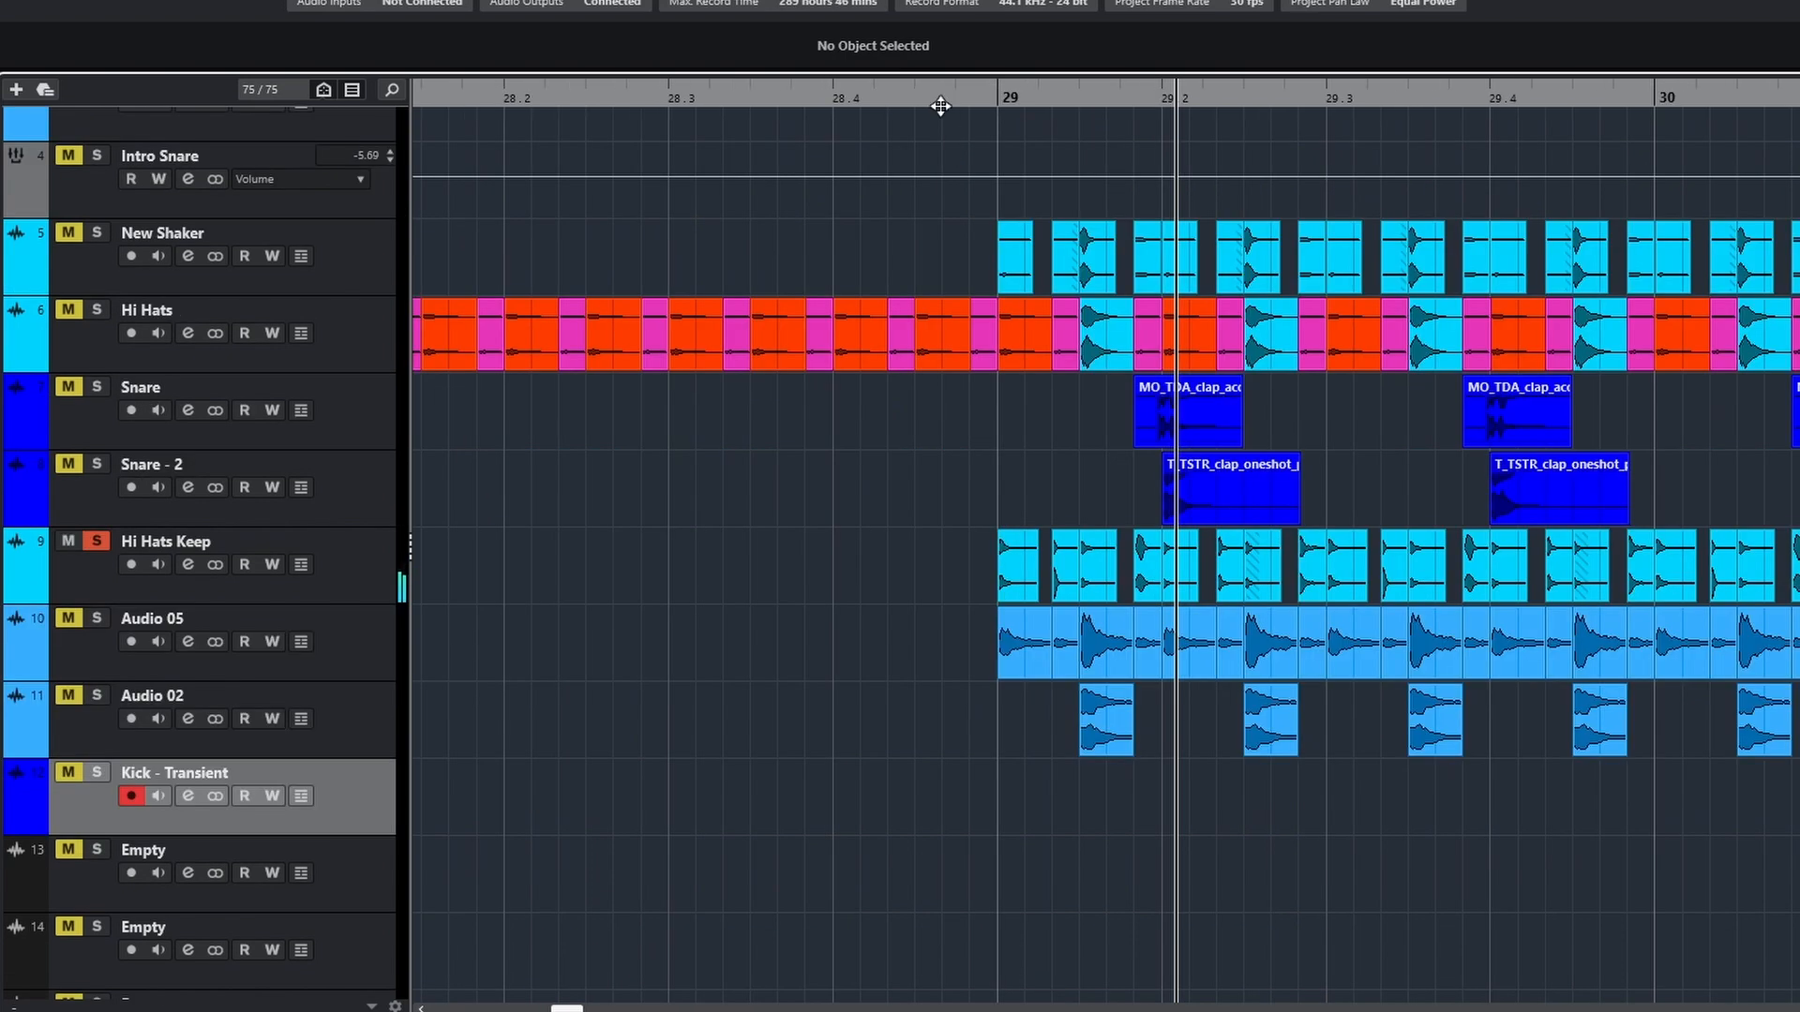
left_click(940, 101)
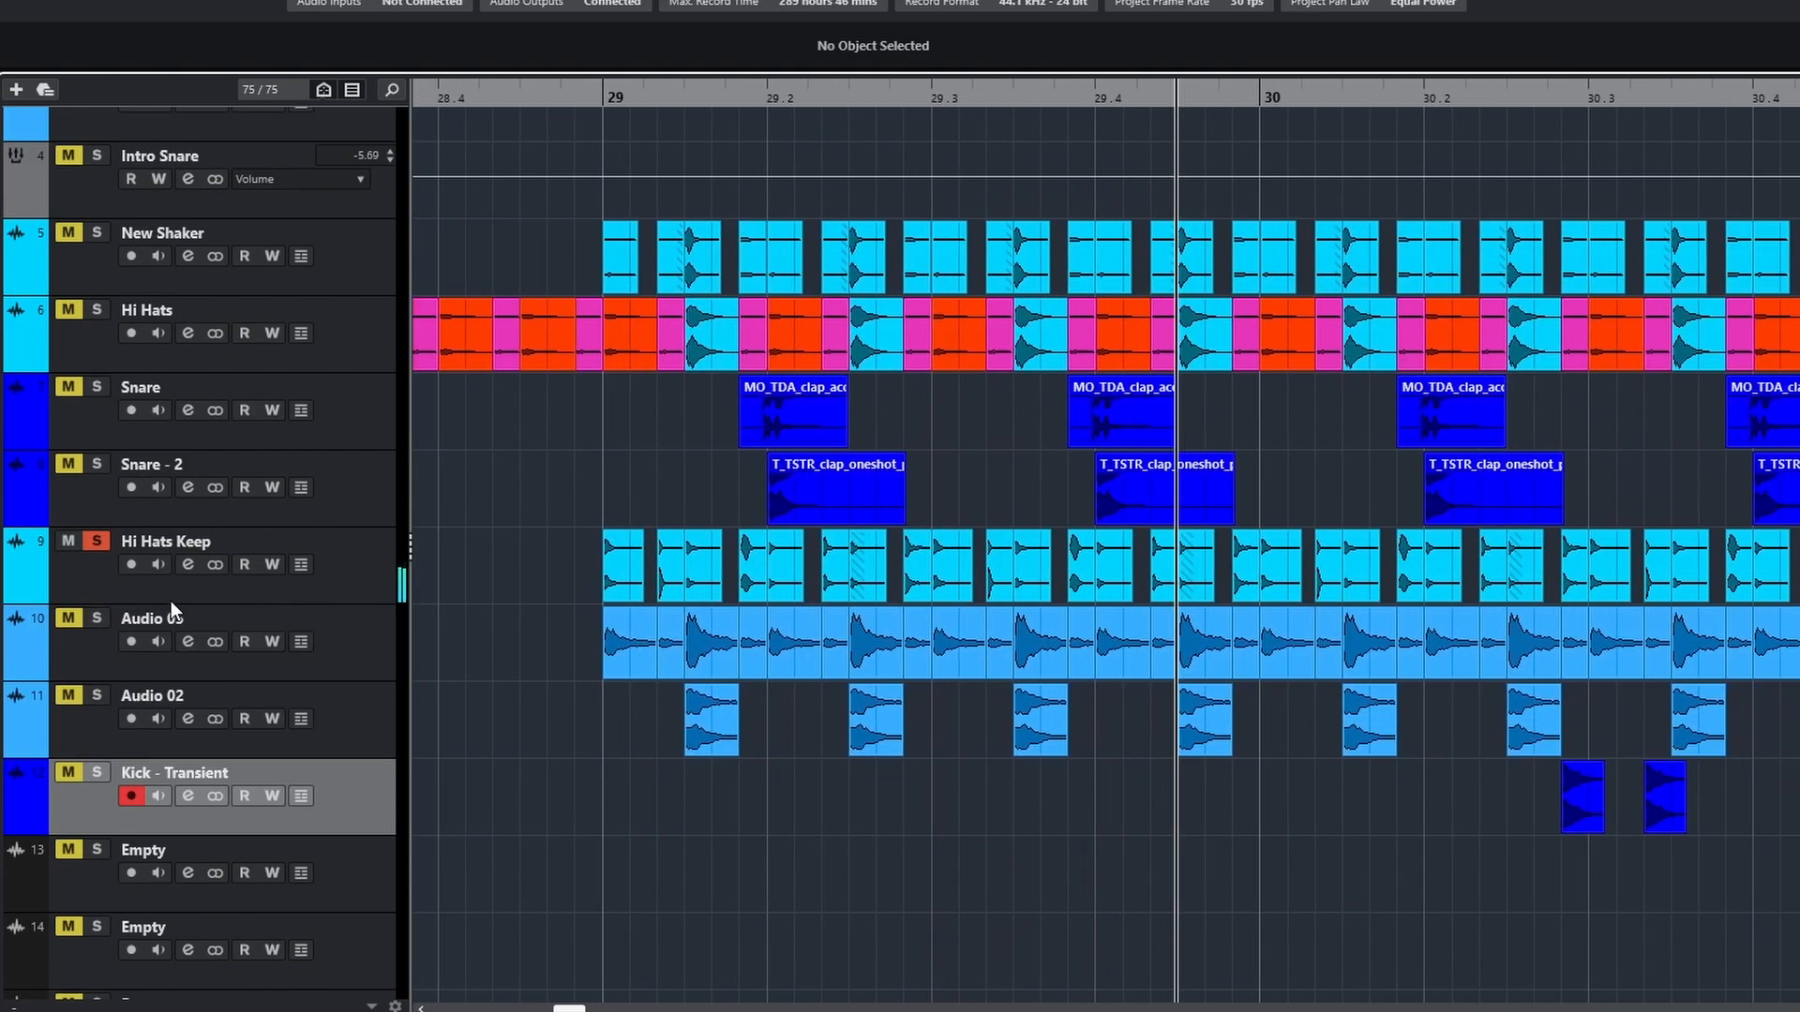
Solo Audio 05 and Audio 02 one after the other and listen to each from bar 29
left_click(97, 617)
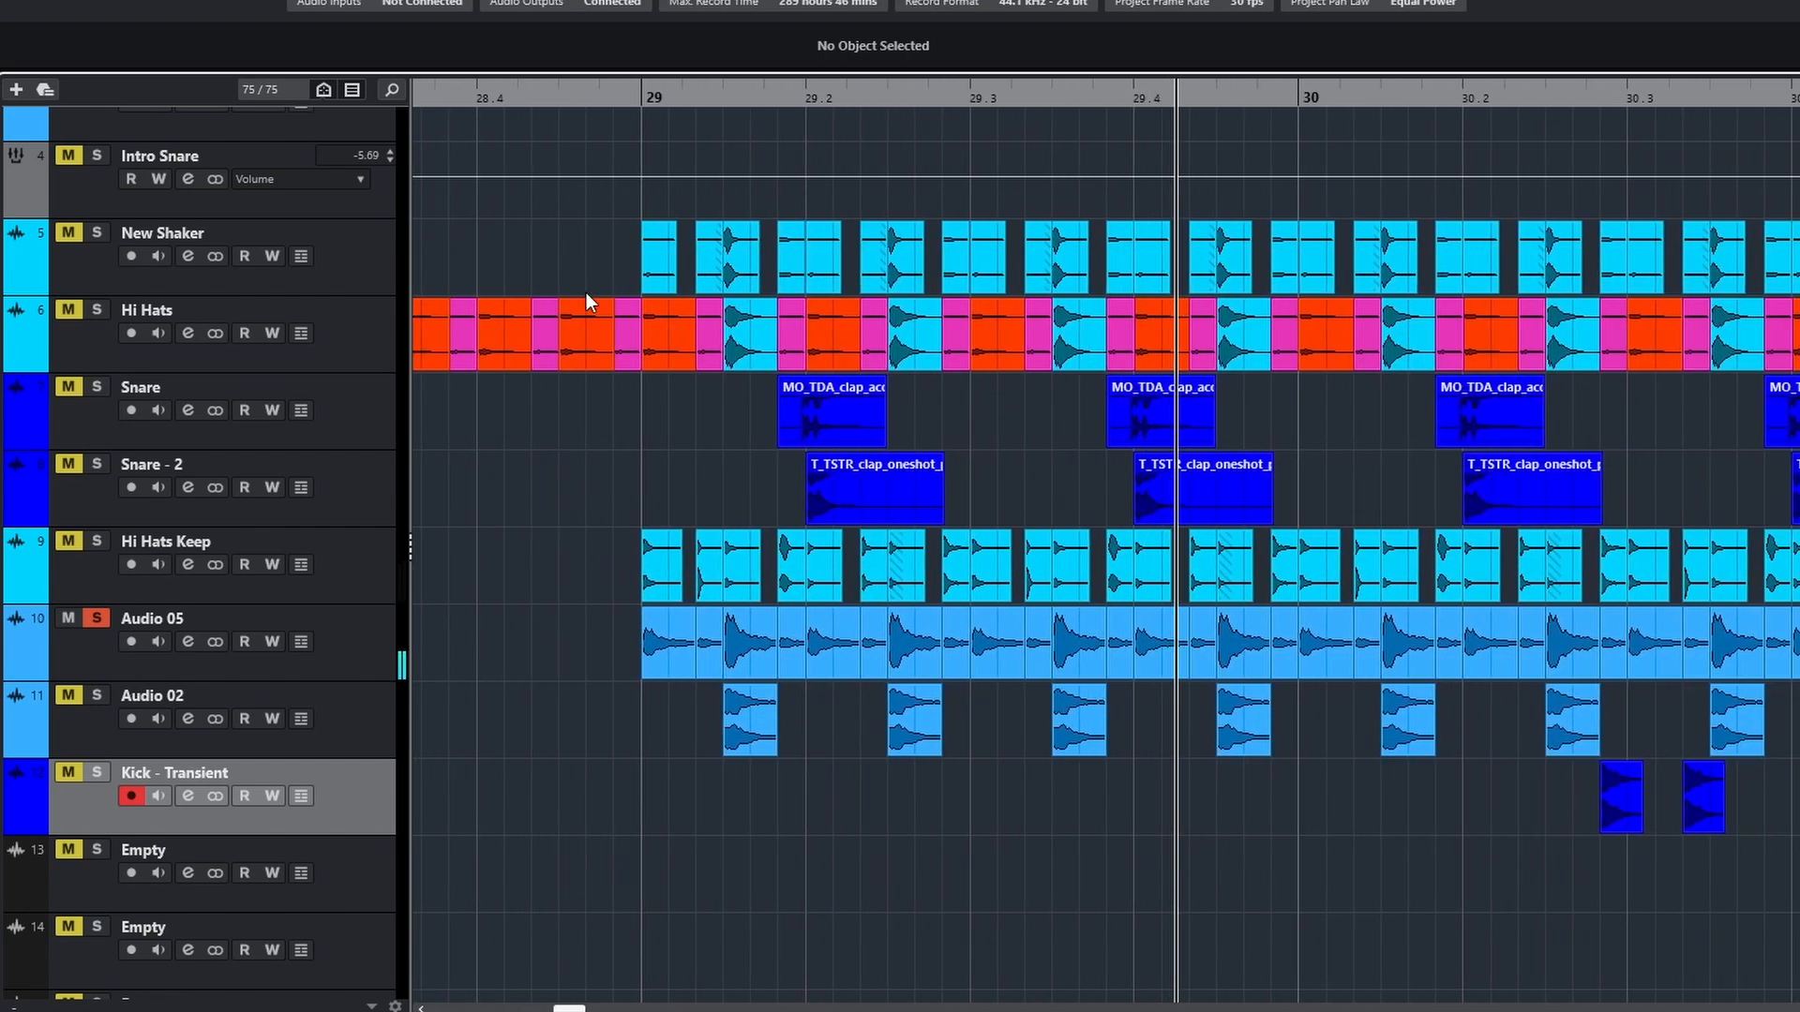
left_click(204, 697)
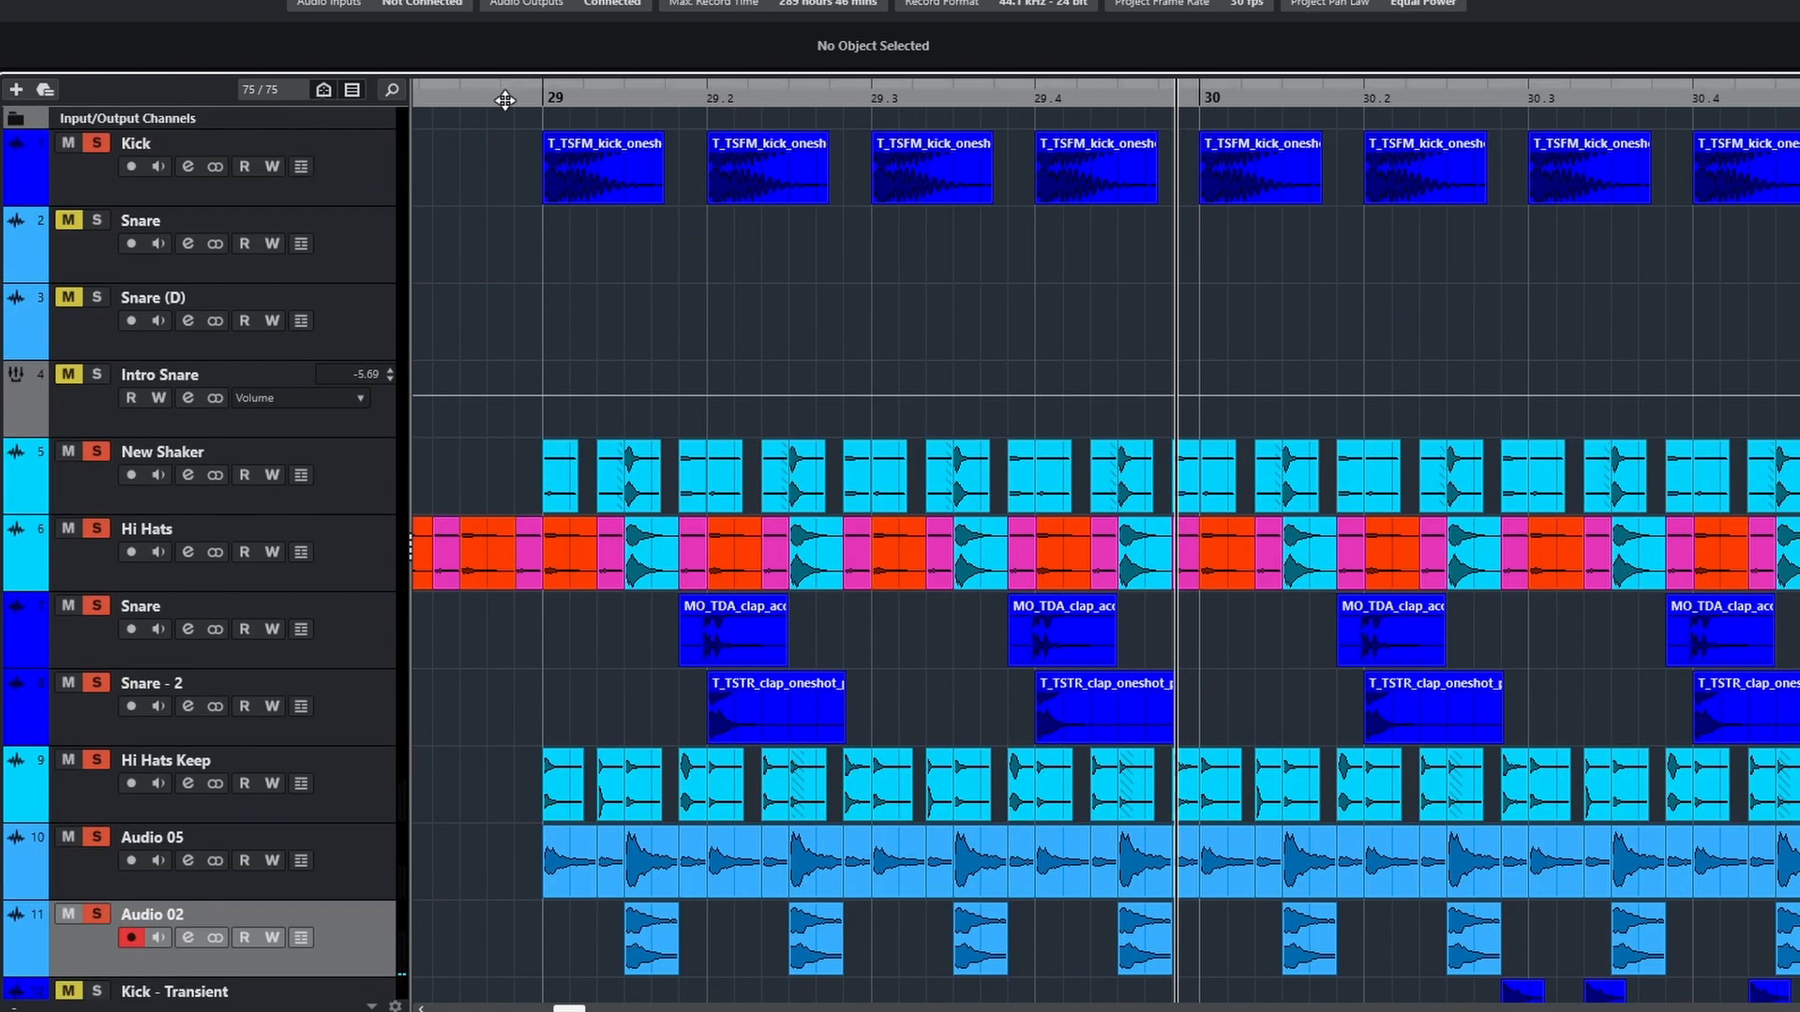
Play the Kick, New Shaker, Hi Hats, both Snares, Hi Hats Keep, Audio 05 and Audio 02 soloed together from bar 29
left_click(509, 90)
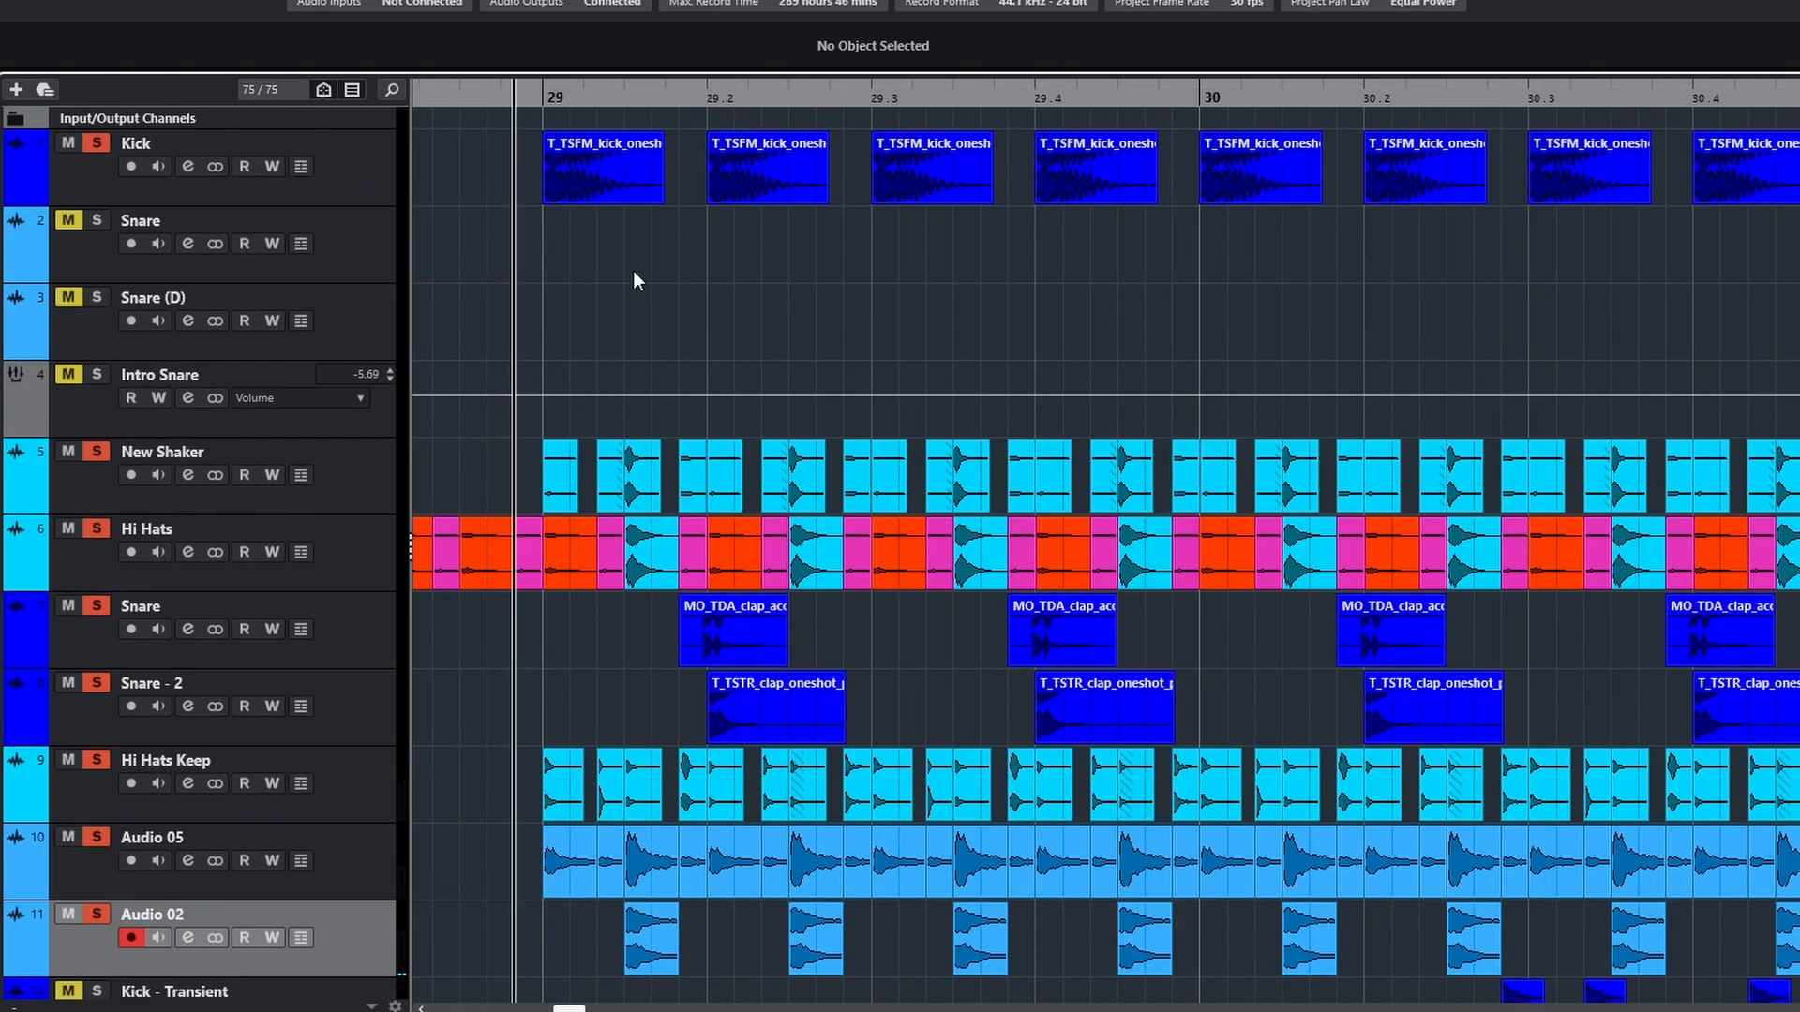
key("space")
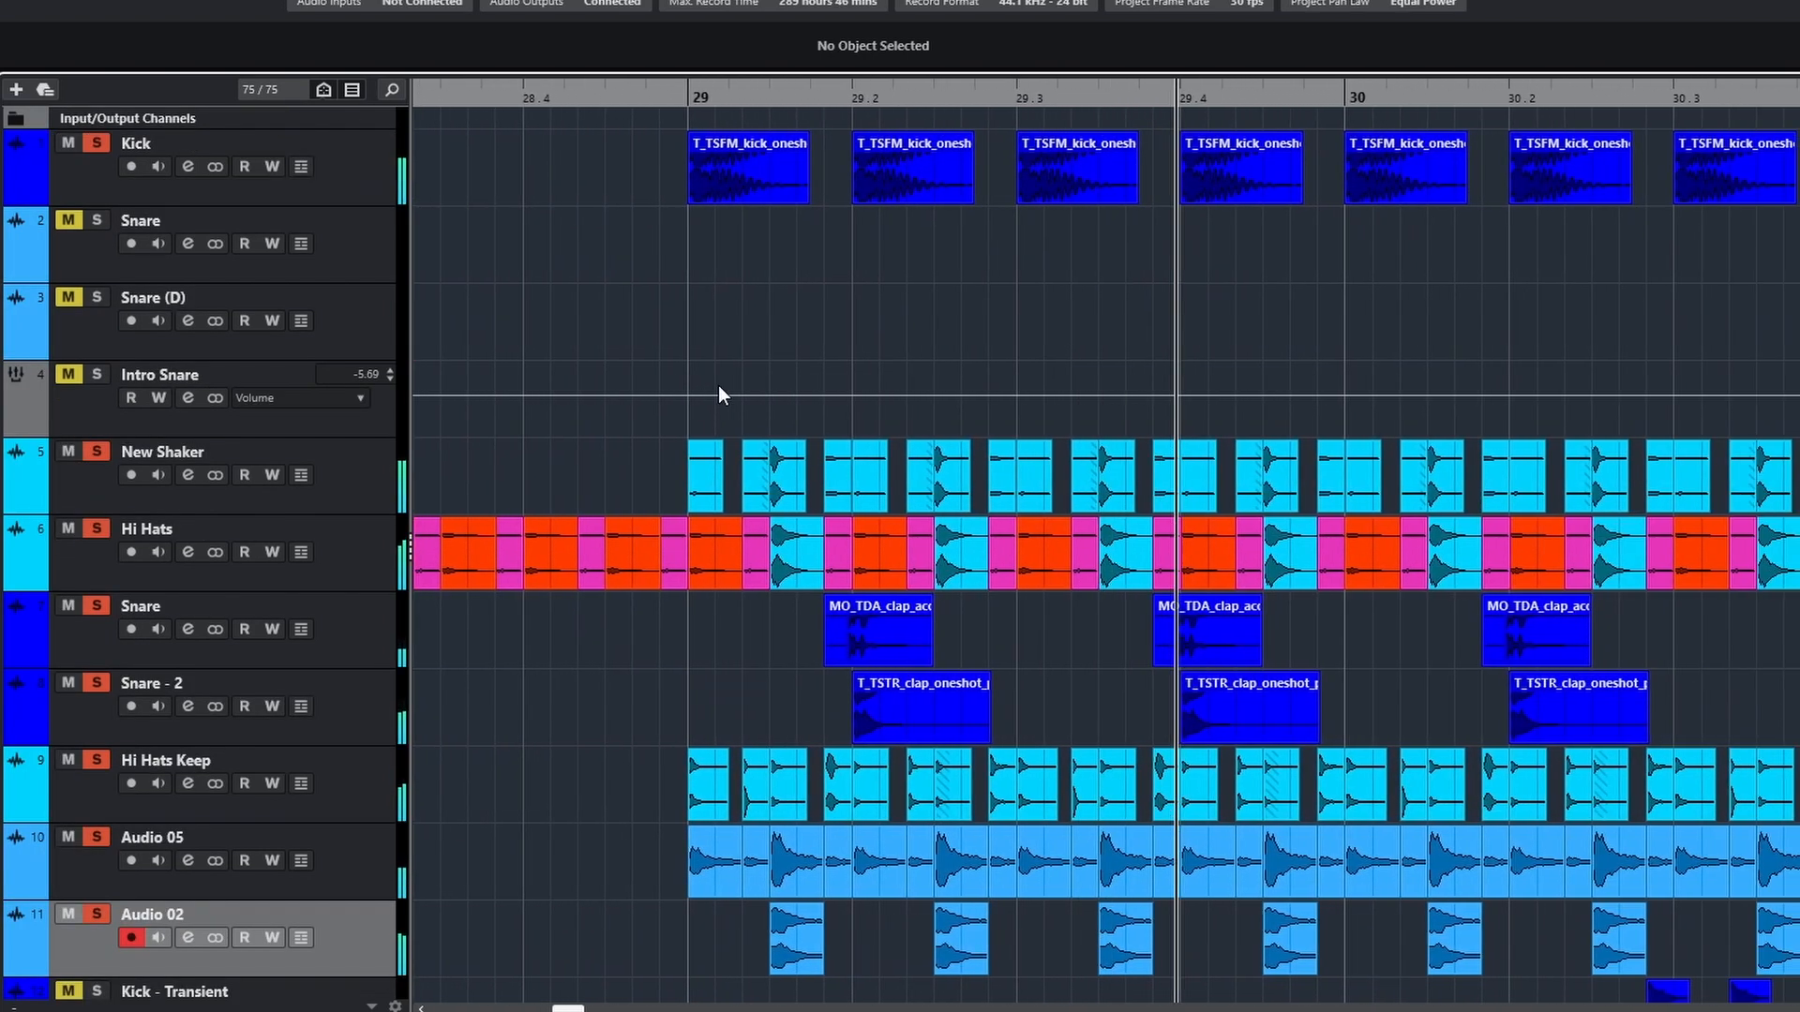
key("g")
scroll(720, 394, "down", 2)
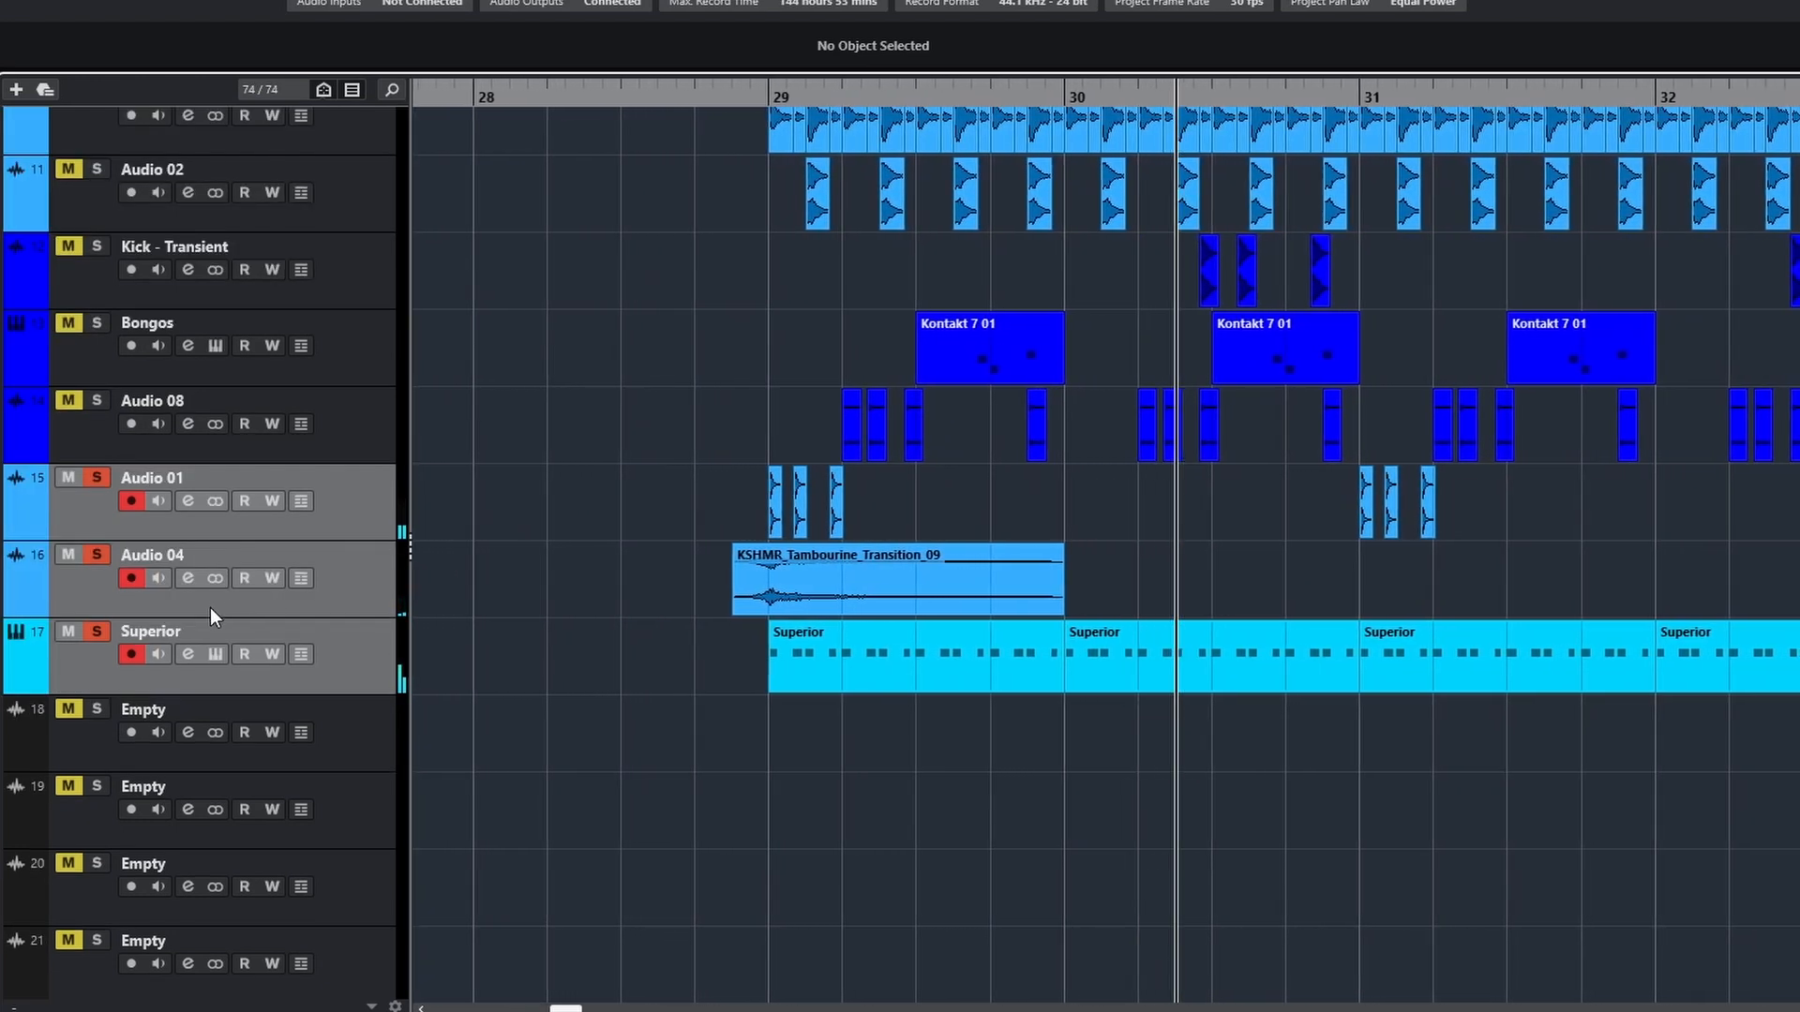
View and close the Pro-Q 2 insert on Superior, and play the soloed Audio 04, Audio 06 and Hi Hats layers around bar 29
left_click(215, 654)
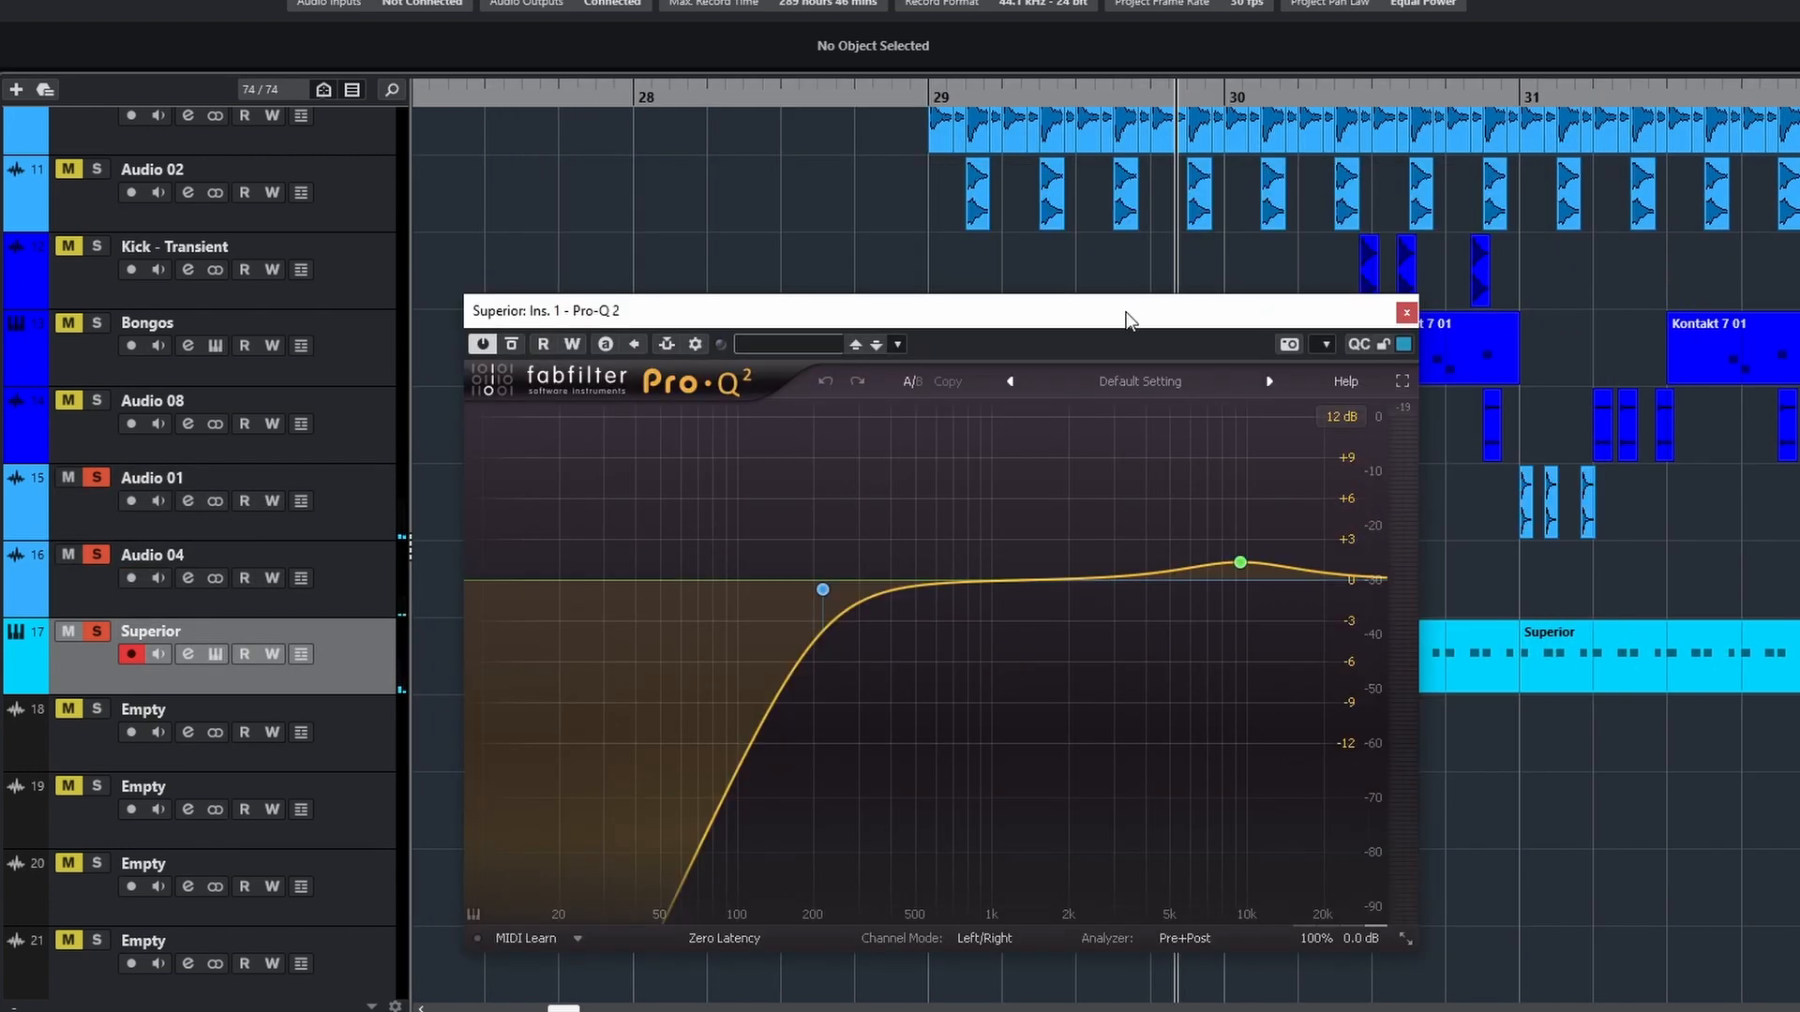
left_click_drag(1125, 313, 1320, 269)
left_click(1590, 272)
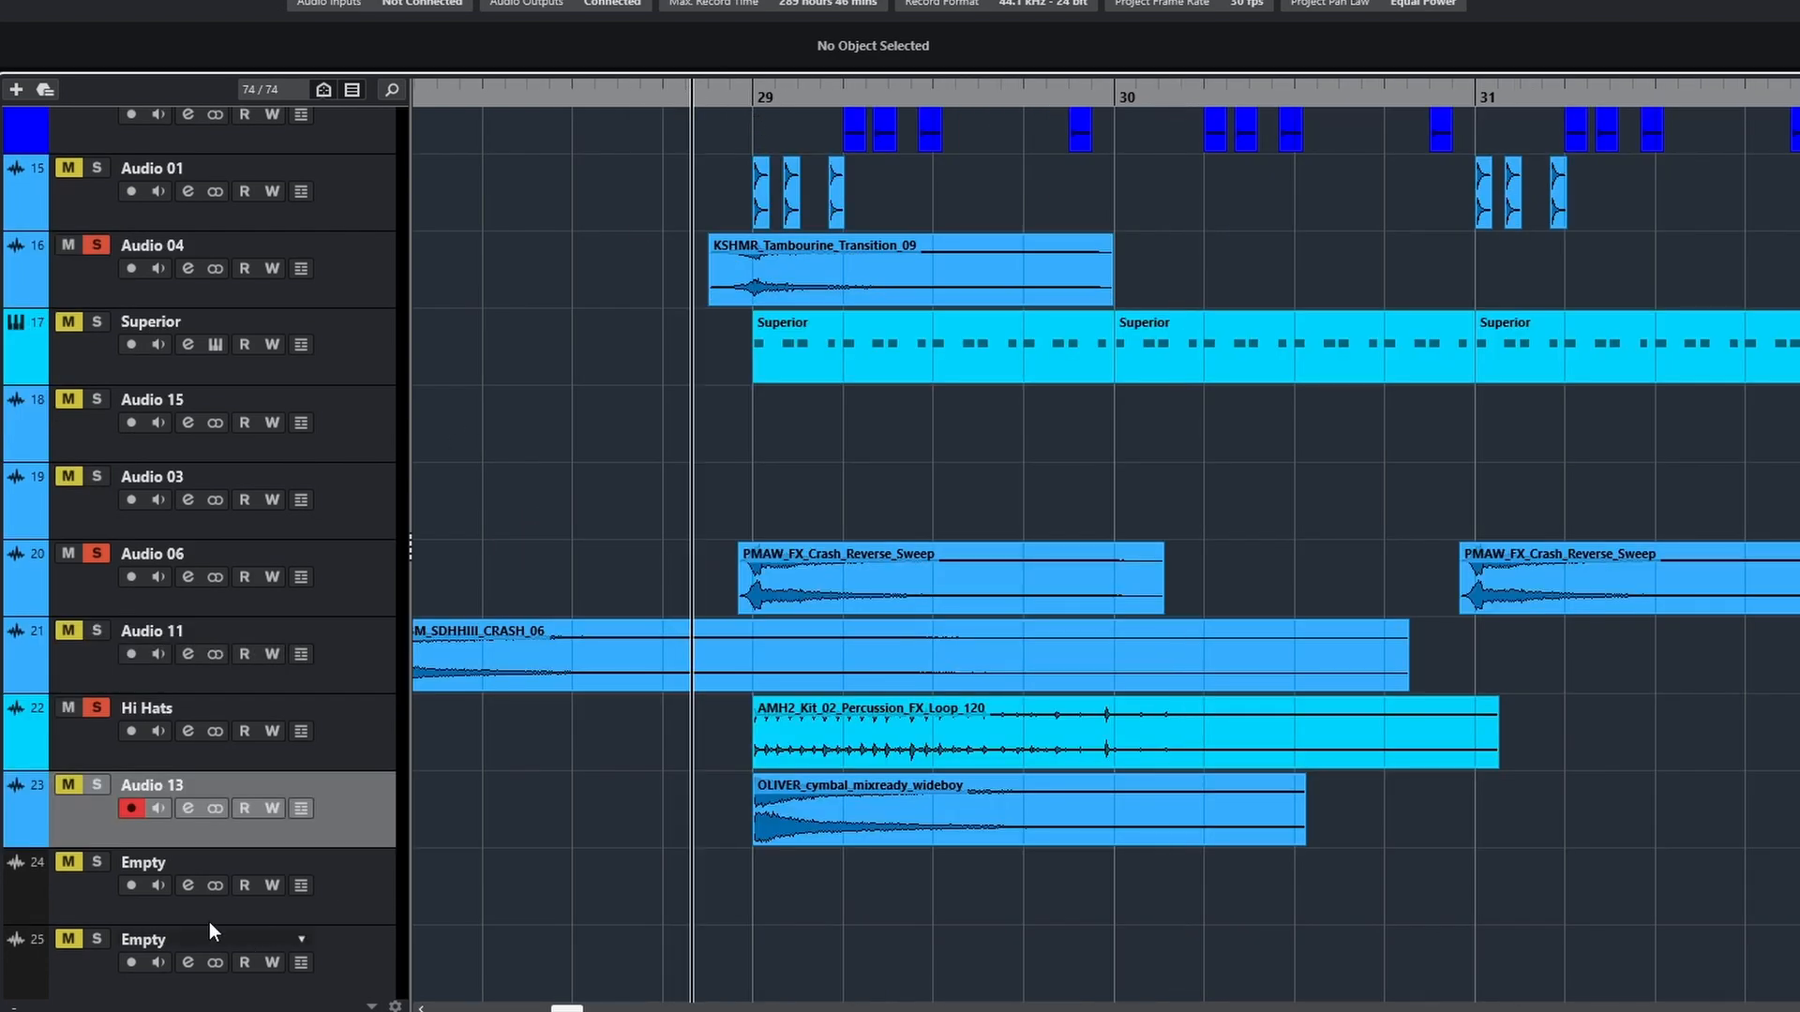
key("space")
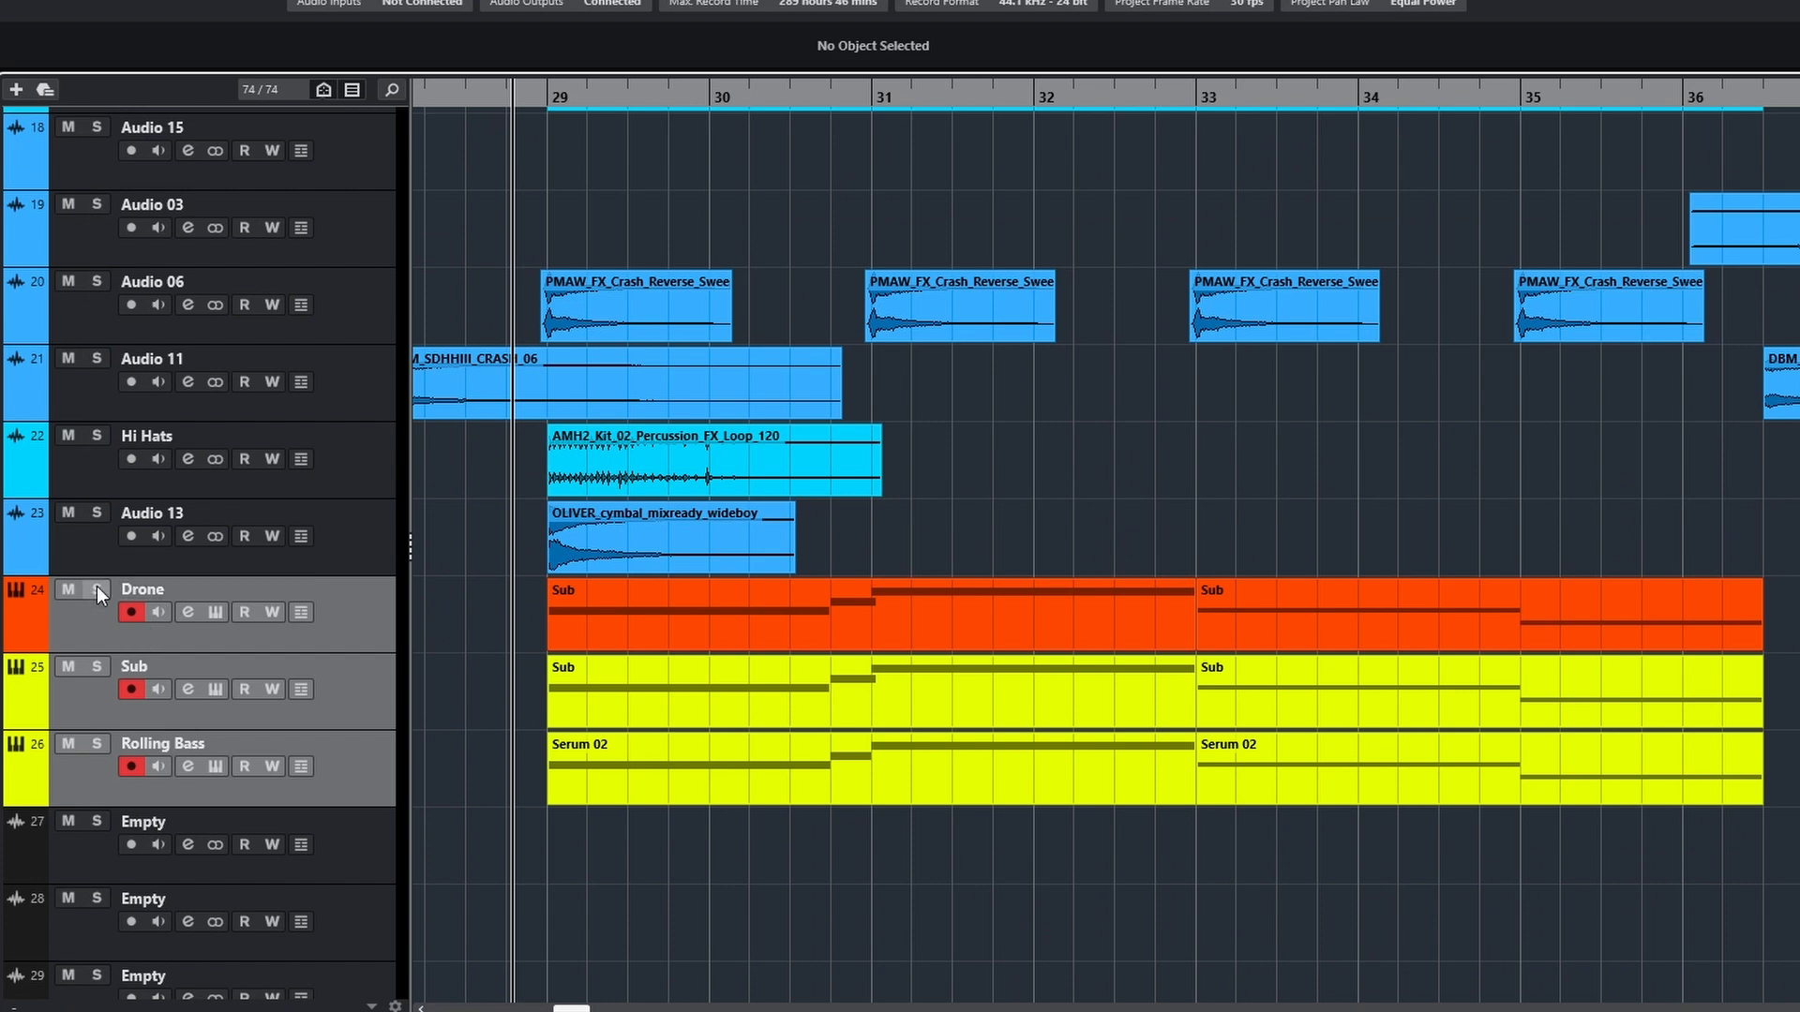
Solo the Drone track at bar 29, and view and close its Serum instrument
left_click(98, 589)
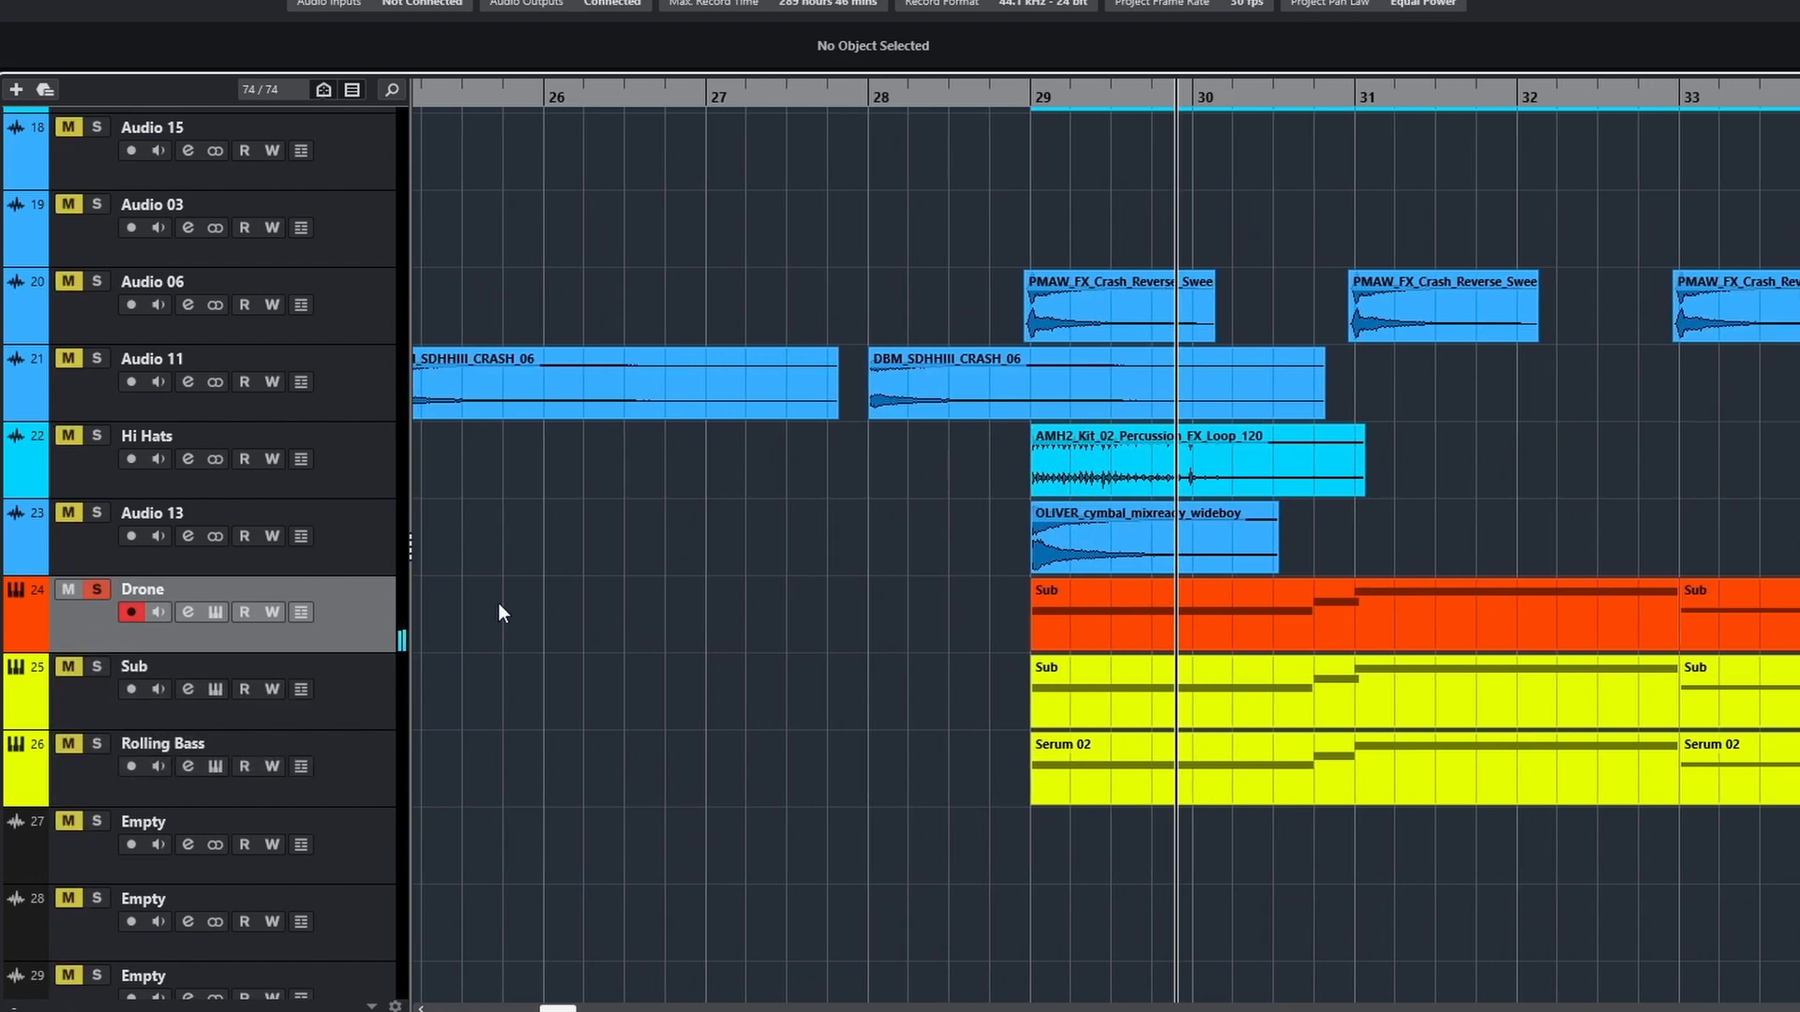
left_click(216, 613)
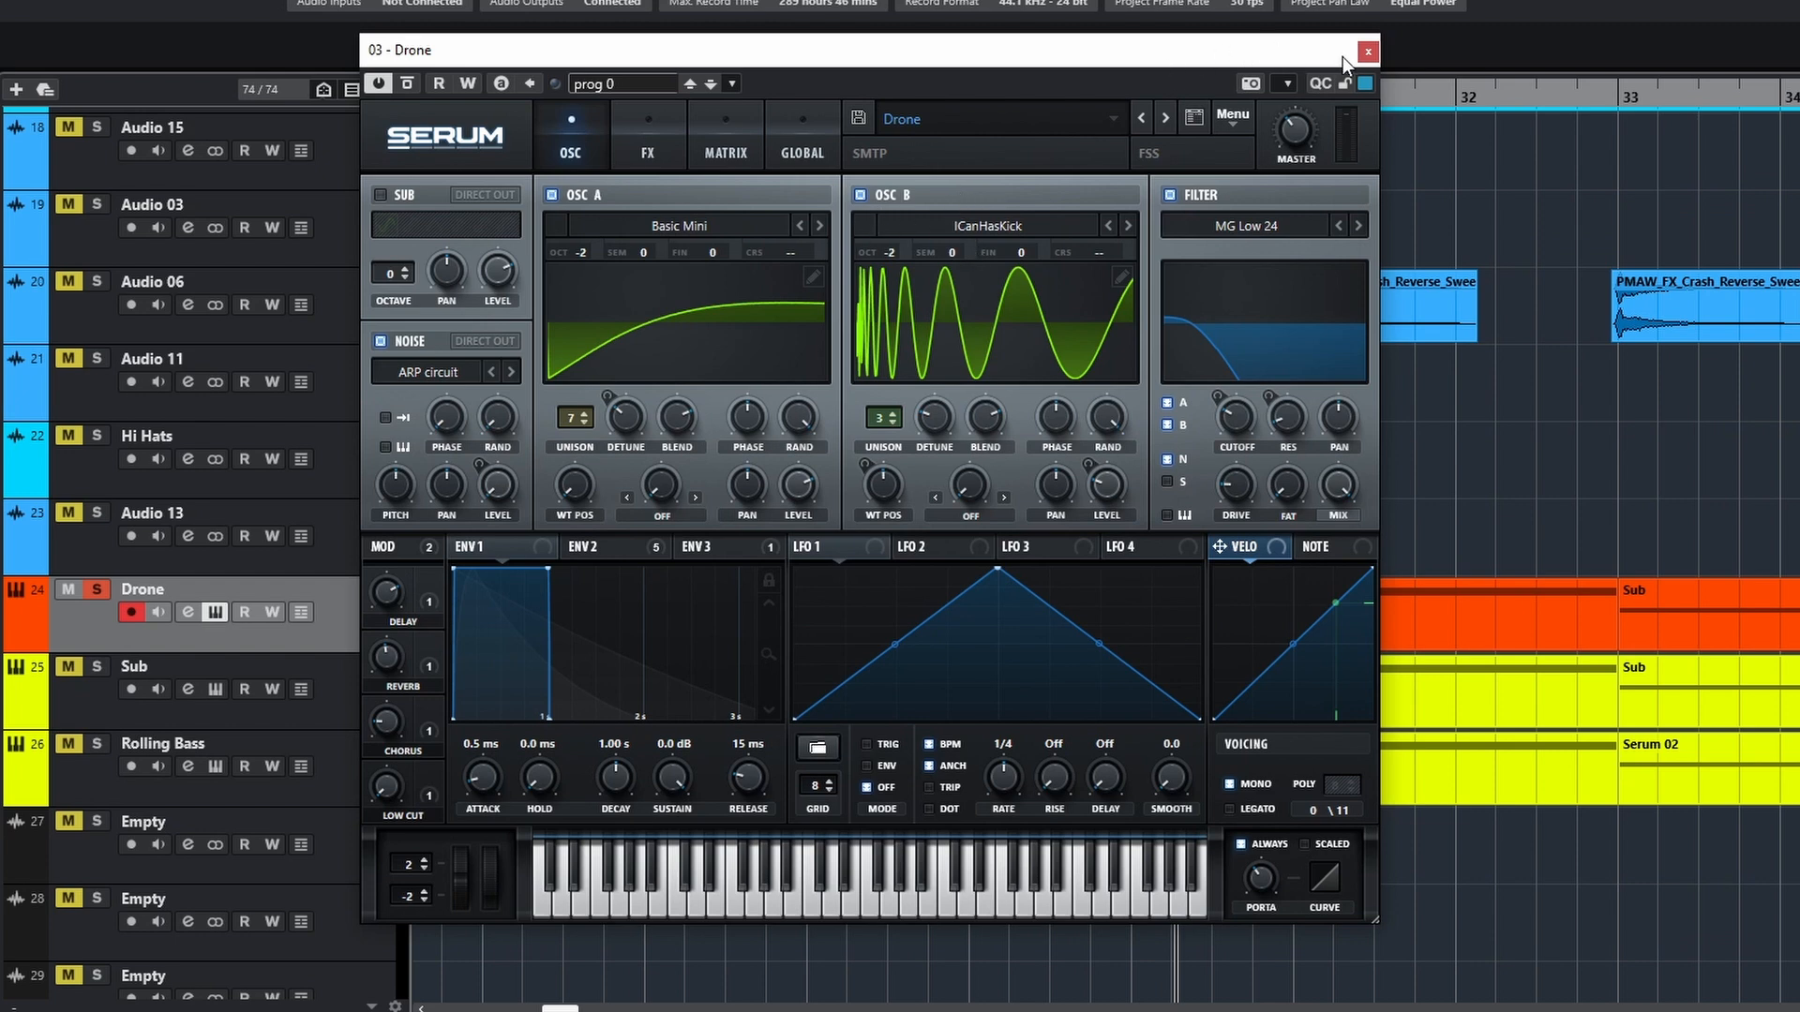
left_click(1367, 52)
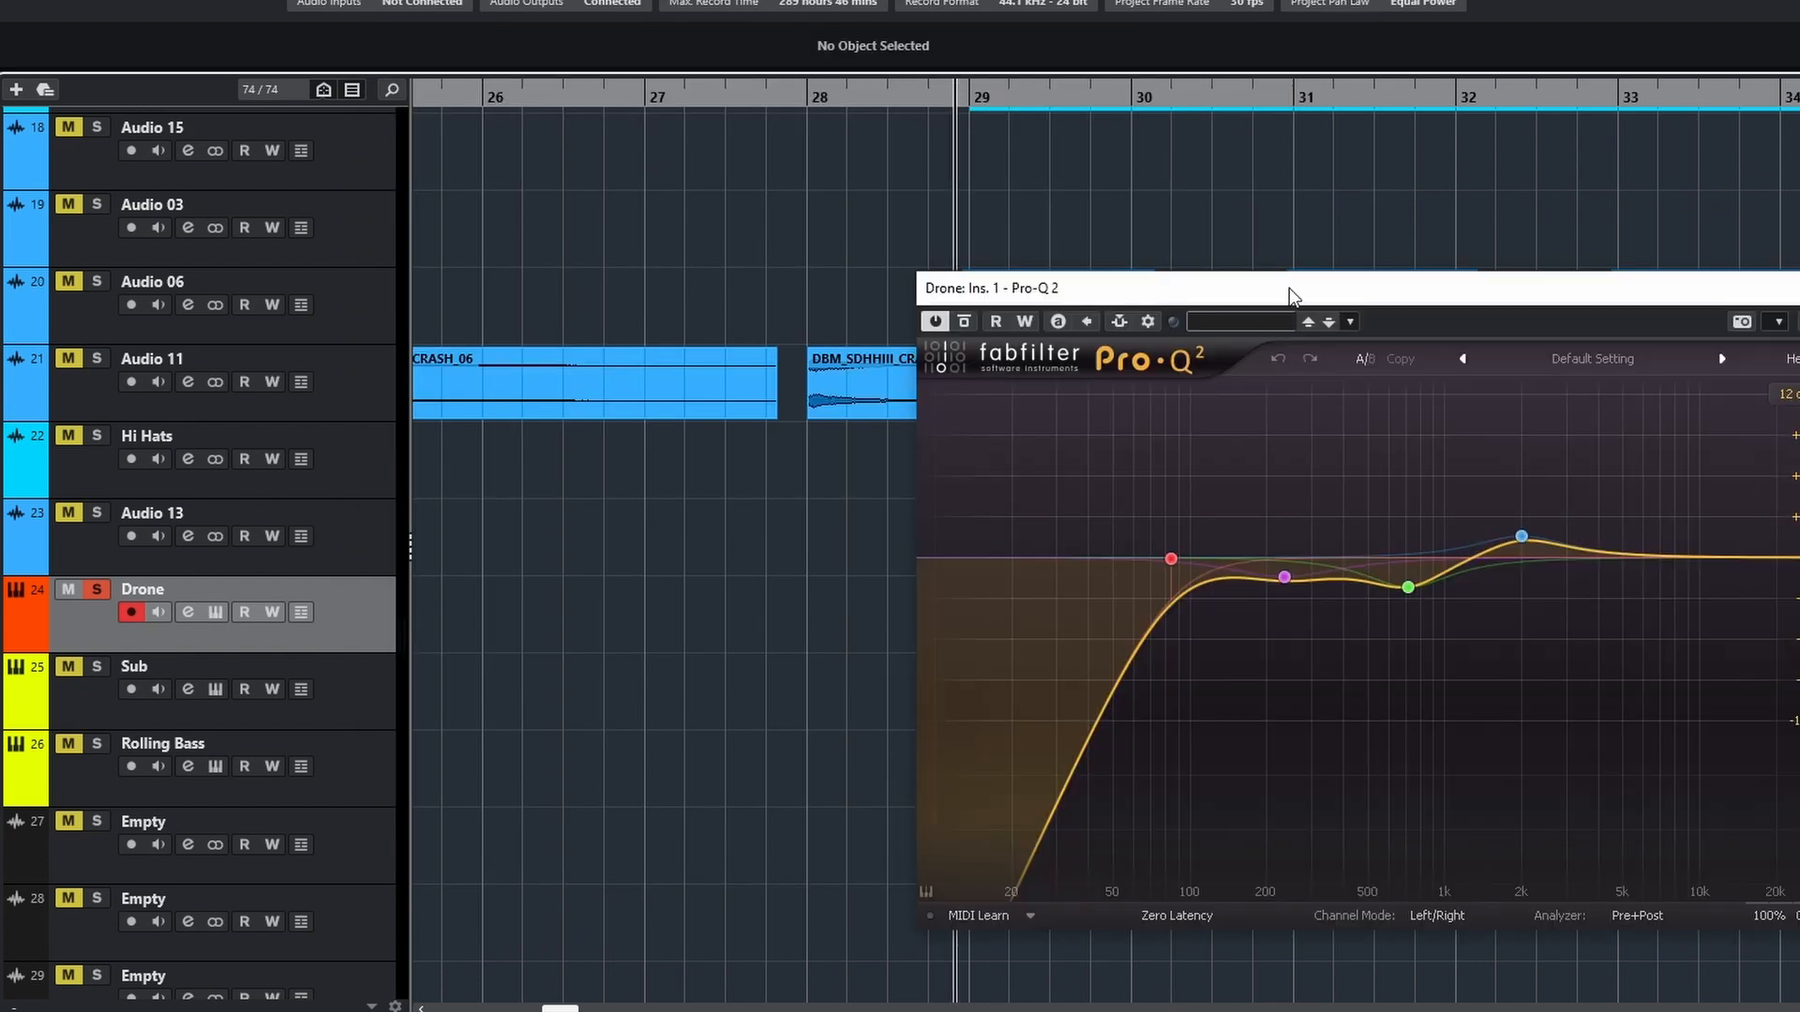
Play the soloed Drone from just before bar 29 while examining its Pro-Q 2 and LFOTool inserts
left_click_drag(1292, 297, 1183, 278)
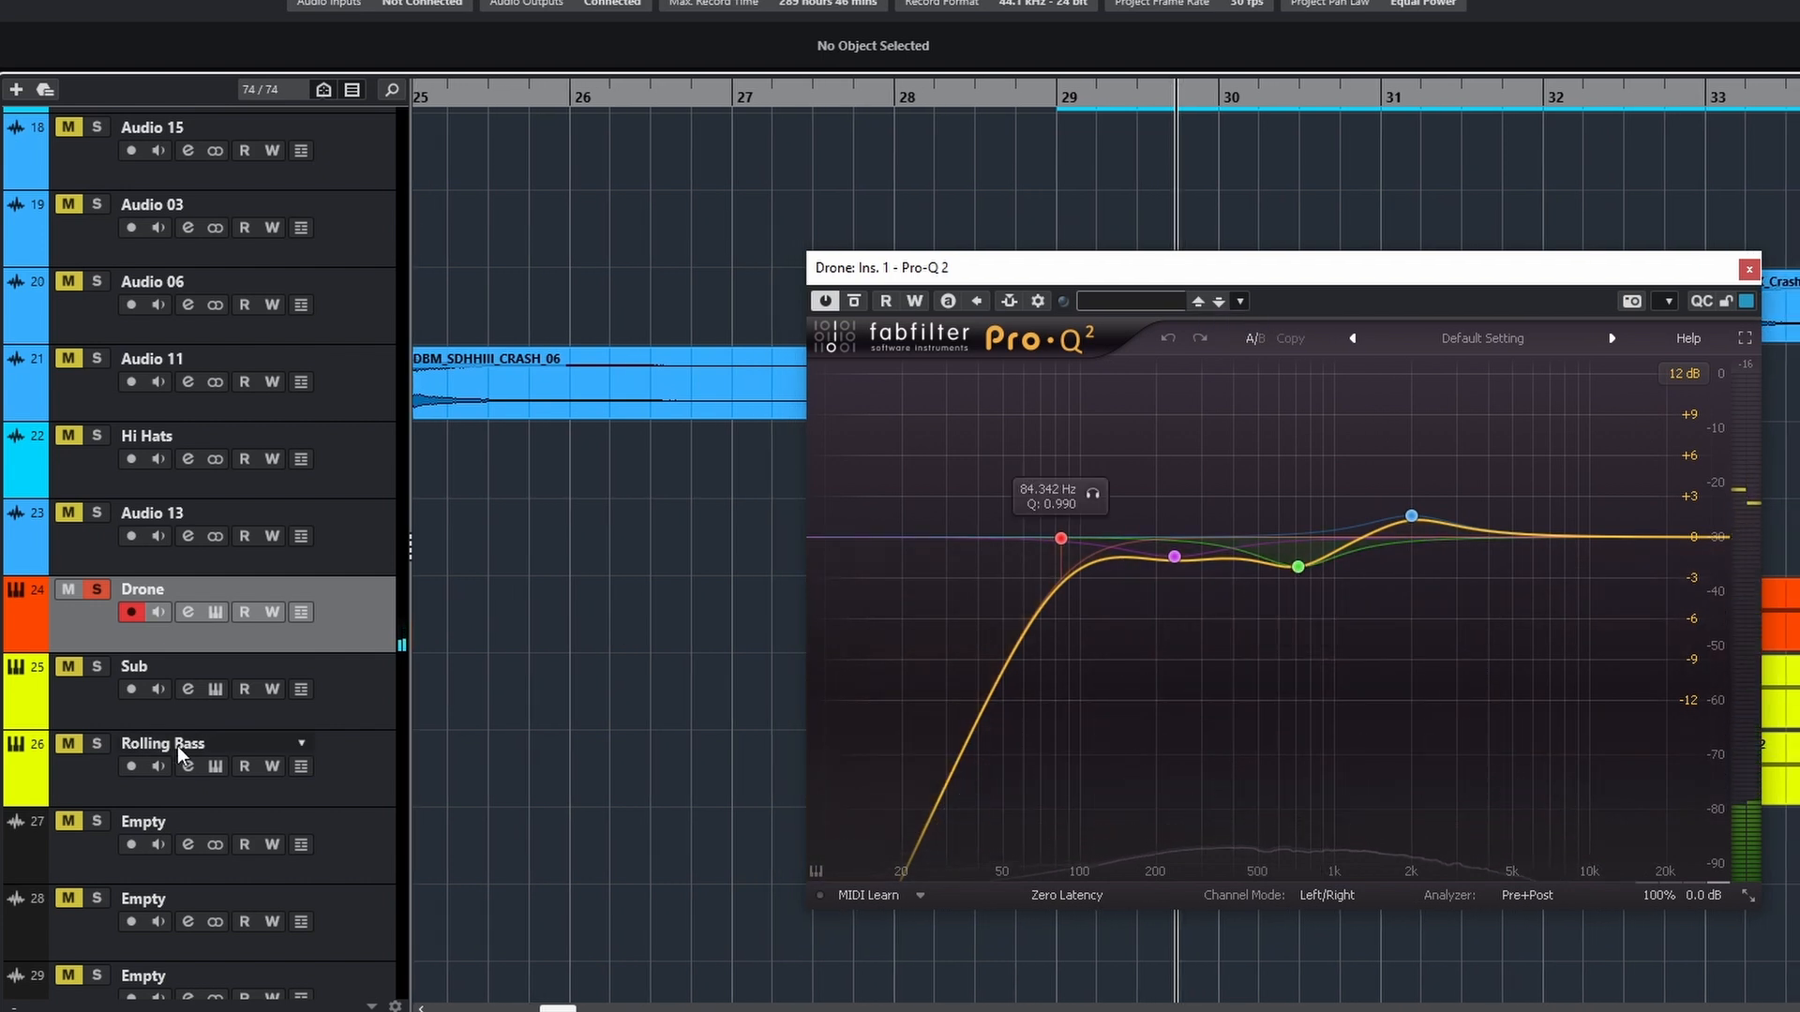
left_click(1042, 91)
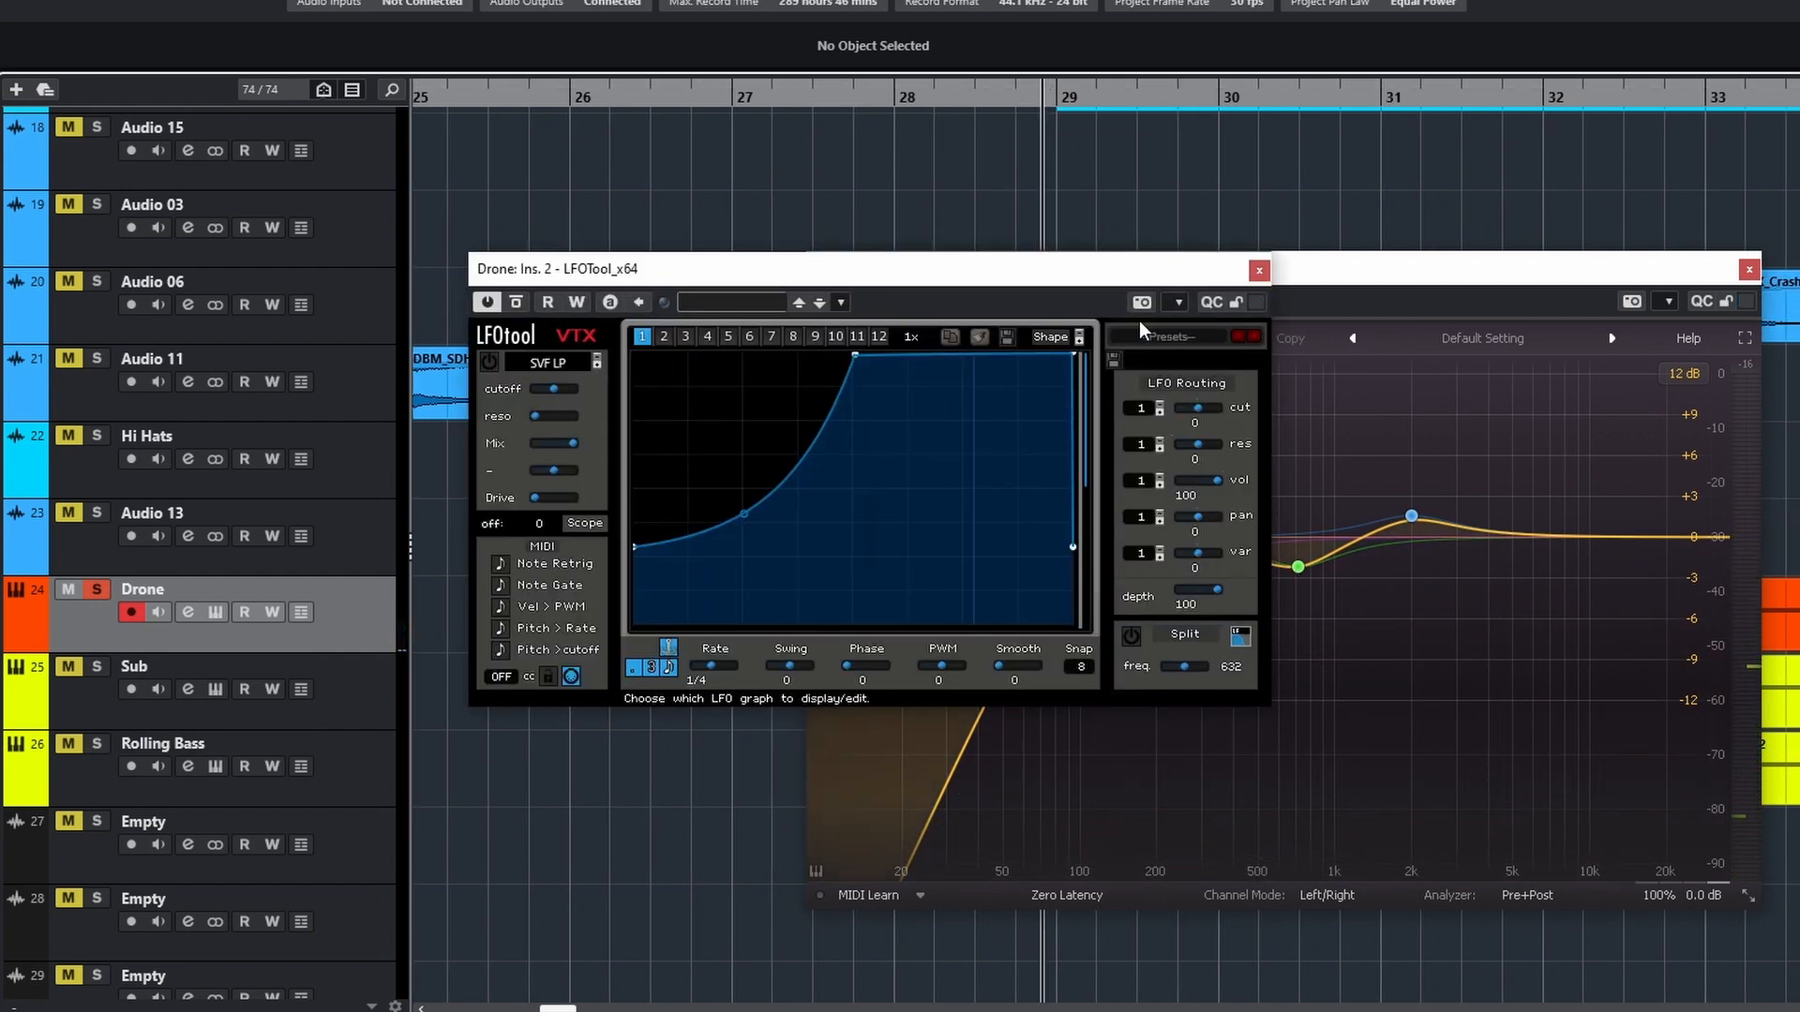
key("space")
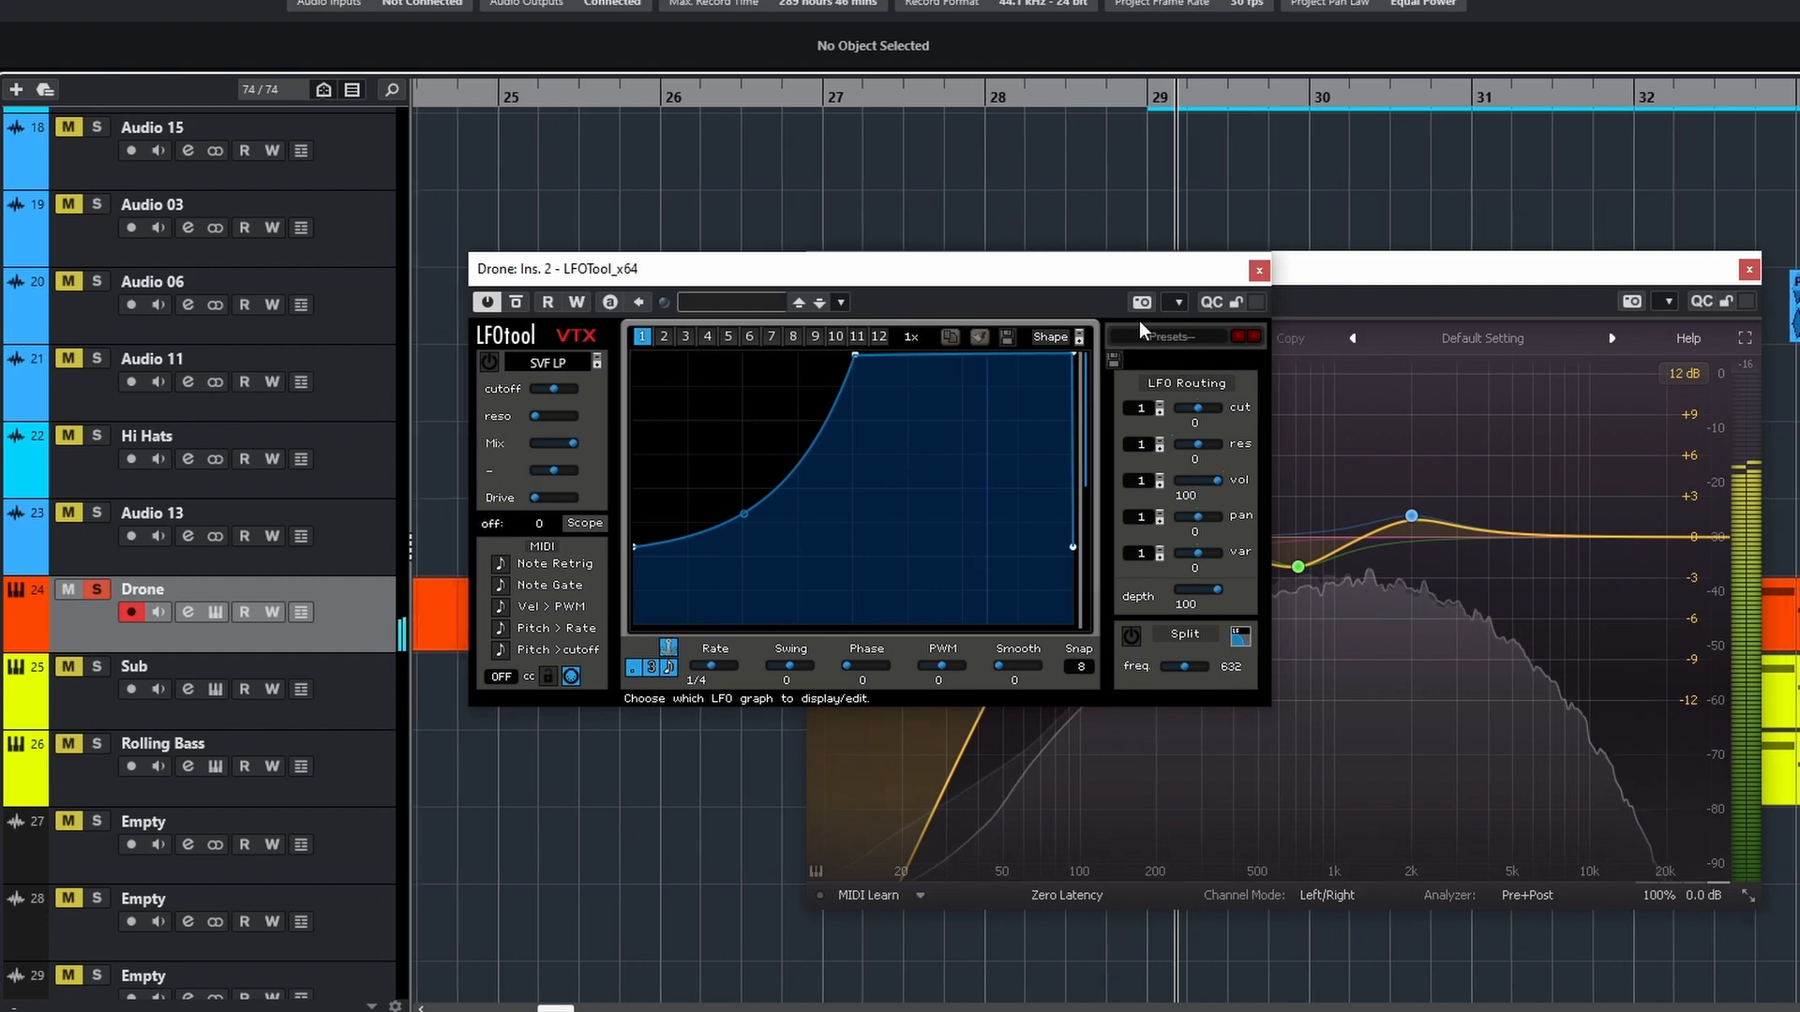
Close the Drone's LFOTool, and play the soloed Rolling Bass around bar 29 while examining its Serum 02 notes and Serum instrument
left_click(1258, 271)
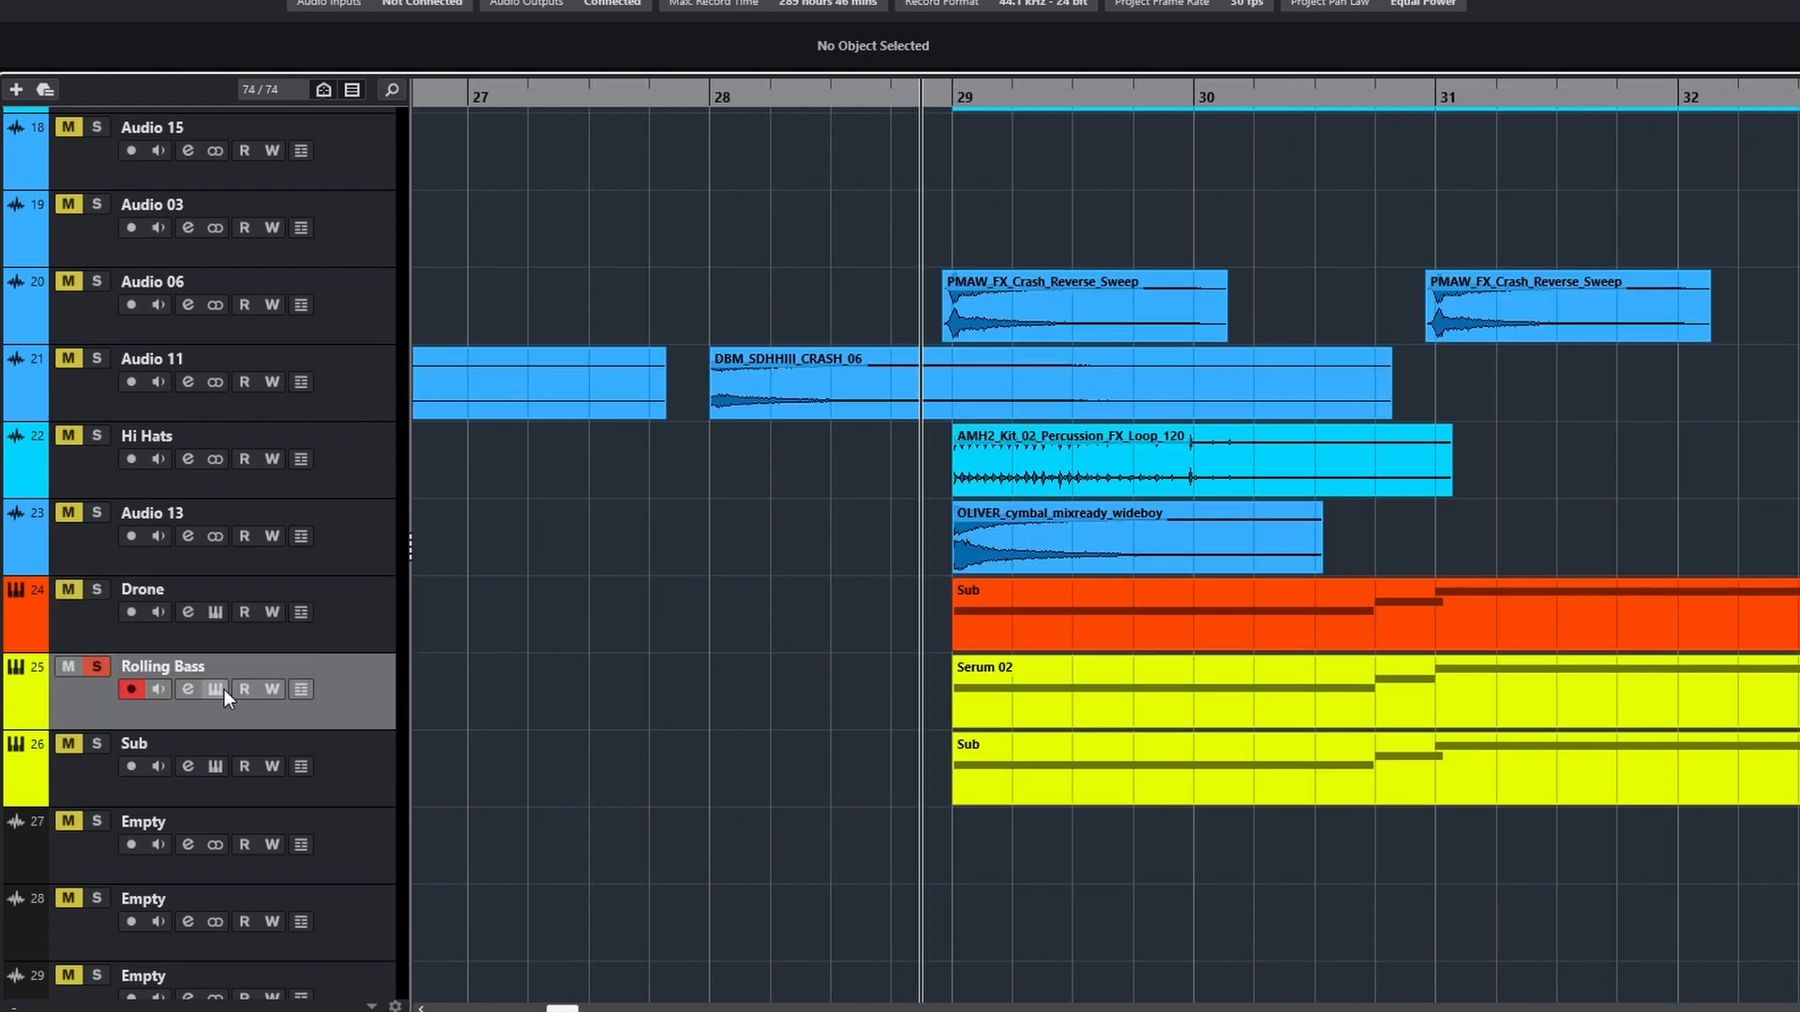
key("space")
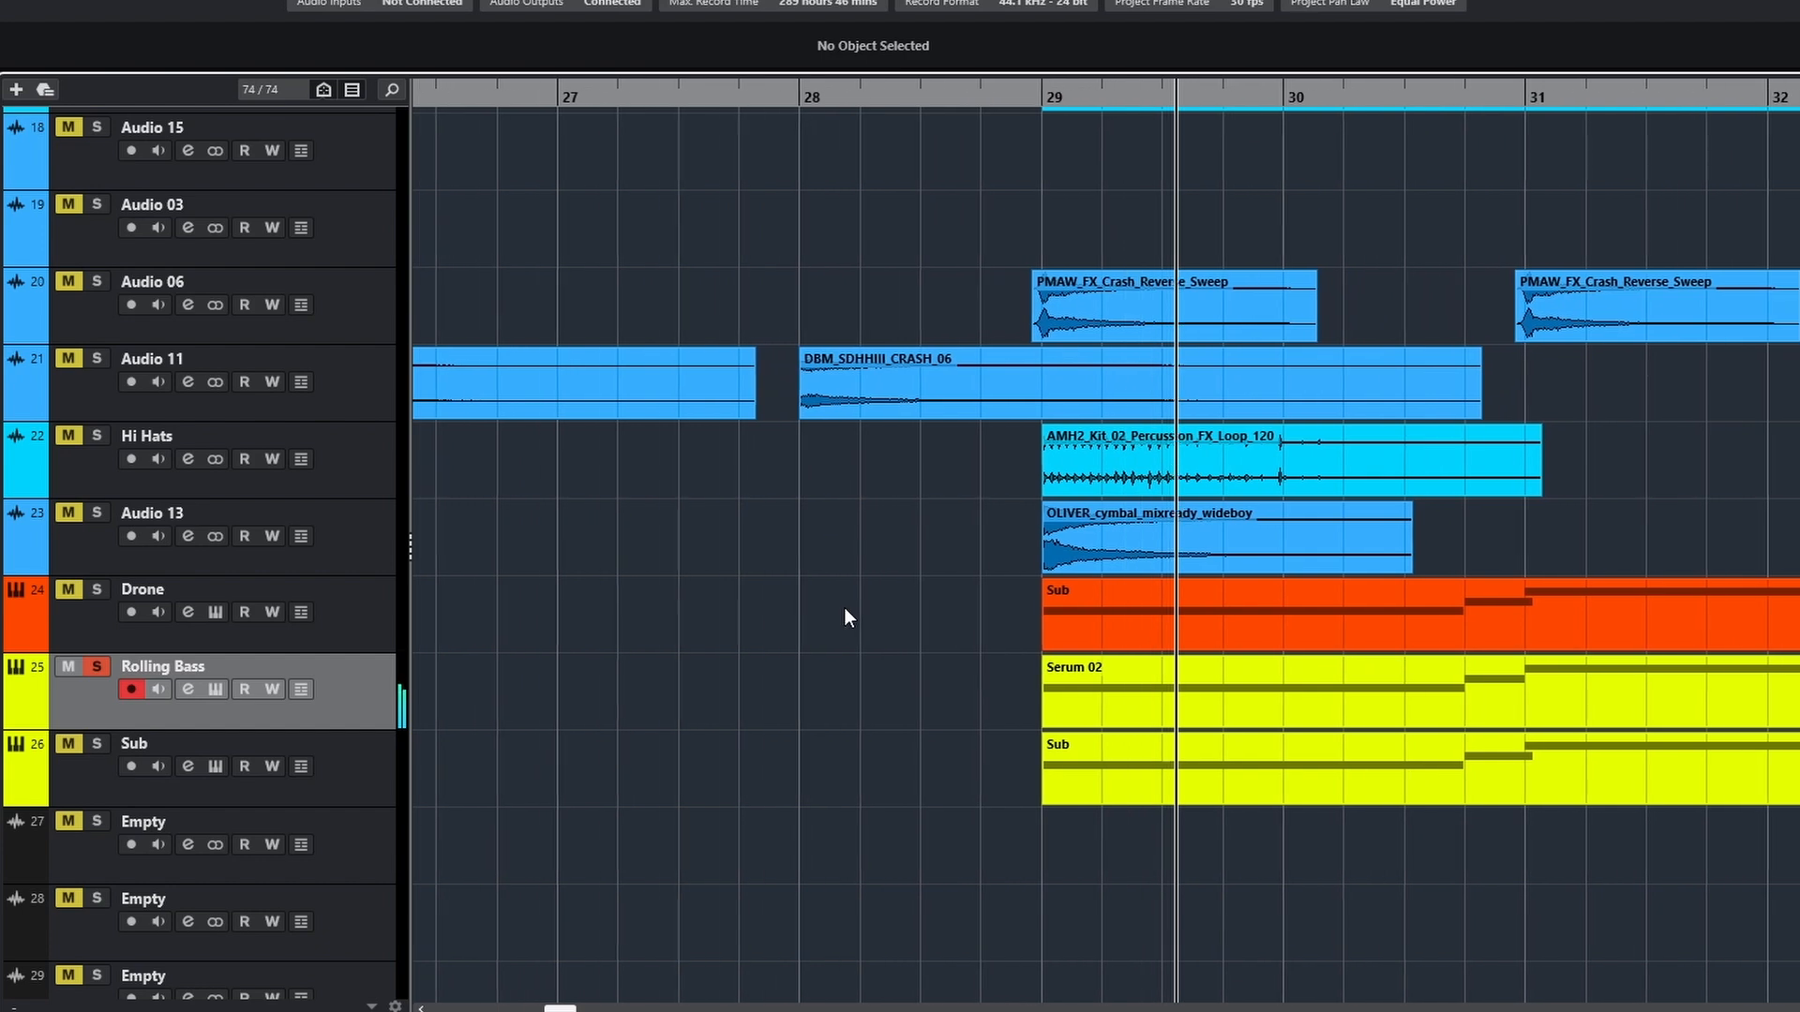
double_click(1102, 687)
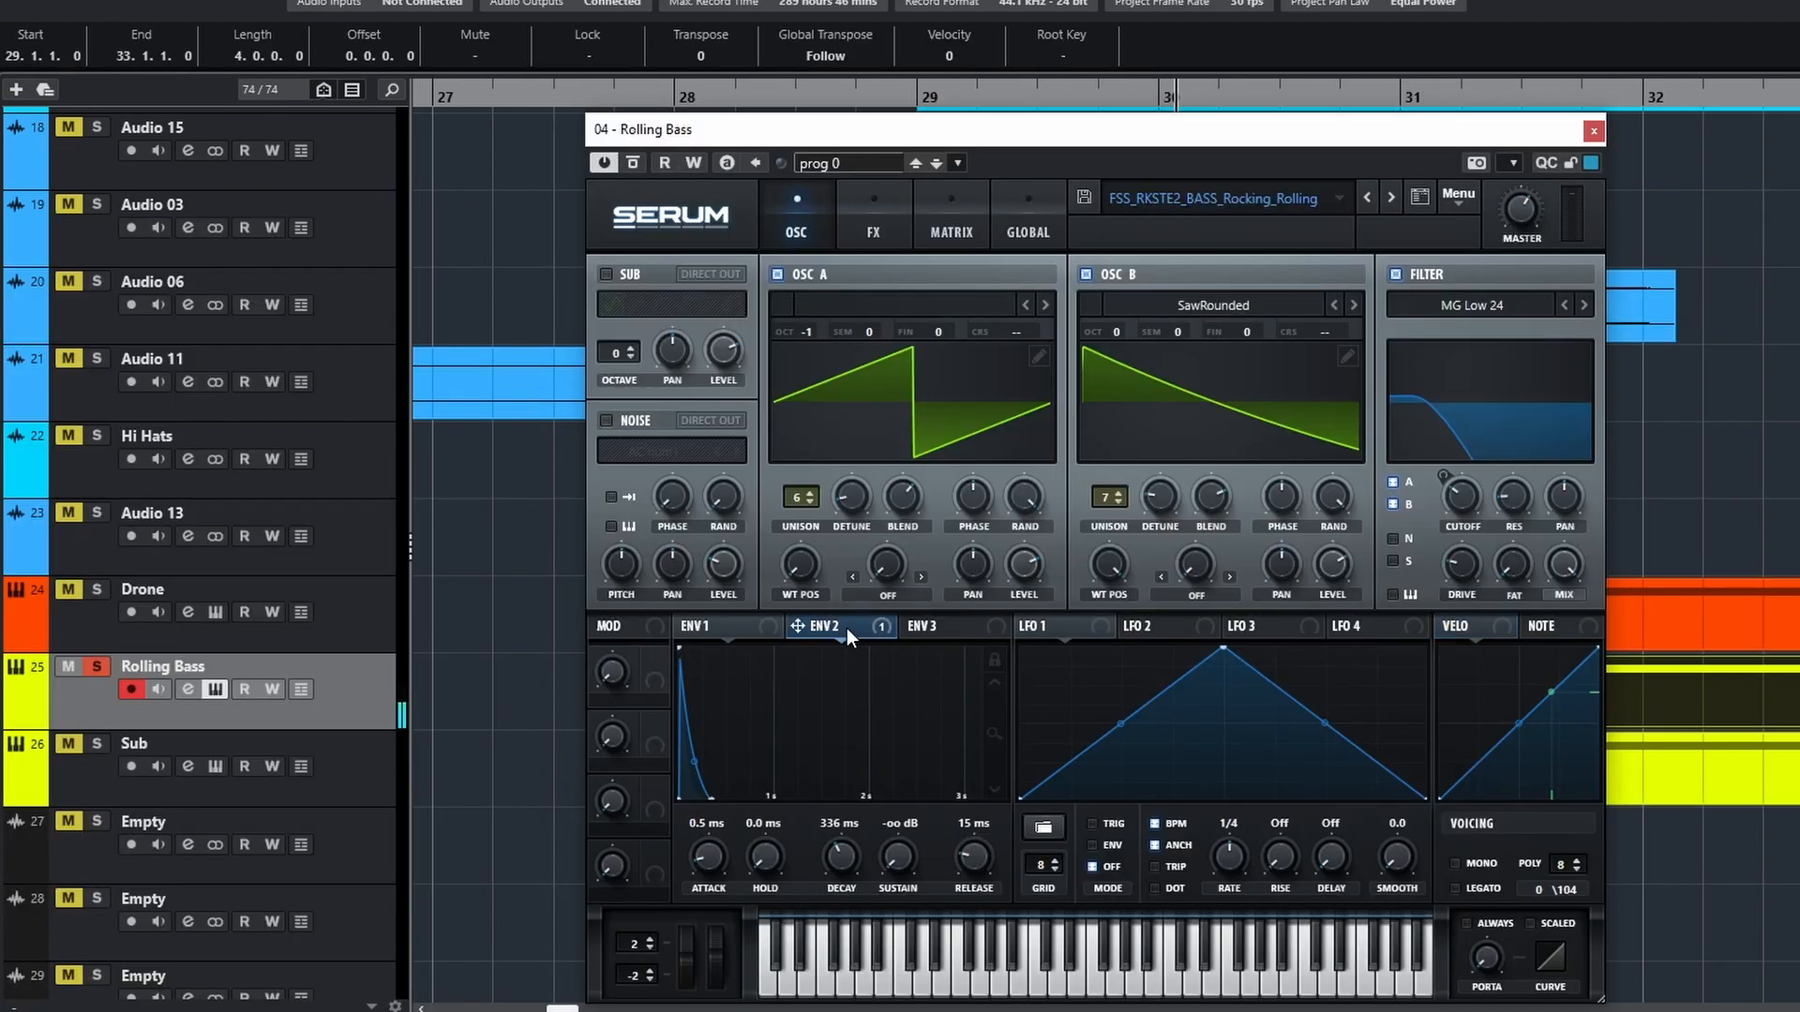
left_click(844, 628)
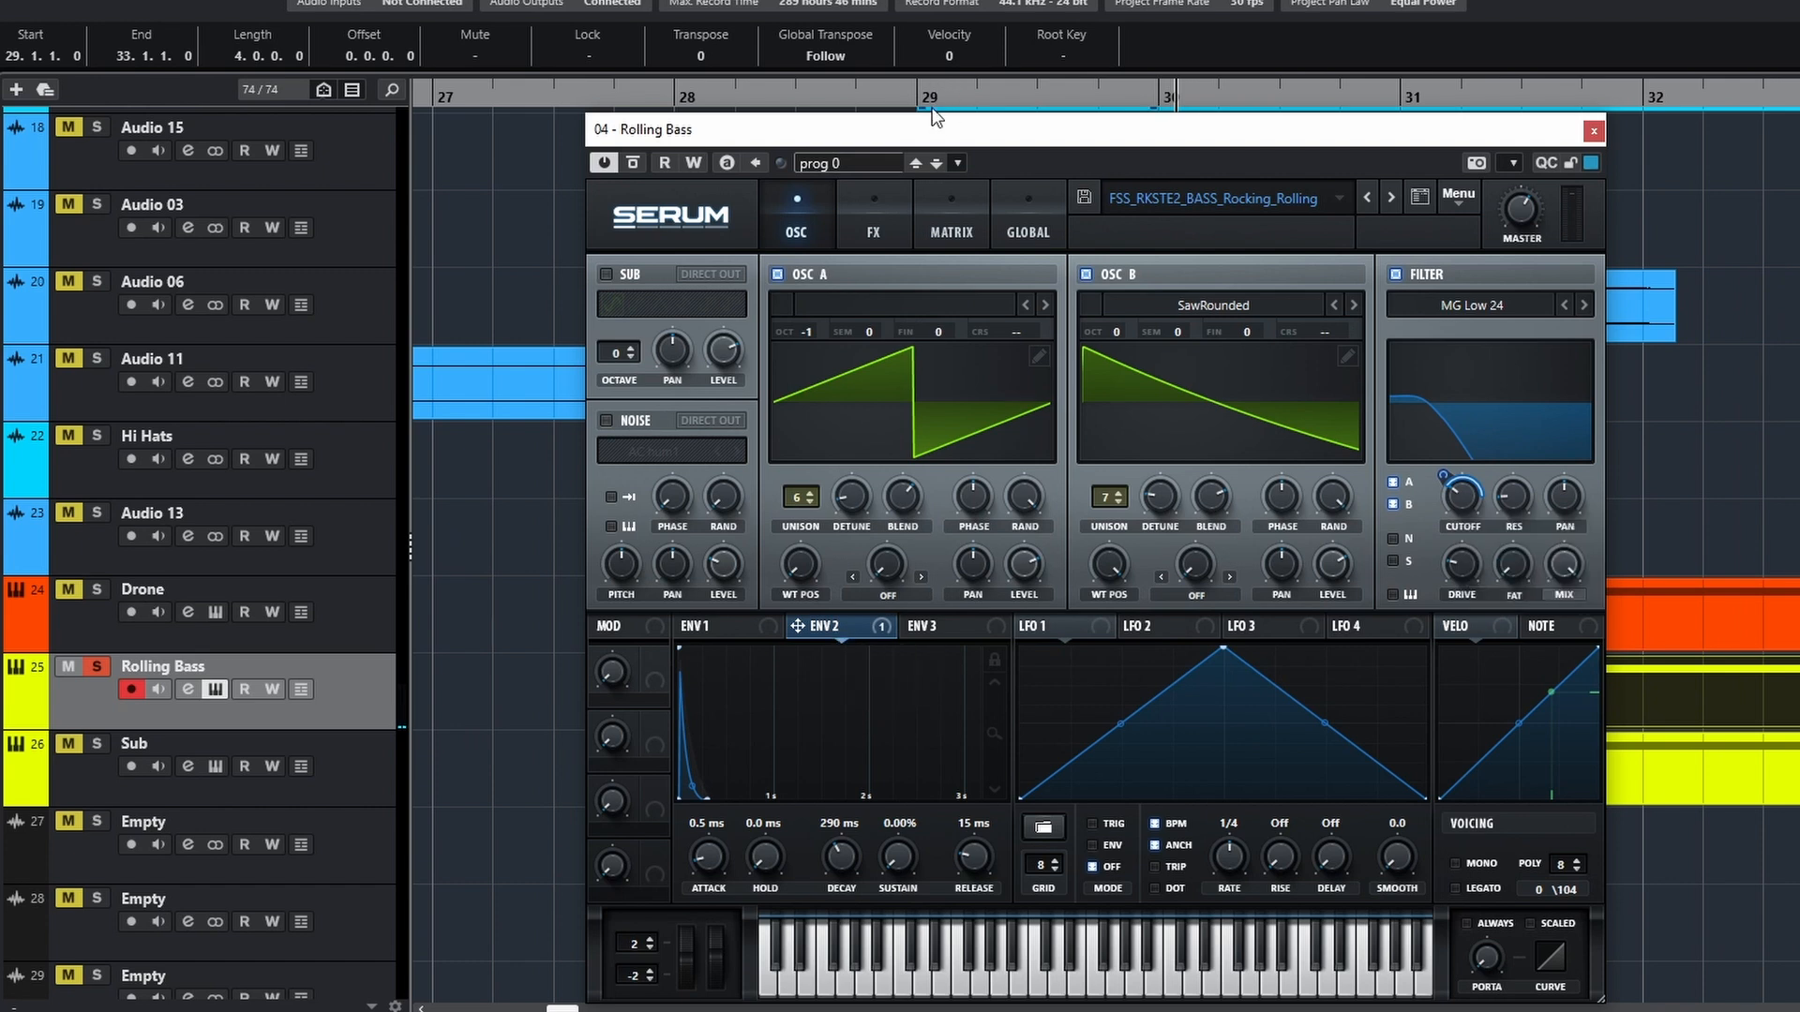
left_click(896, 93)
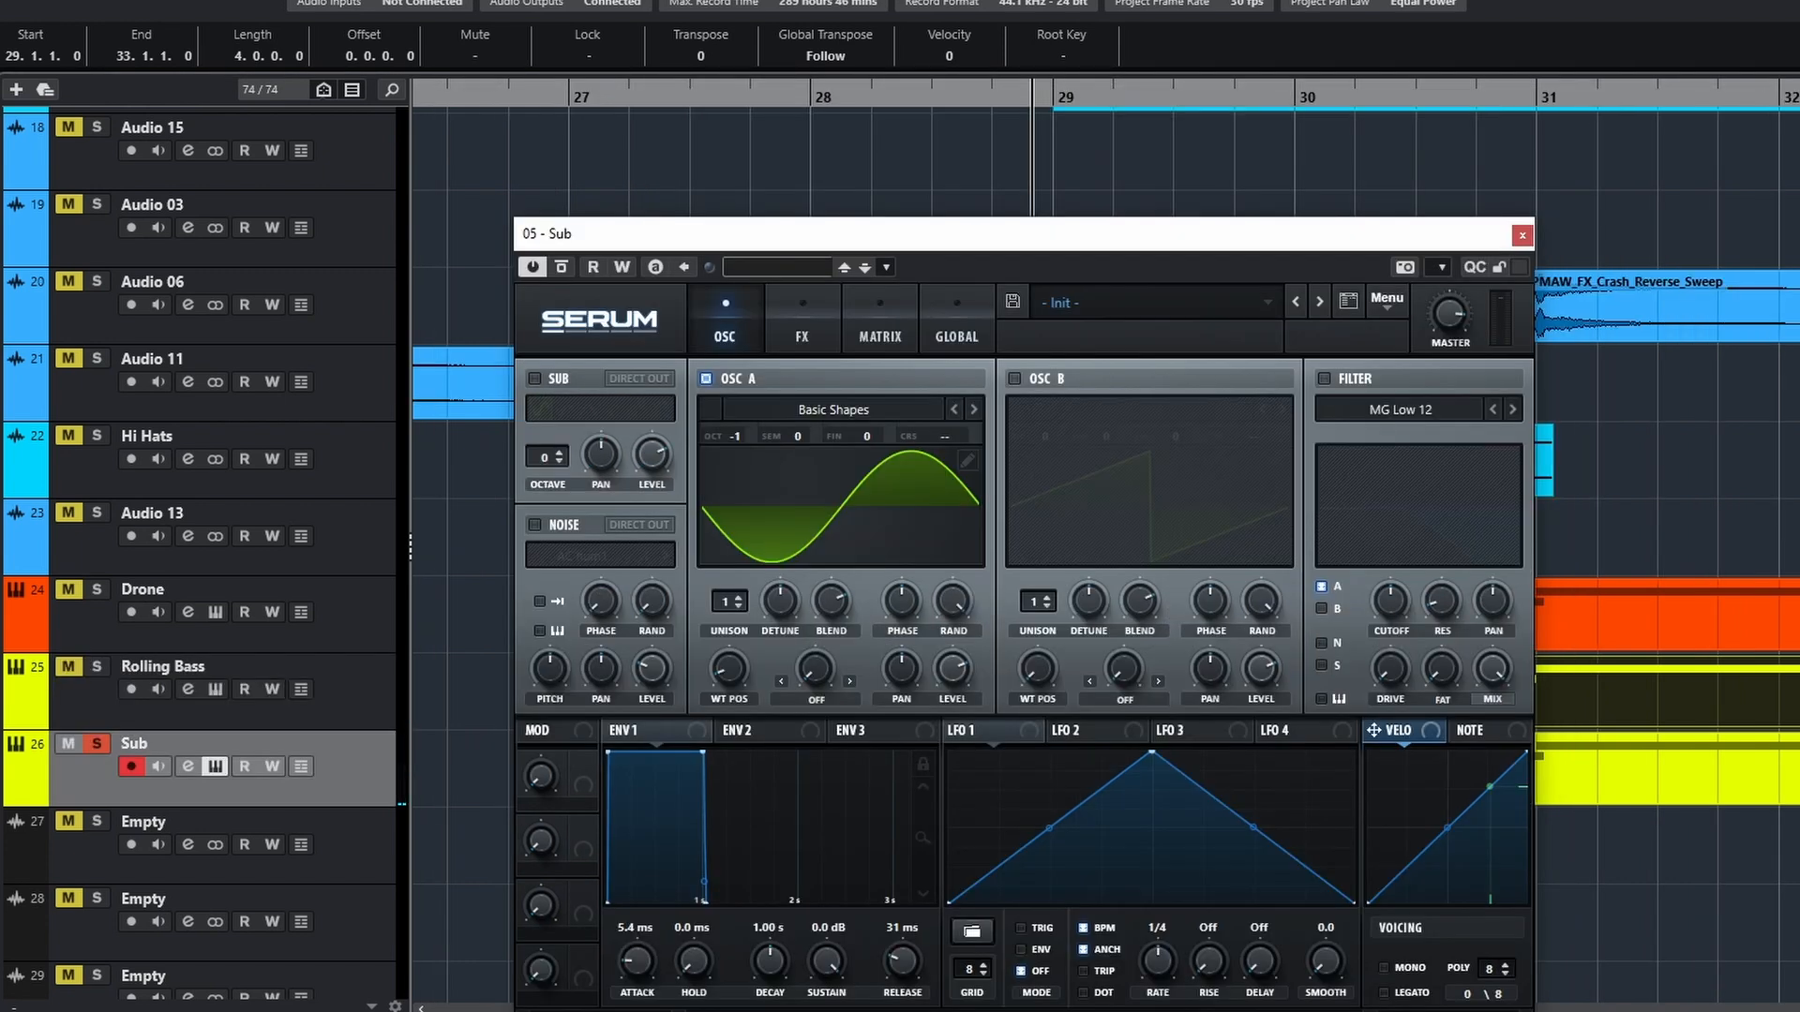
Play the soloed Sub with the SPAN analyser in view, and play all the drum and bass layers together from before bar 29
left_click_drag(1796, 311, 1528, 304)
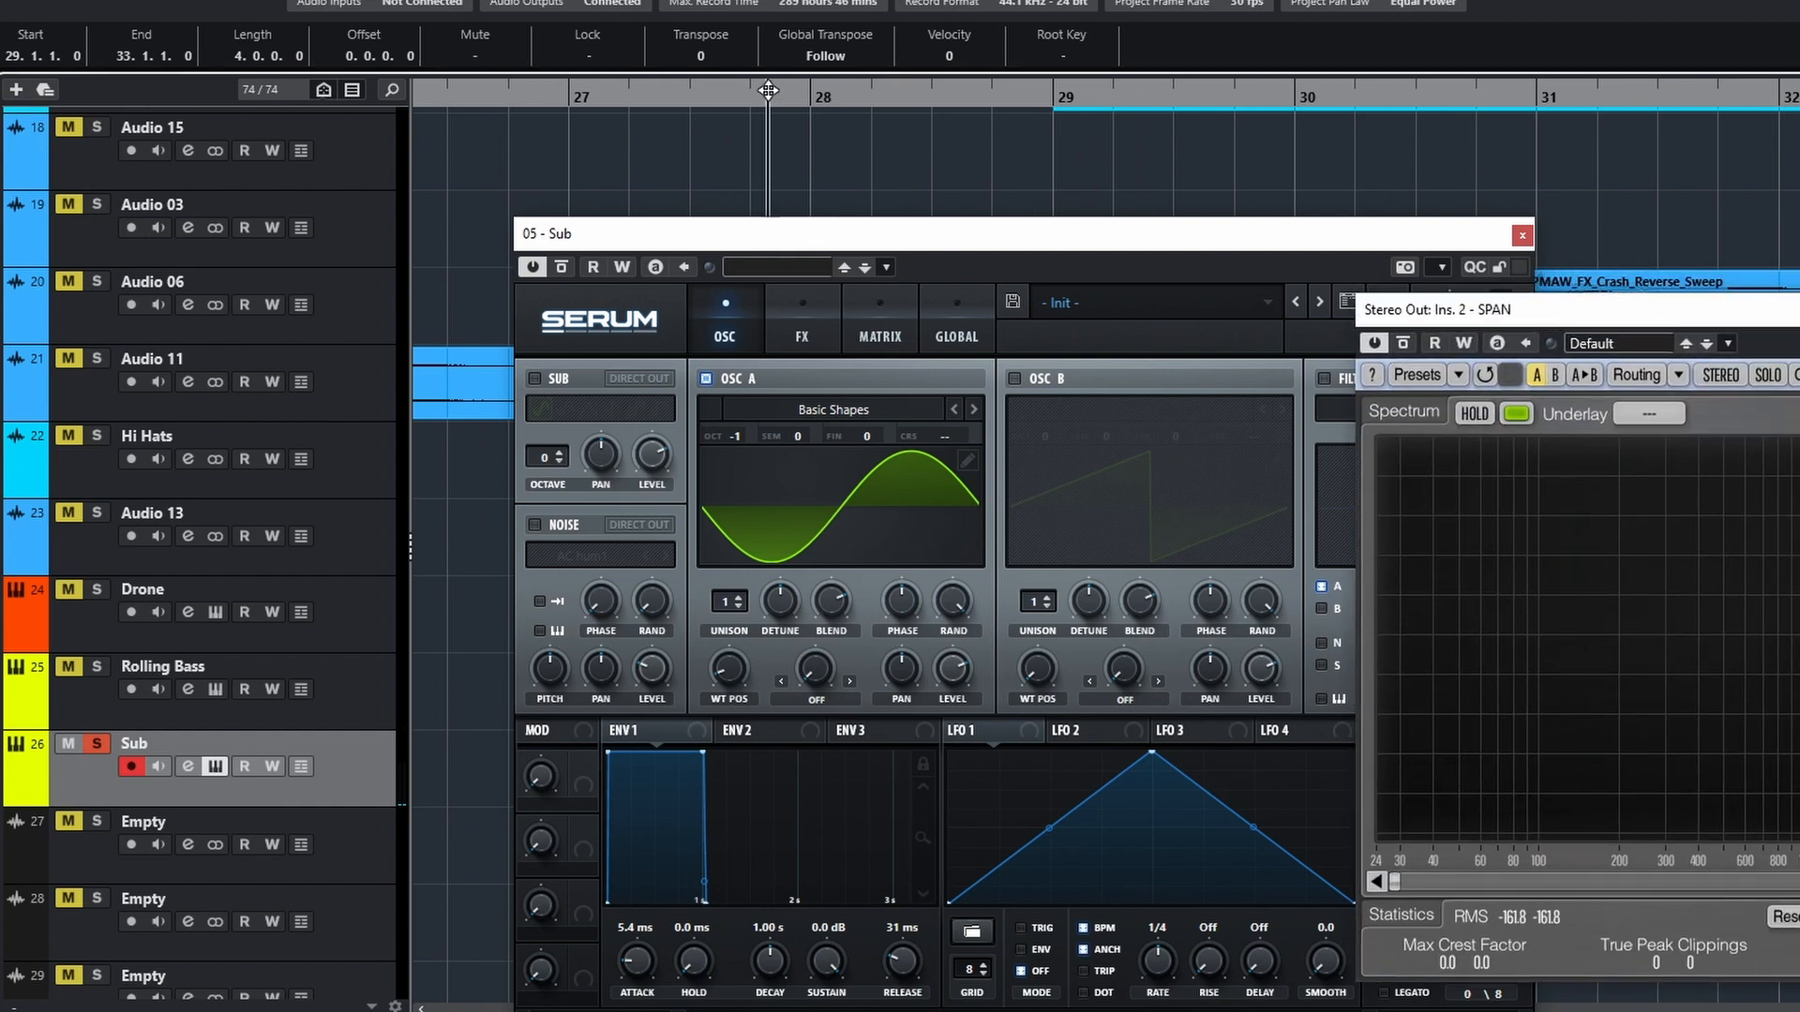
key("space")
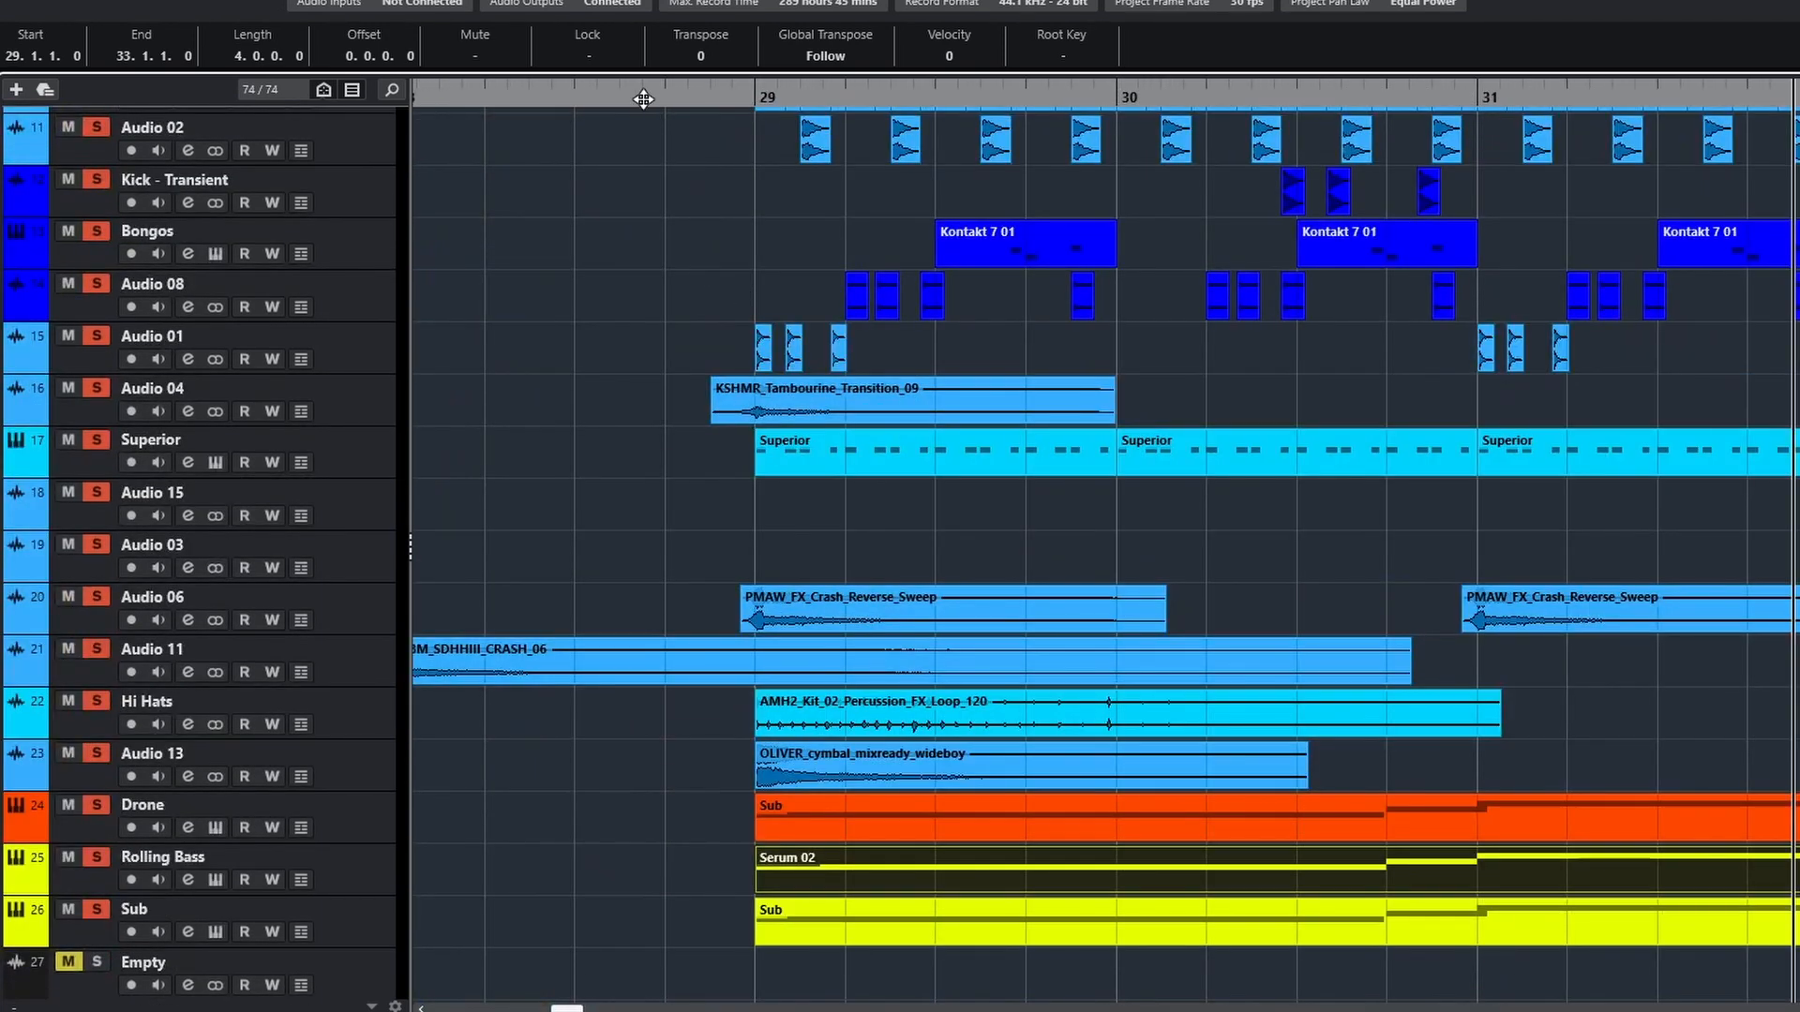
left_click(647, 98)
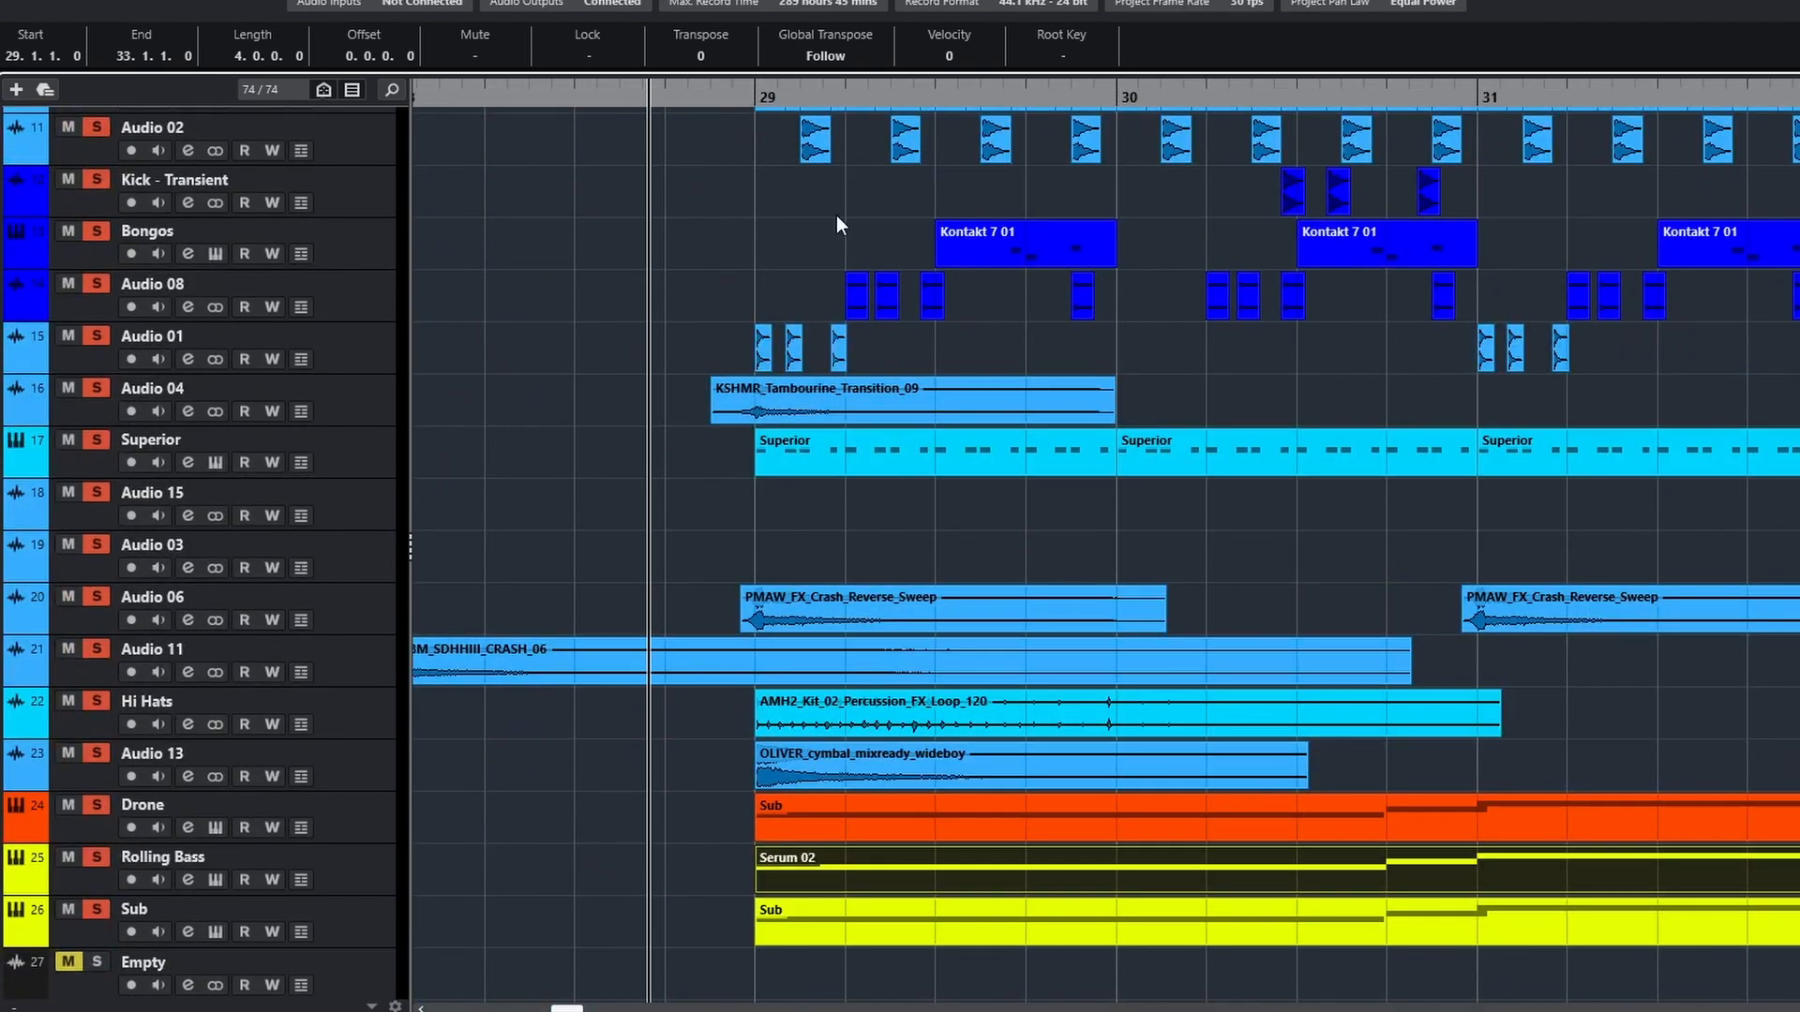
left_click(1209, 558)
key("space")
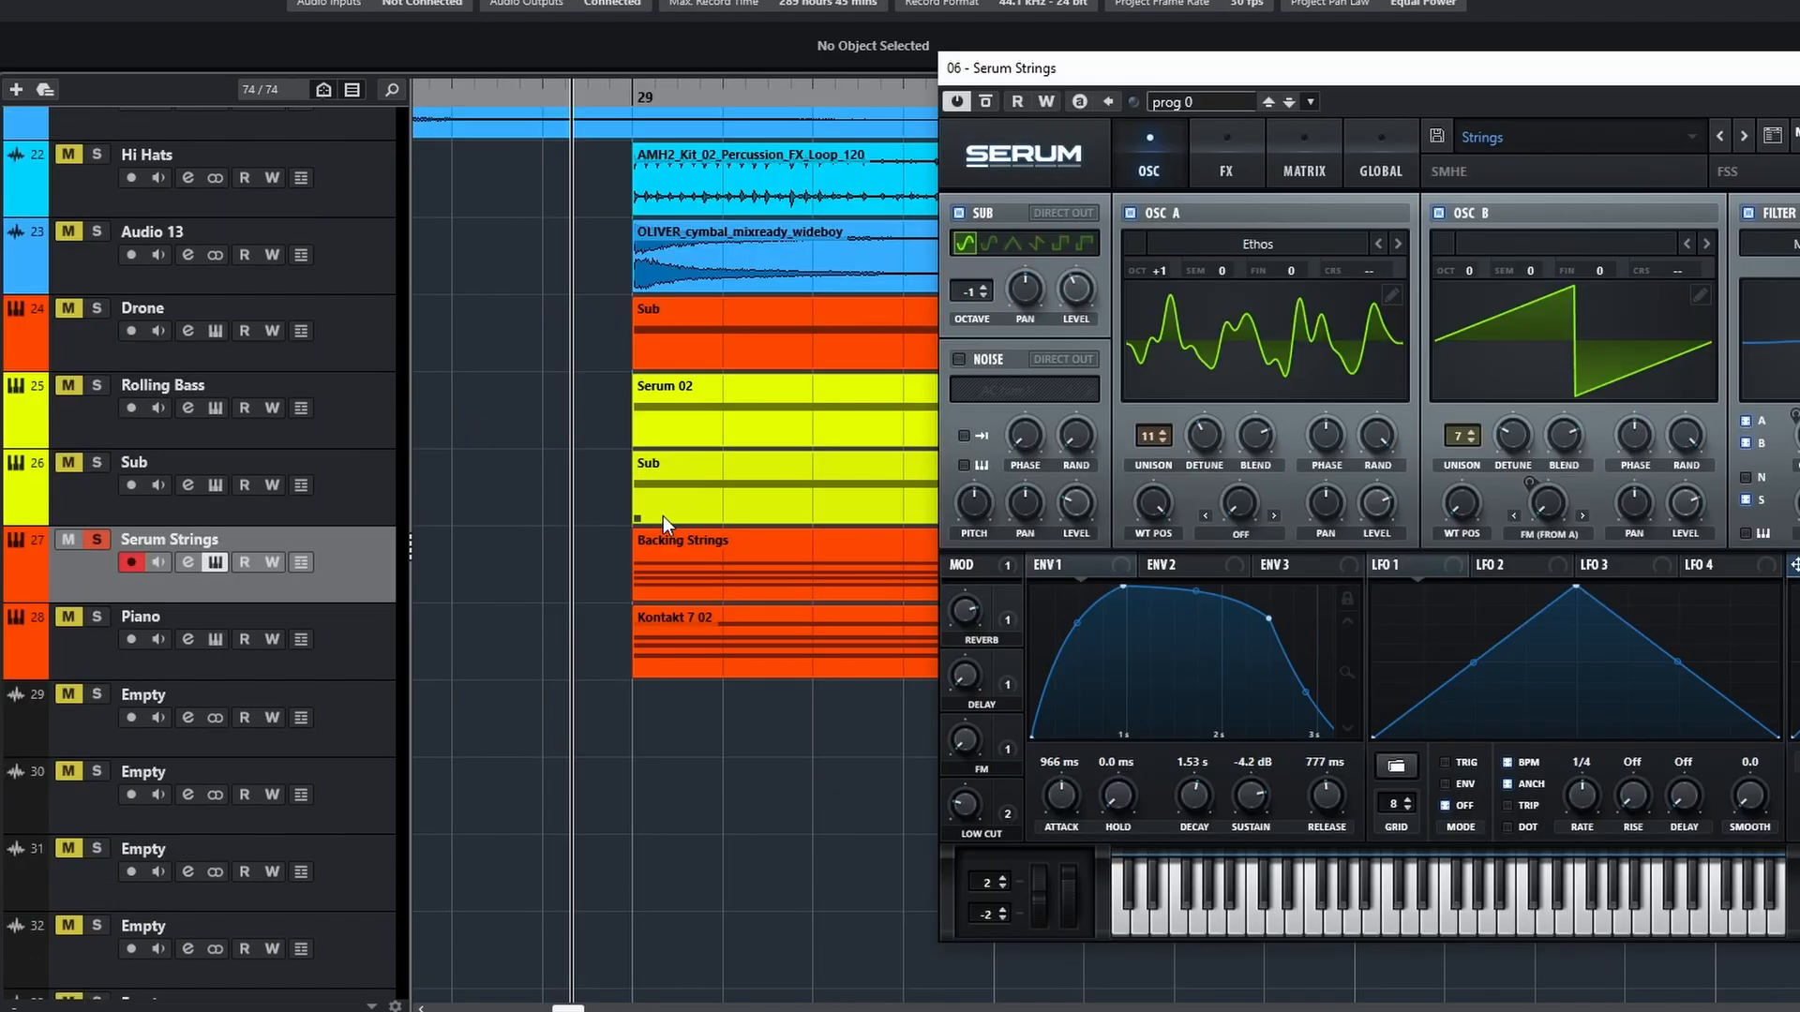
Play the soloed Serum Strings with its Serum instrument in view, and audition the Piano with its Kontakt 7 02 notes and Noire Pure instrument
left_click_drag(1457, 69, 1339, 93)
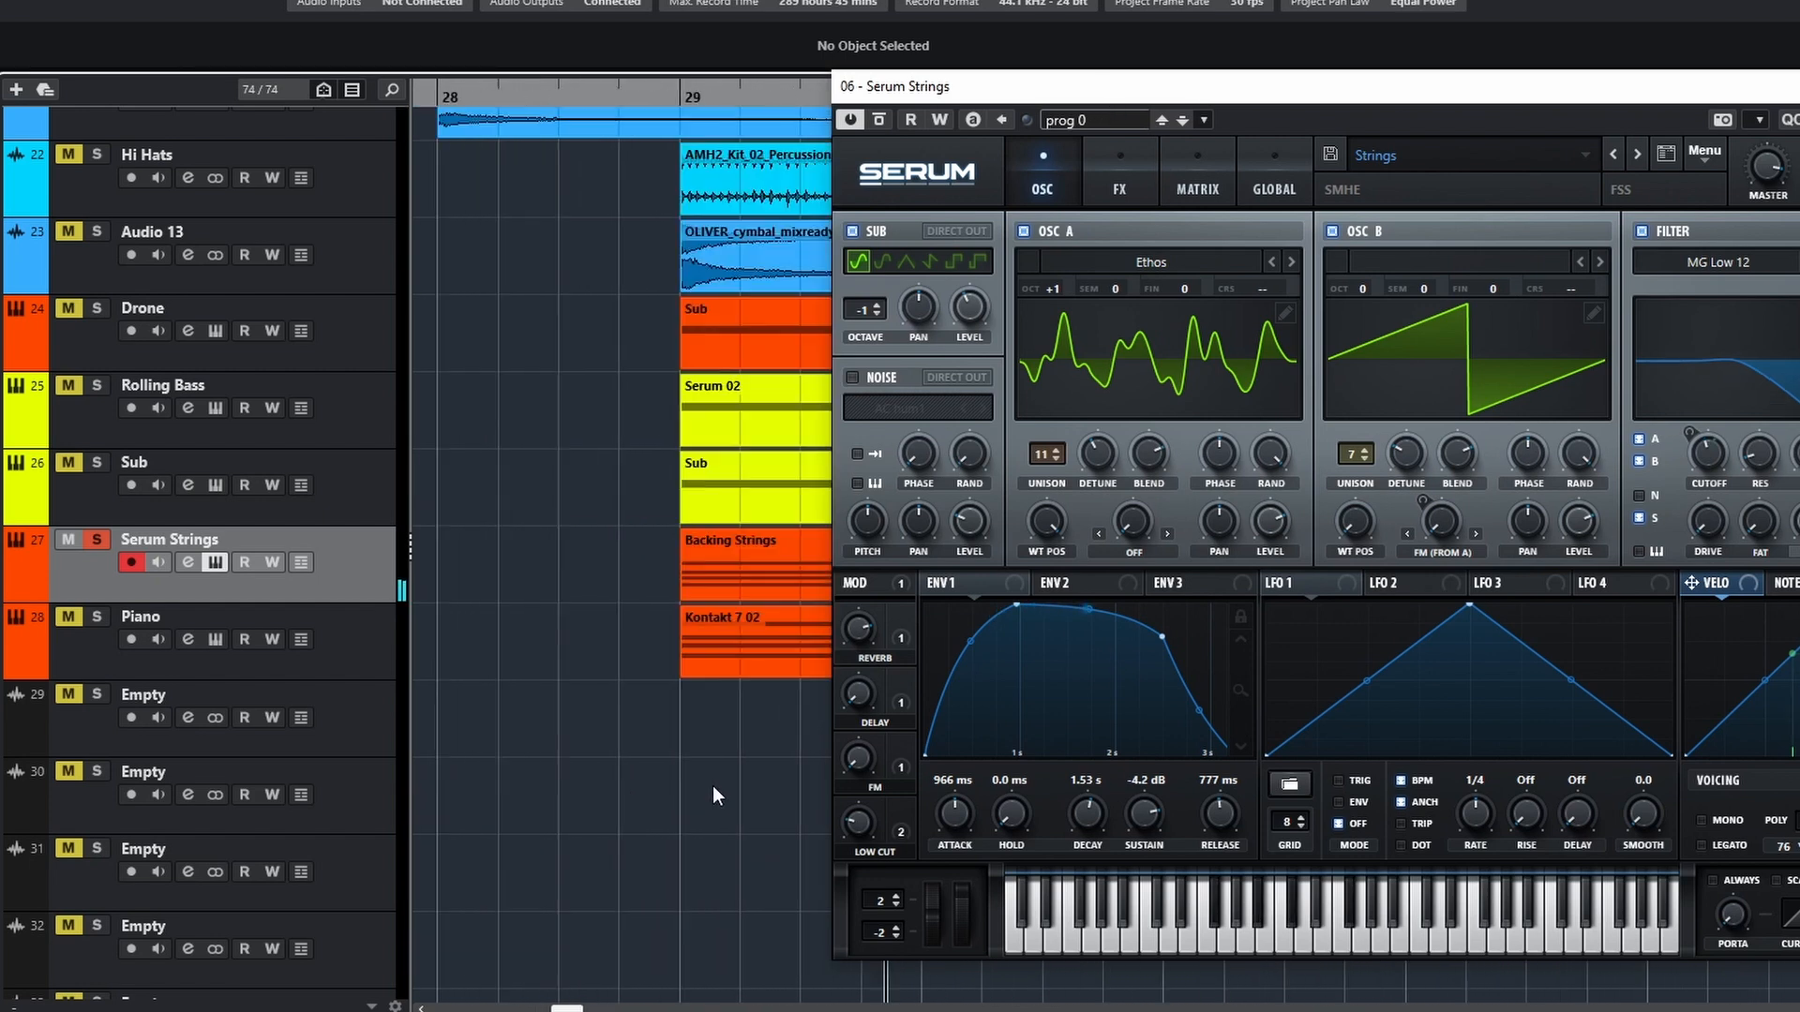
left_click_drag(1123, 88, 1168, 109)
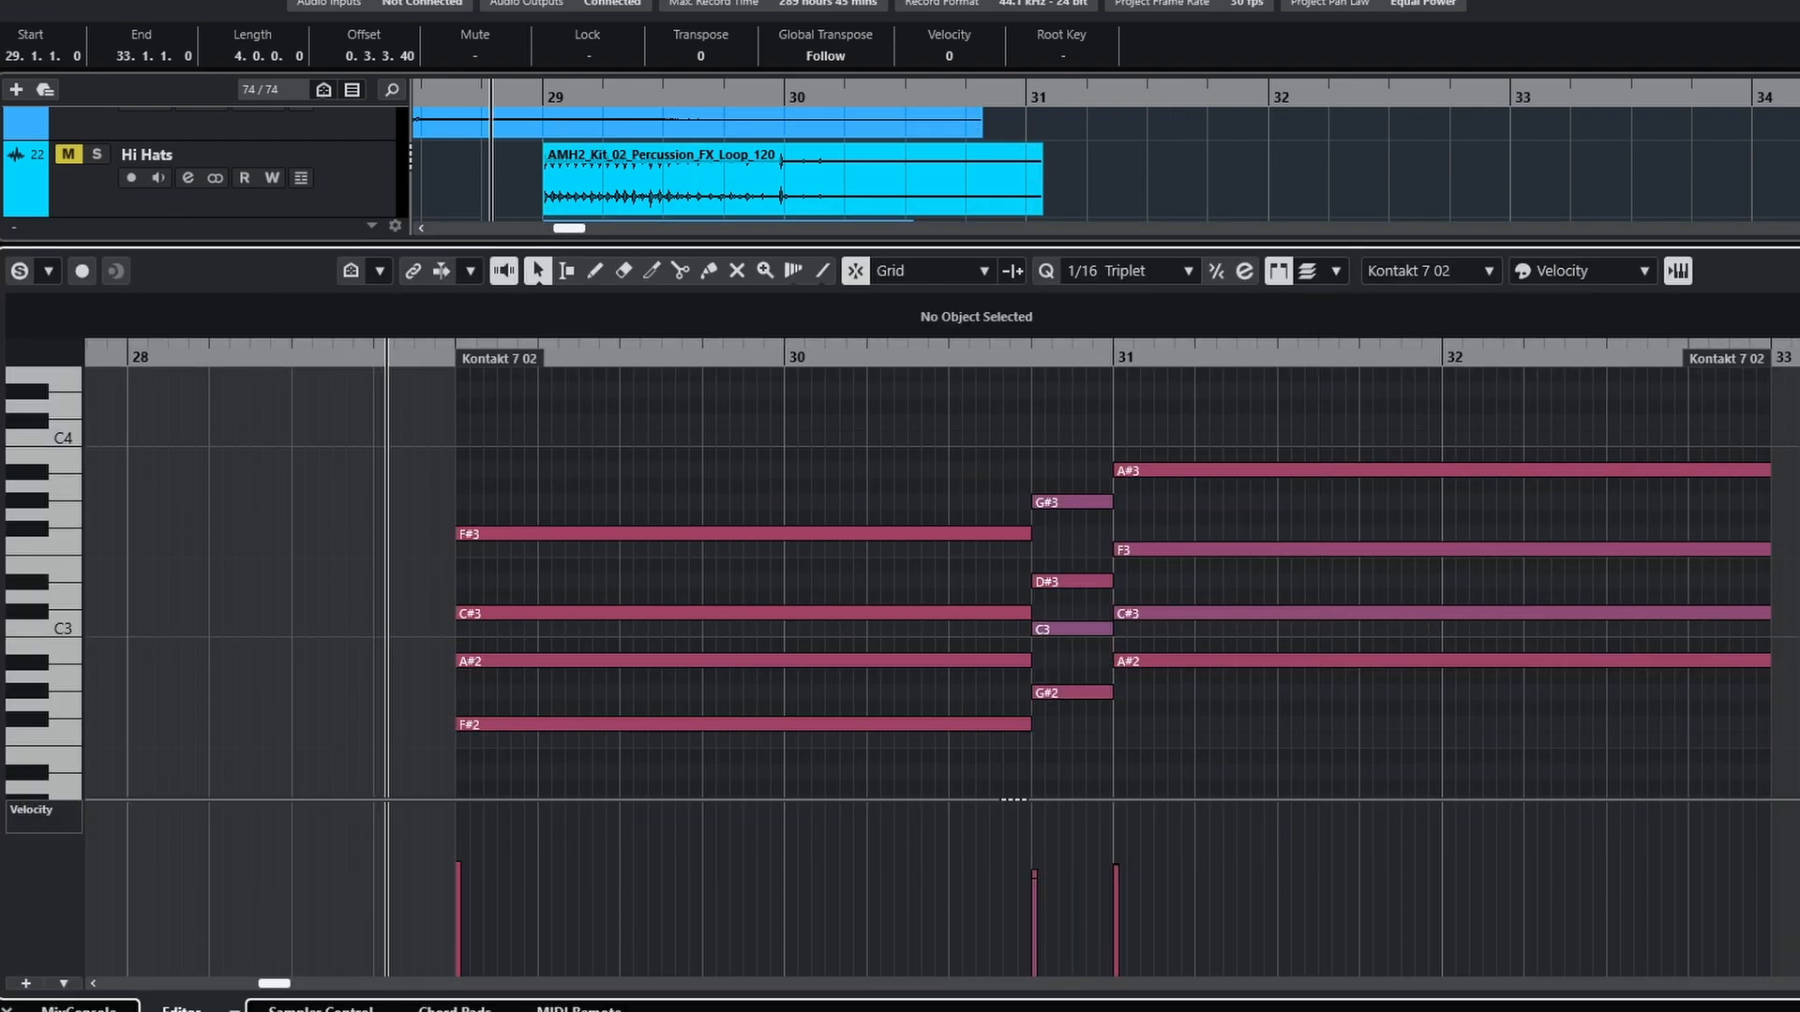
left_click_drag(1034, 208, 971, 155)
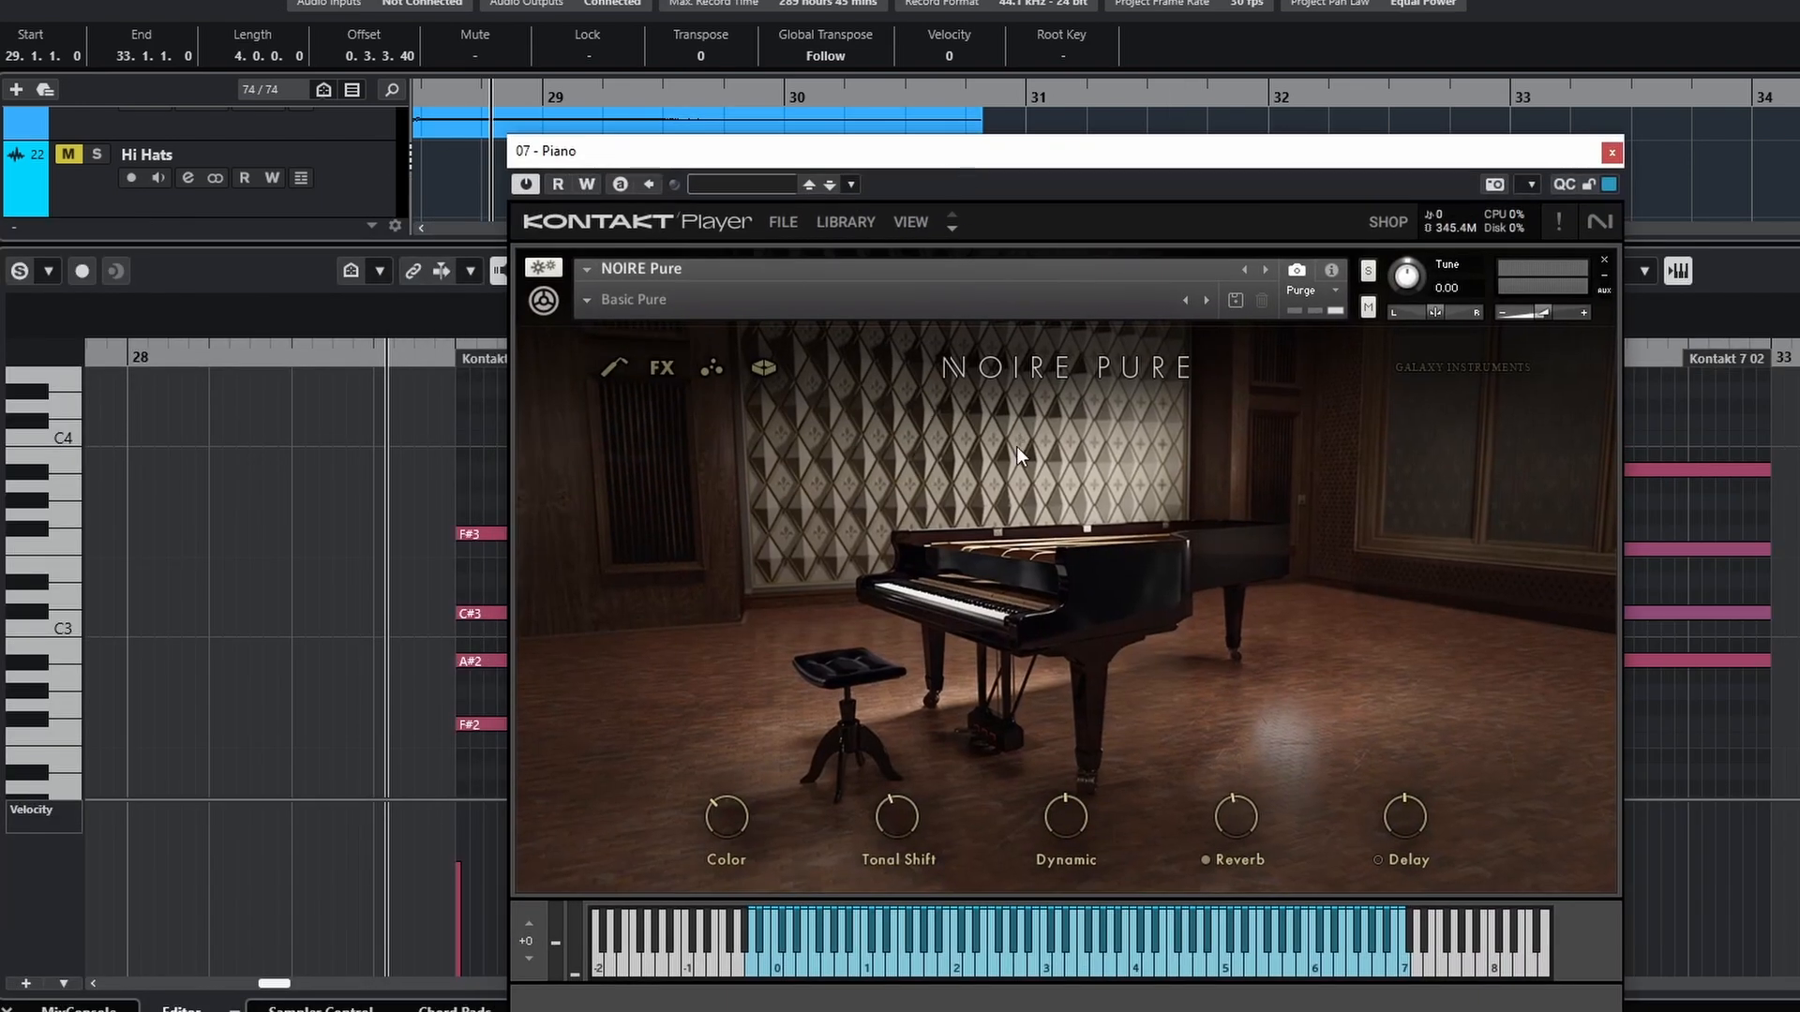
key("space")
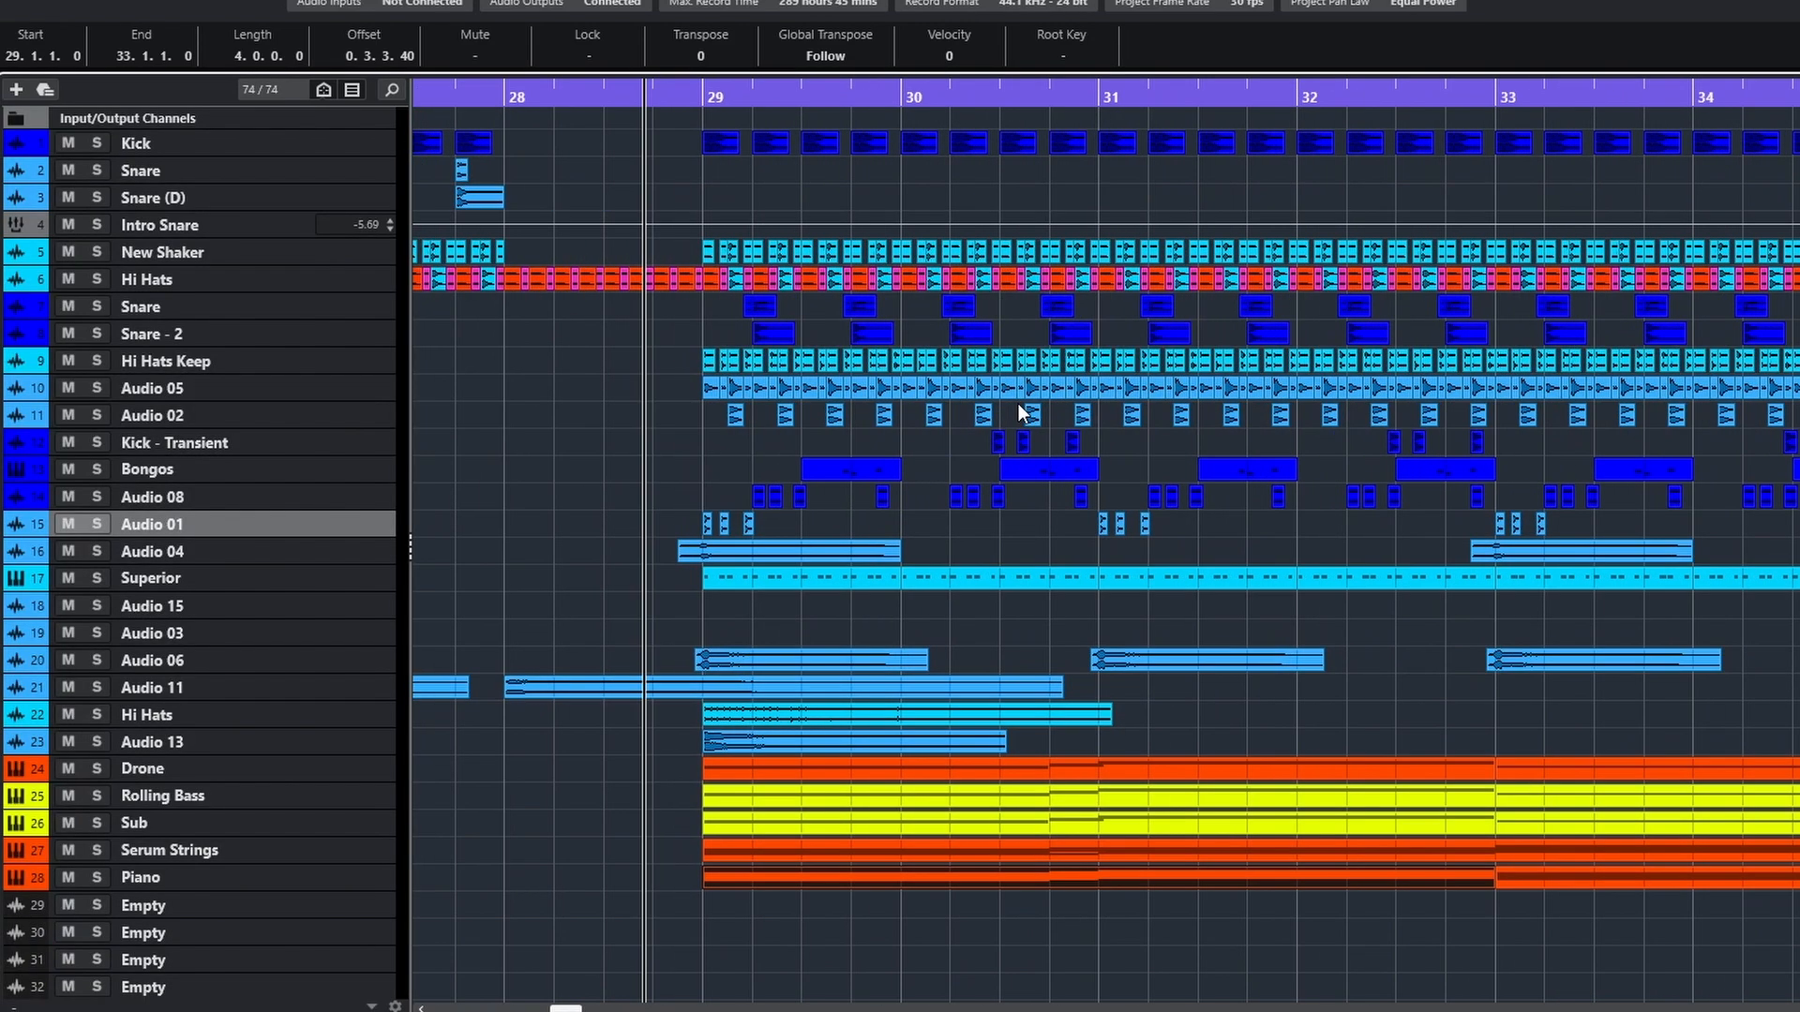
Play all layers from before bar 29, and play the soloed Low Lead while examining the notes of its Techno Stab part at bar 29
key("space")
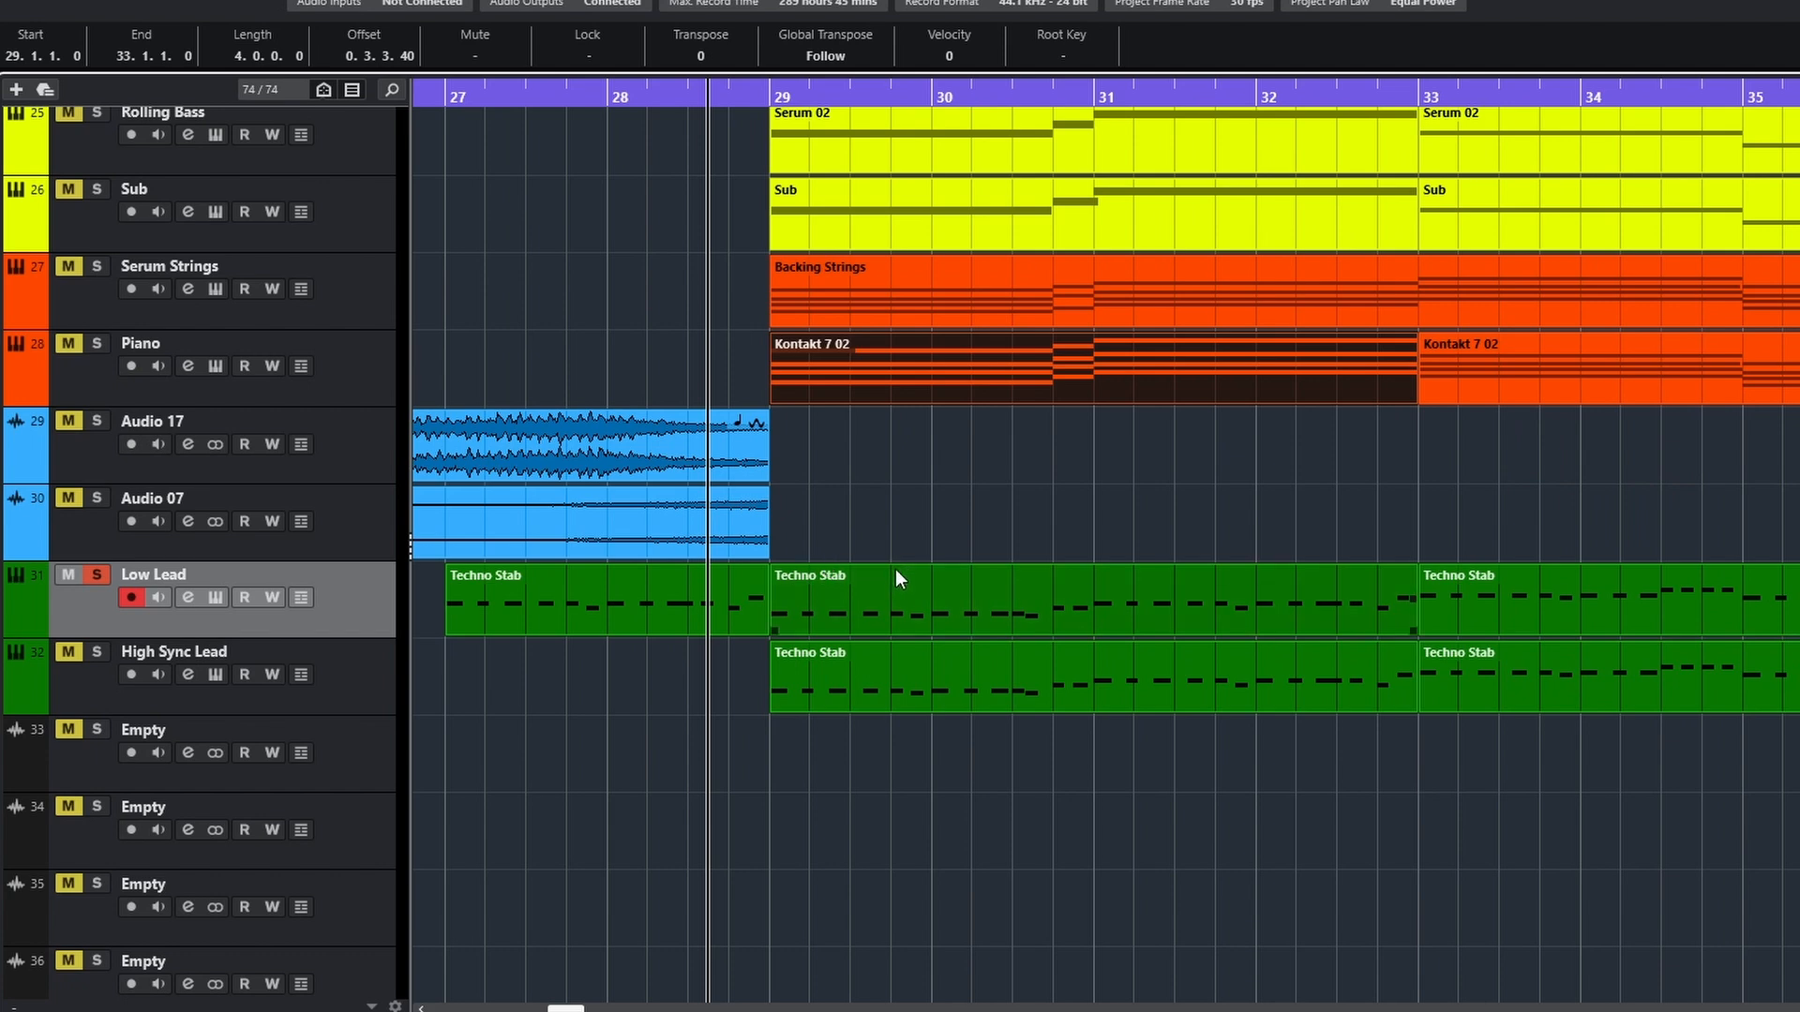
scroll(983, 614, "up", 1)
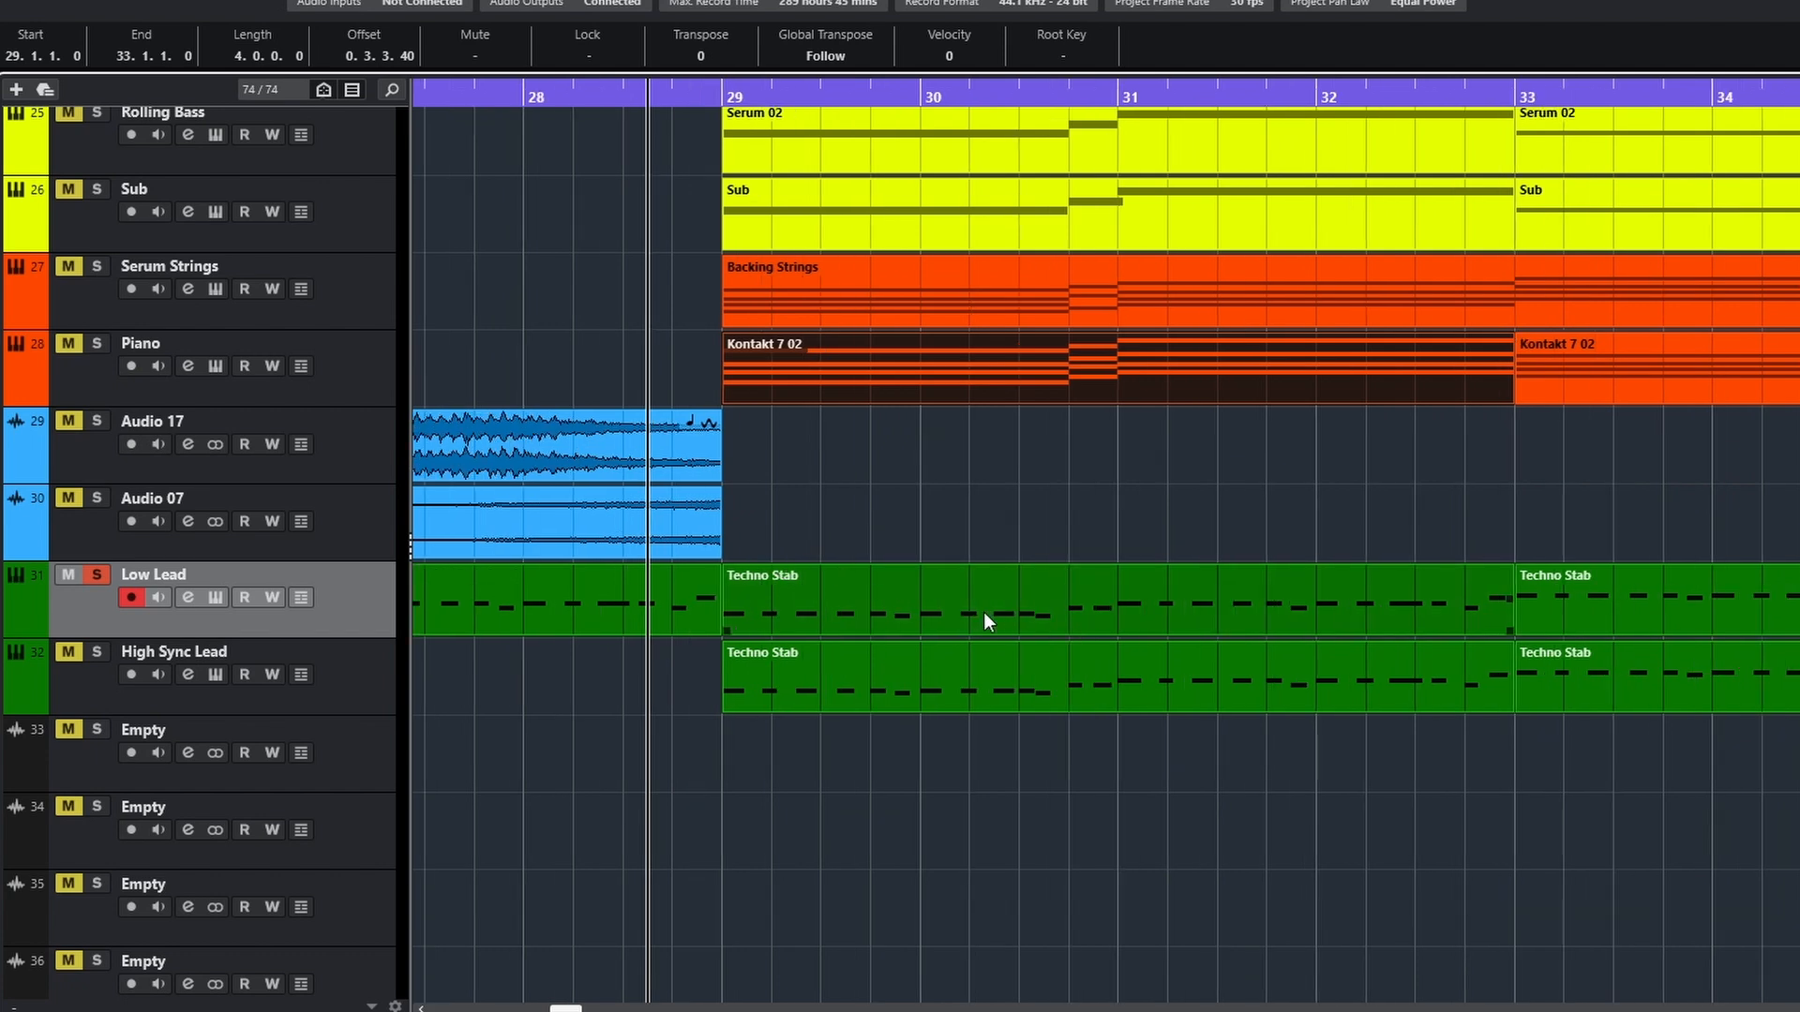
key("space")
left_click(1341, 607)
double_click(1341, 606)
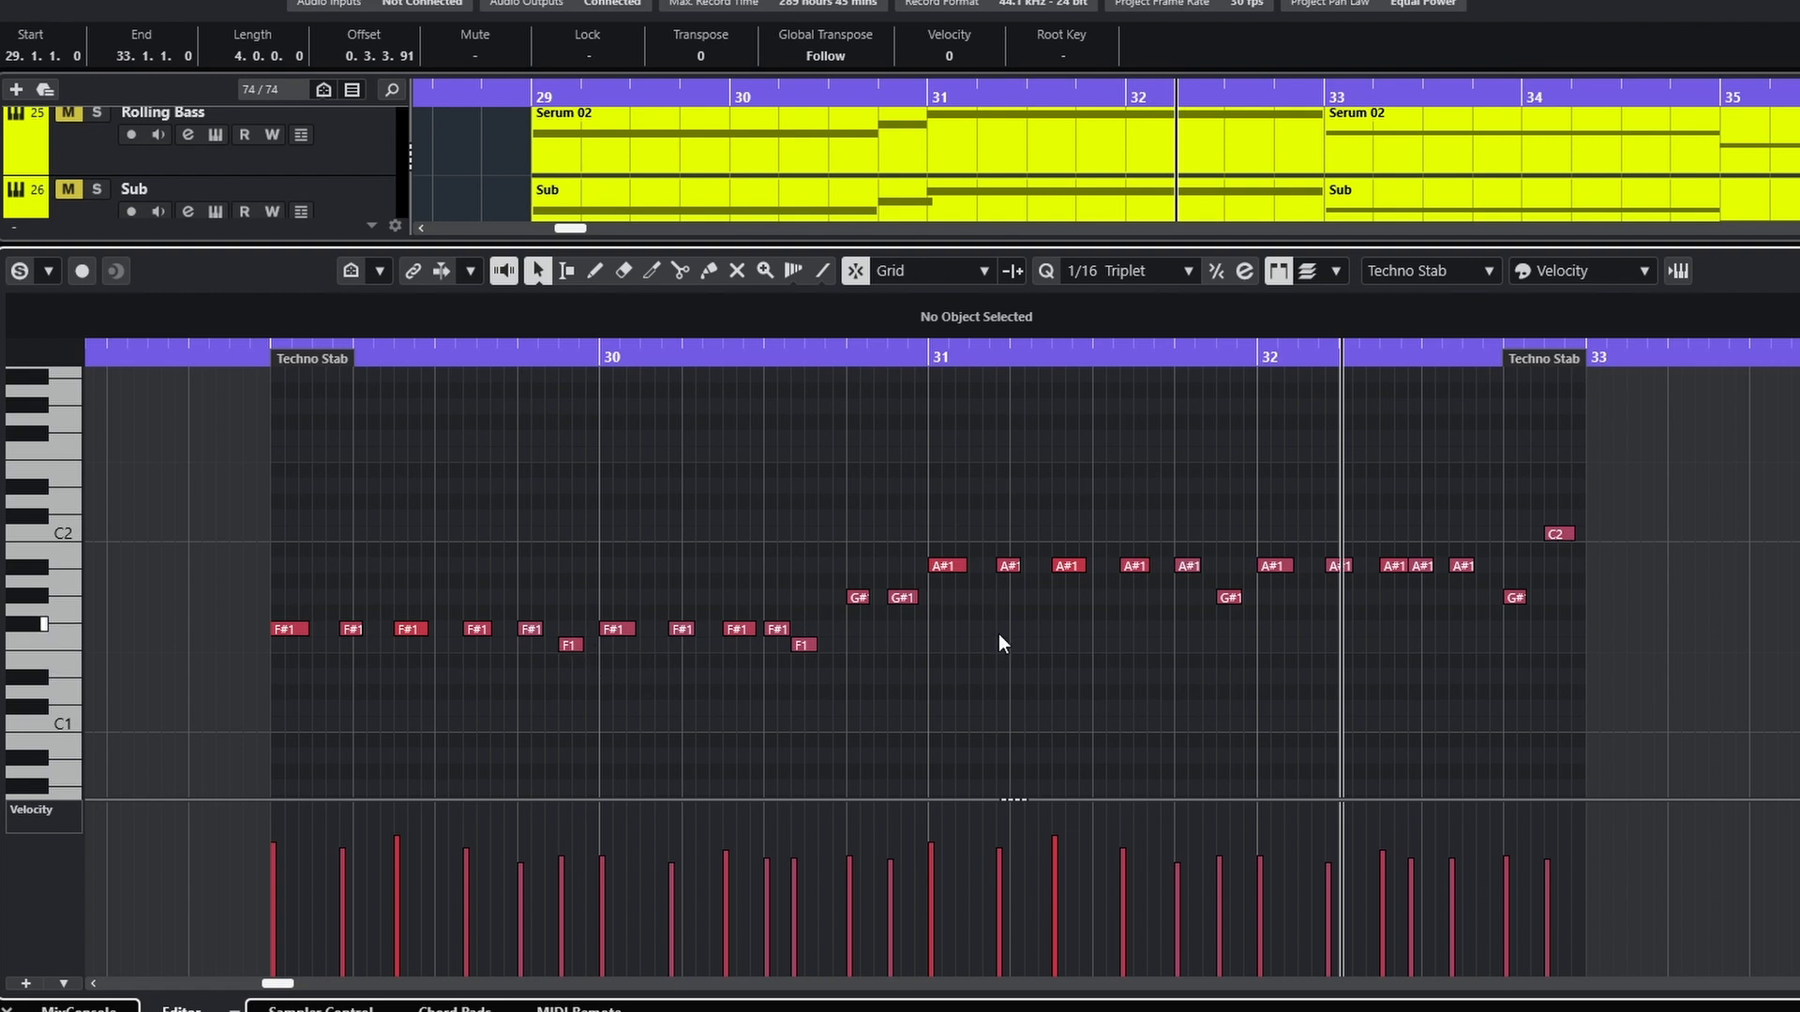
left_click(8, 1009)
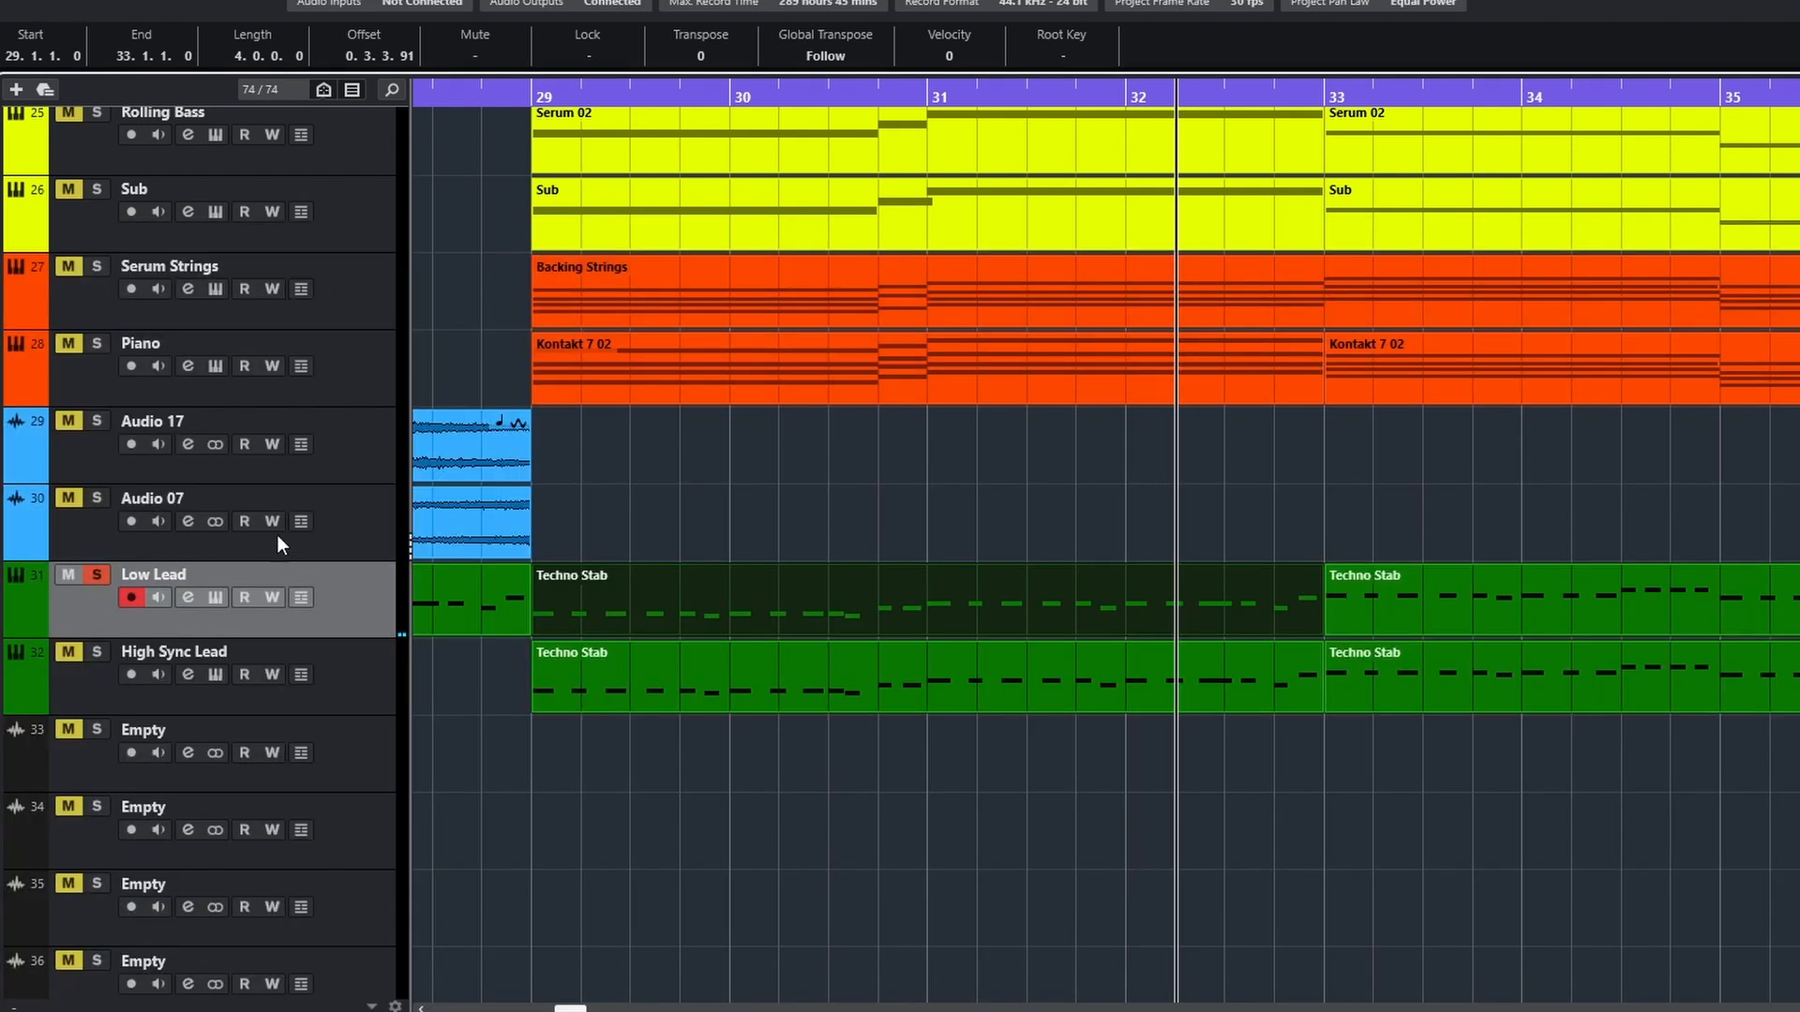
View the instruments of Low Lead and High Sync Lead while playing the leads around bar 29, and close the High Sync Lead's Serum
left_click(216, 597)
left_click_drag(641, 82, 671, 177)
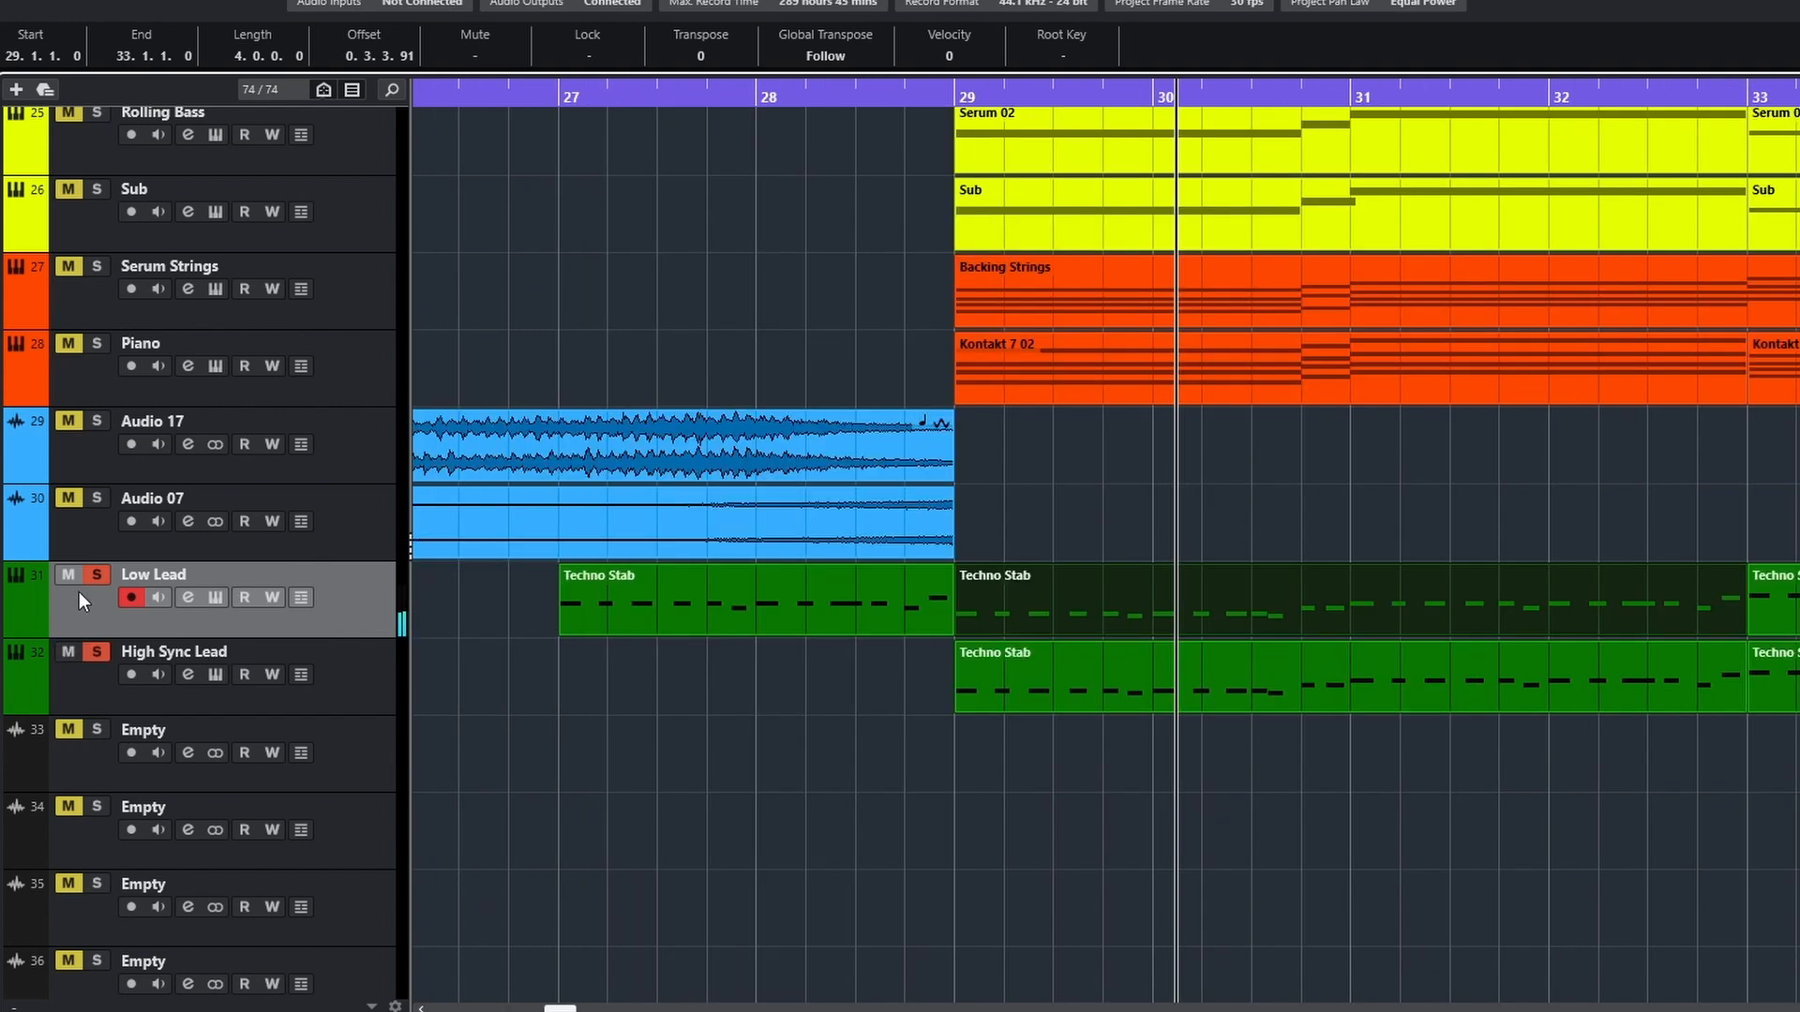
left_click(215, 675)
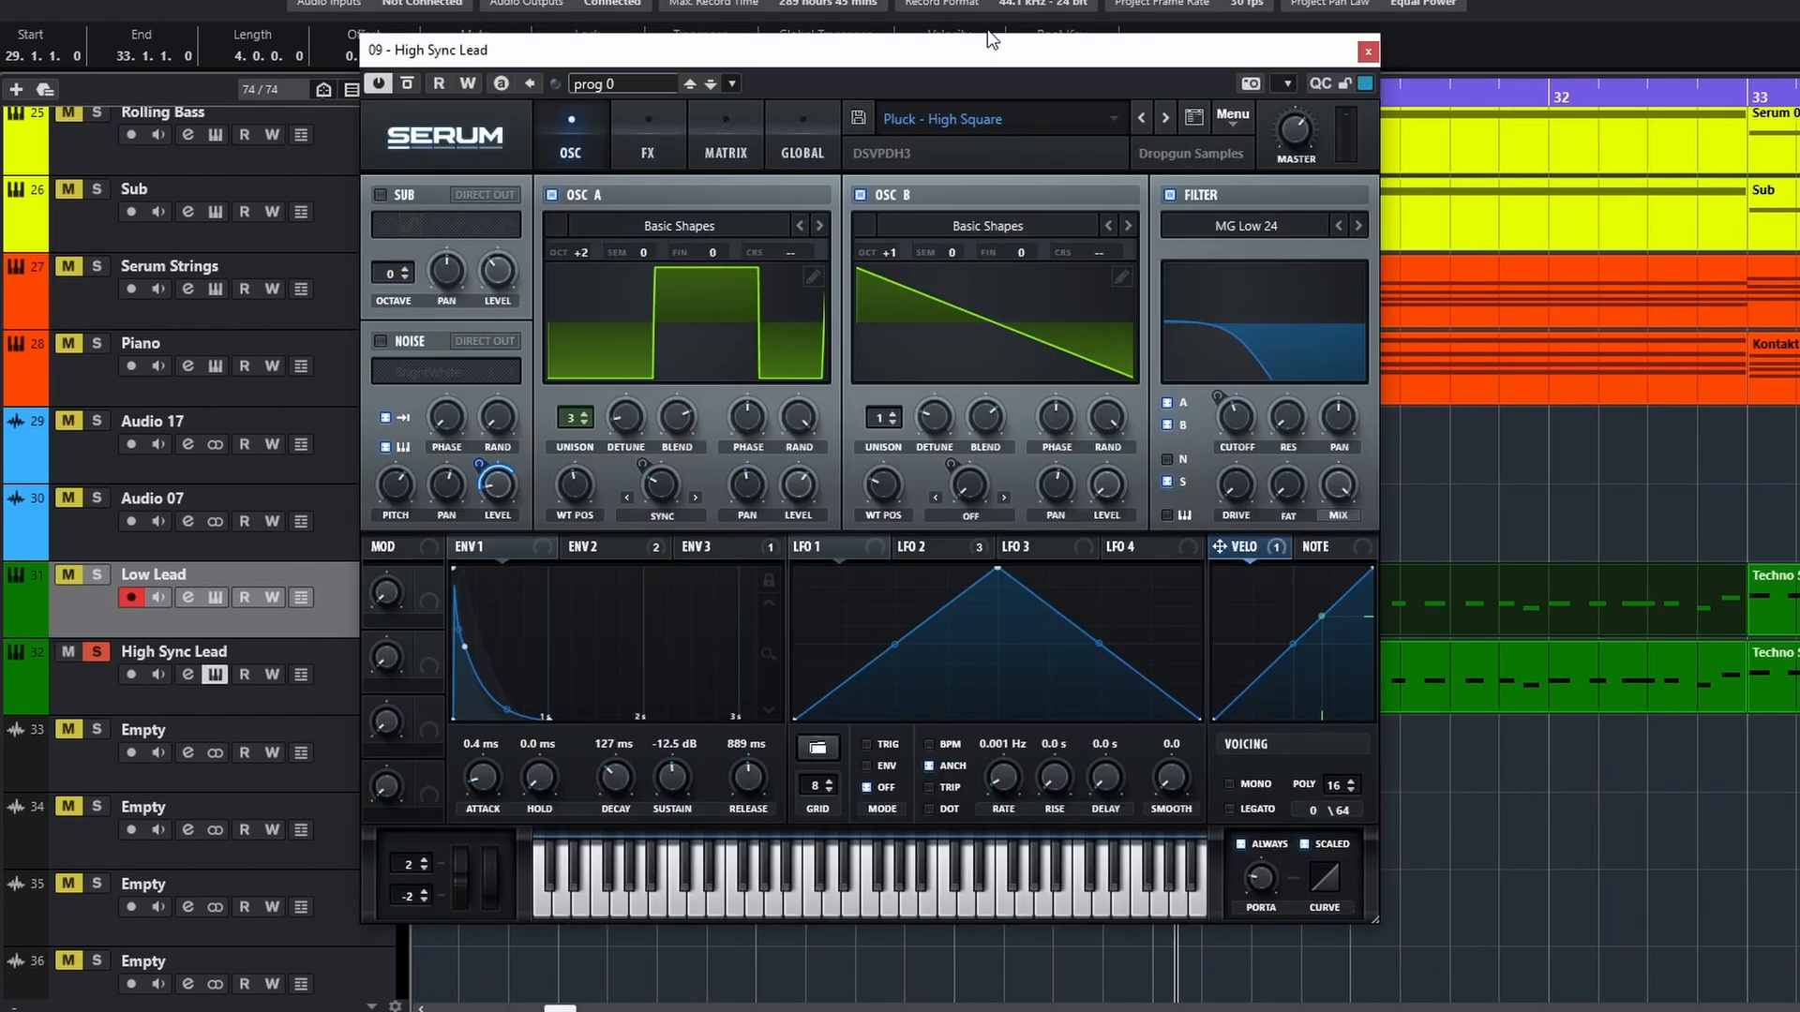
left_click_drag(995, 55, 1213, 254)
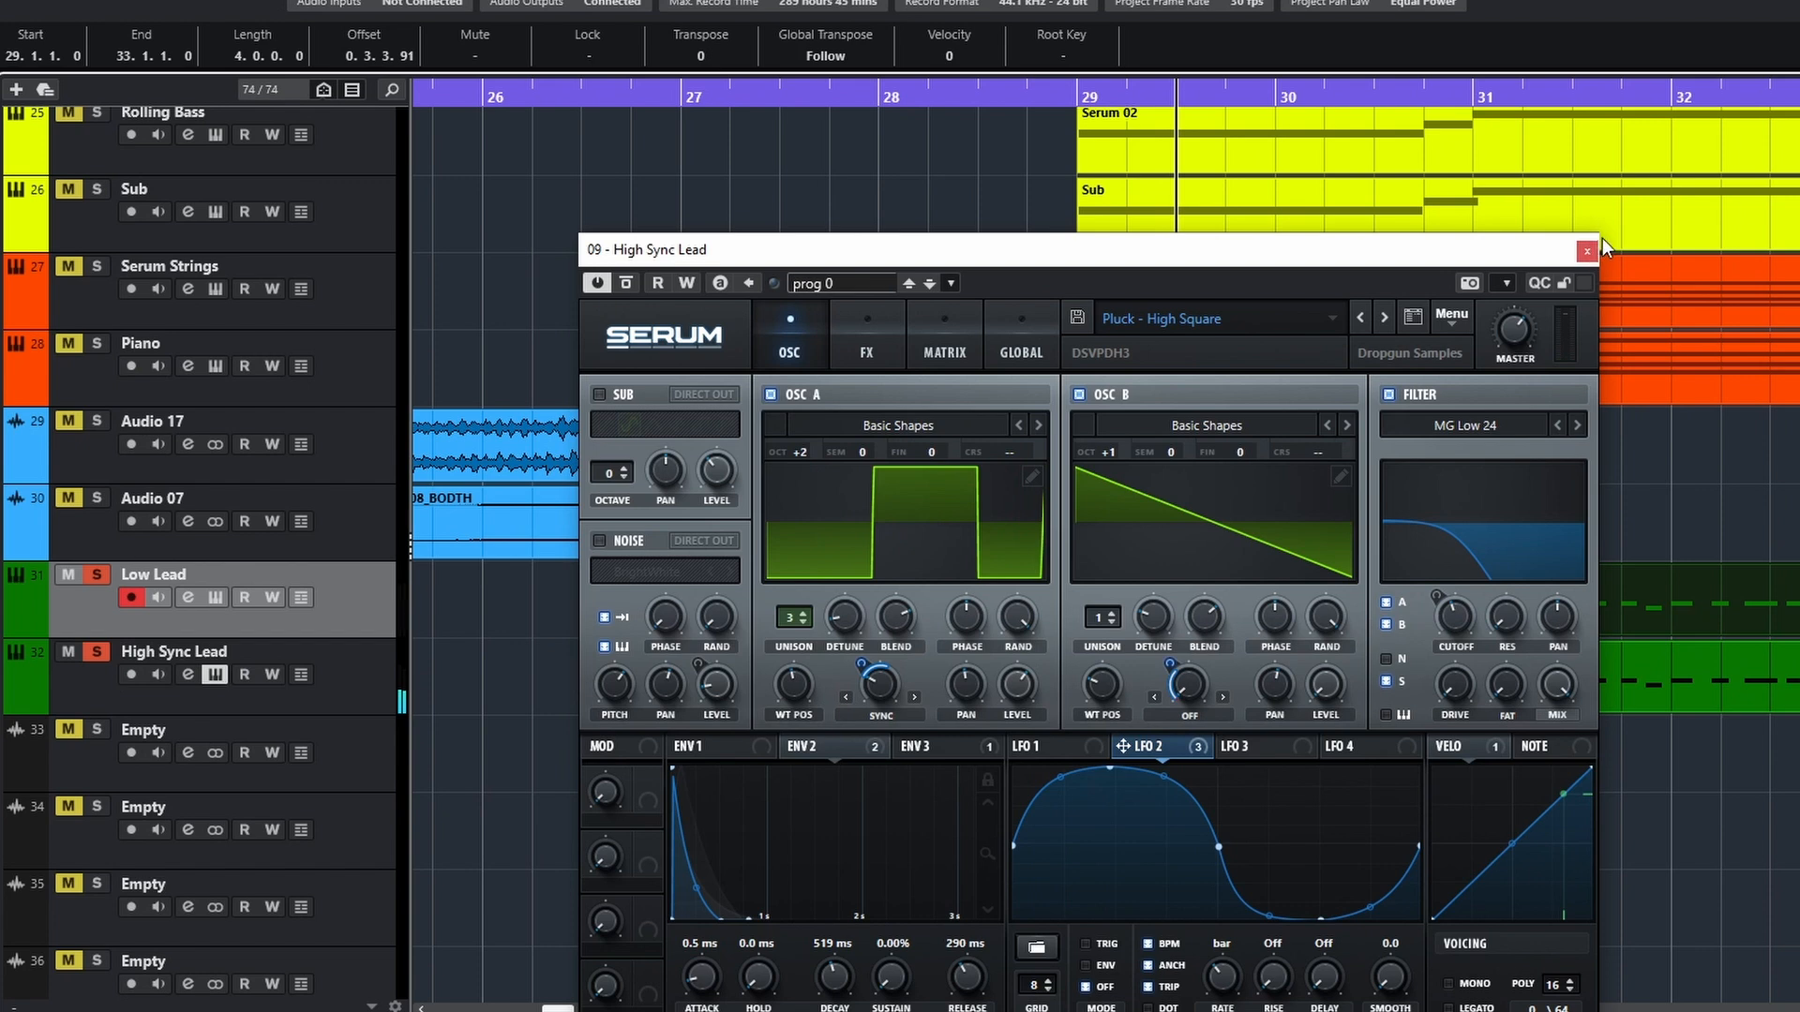
left_click(1587, 251)
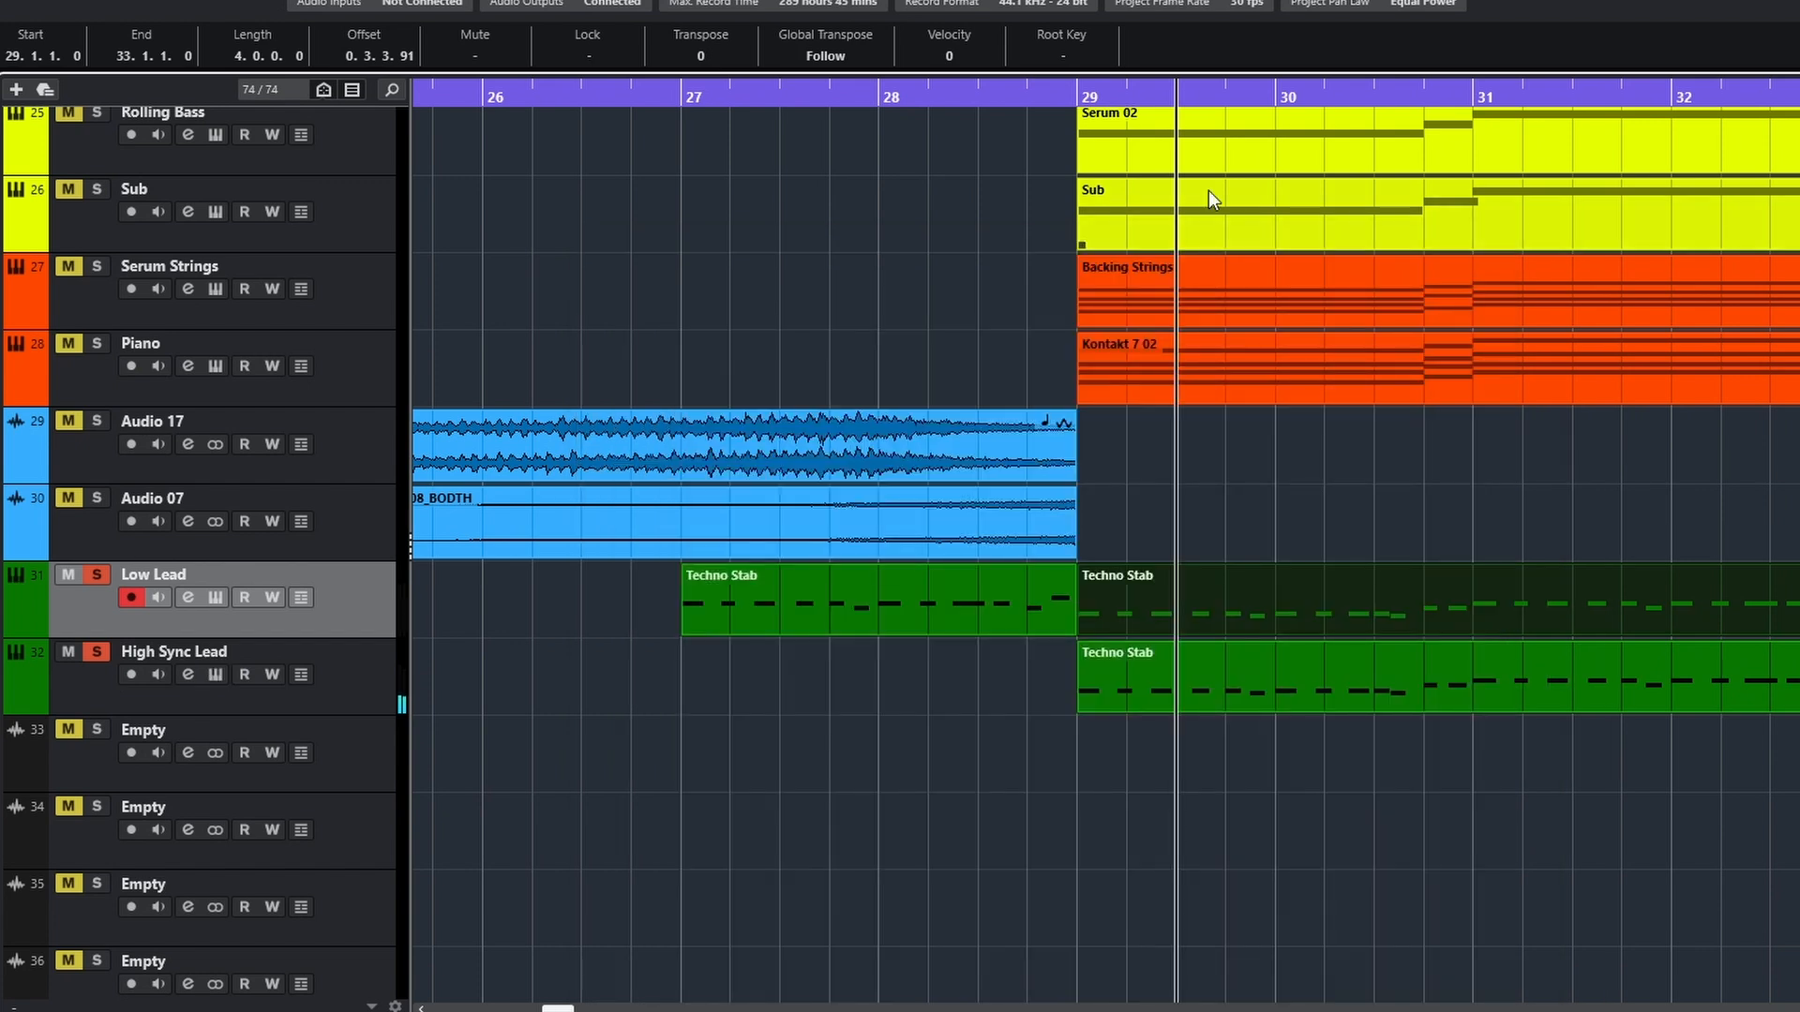
Play Low Lead and High Sync Lead soloed together from just before bar 29, and turn off both solos
left_click(1062, 91)
key("space")
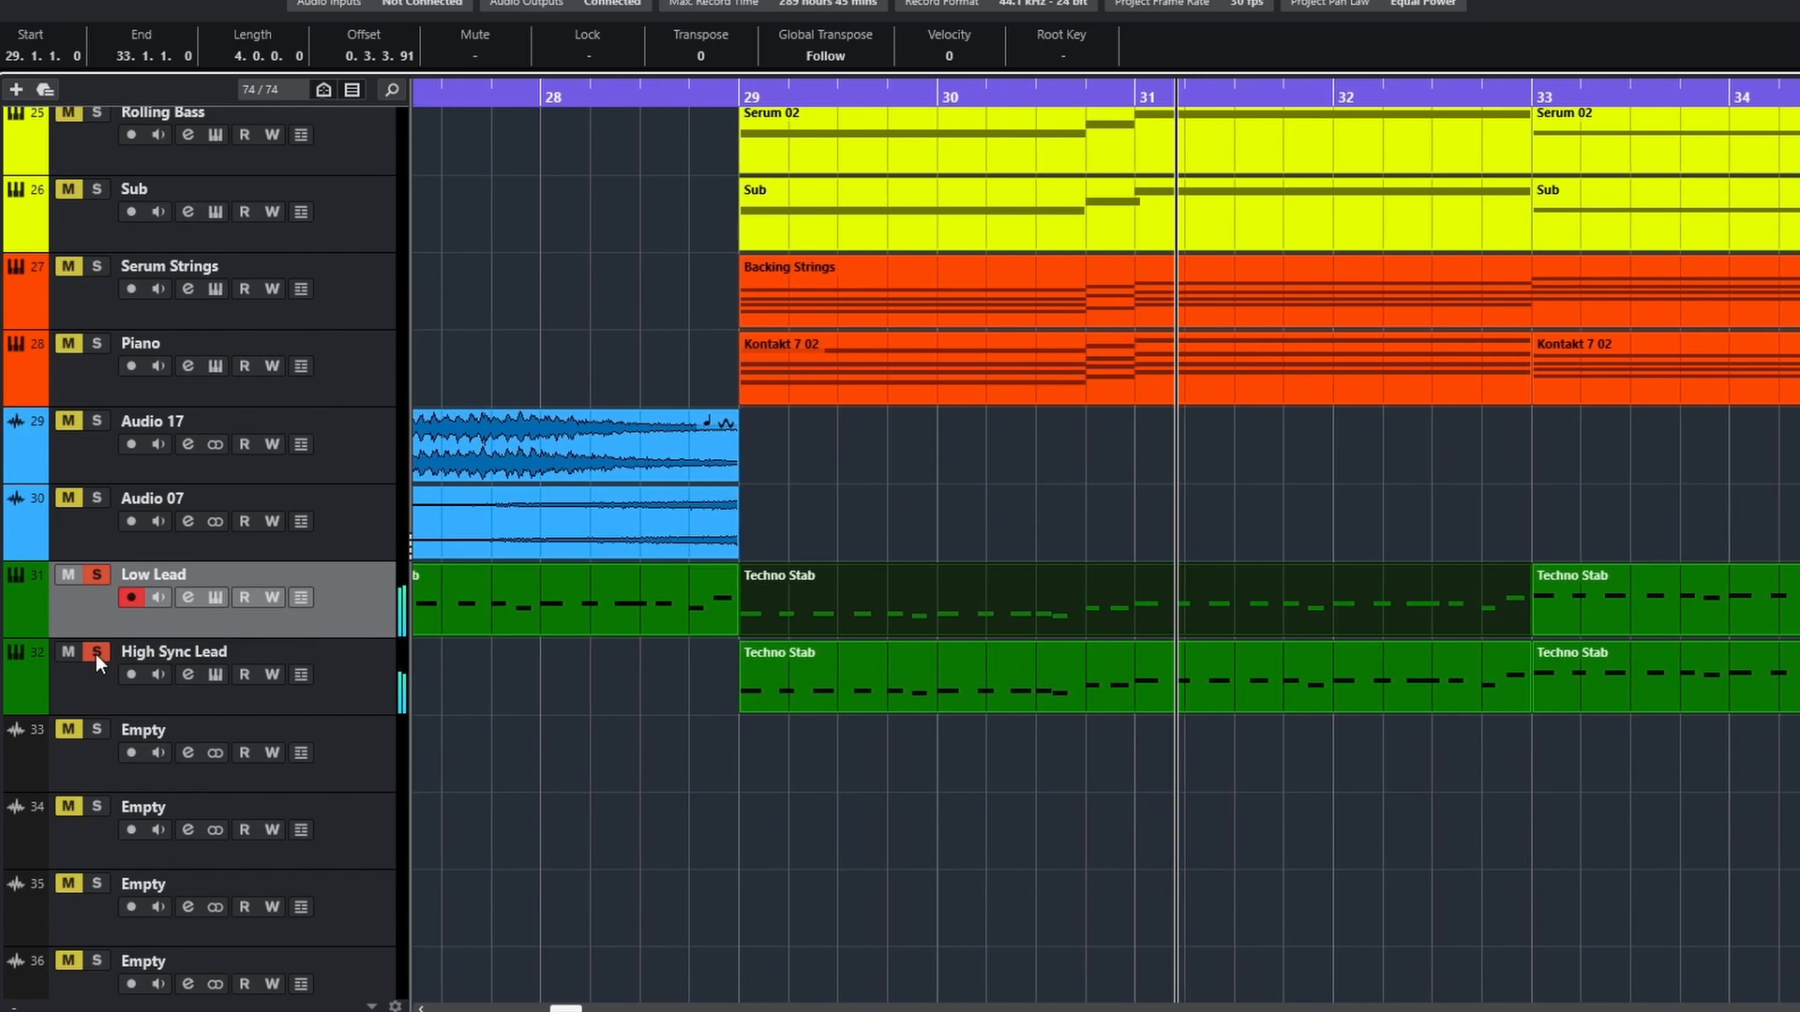
left_click(96, 652)
left_click(97, 573)
Locate the vocal tracks and play the soloed Raw Vocals through the bar 29 section
scroll(673, 741, "down", 15)
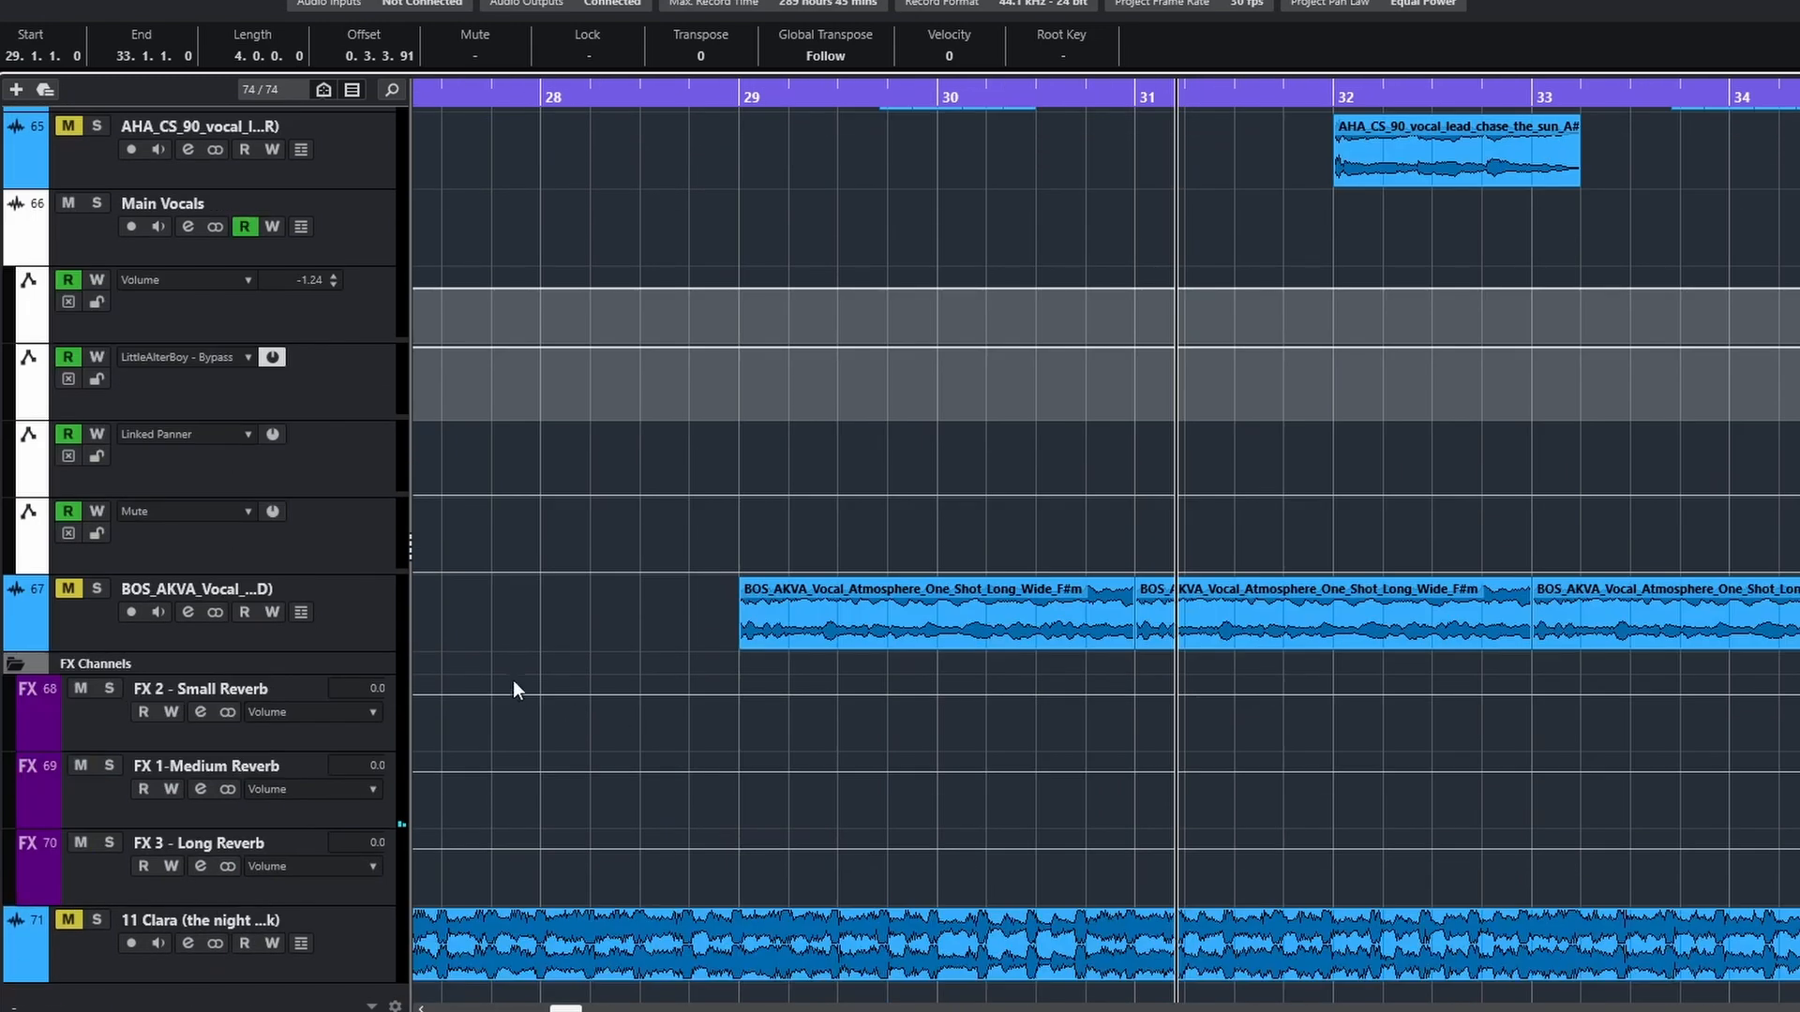
scroll(514, 678, "up", 3)
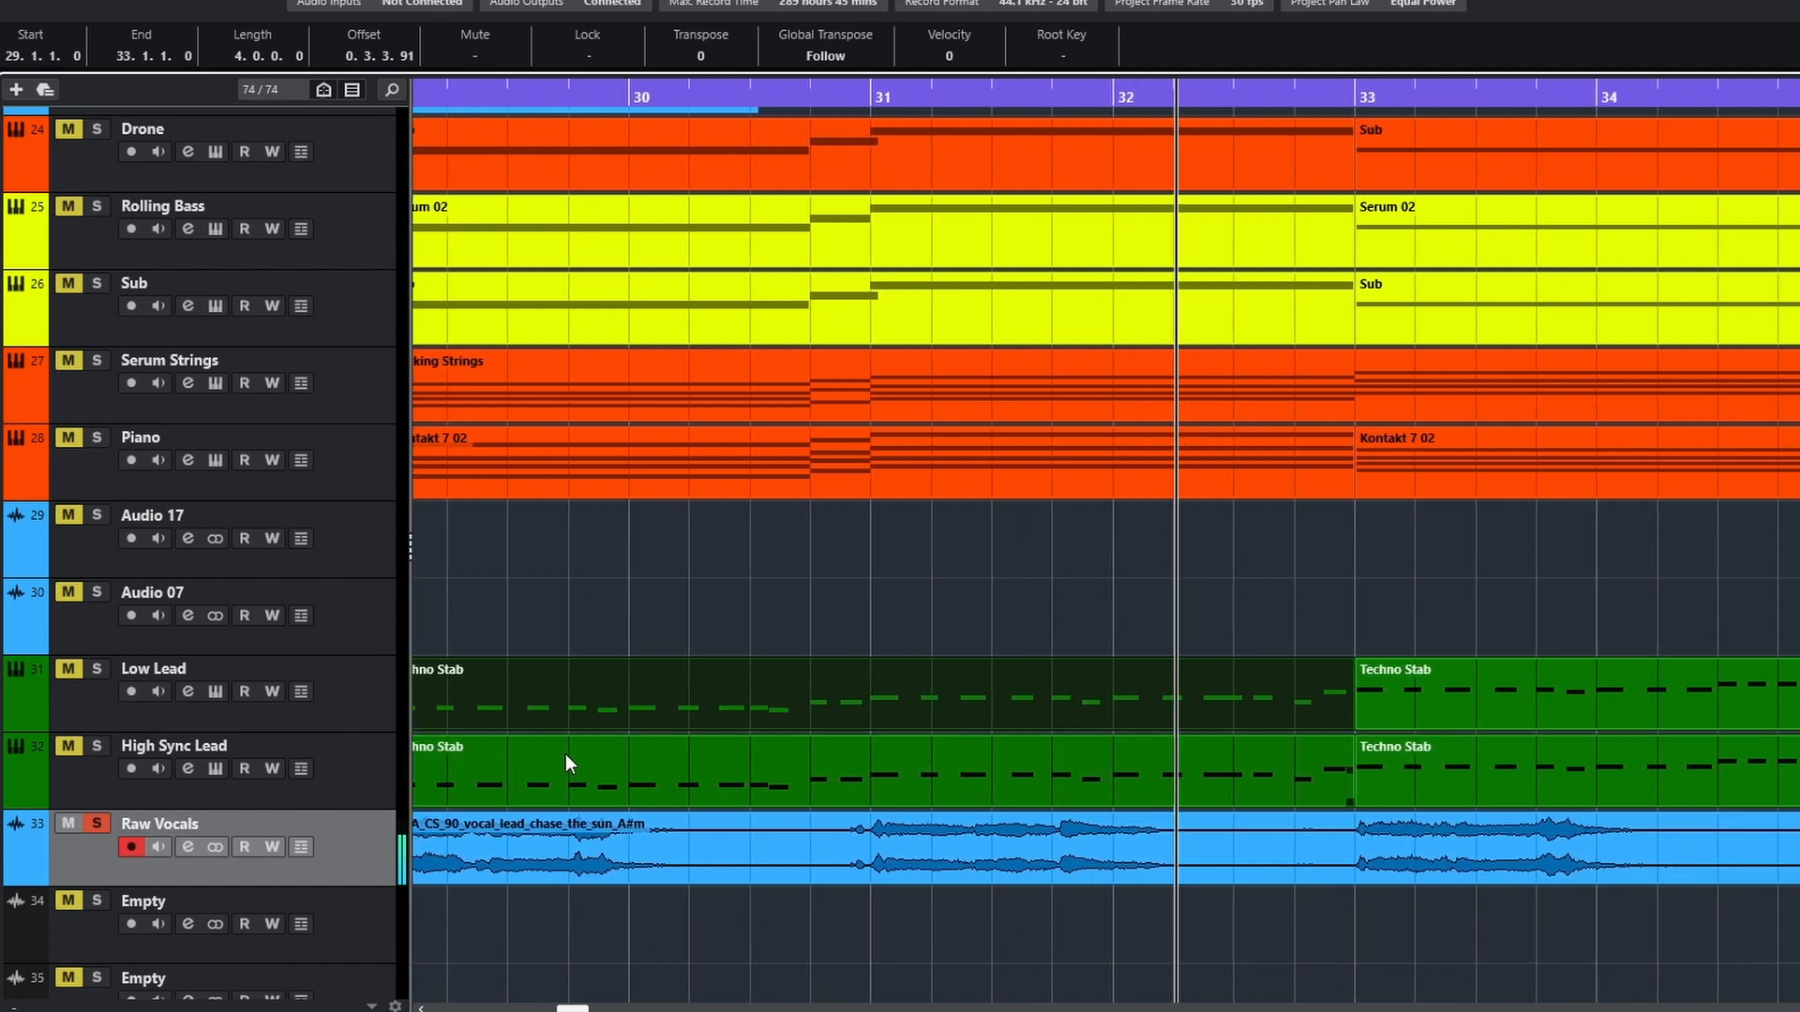
key("space")
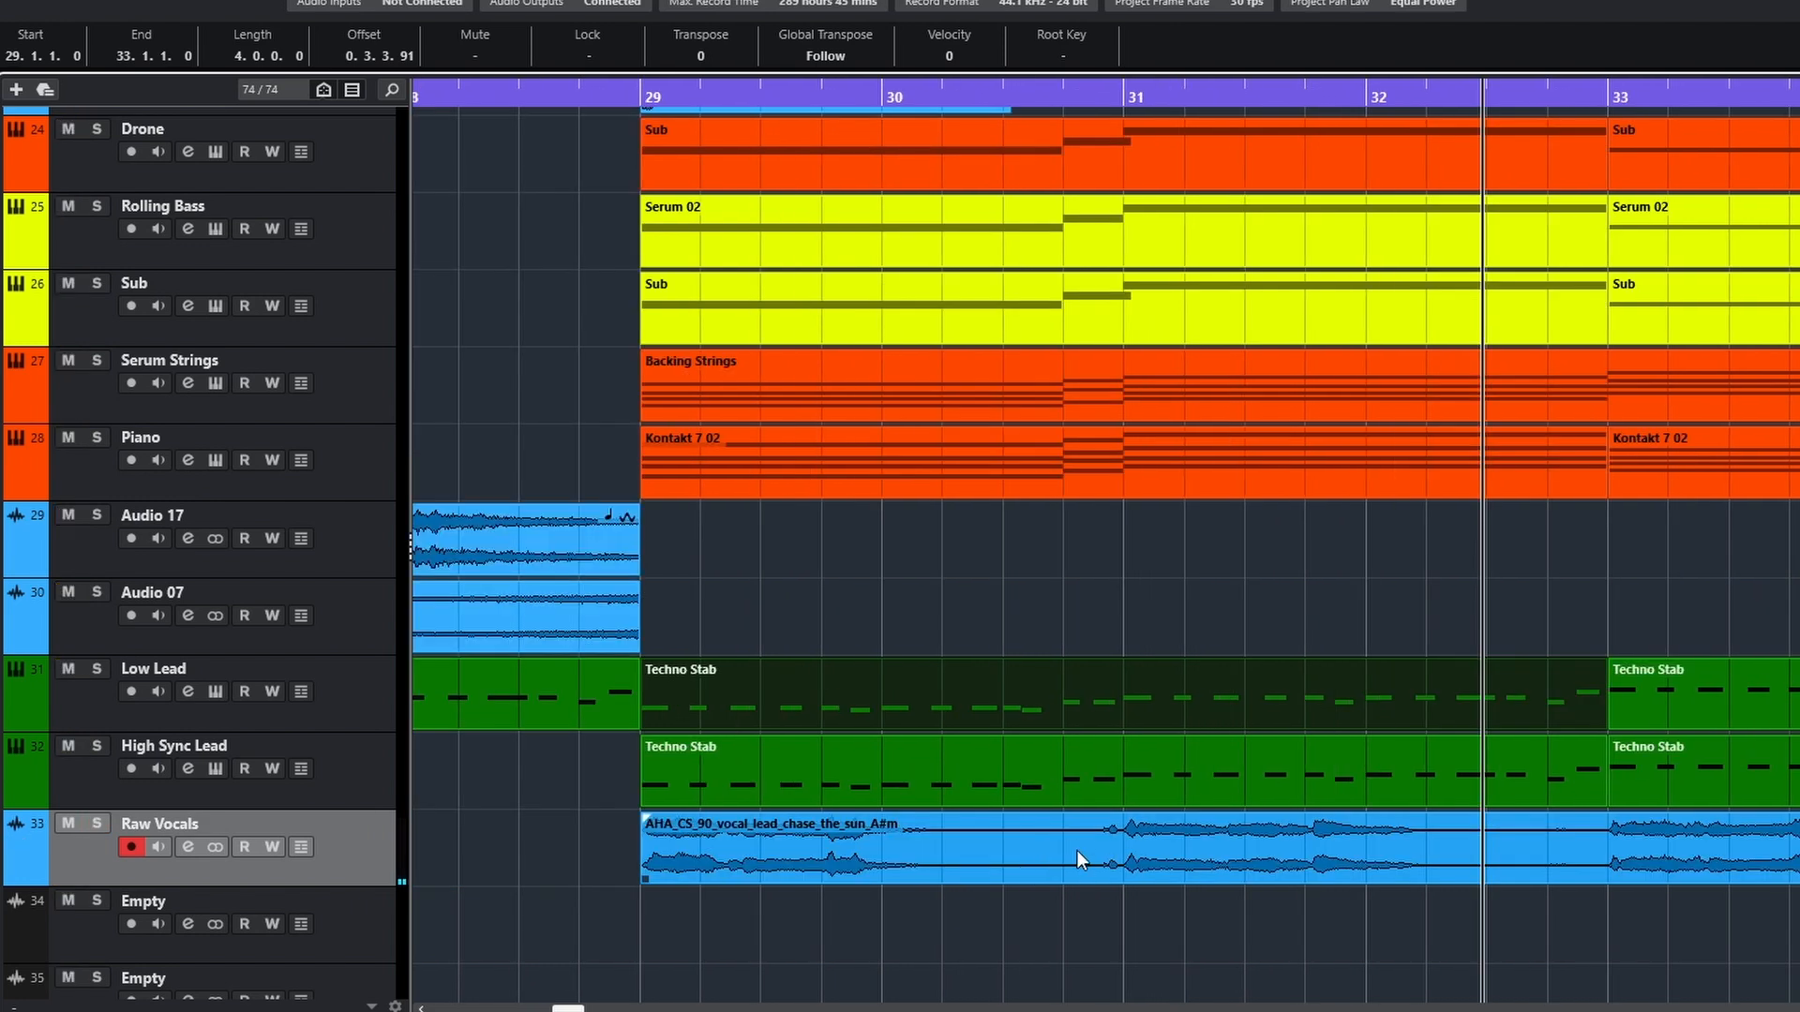
Play the chopped vocal lead events while examining their arrangement across bars 29 to 38
scroll(1077, 851, "down", 3)
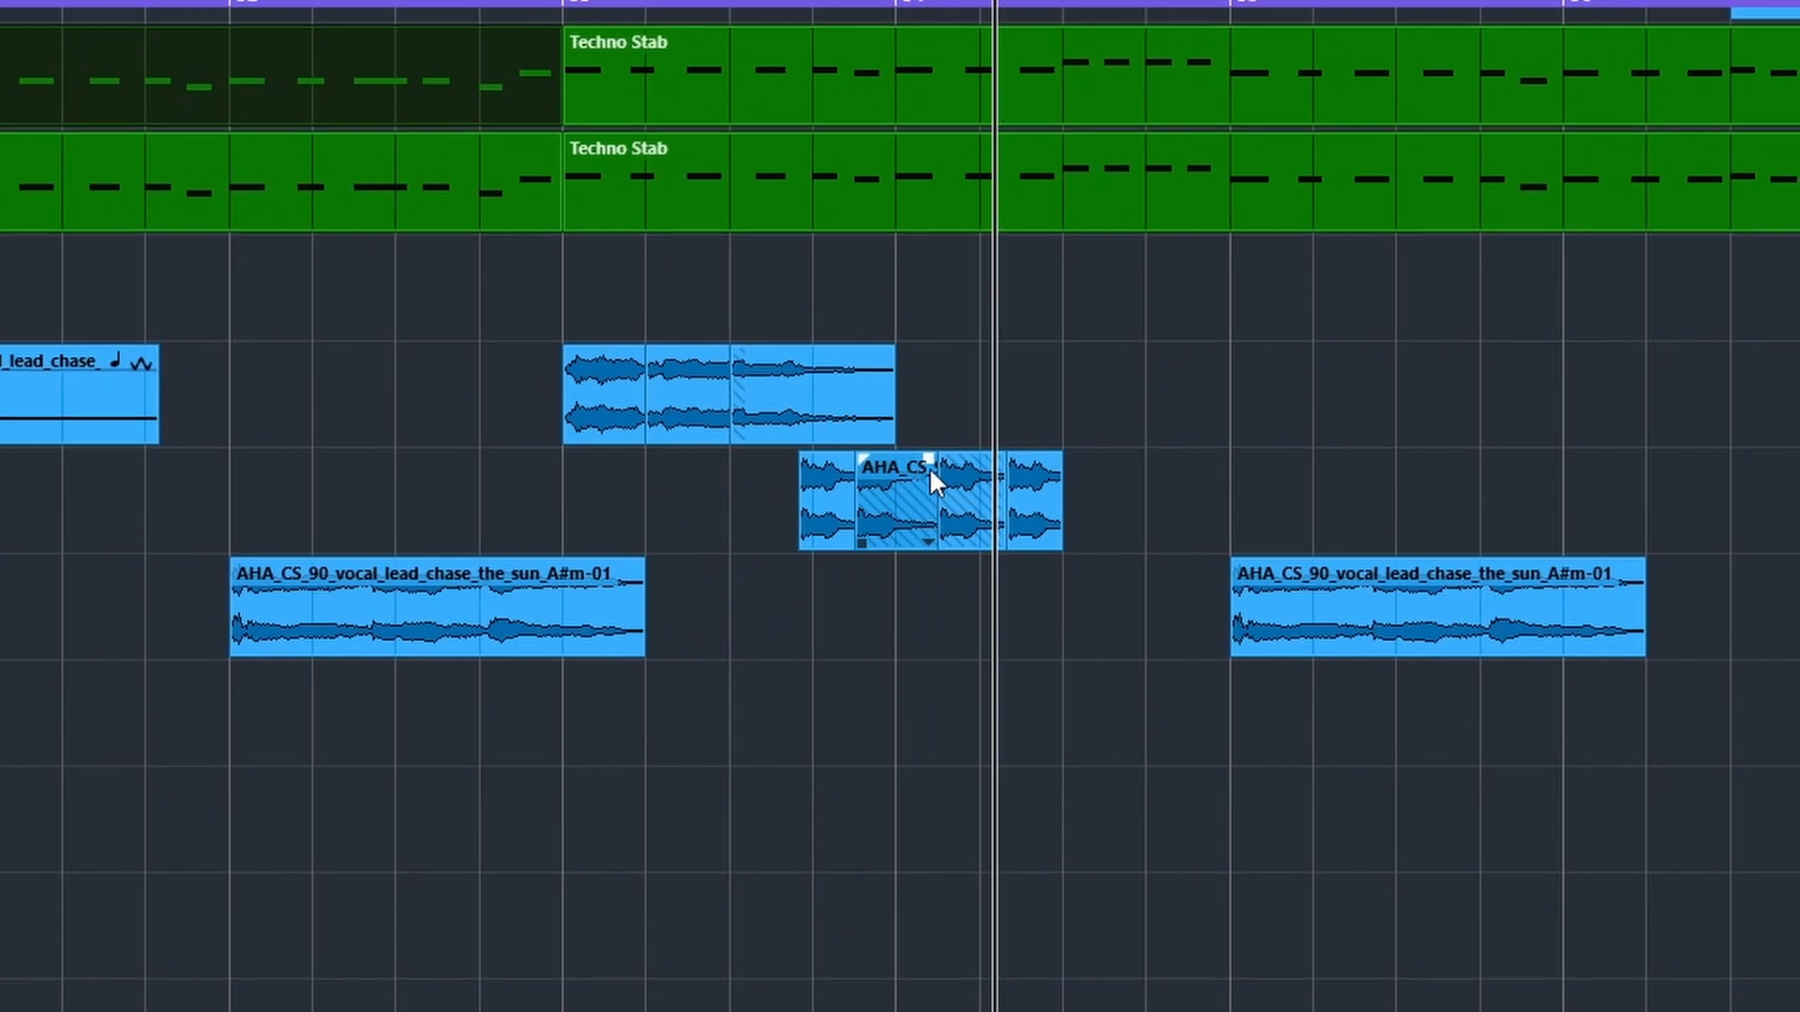
key("g")
key("g")
key("g")
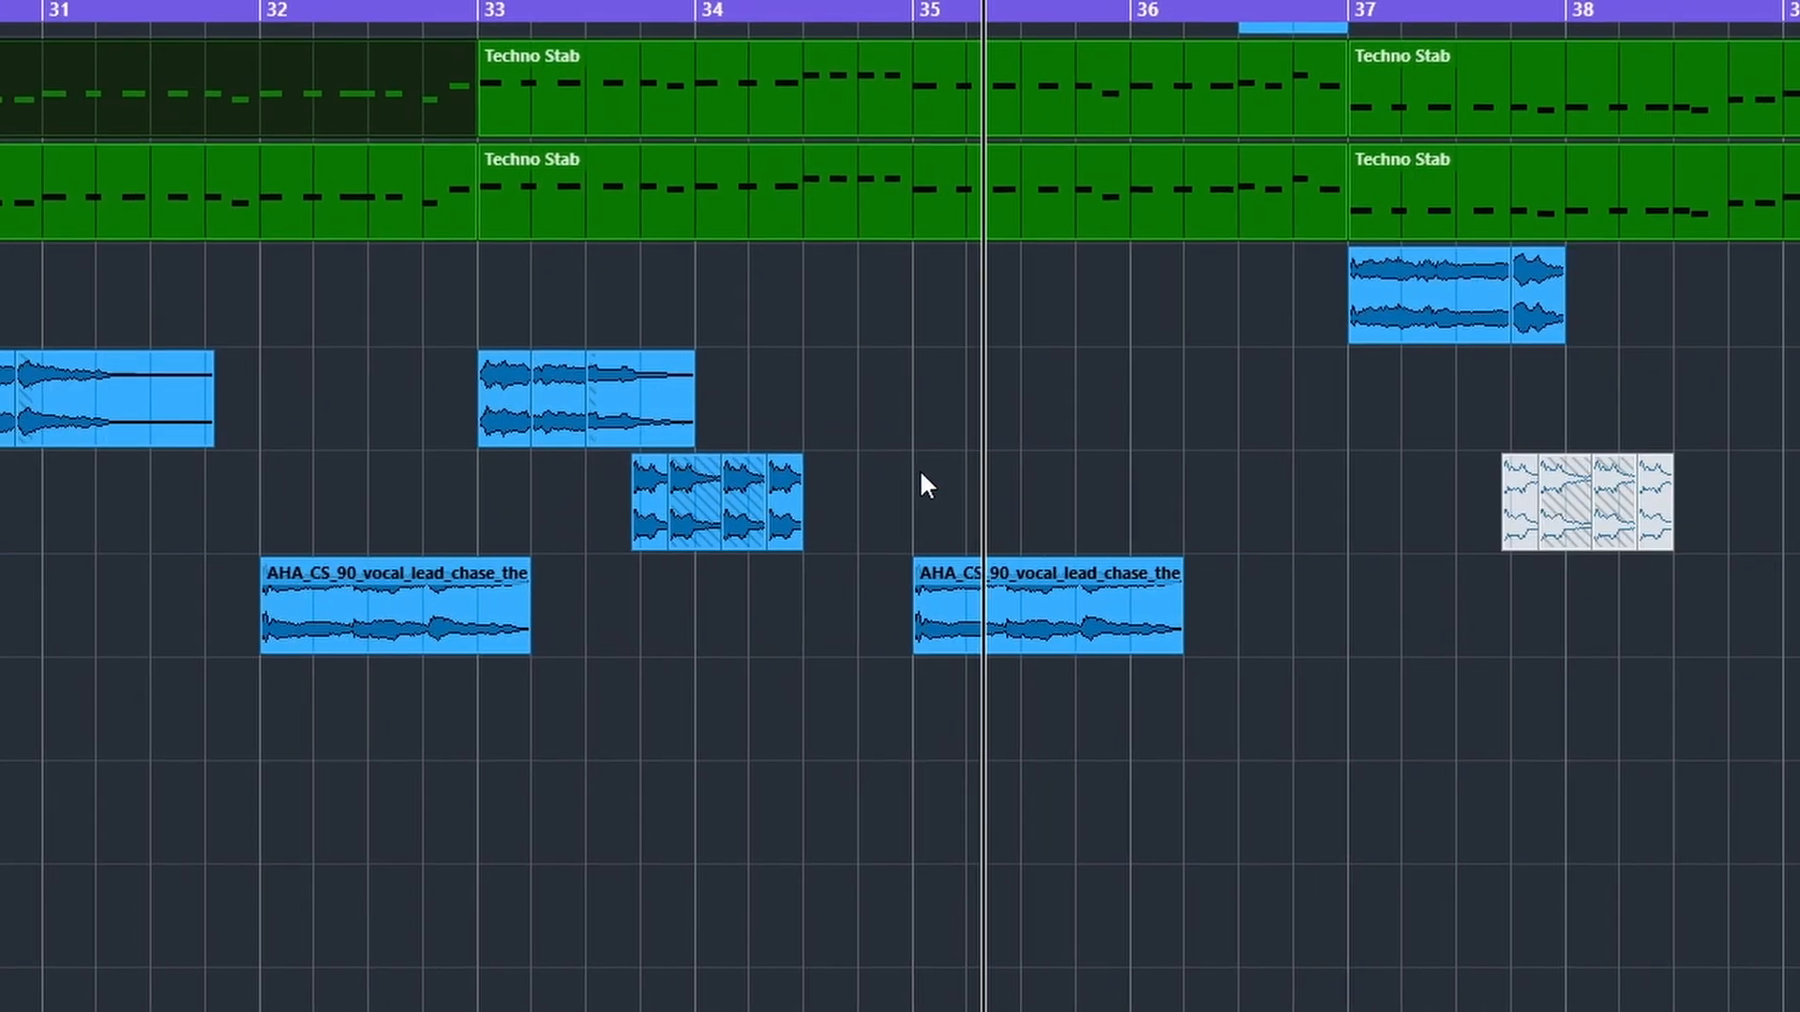
scroll(924, 471, "left", 4)
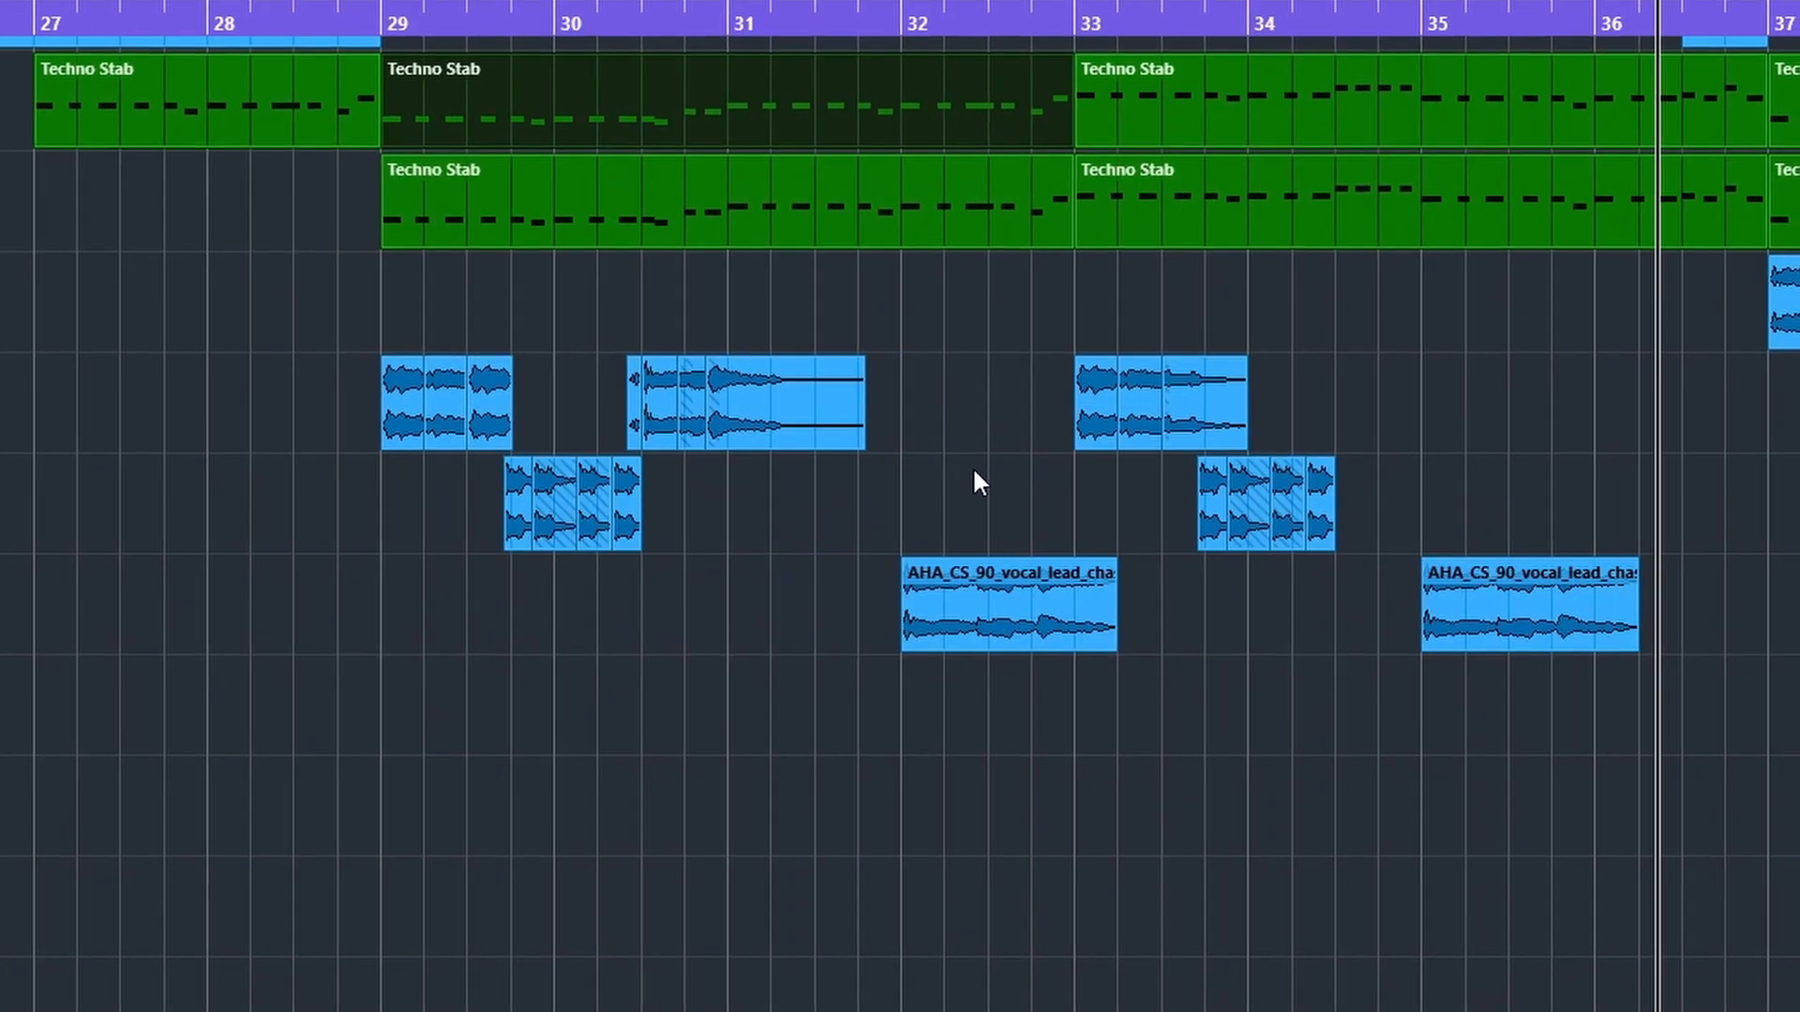
key("space")
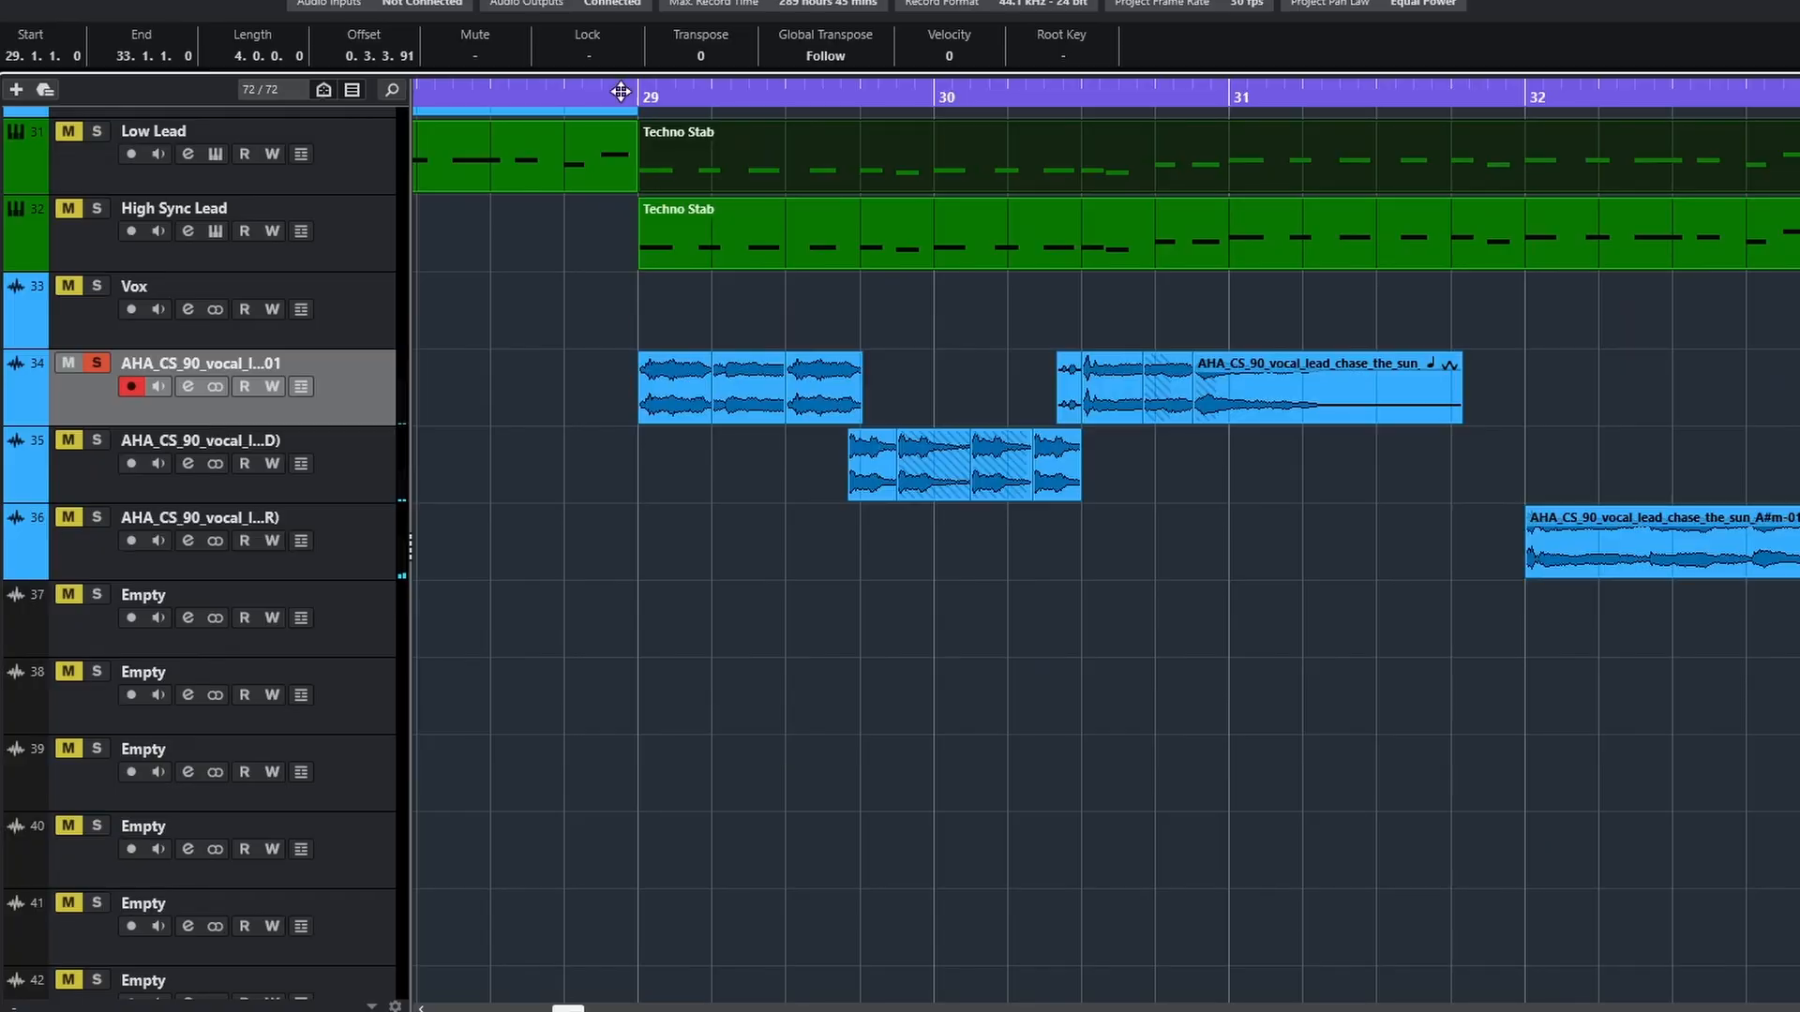
Play the soloed vocal chop track 34 from just before bar 29, and view its Pro-Q 2 and H-Delay inserts
left_click(618, 99)
scroll(1204, 329, "up", 2)
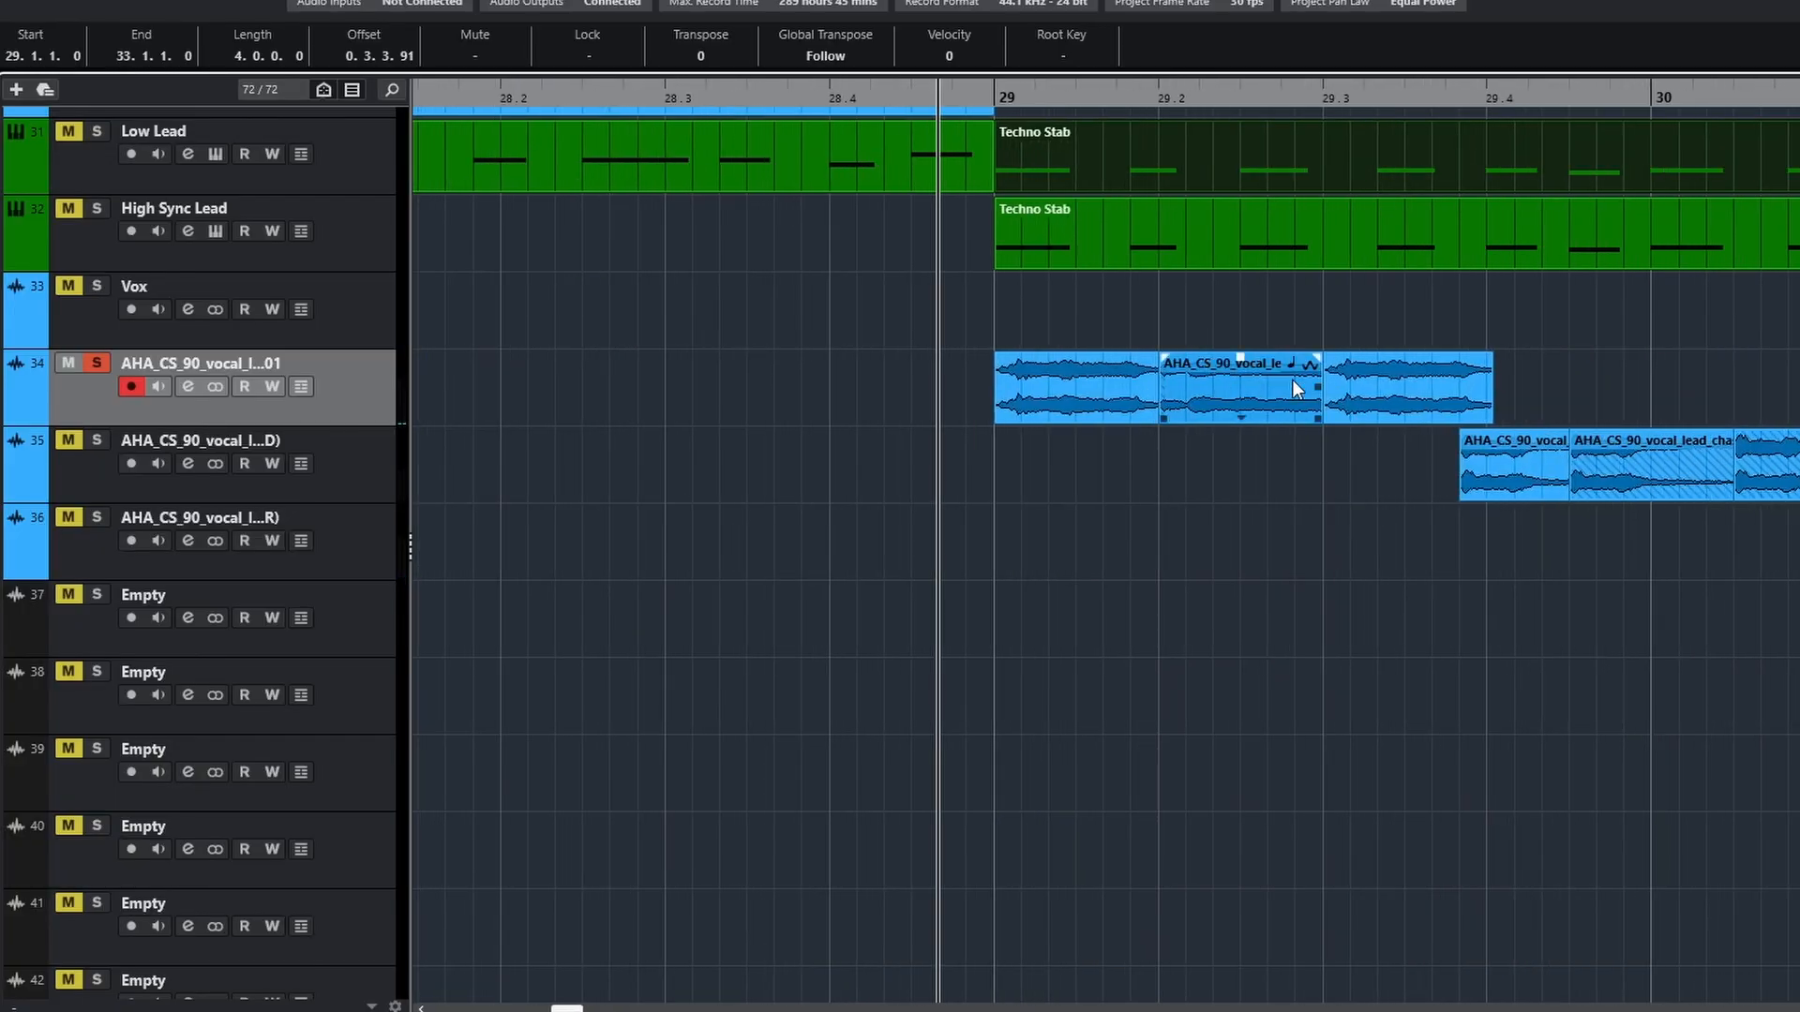
key("space")
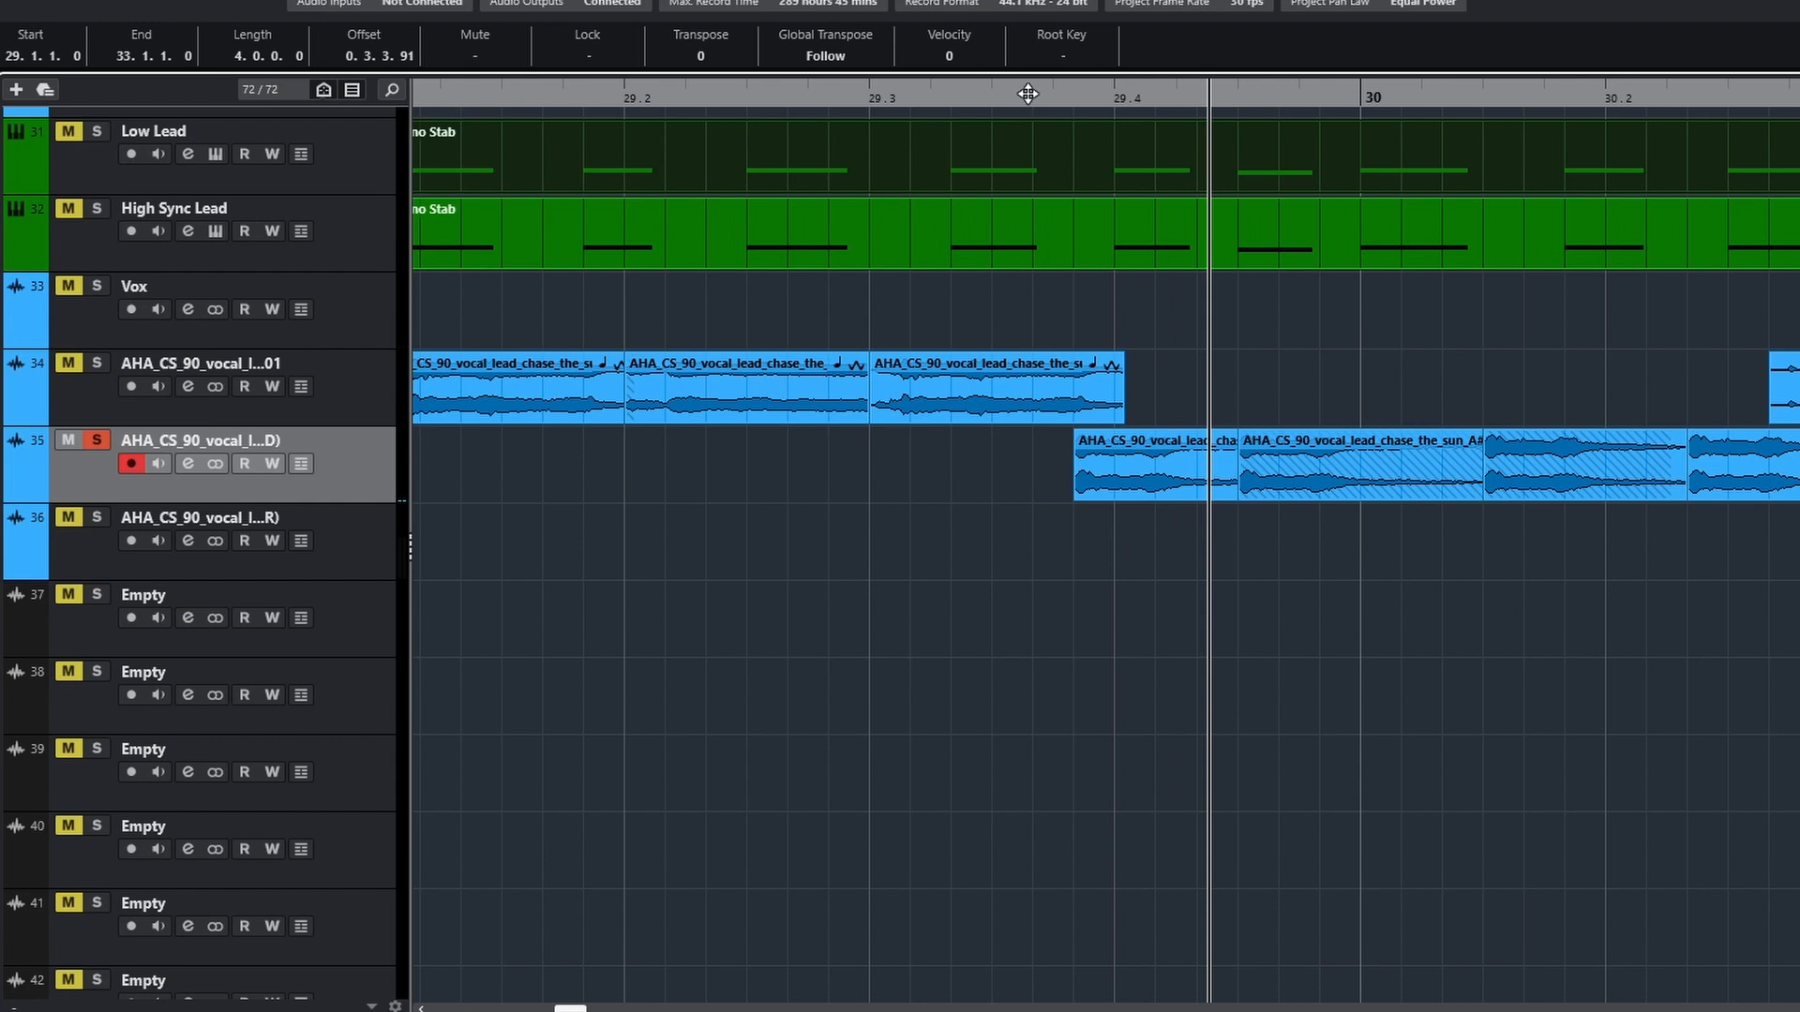
Play the soloed vocal track 35 before beat 29.4 and vocal track 36 from bar 32, and view track 36's Pro-Q 2 insert
left_click(1028, 94)
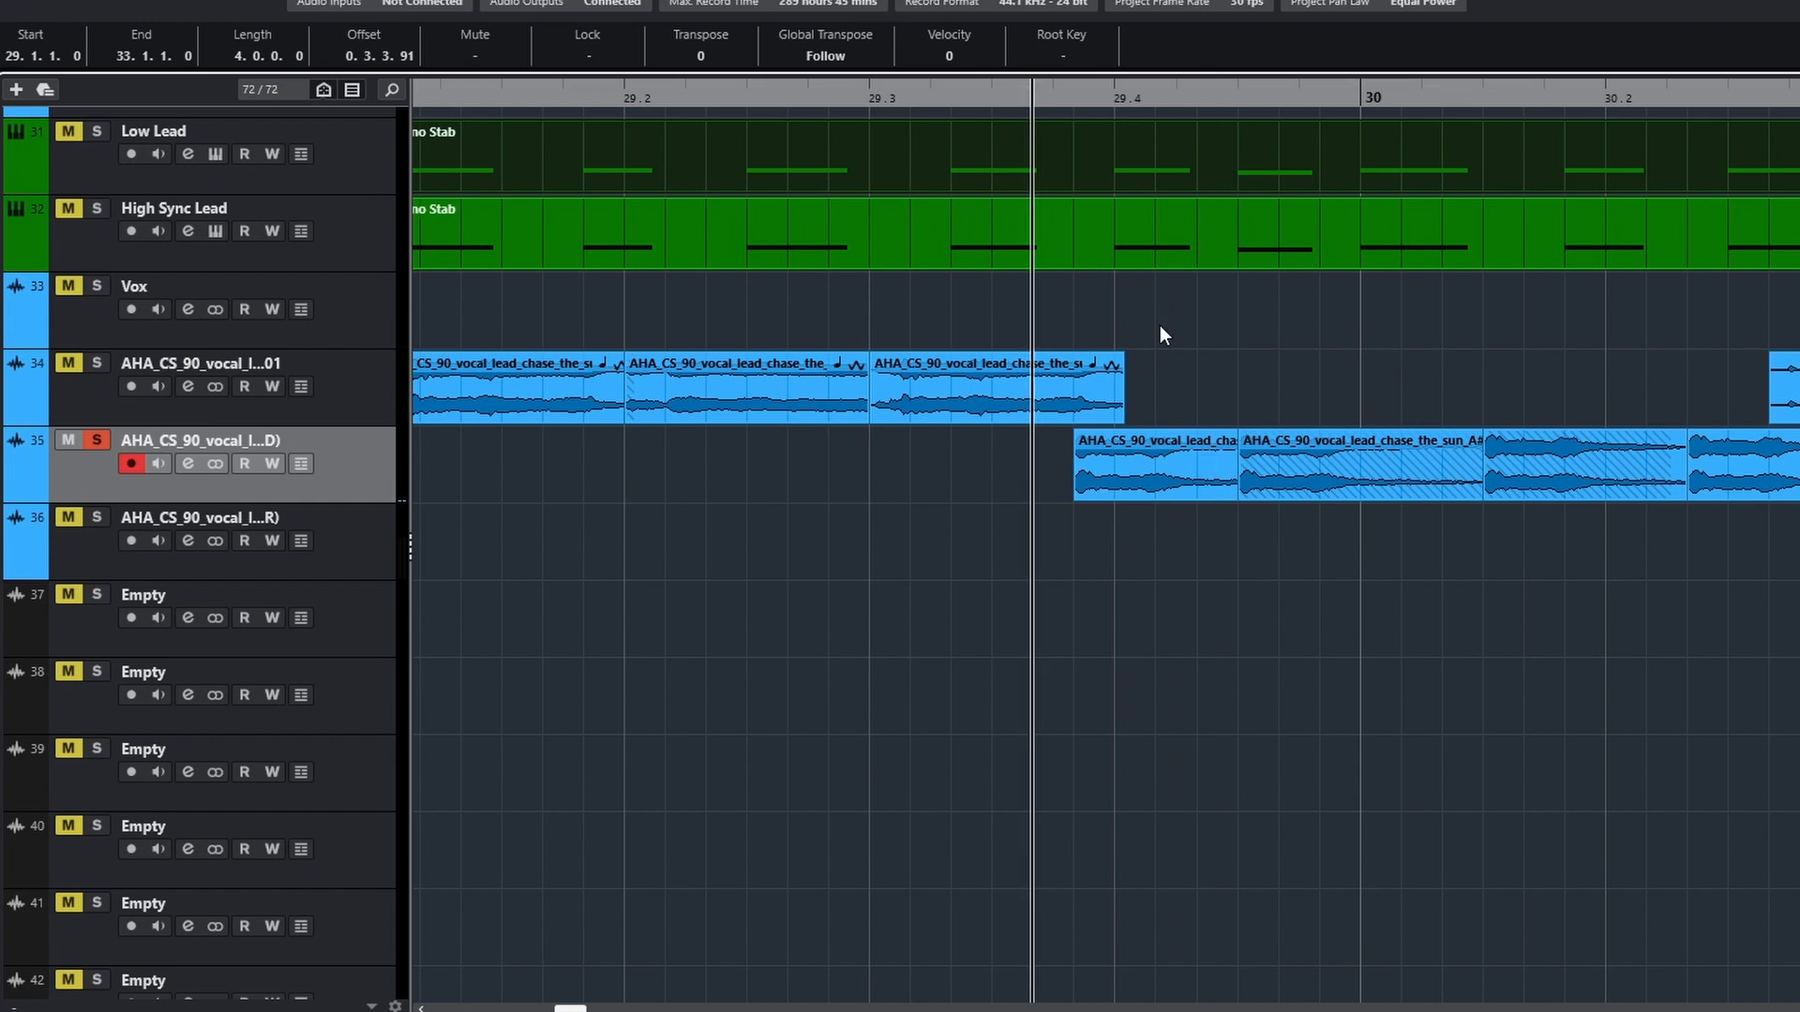
key("space")
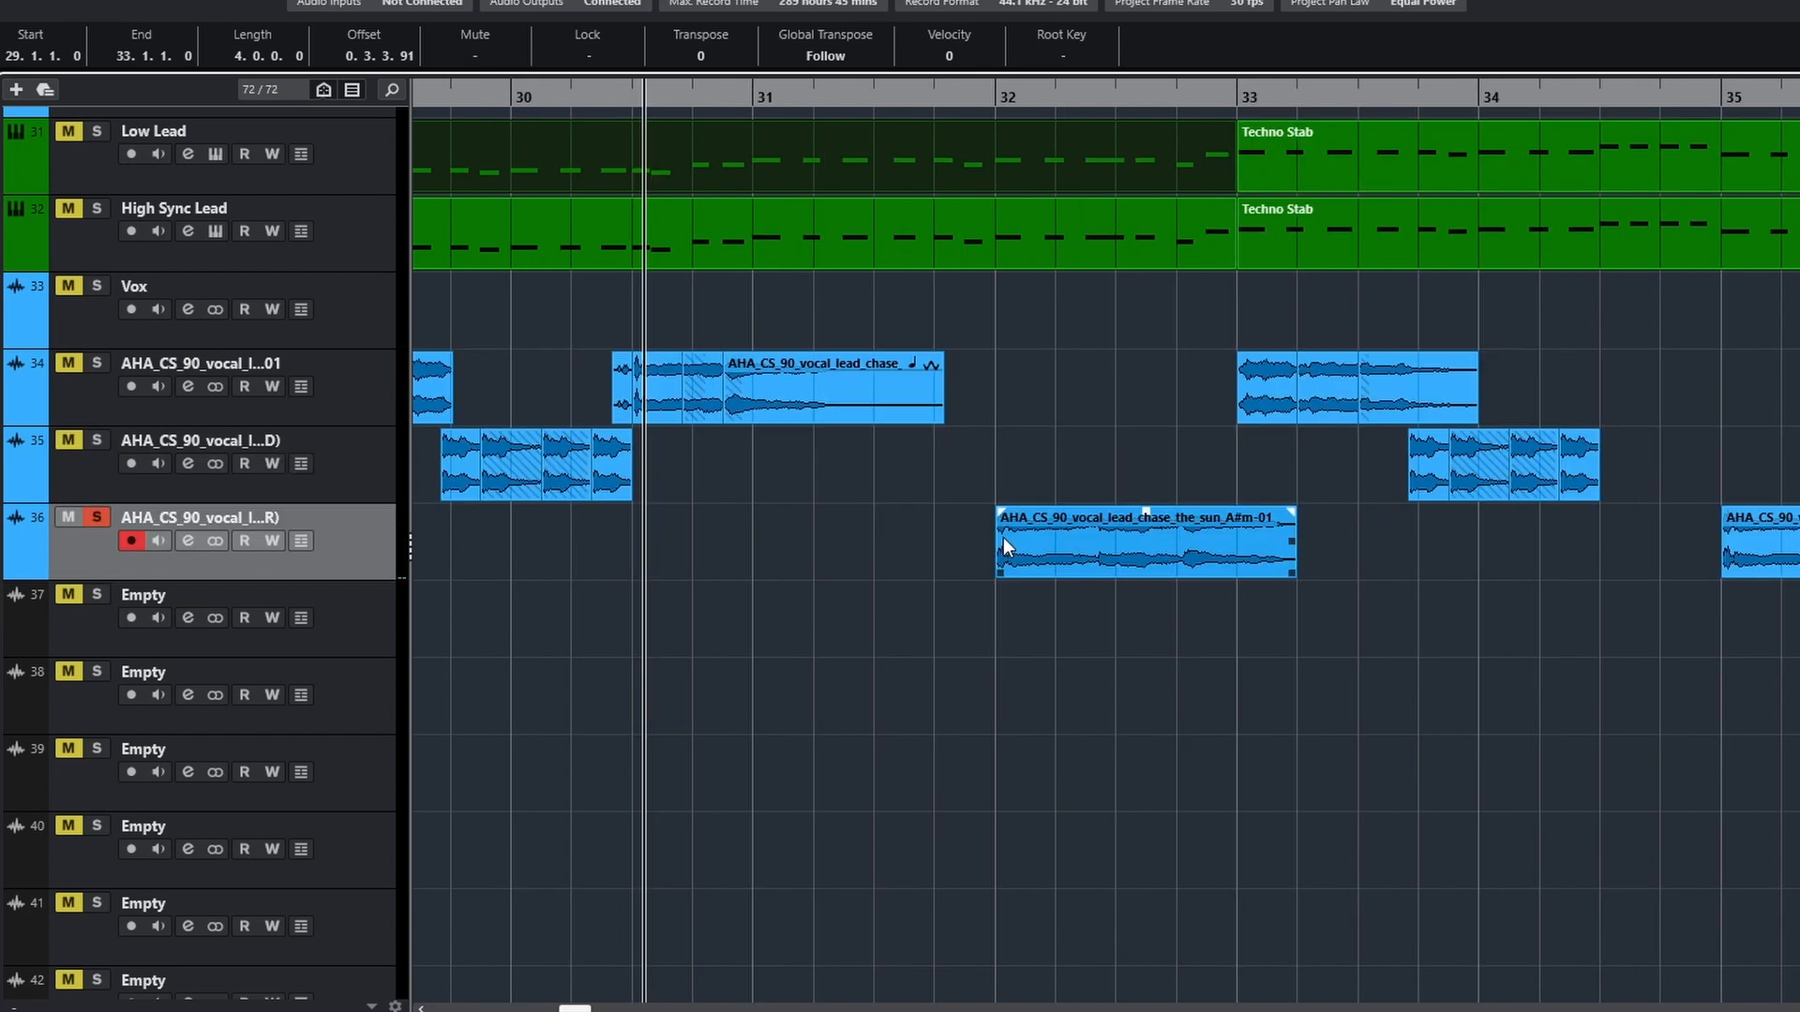
scroll(1003, 538, "up", 2)
left_click(989, 94)
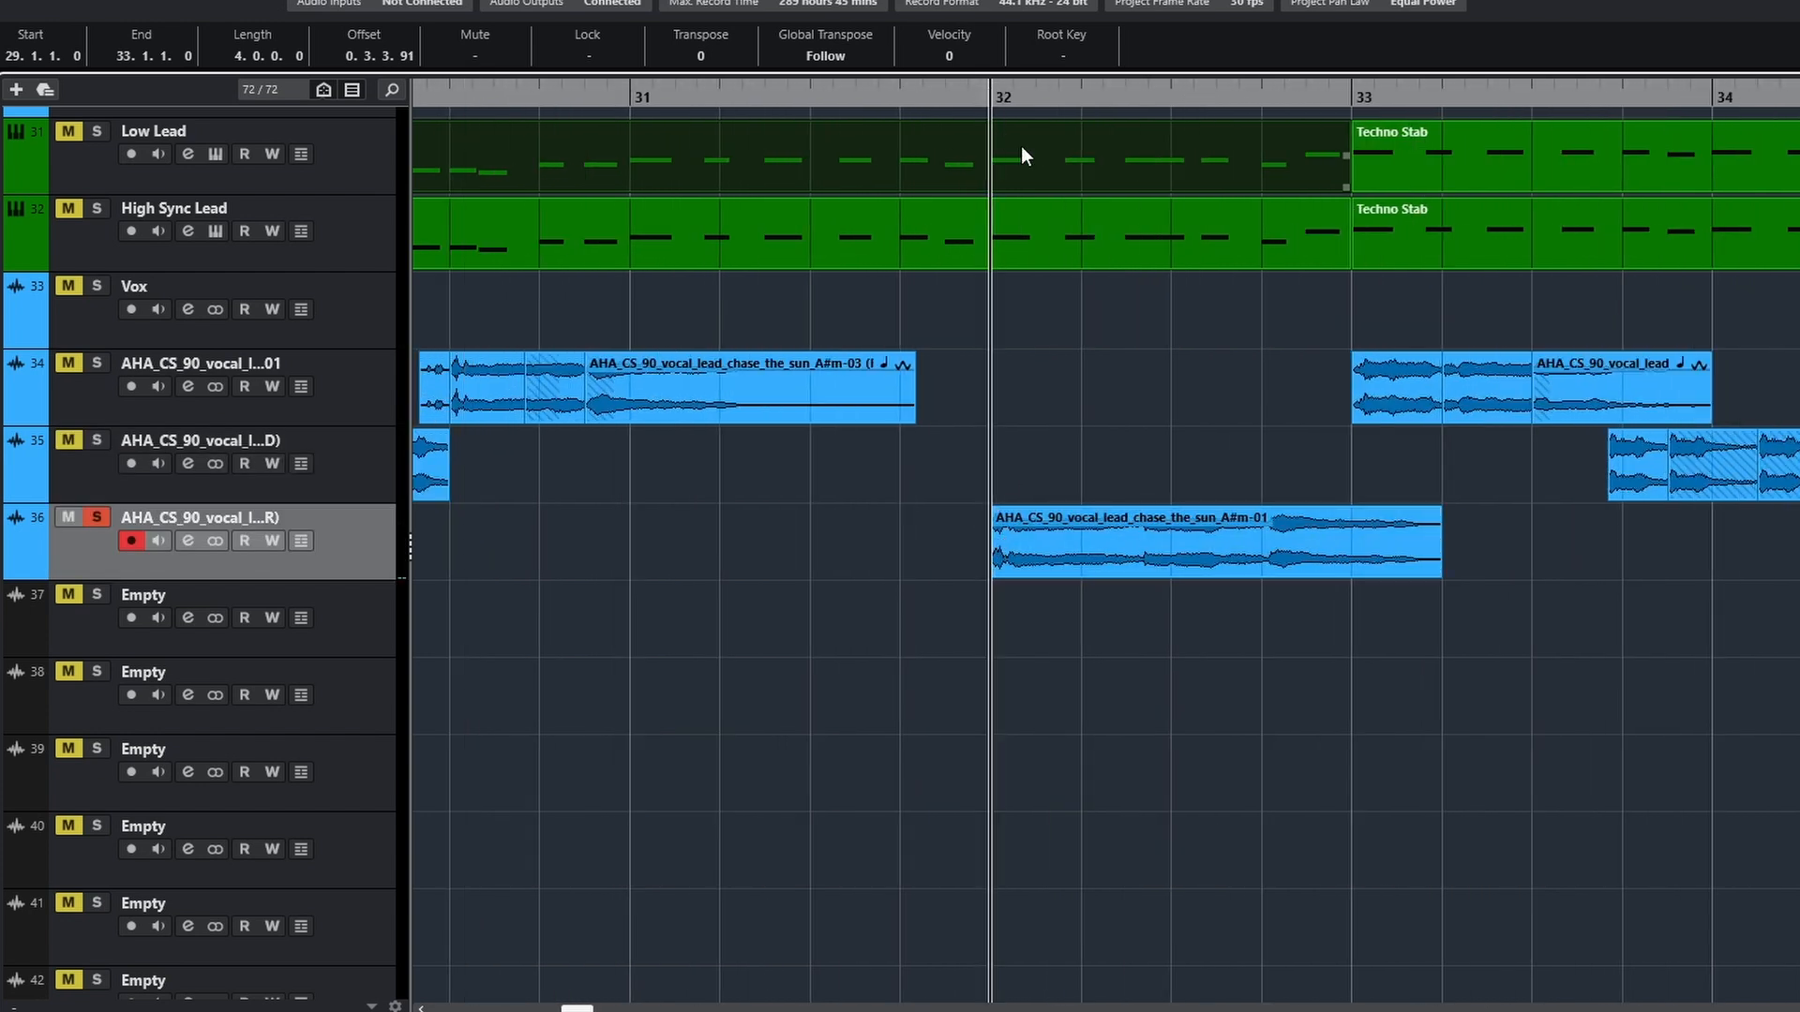
key("space")
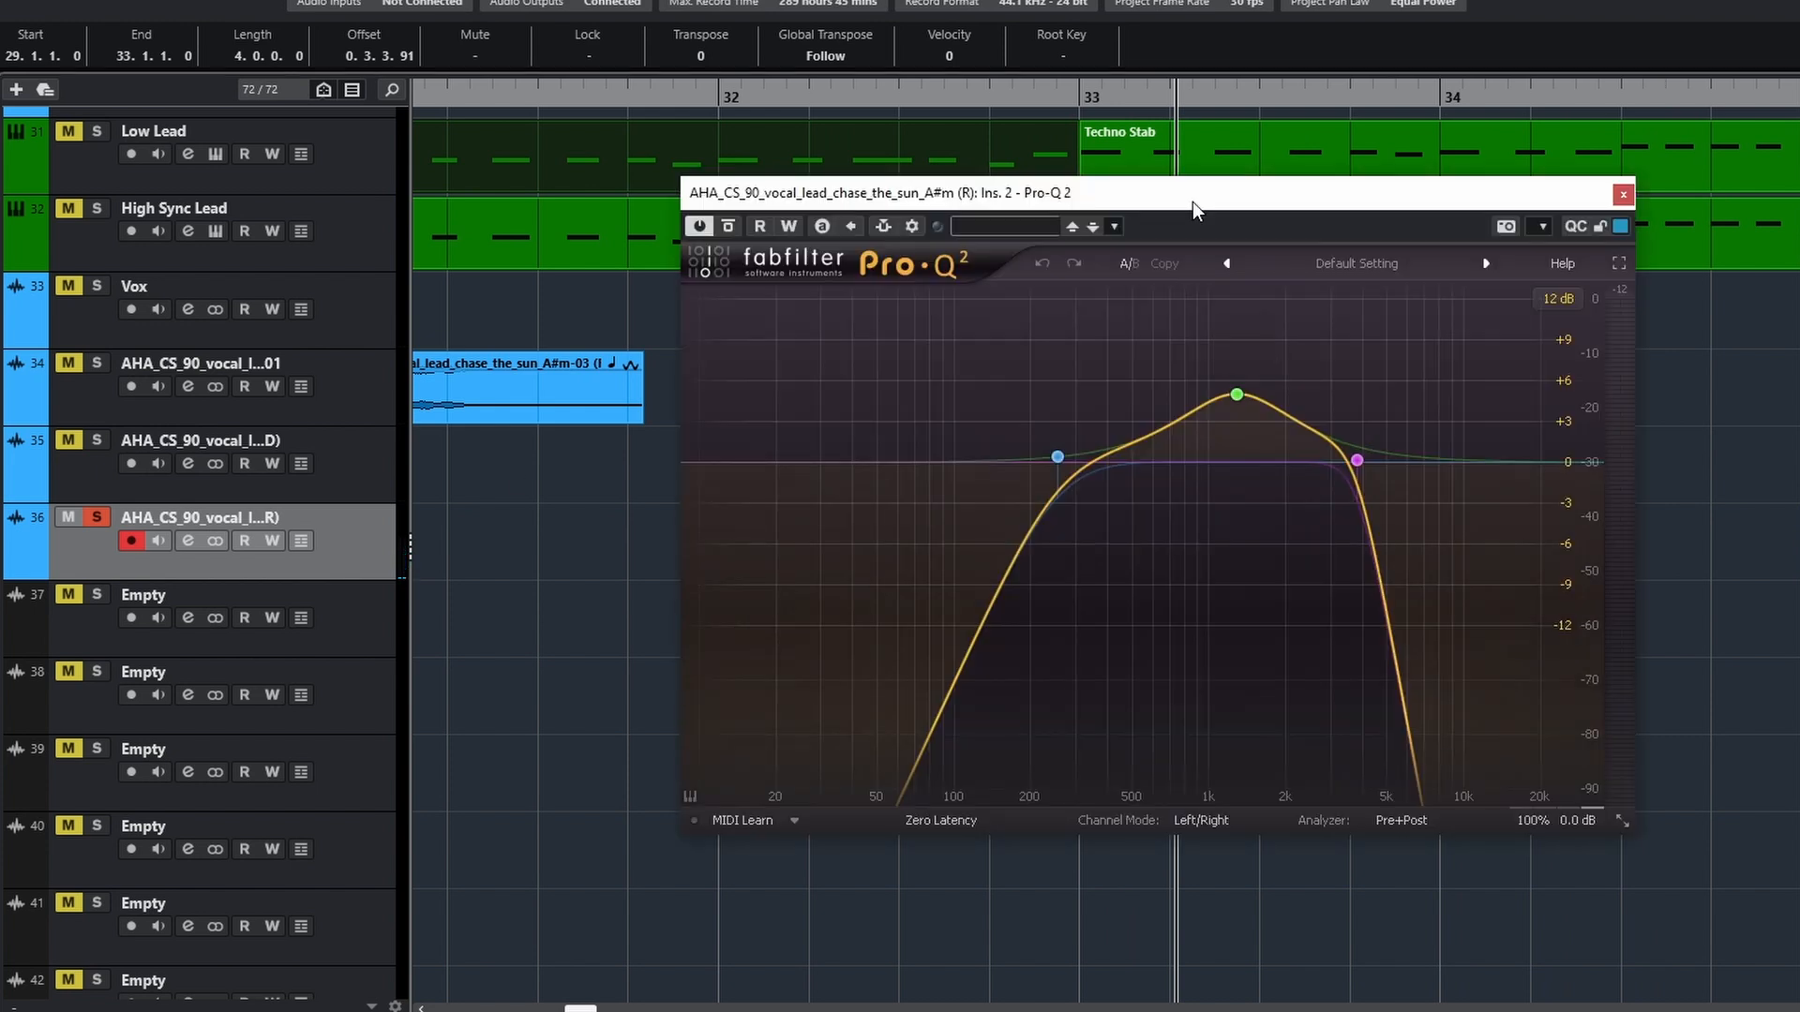
Play the full mix from just before bar 29 through bar 37 while examining the drum, bass and lead track layout
left_click_drag(1192, 201, 1185, 186)
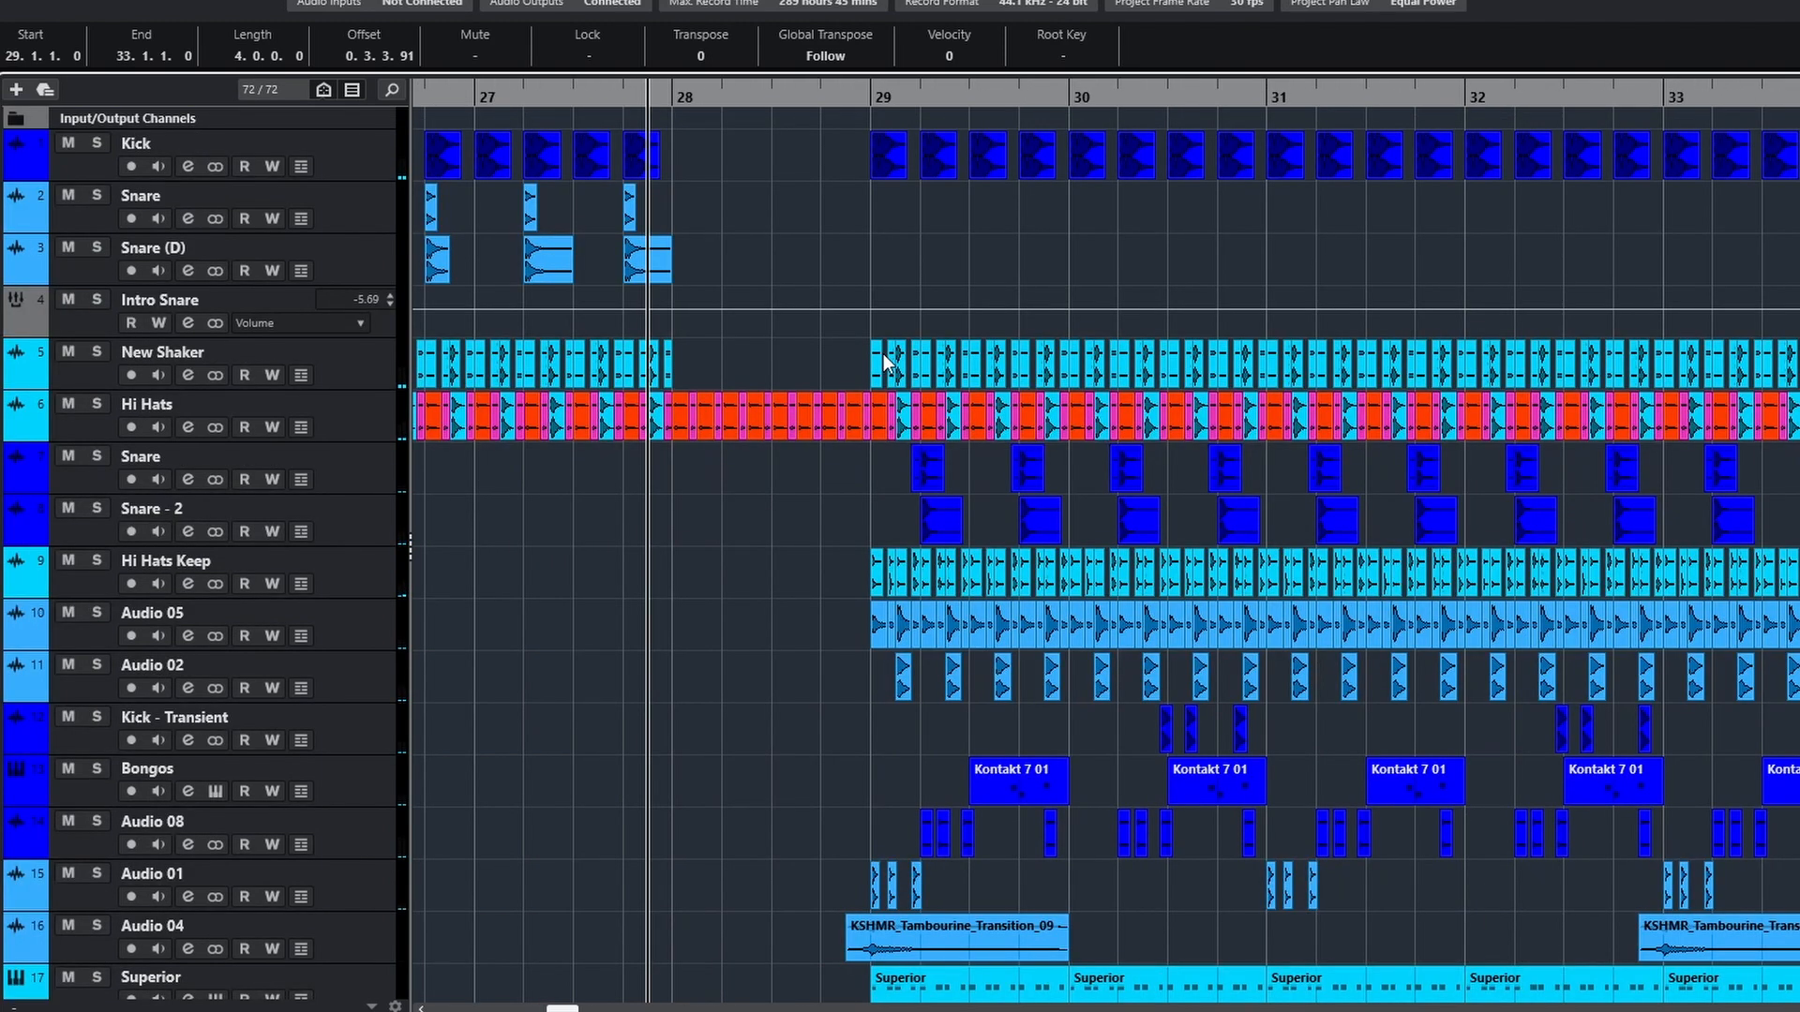
key("space")
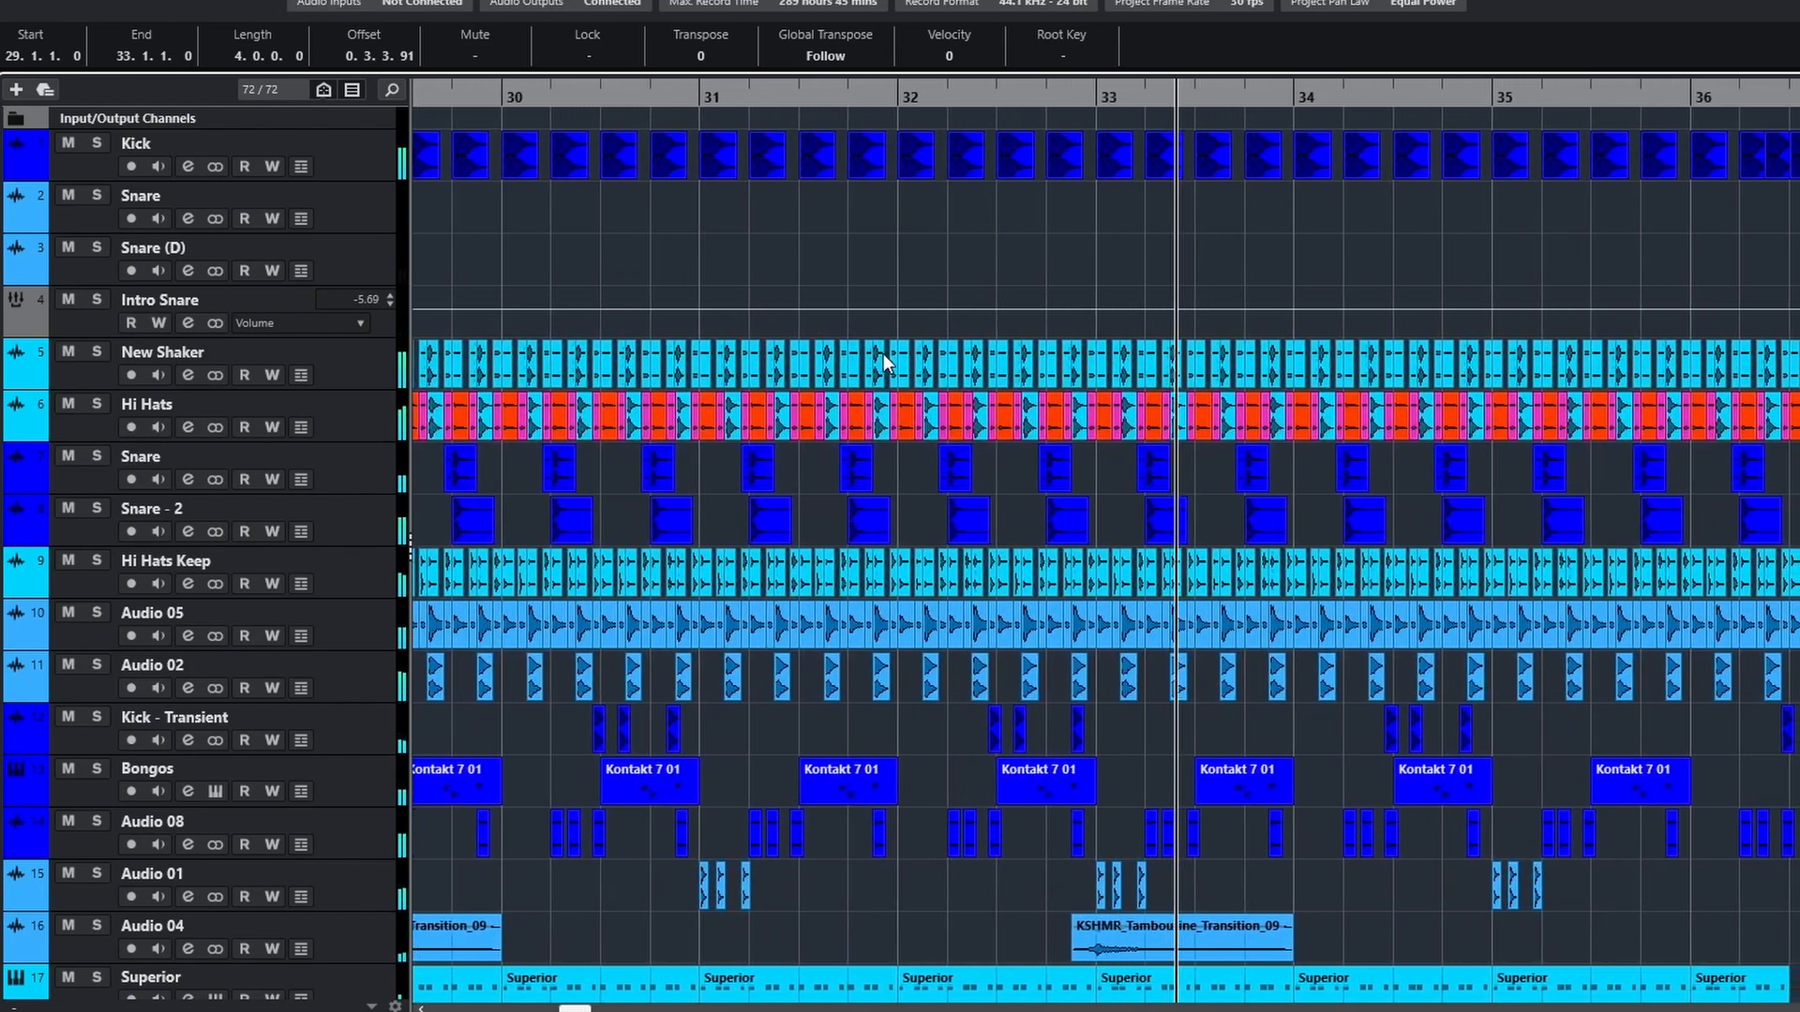
scroll(1436, 485, "down", 3)
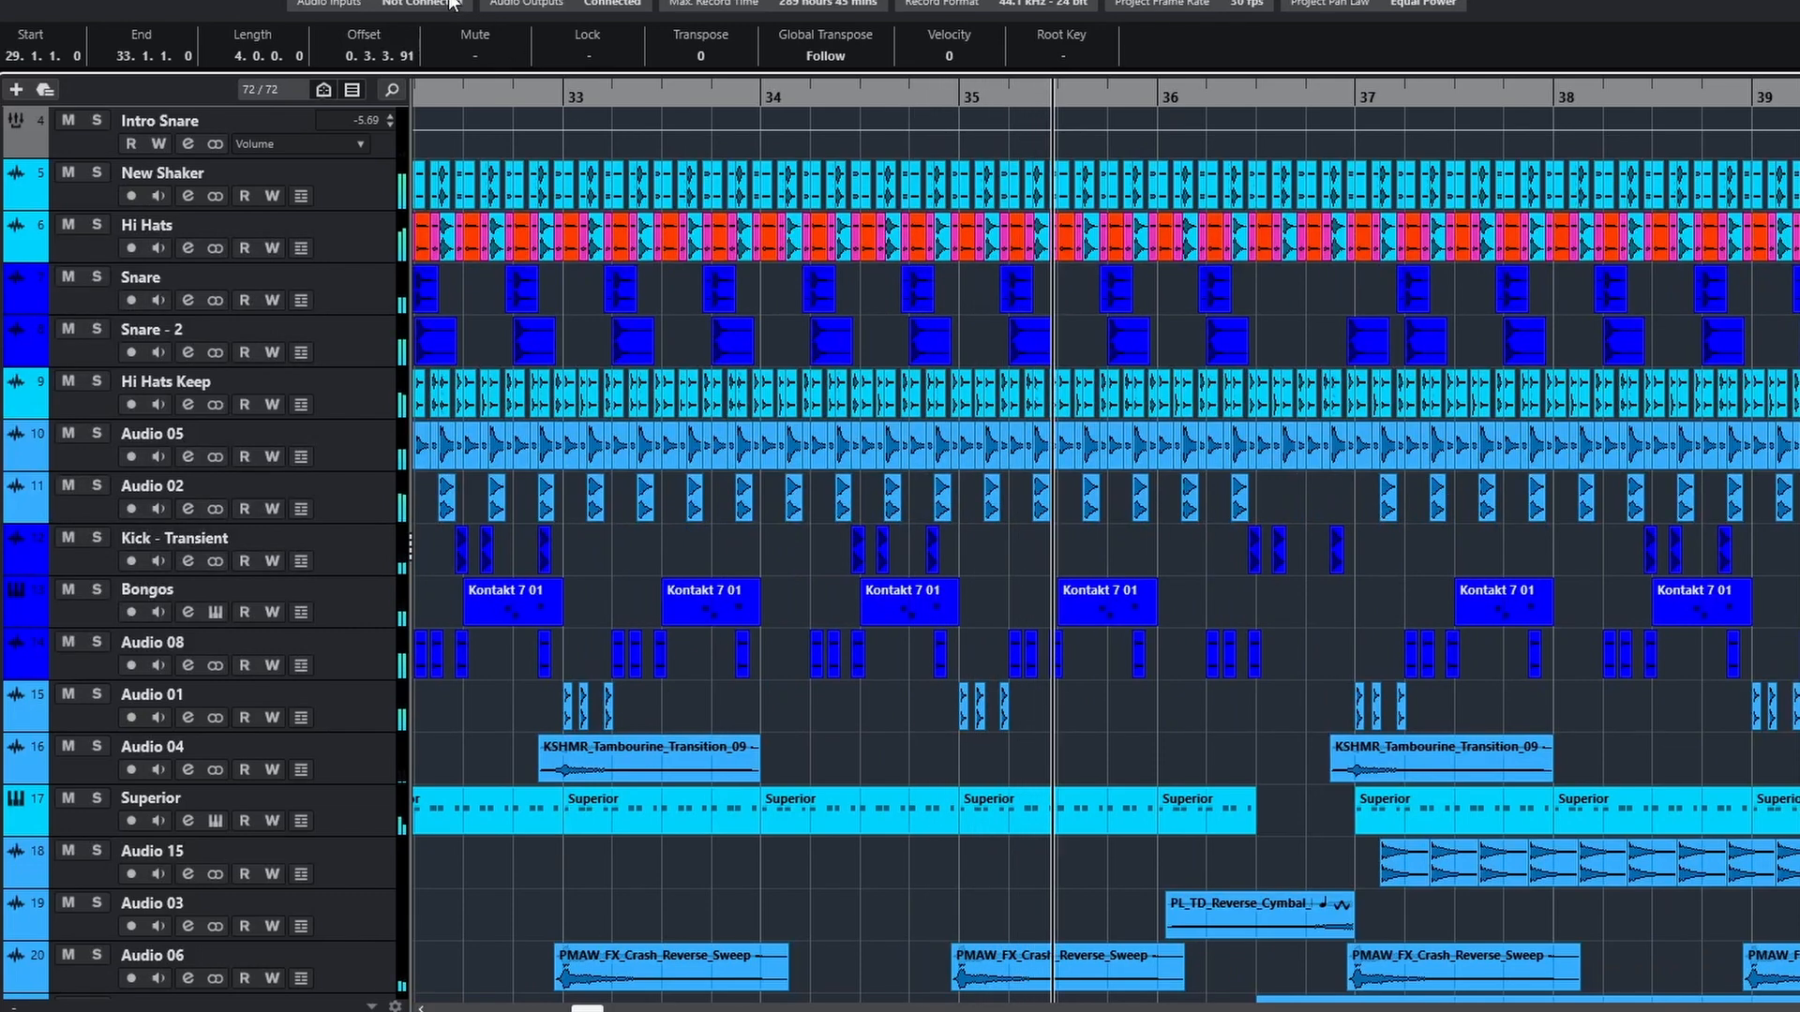
scroll(1326, 375, "up", 4)
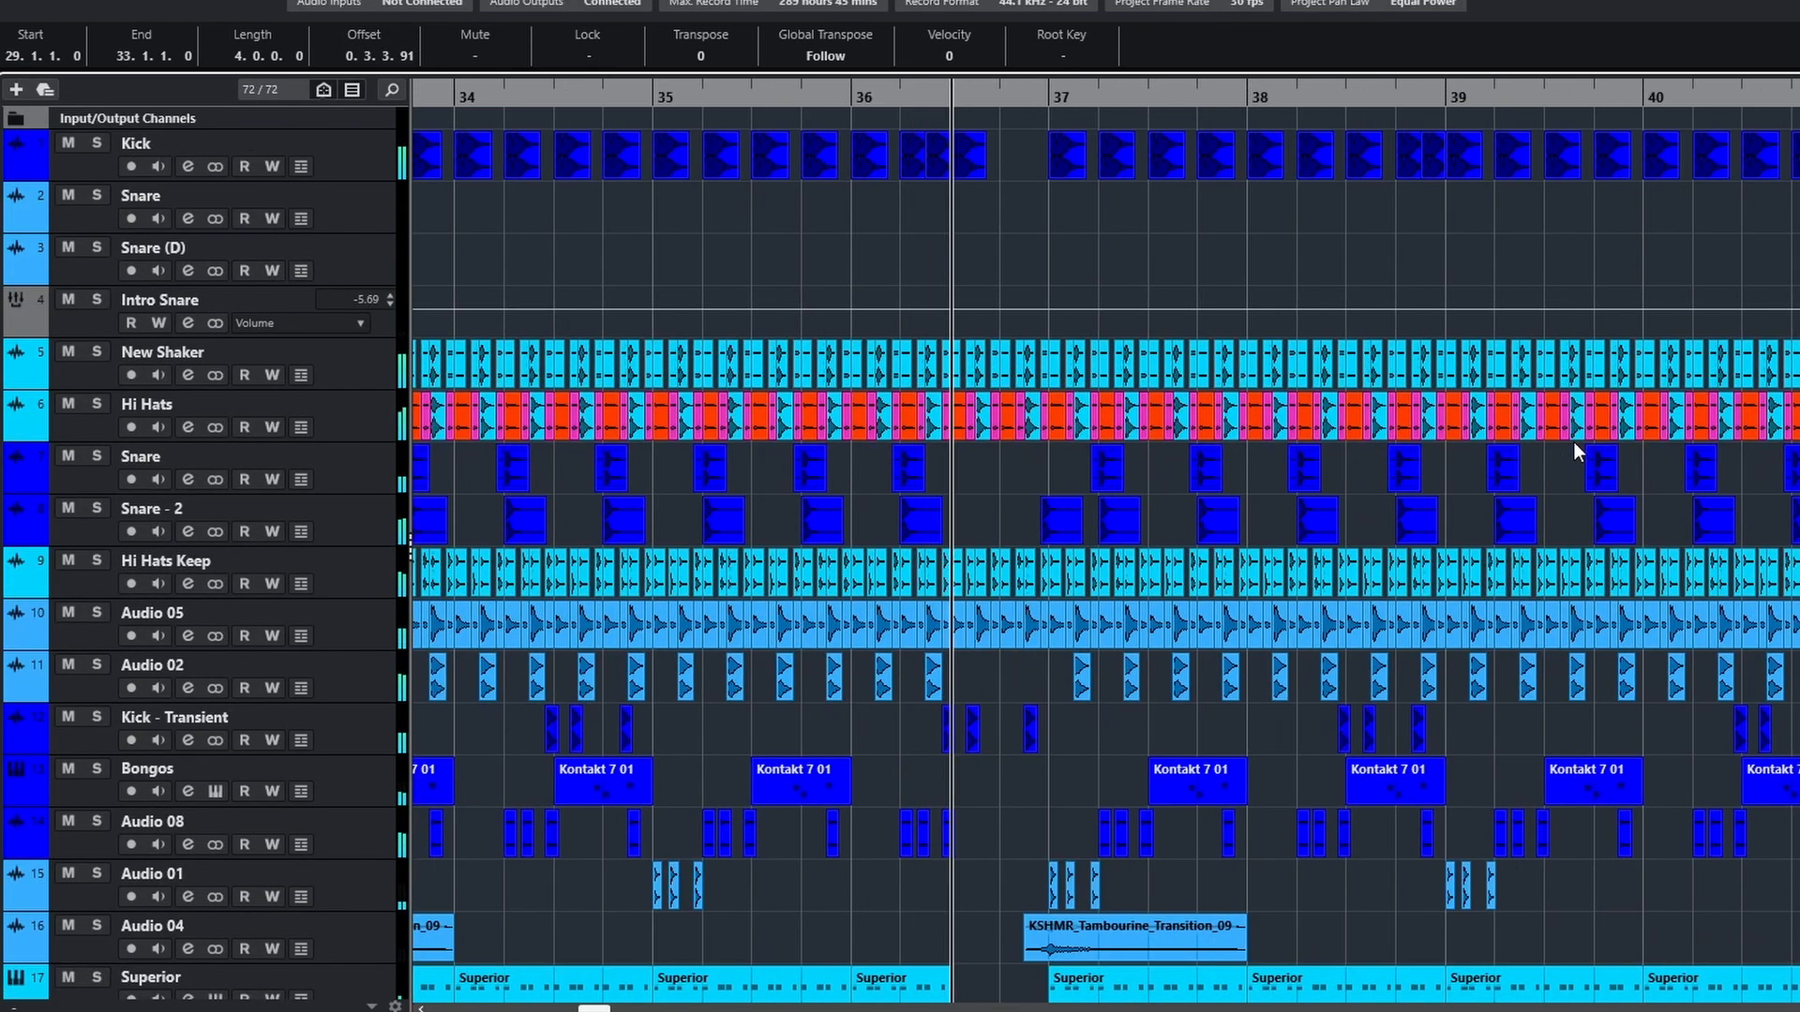
scroll(1573, 441, "down", 13)
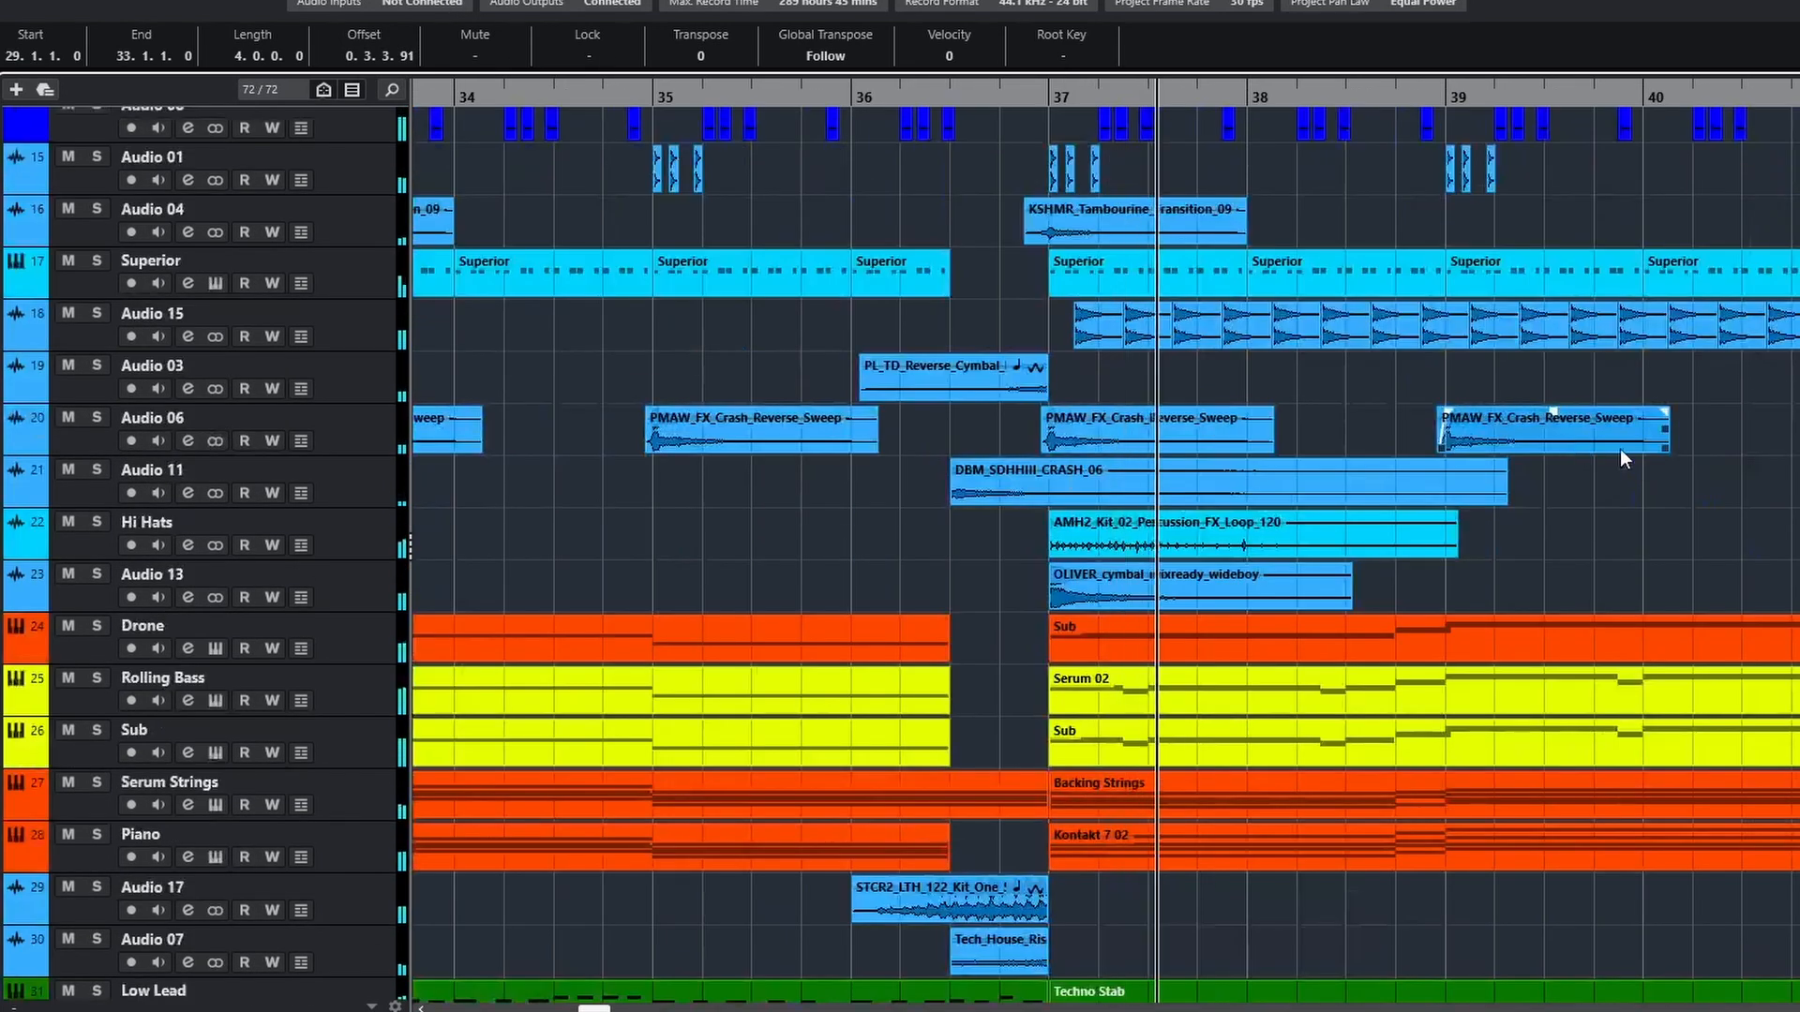
scroll(804, 440, "down", 20)
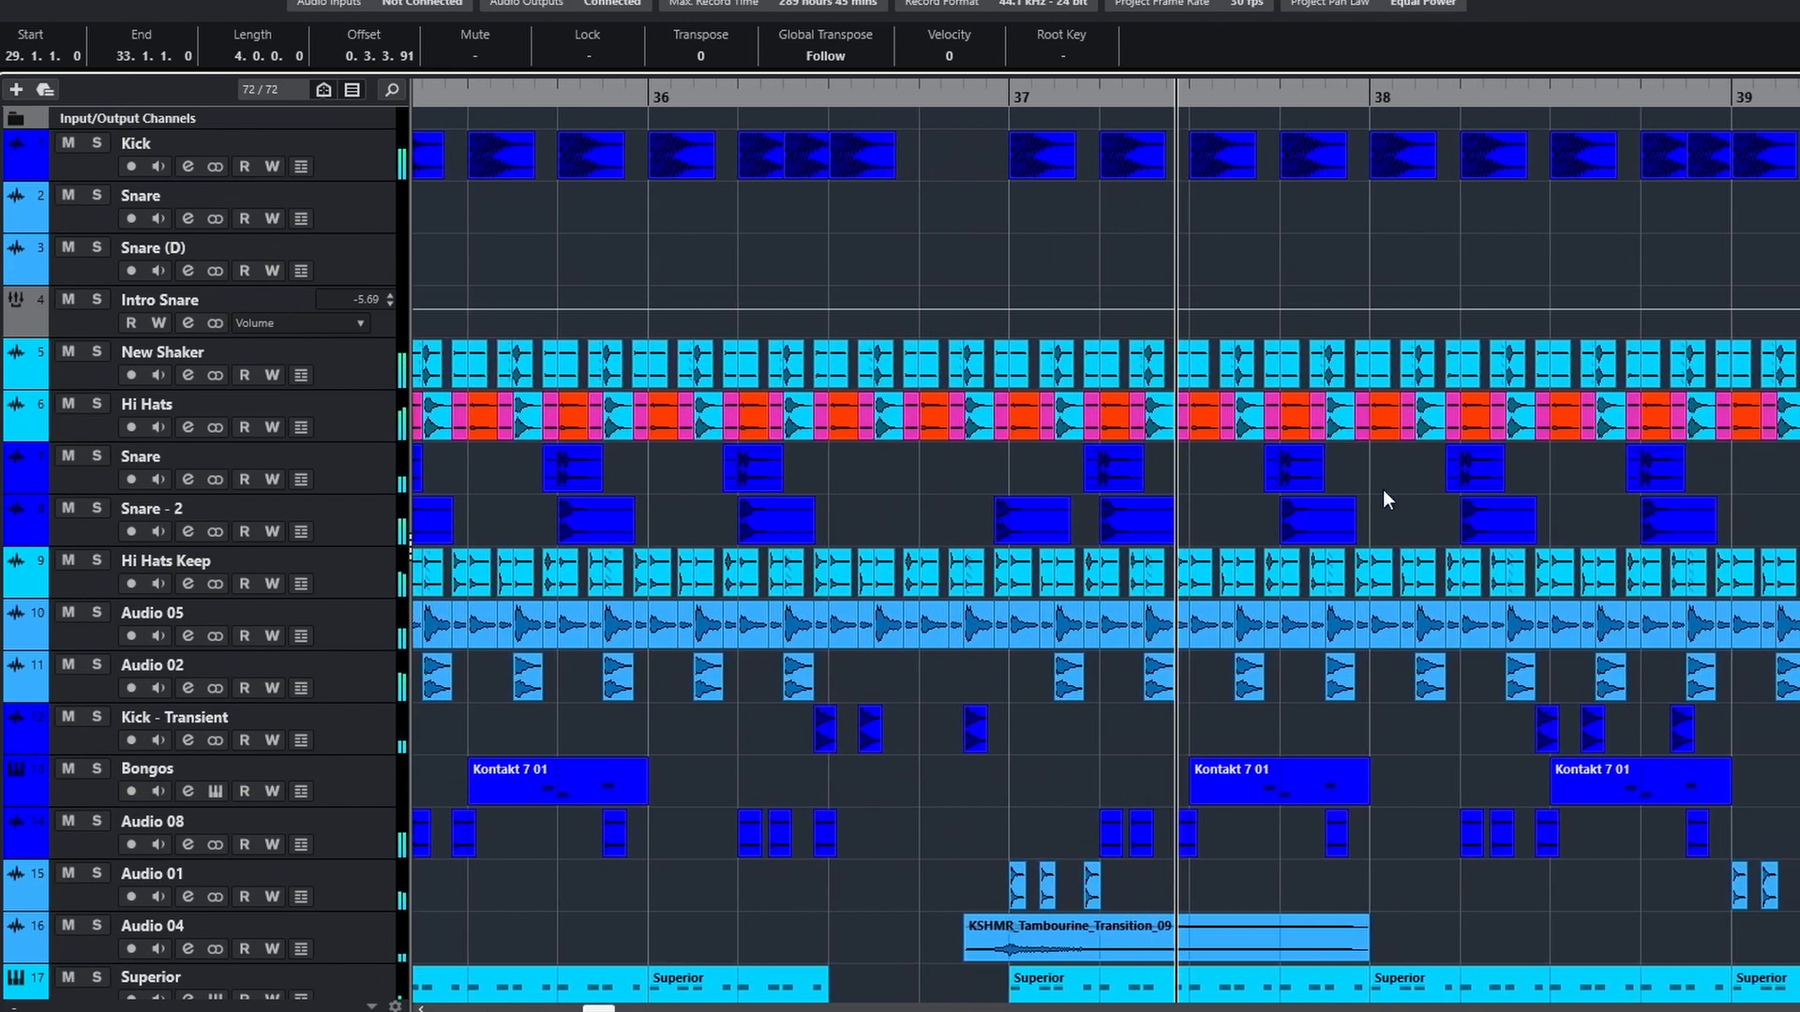
Play the full mix across bars 38 to 44, examining the tracks from the drums through the leads and chopped vocals
scroll(1382, 489, "down", 3)
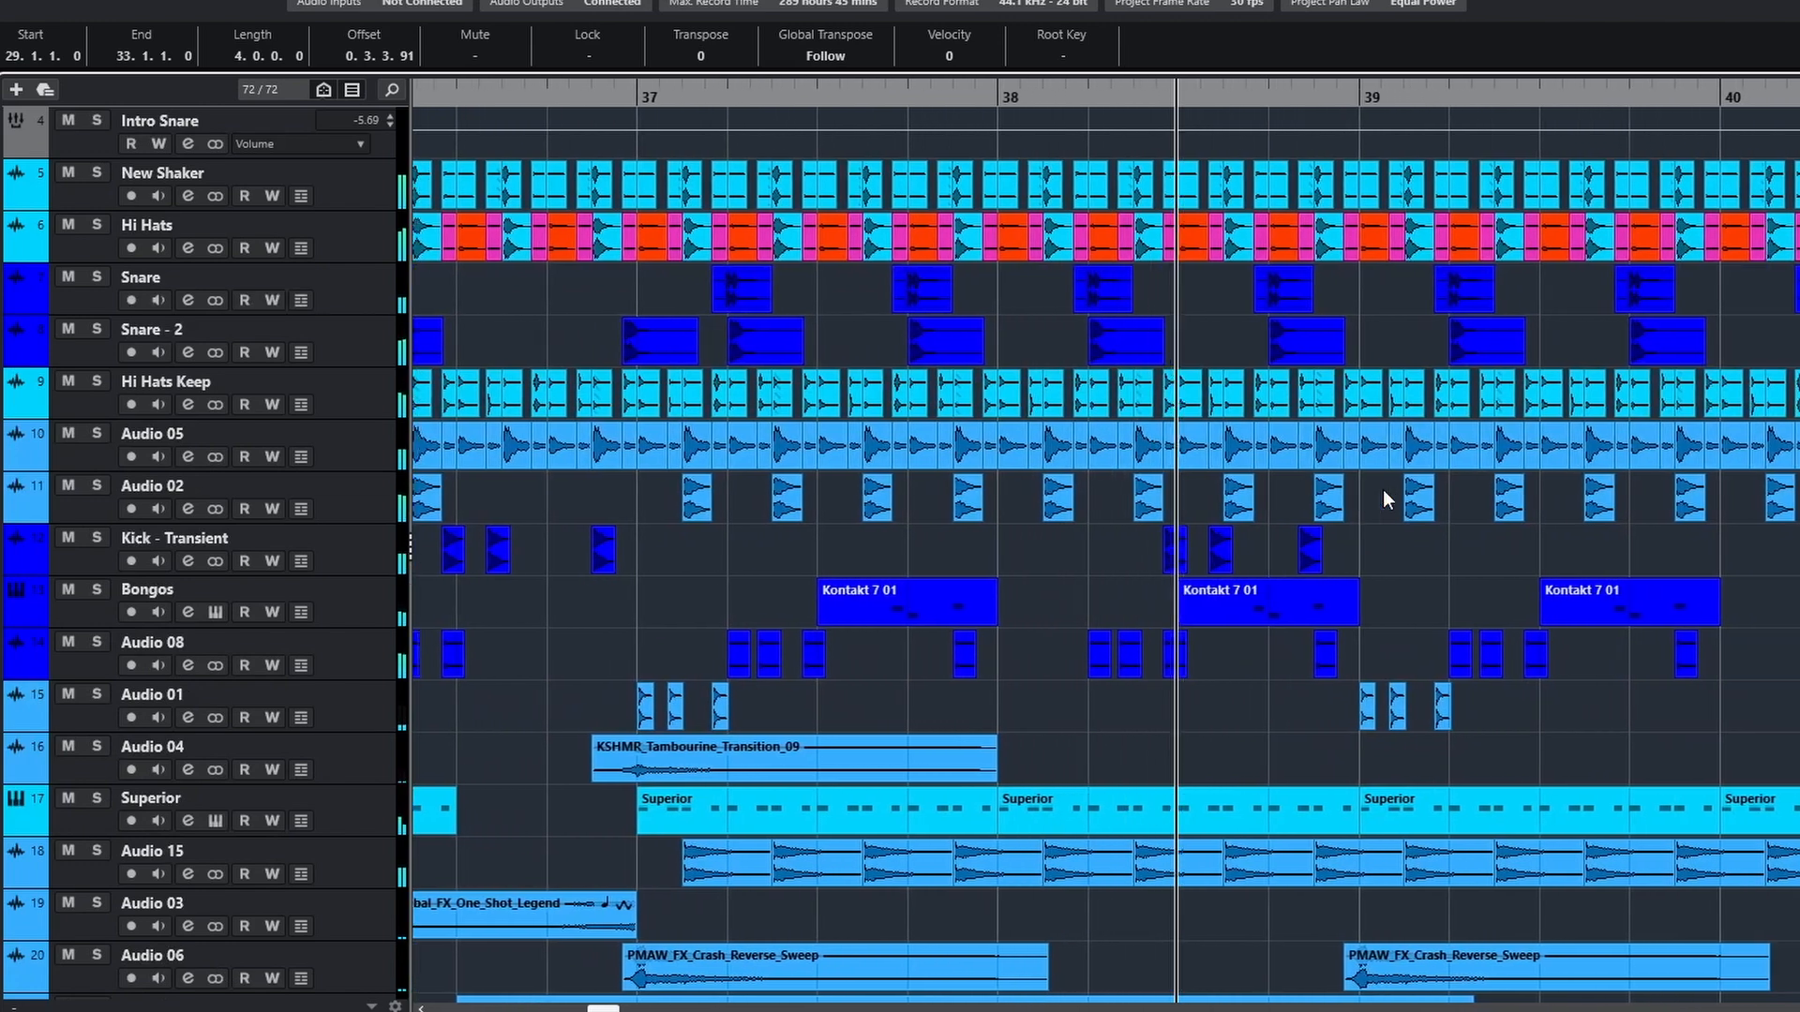
scroll(1572, 521, "down", 14)
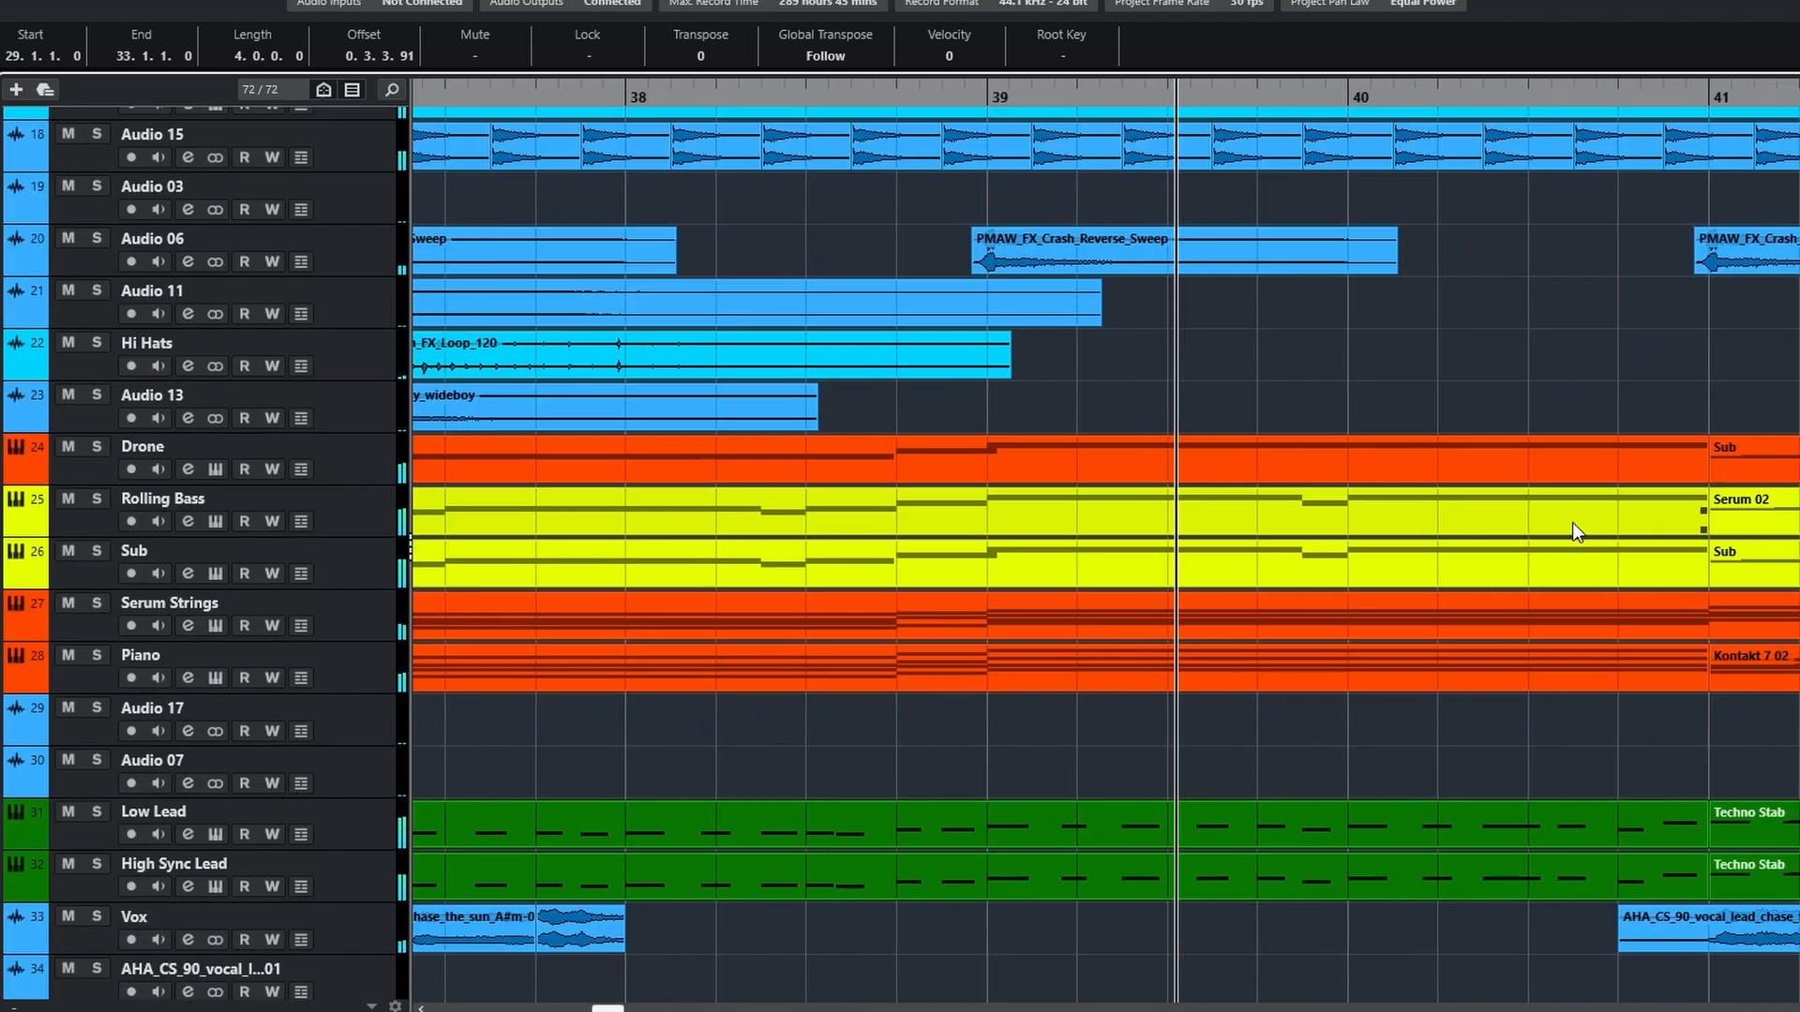
scroll(1572, 522, "down", 14)
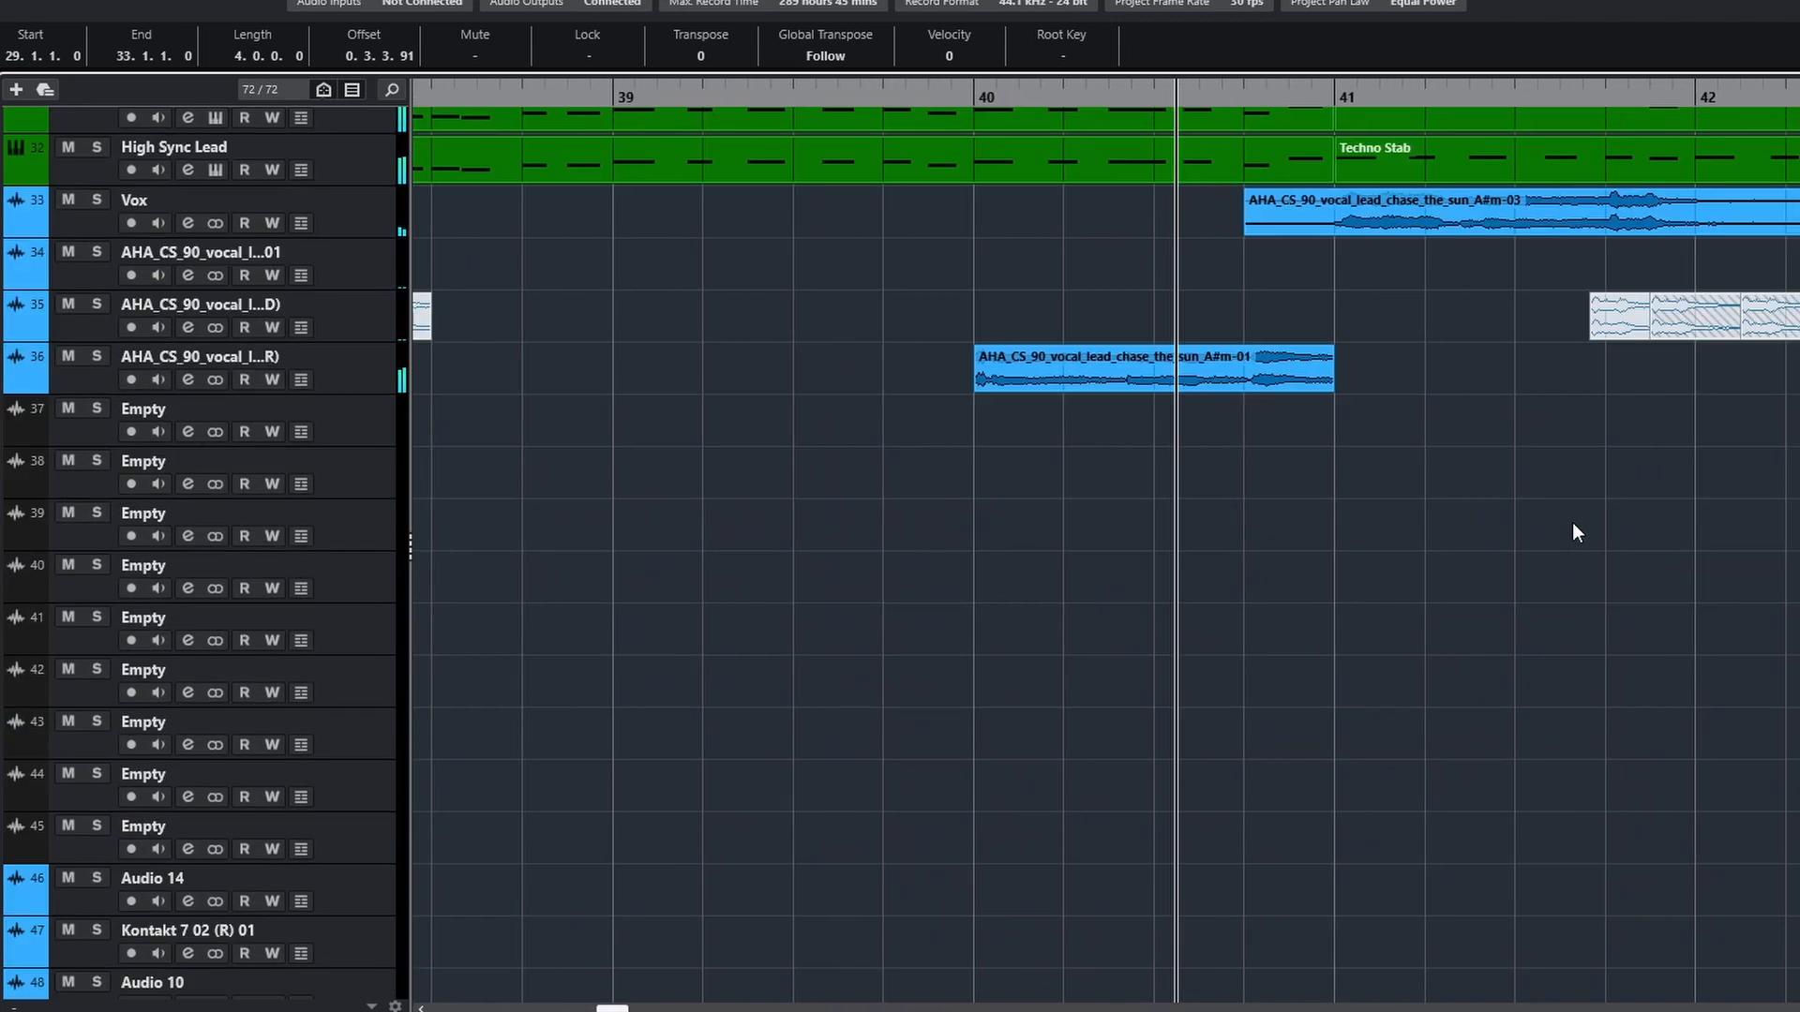
scroll(1572, 521, "up", 4)
scroll(1572, 521, "up", 3)
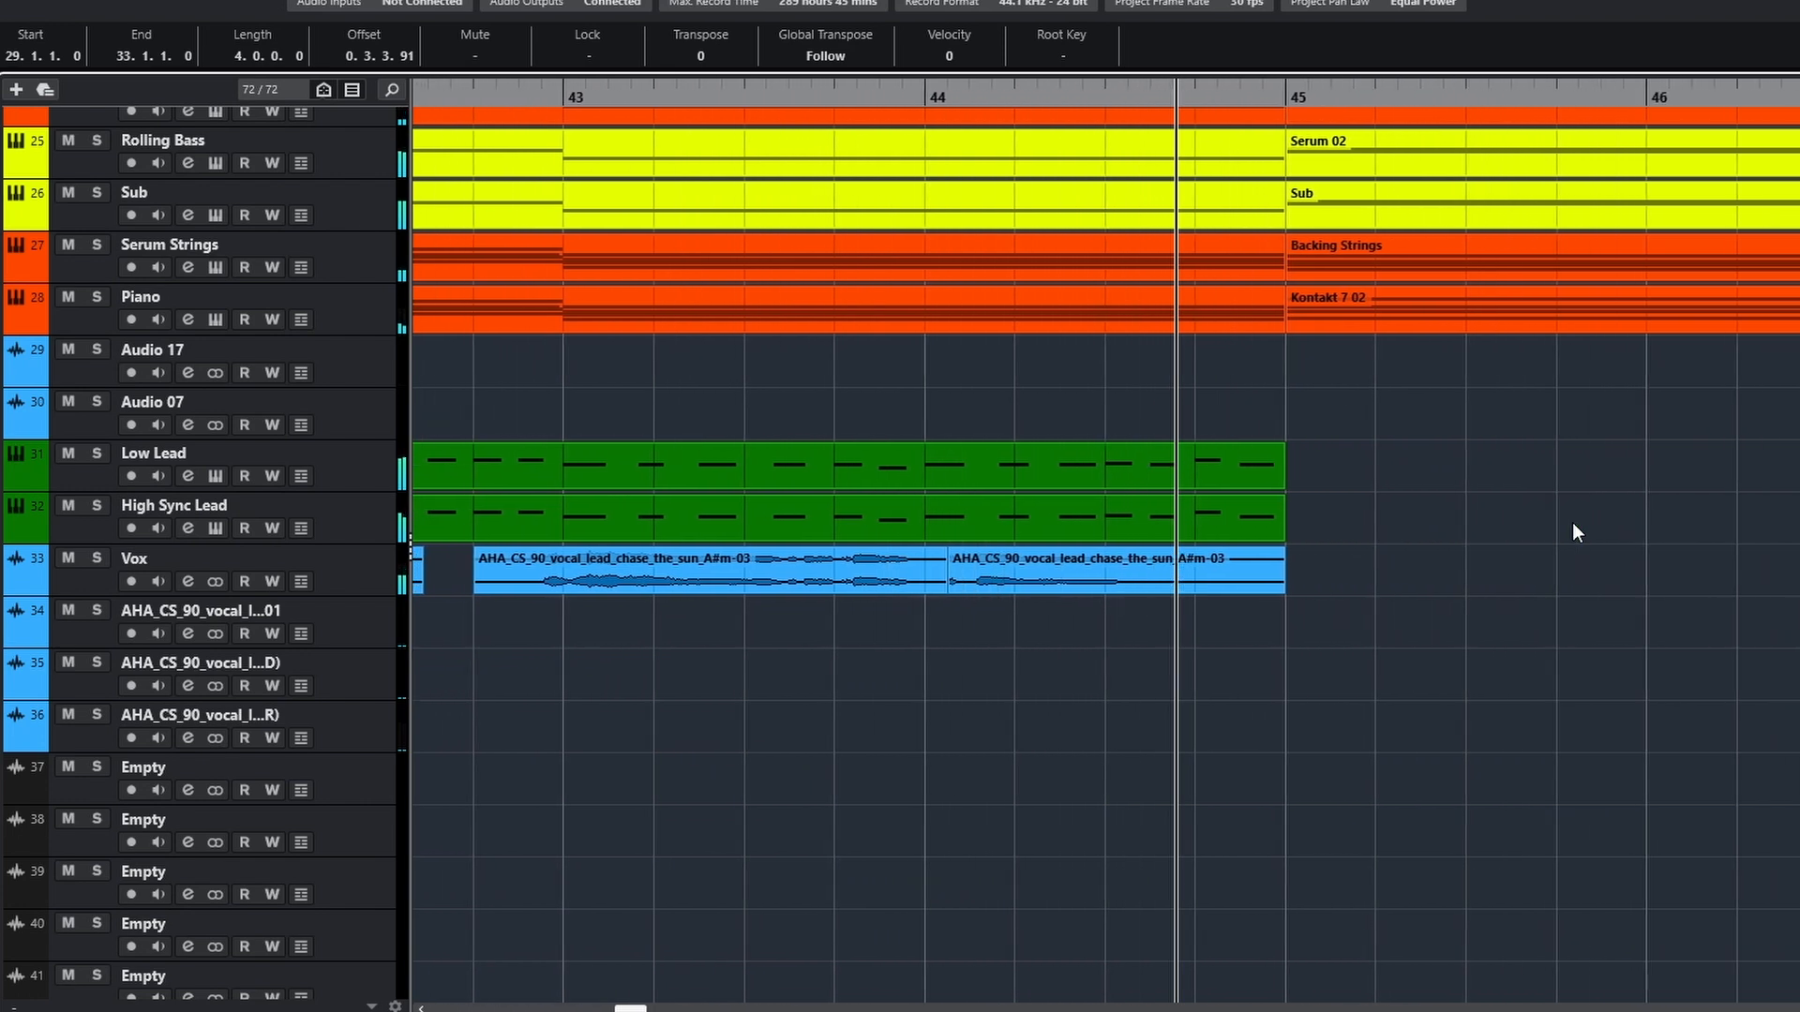
key("space")
Play the soloed Vox track from just before bar 37, and clear its solo to hear it with the other tracks
scroll(1574, 525, "down", 4)
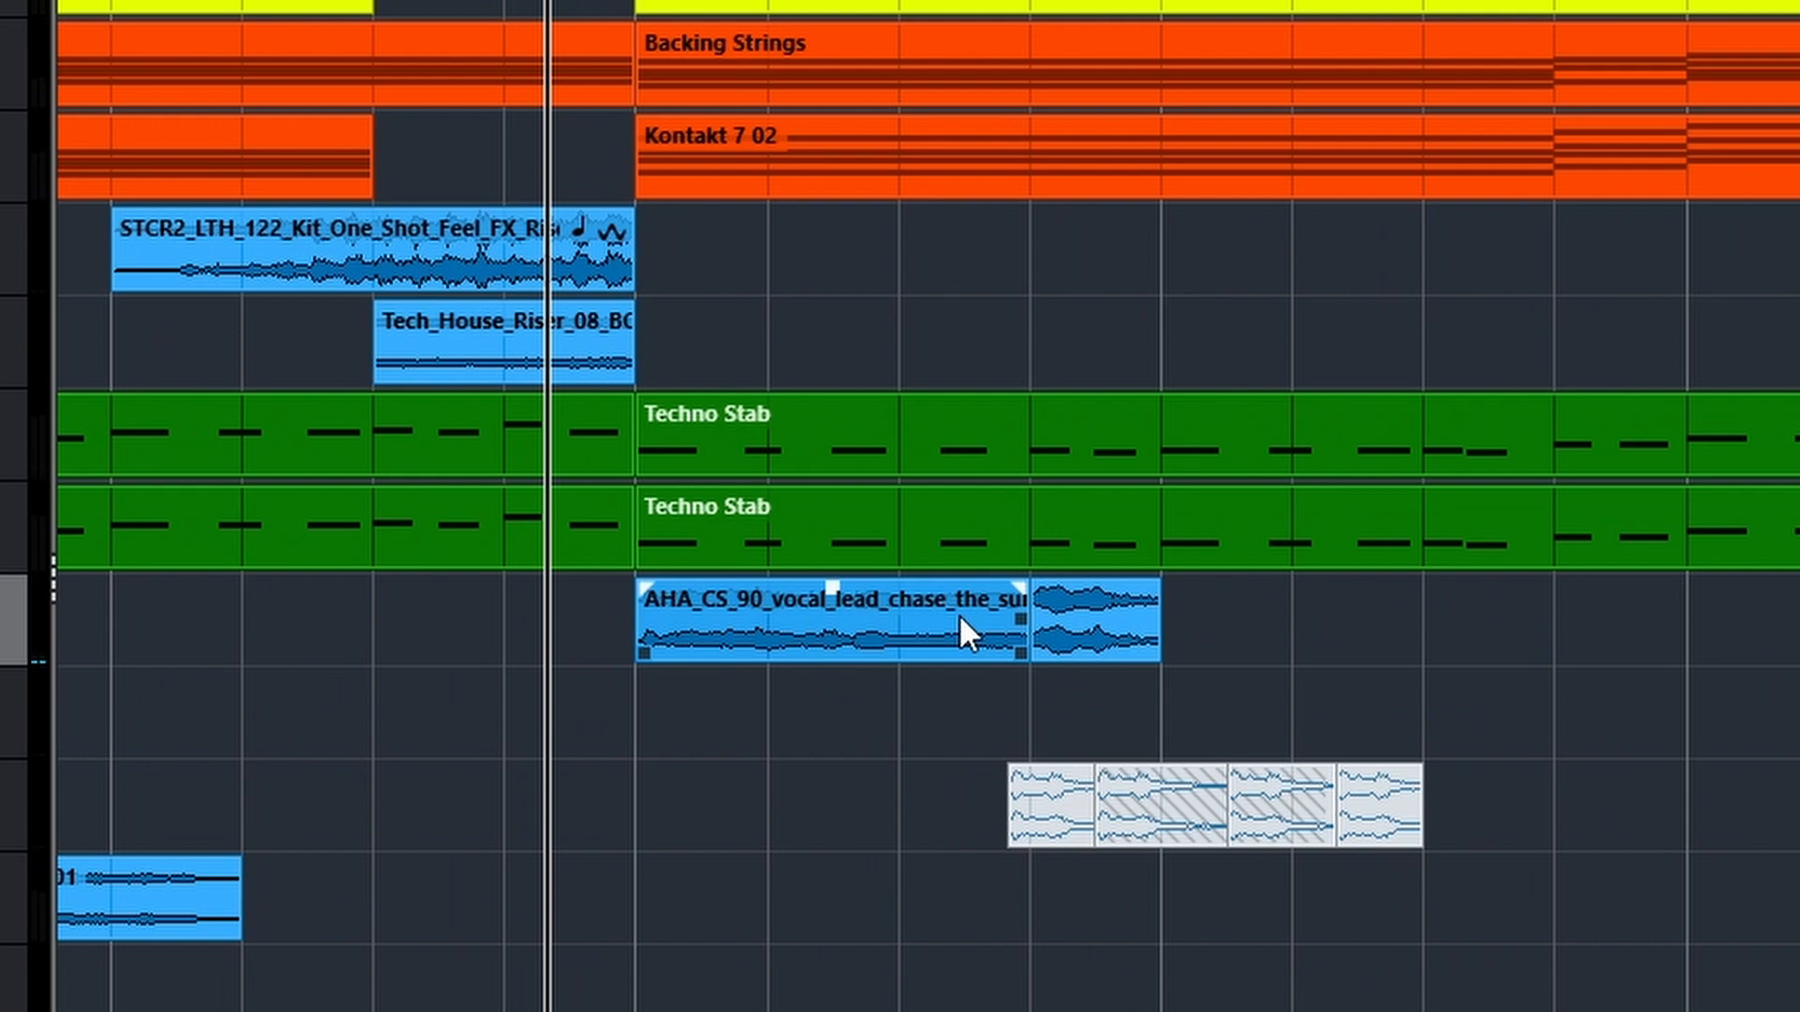
key("space")
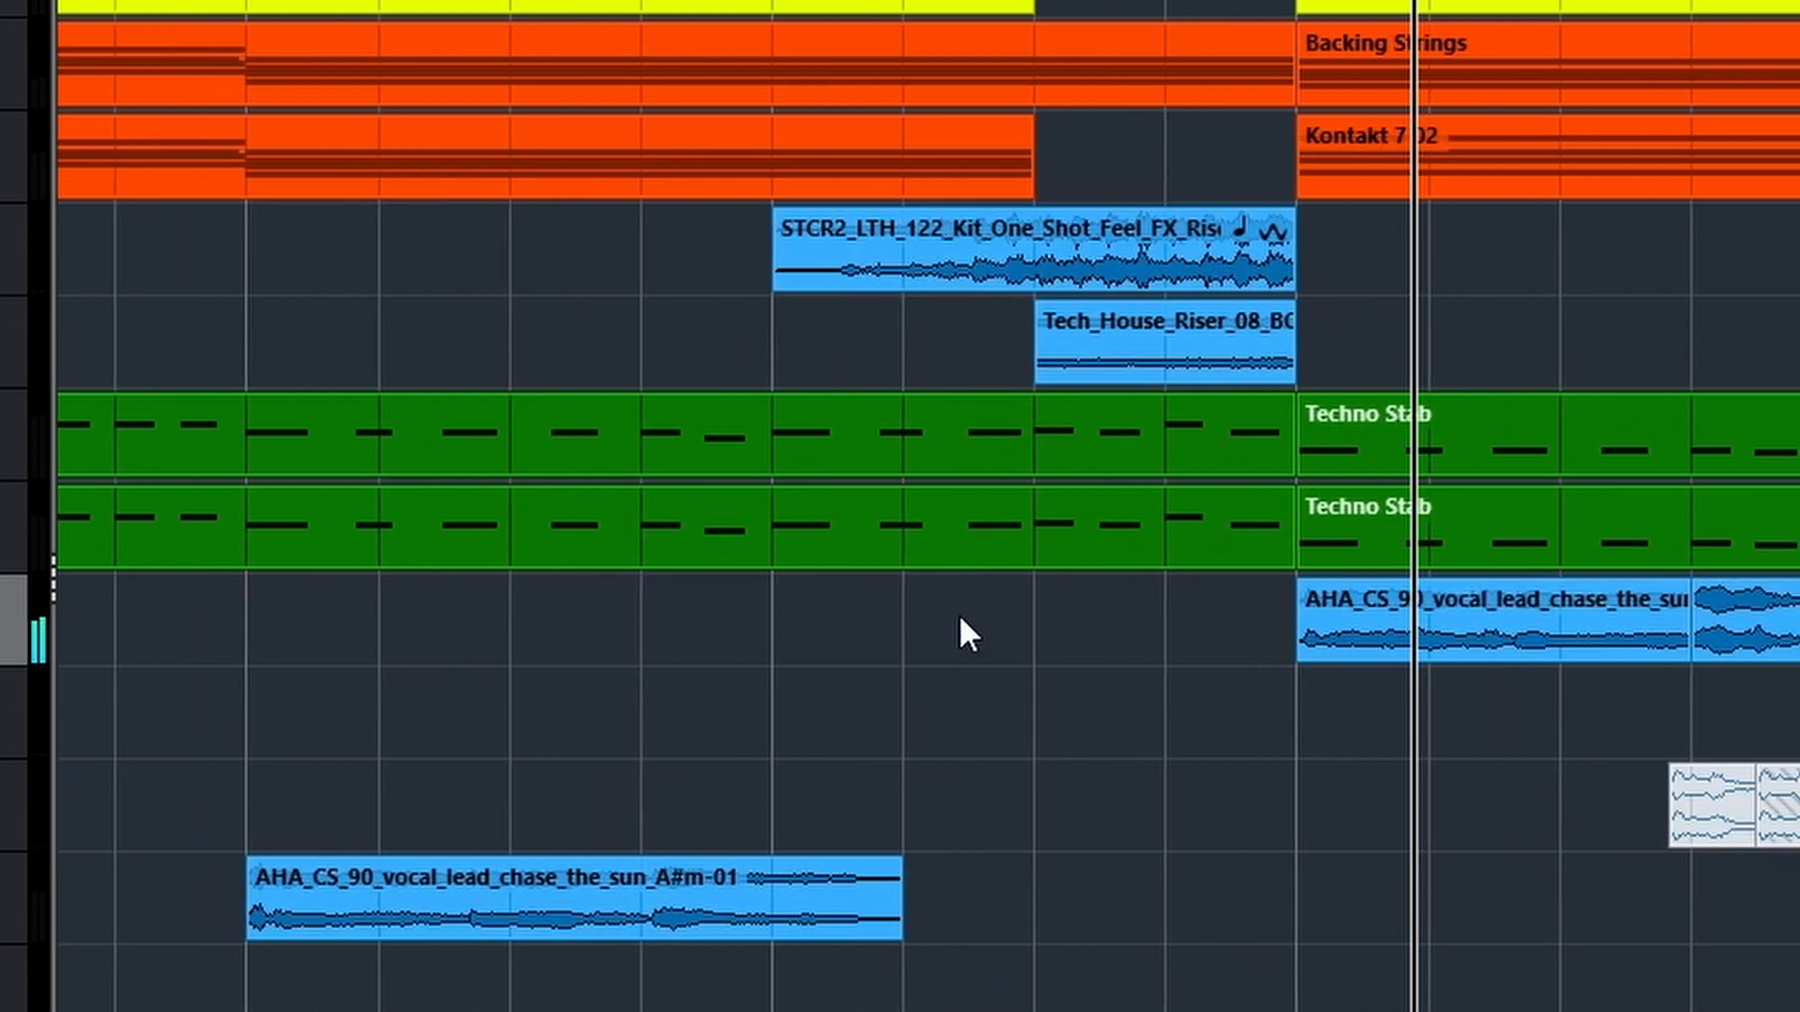
key("space")
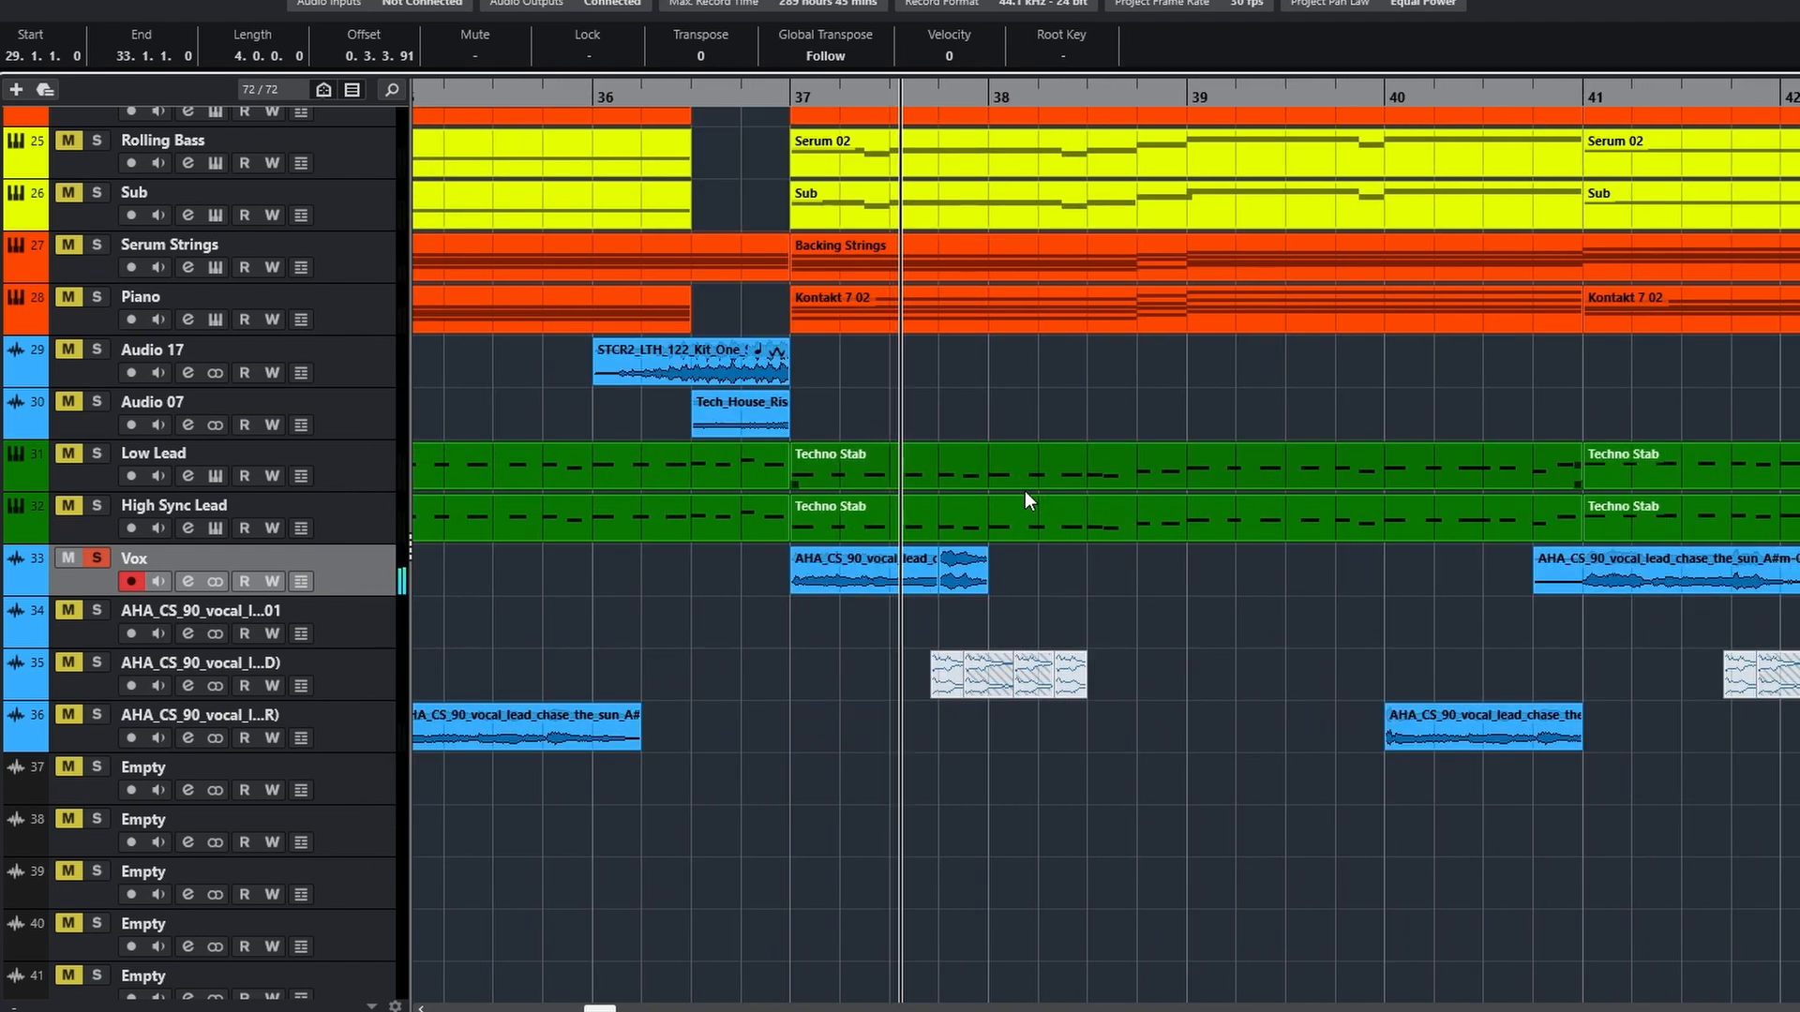
left_click(95, 563)
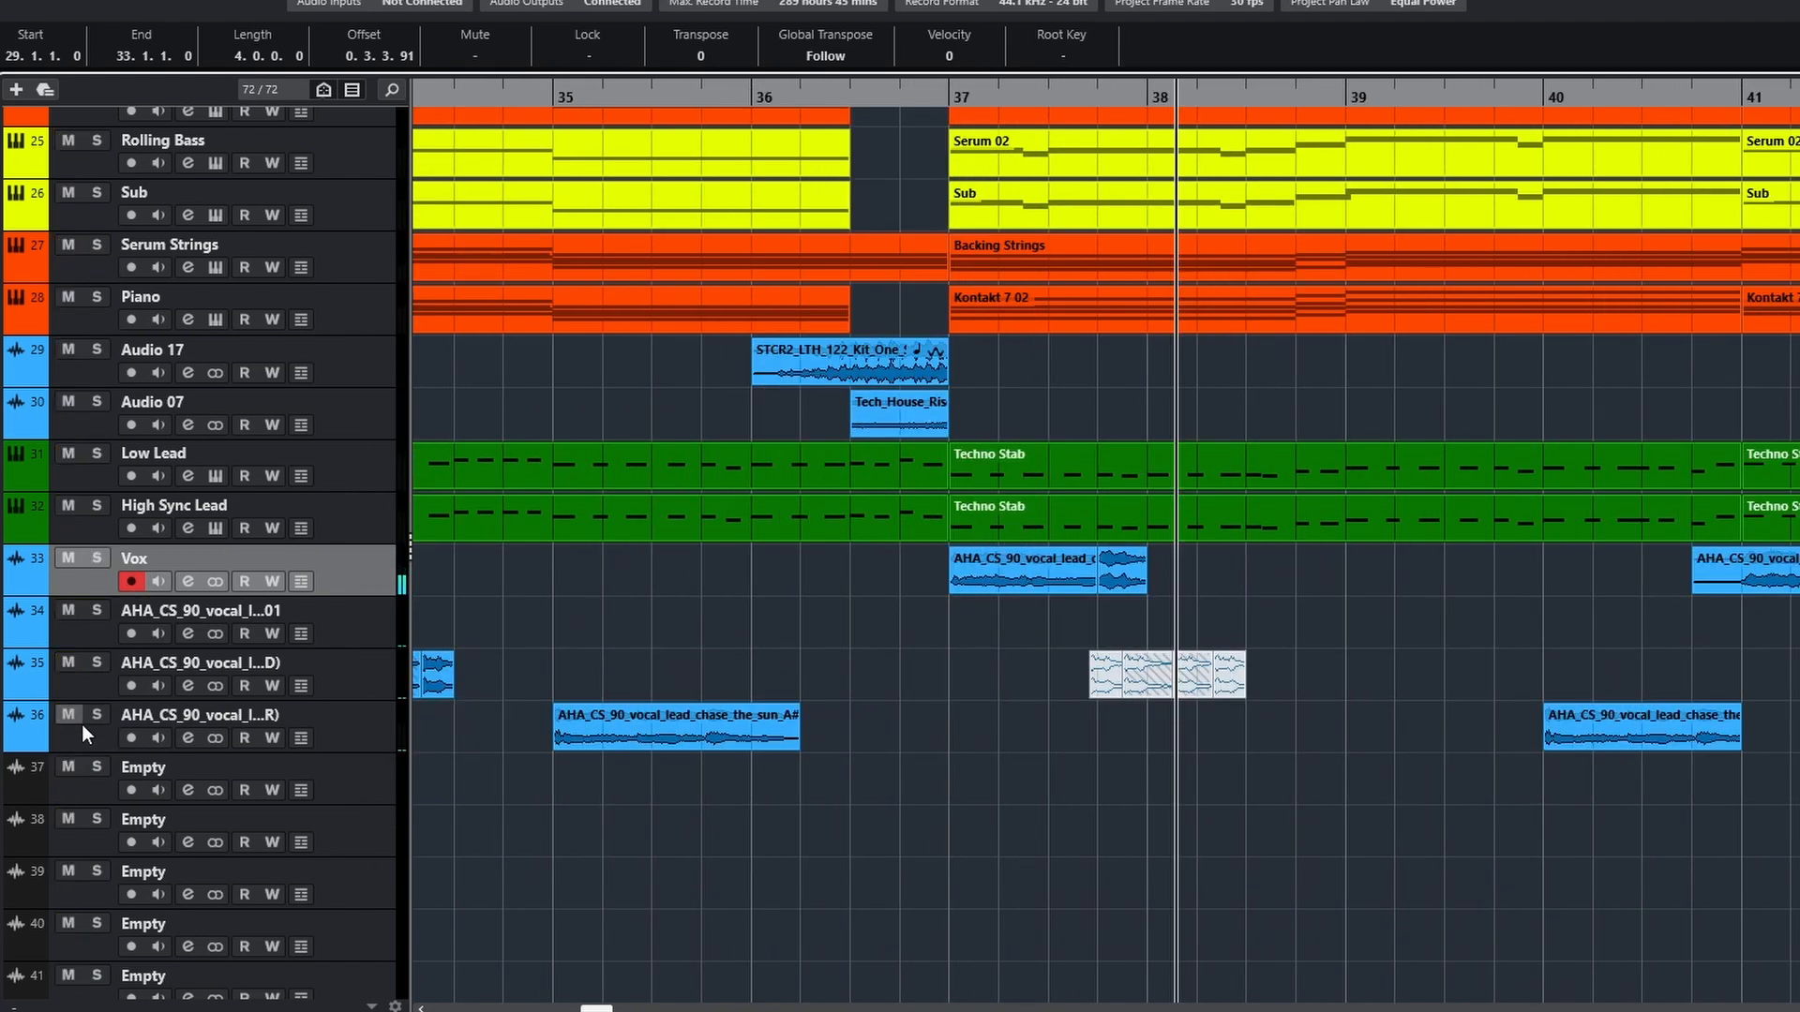
Play the soloed Vox events up to bar 45
scroll(1337, 669, "right", 5)
left_click(1082, 99)
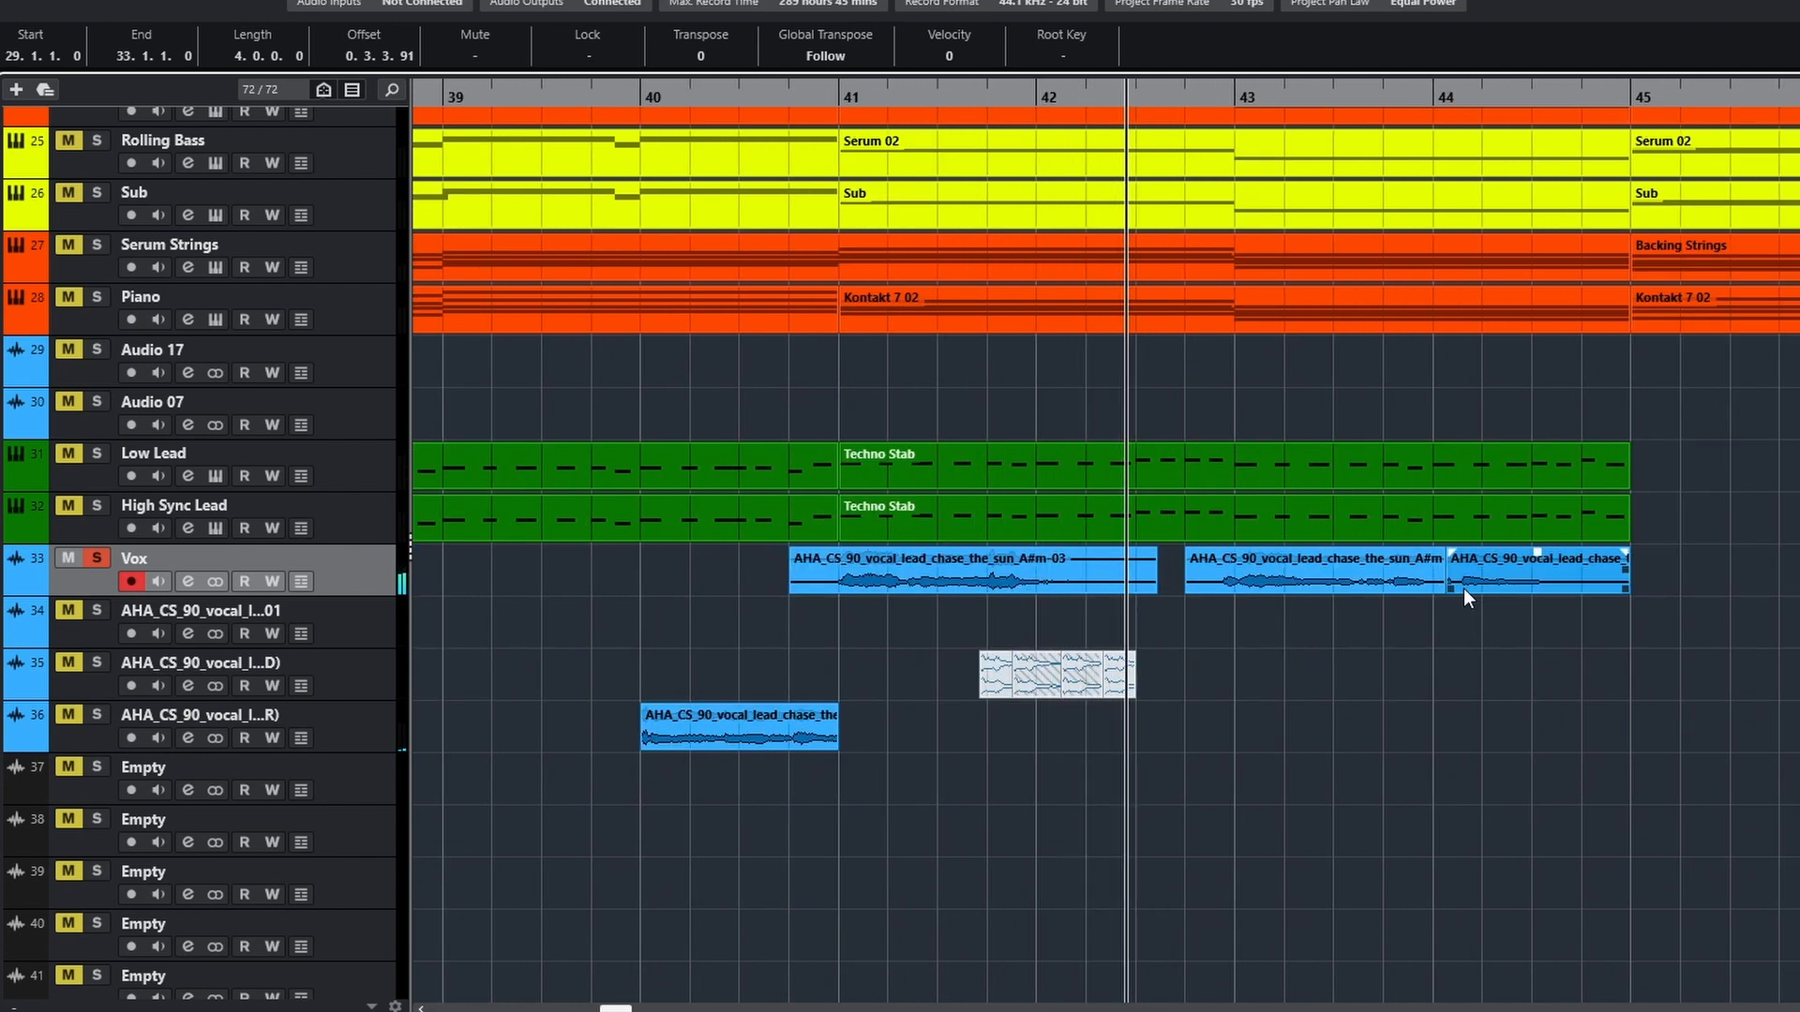
scroll(1534, 611, "up", 1)
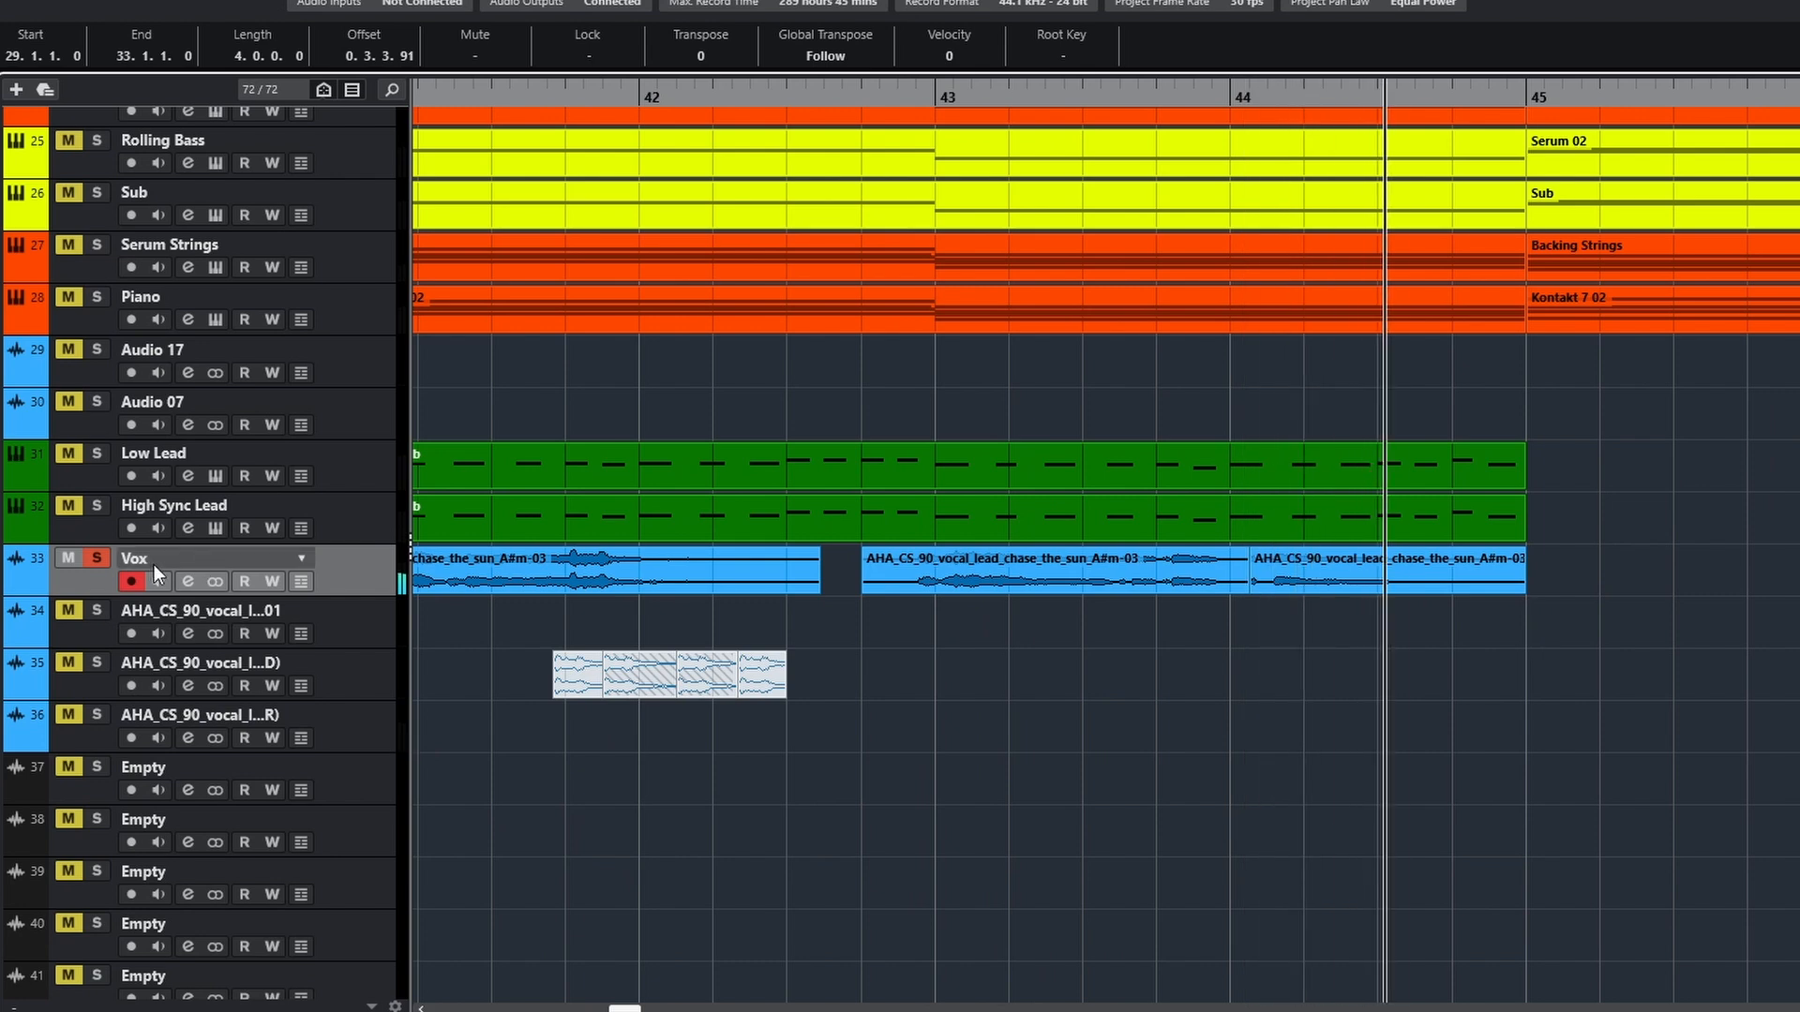
scroll(1421, 735, "down", 2)
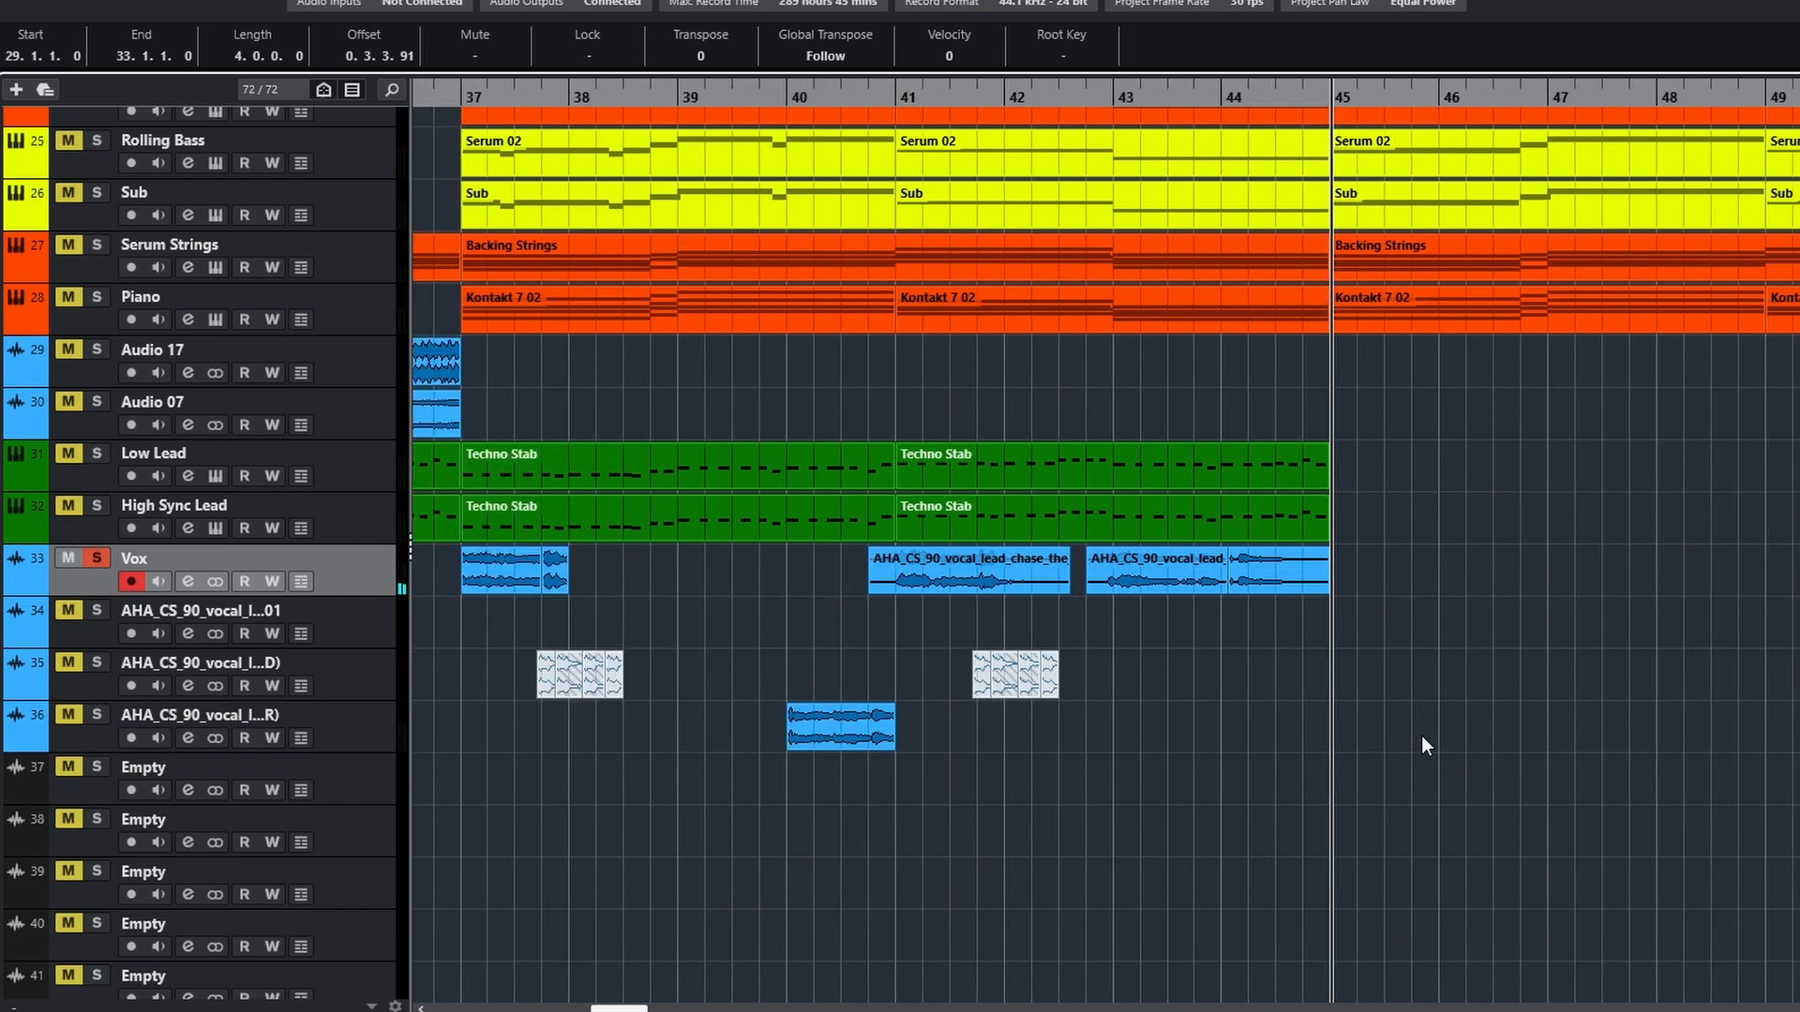
Play the soloed Synth - Stab track from just before bar 37 while viewing its Stab Chords notes
scroll(1421, 735, "down", 5)
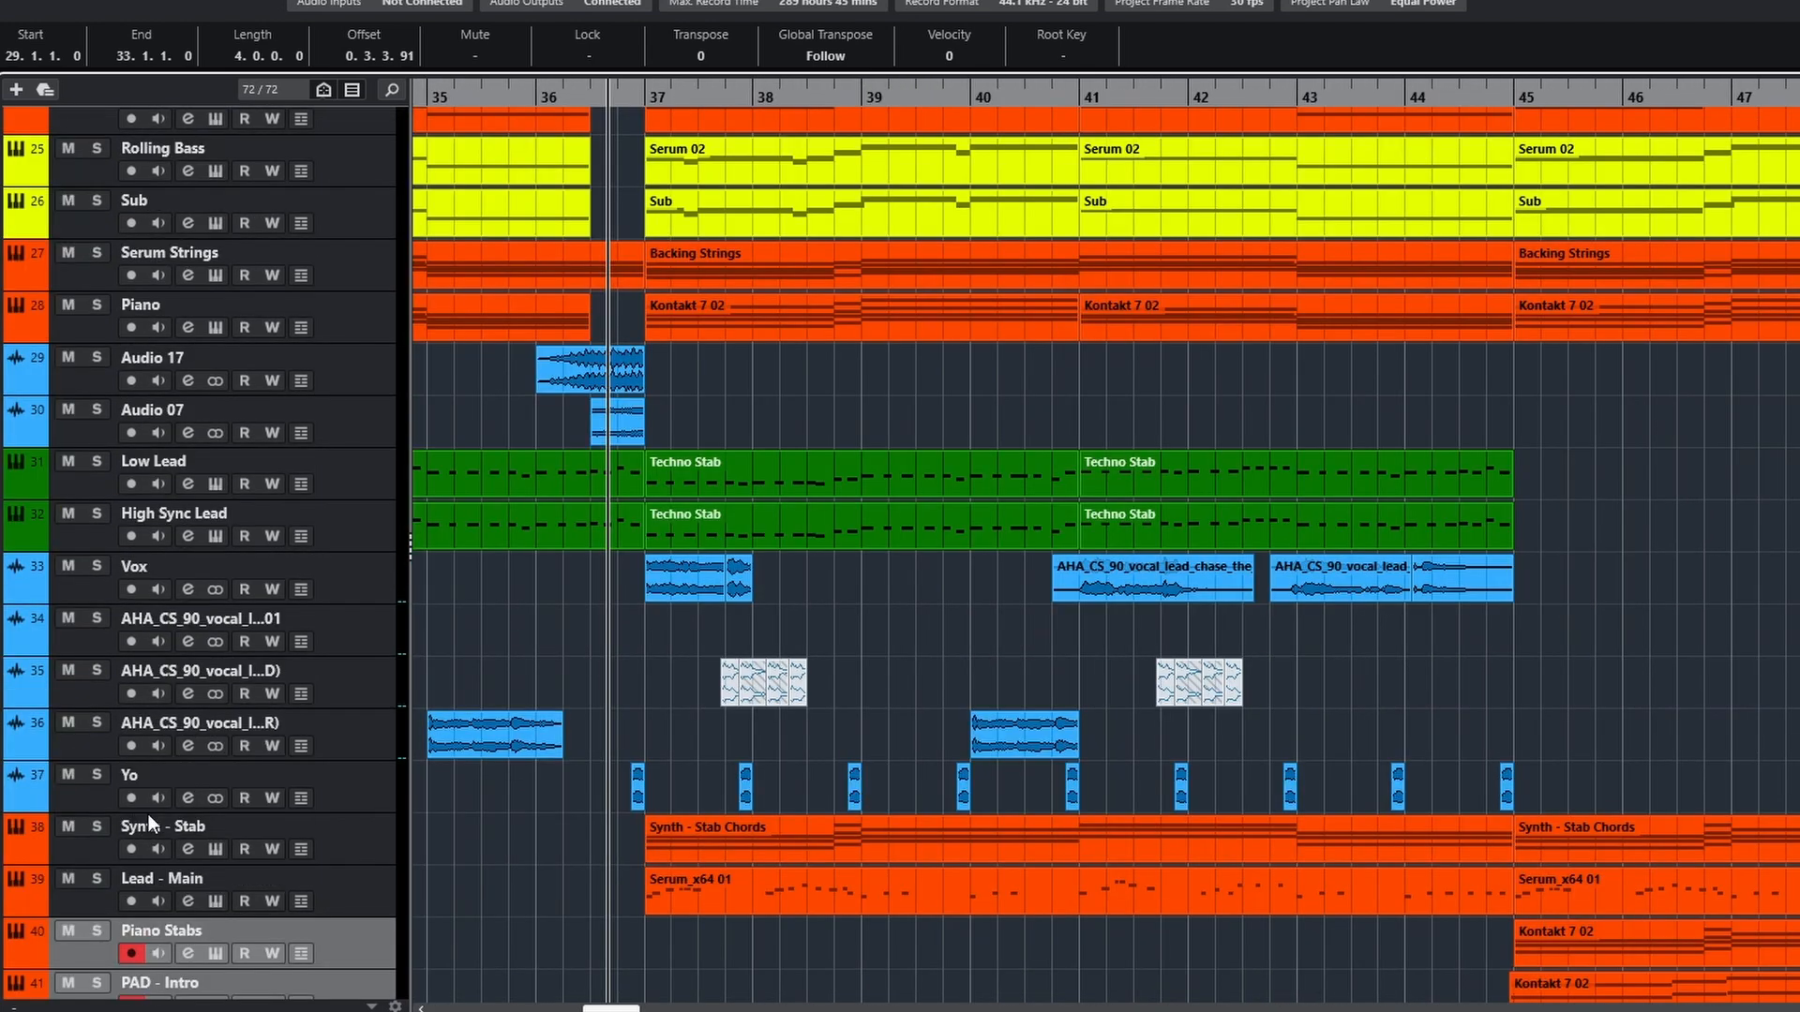
left_click(141, 821)
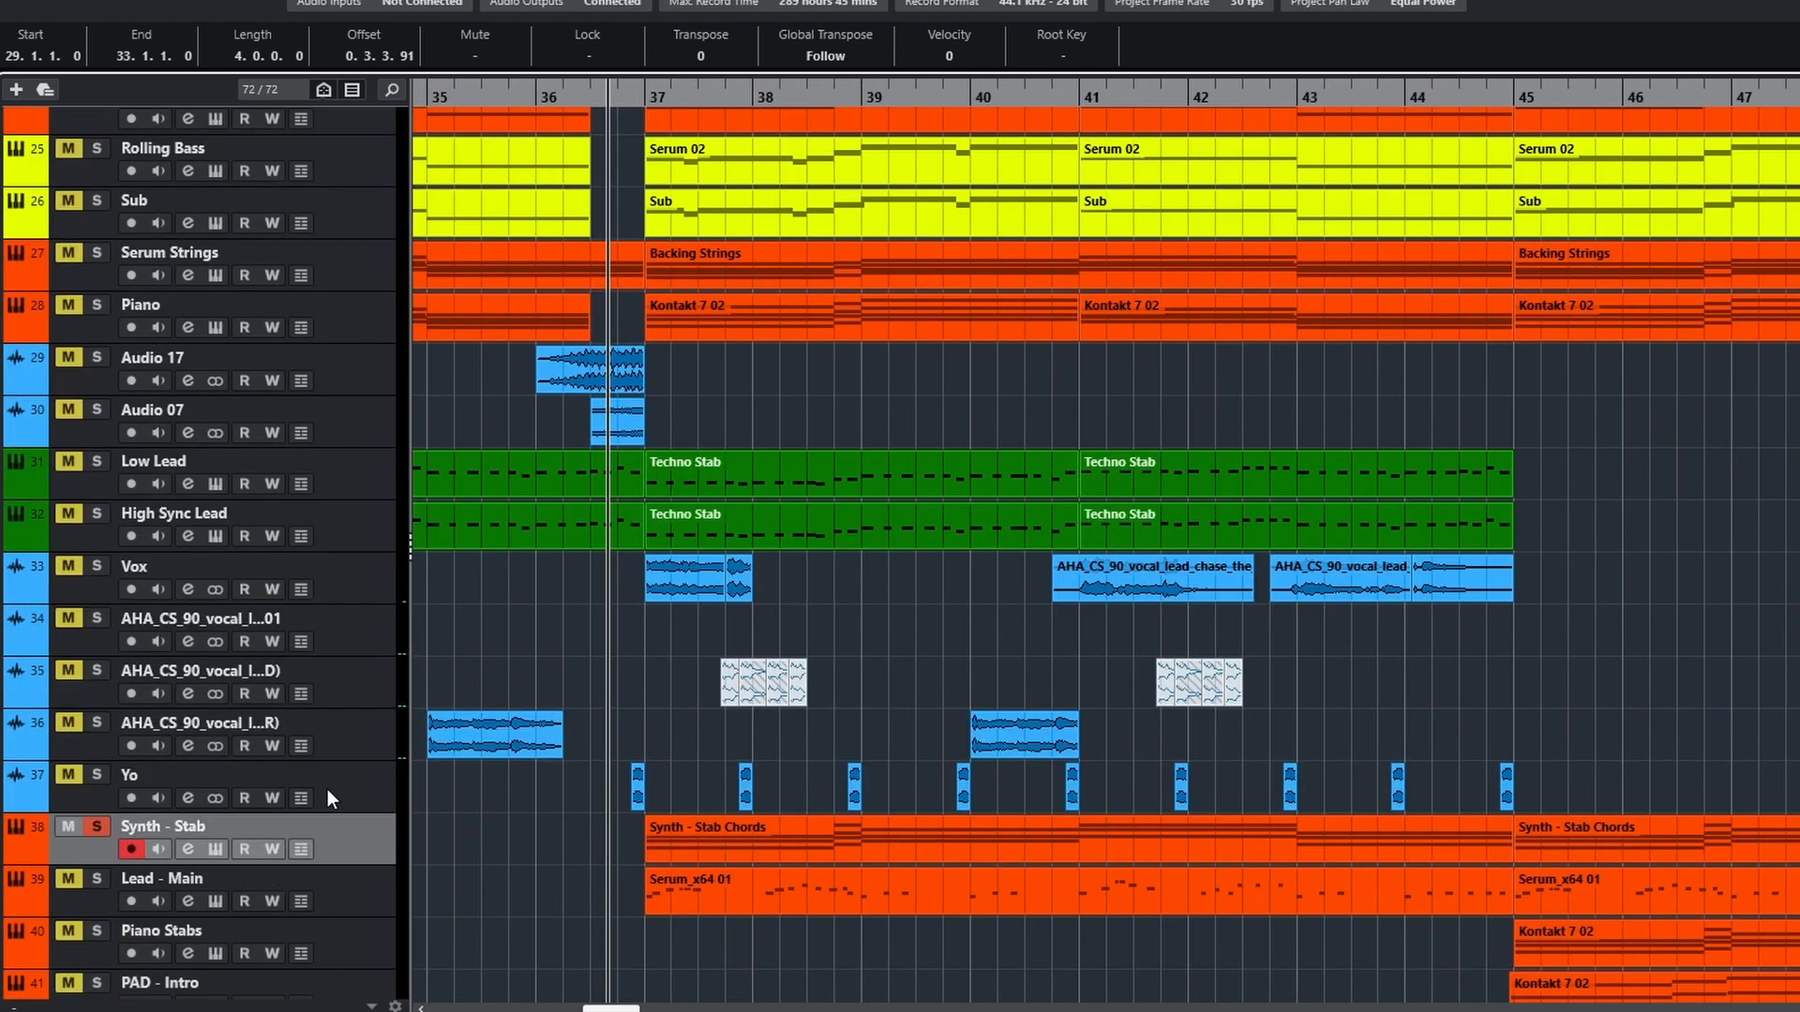
double_click(886, 843)
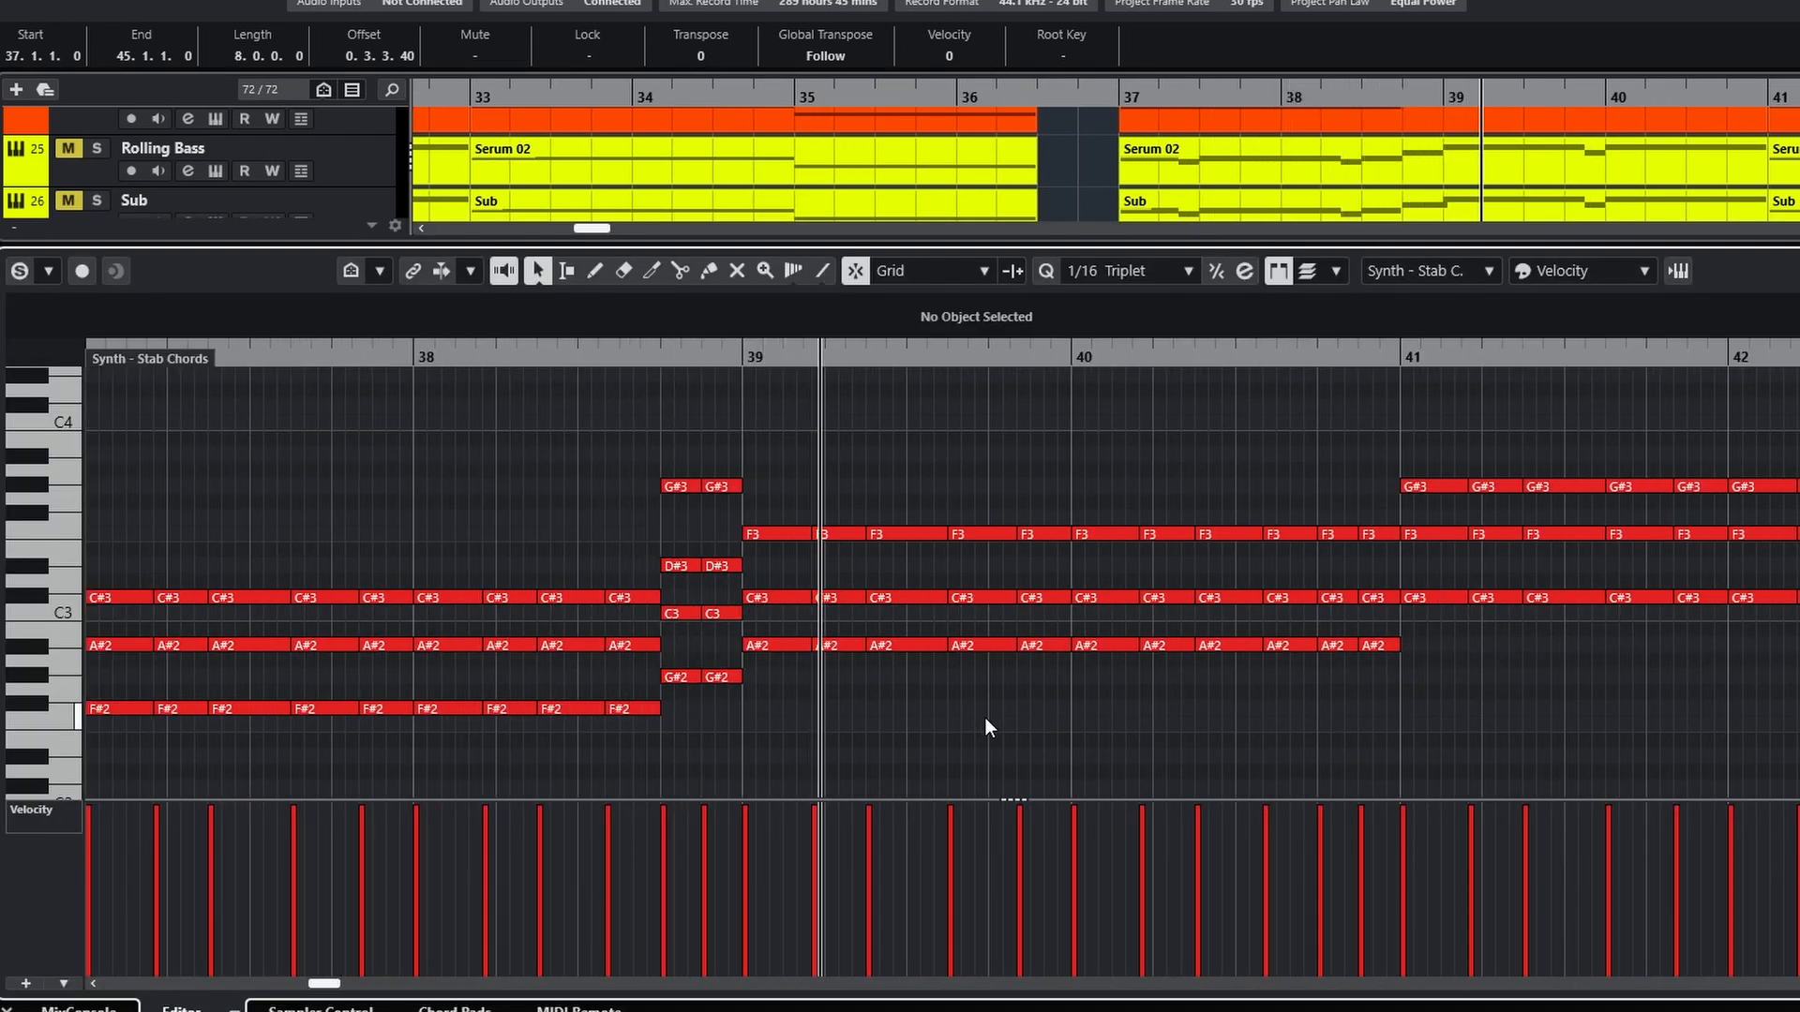
key("space")
View the Synth - Stab track's Serum instrument and its LFOTool insert
left_click(8, 1010)
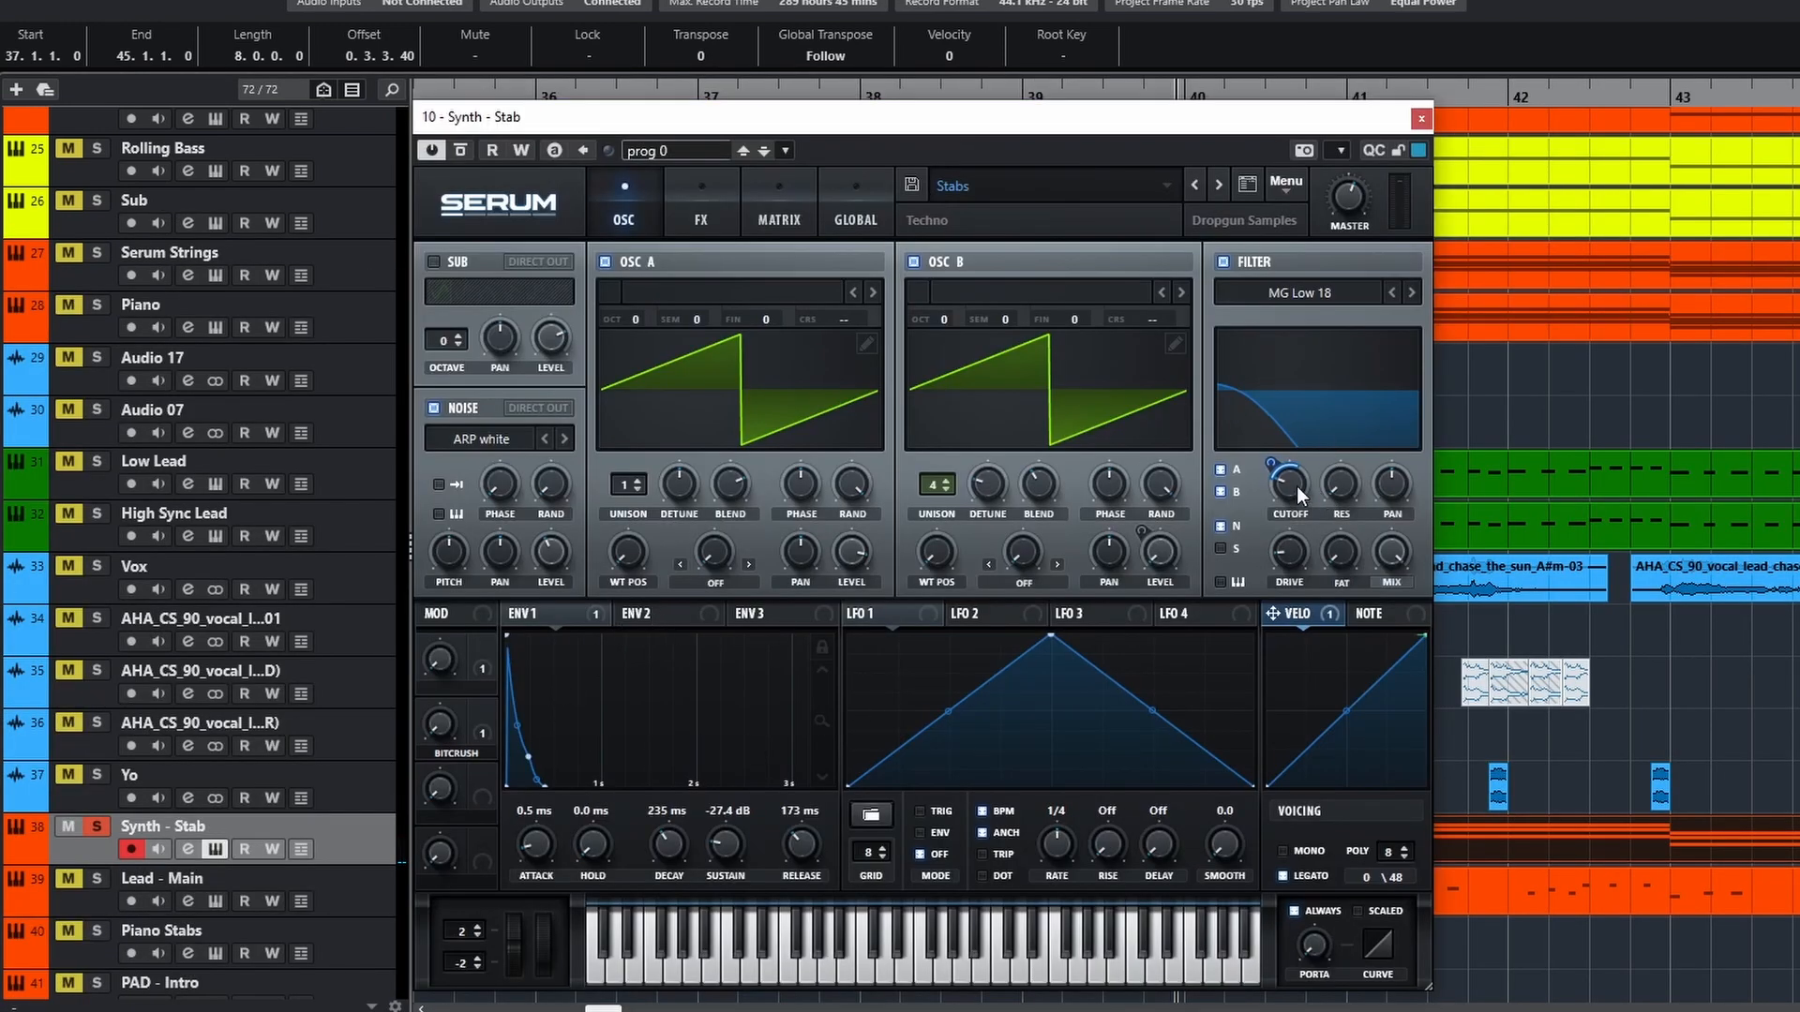
left_click(1422, 118)
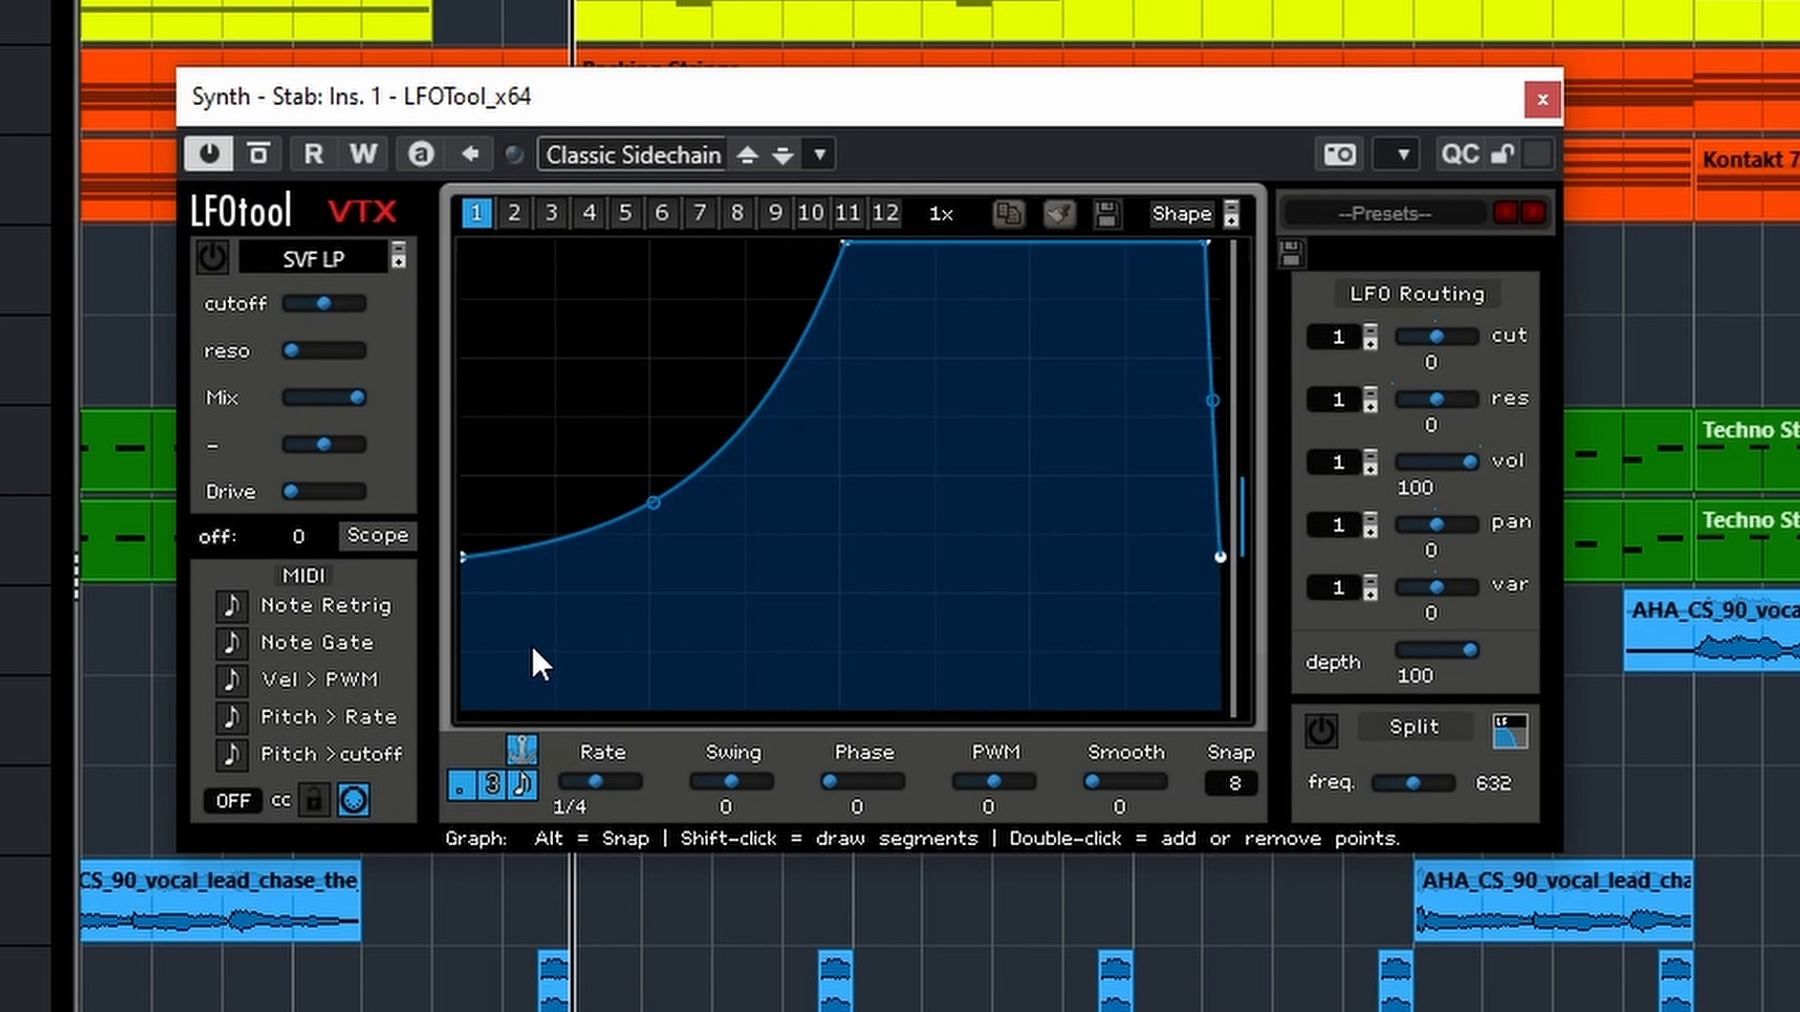
key("space")
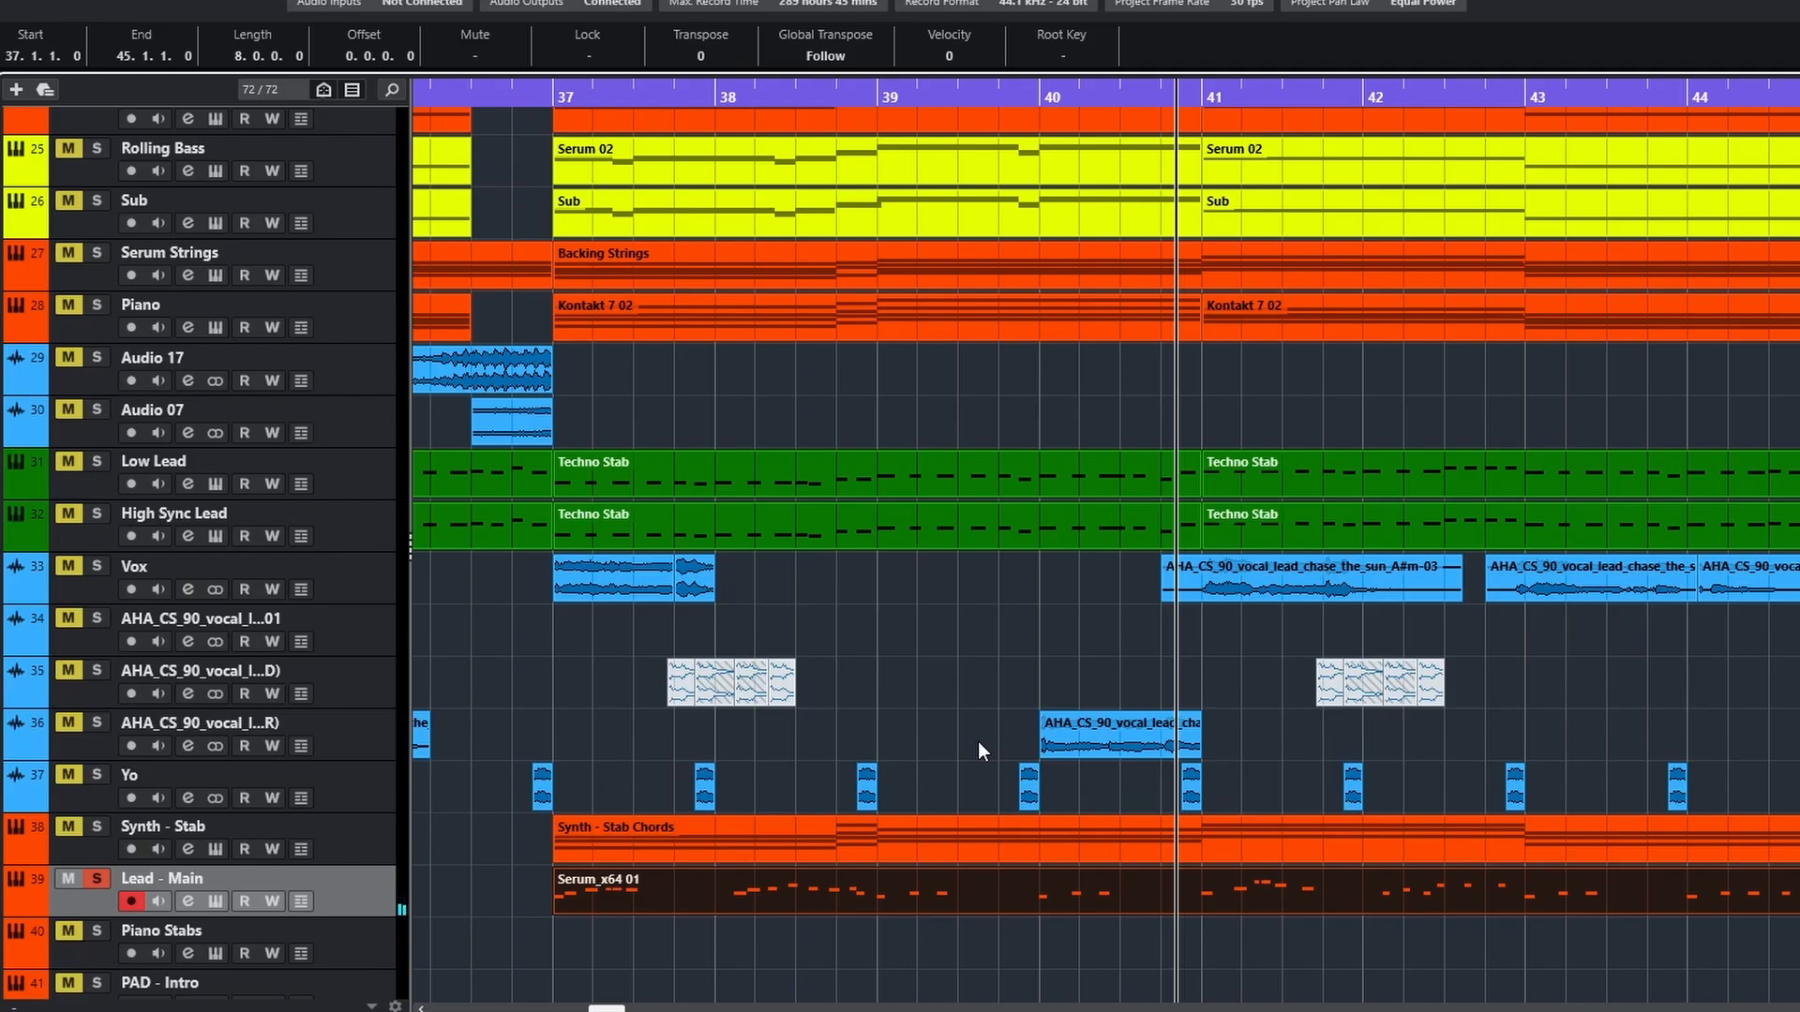
Play the full mix from just before bar 37 to bar 40, following the tracks down to Synth - Stab and Lead - Main
scroll(977, 740, "down", 2)
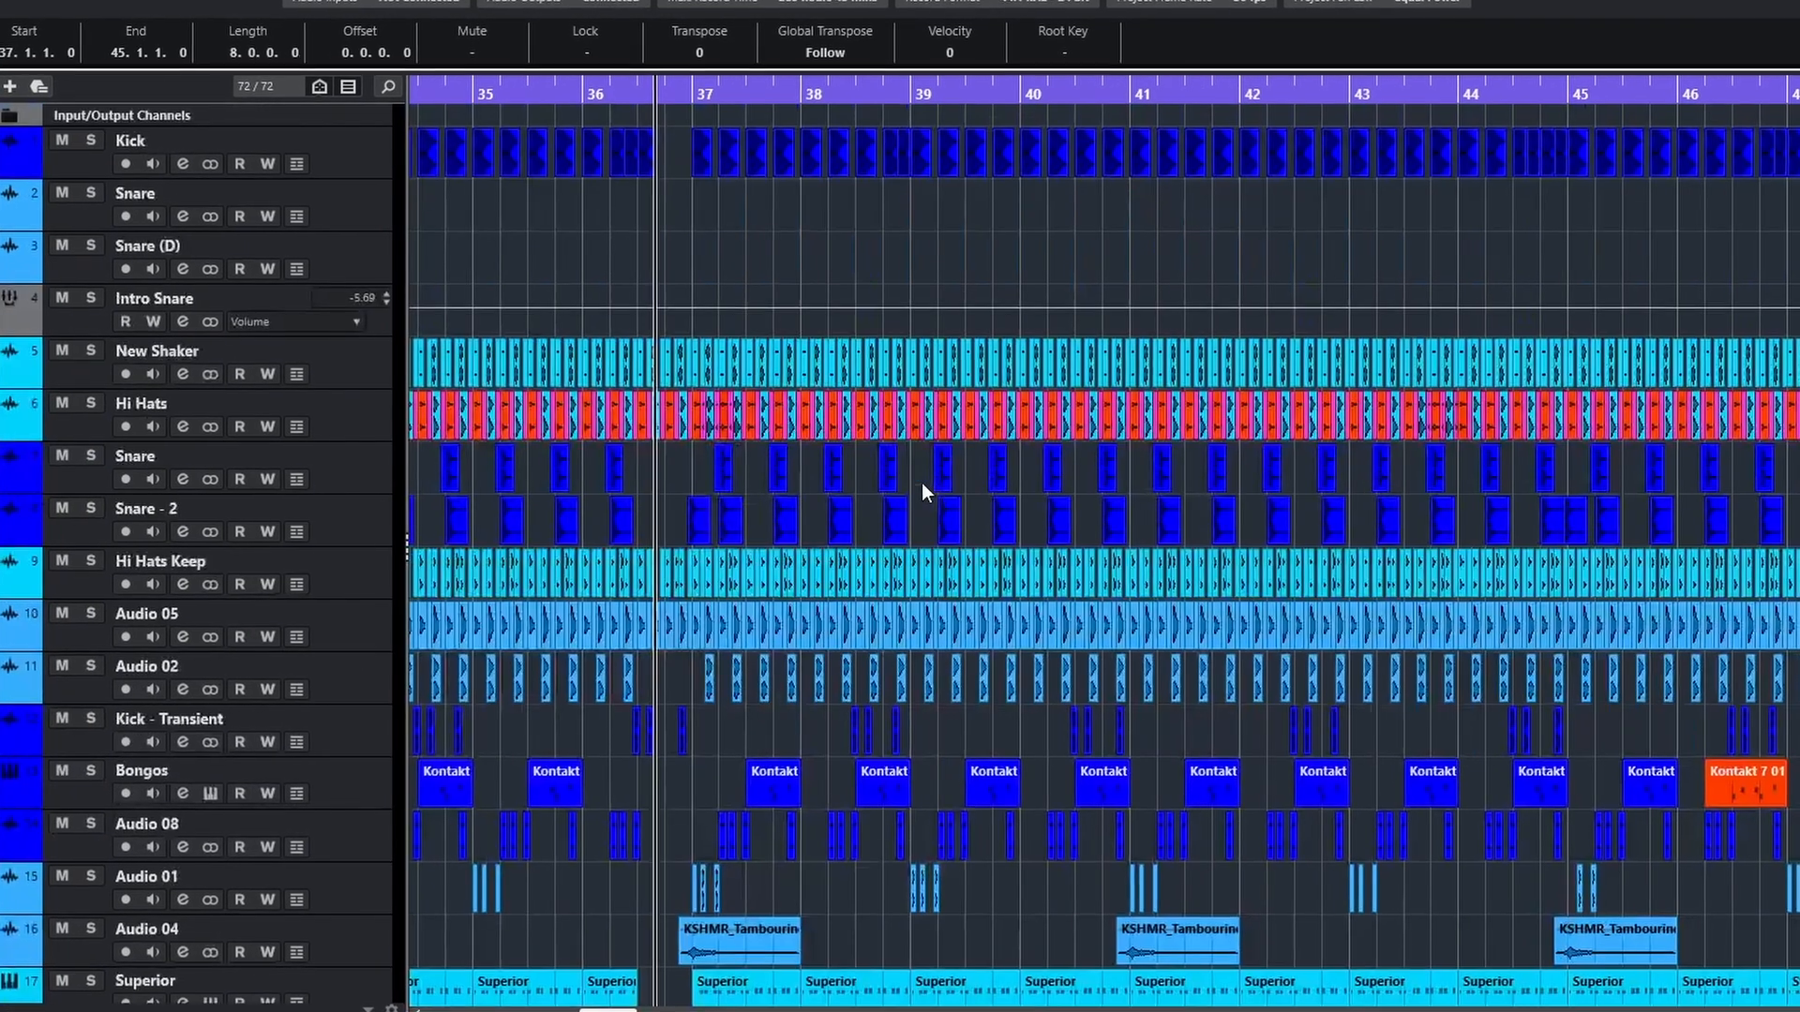
key("space")
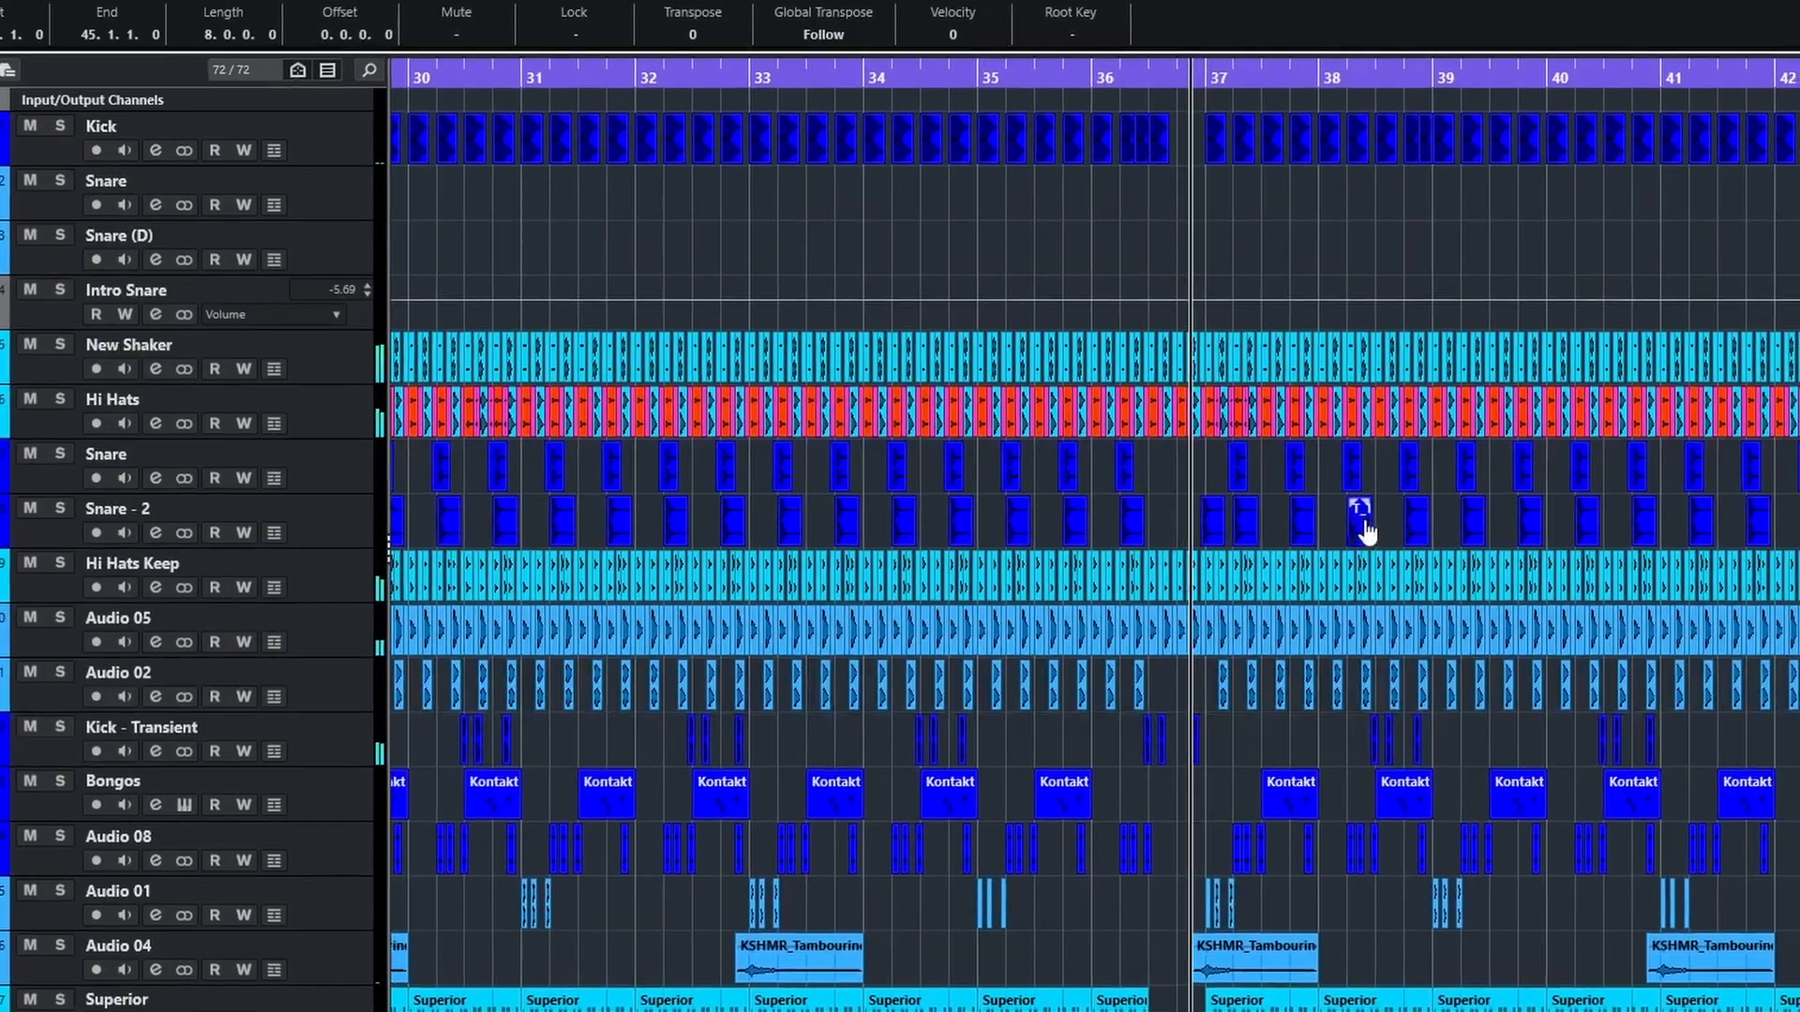
scroll(1539, 604, "down", 8)
scroll(1552, 608, "down", 15)
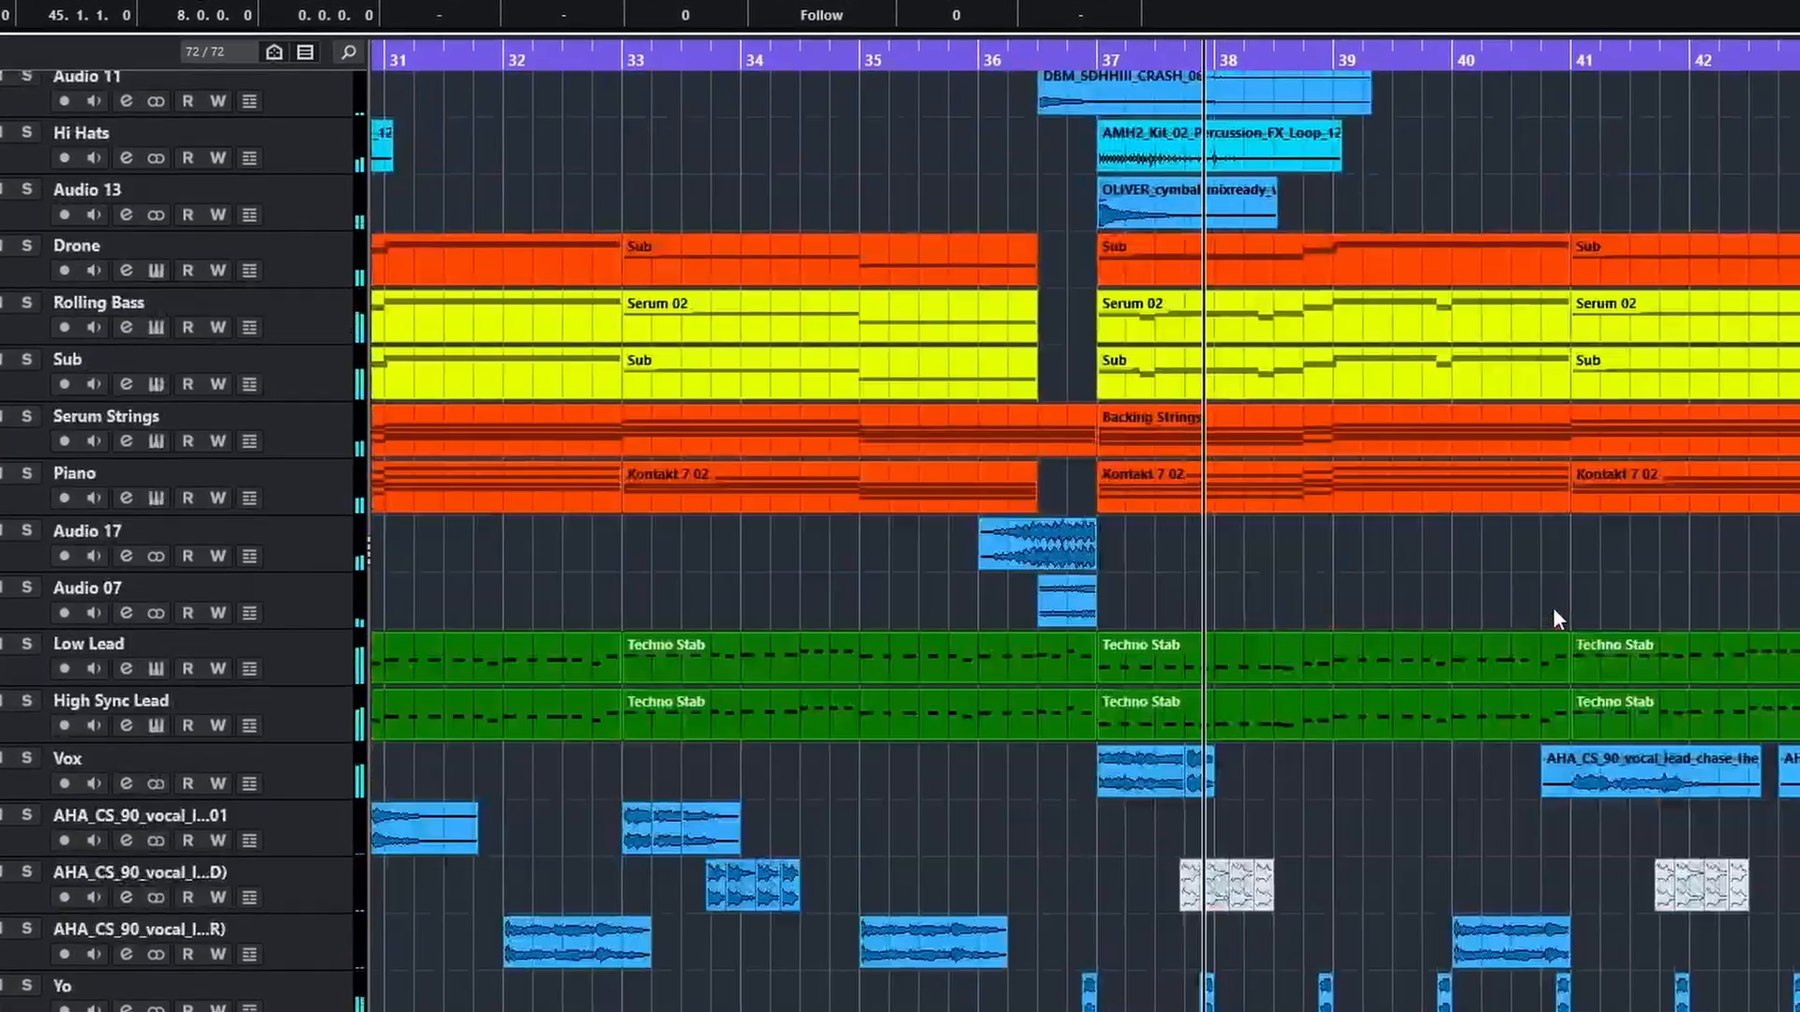
scroll(1571, 609, "up", 4)
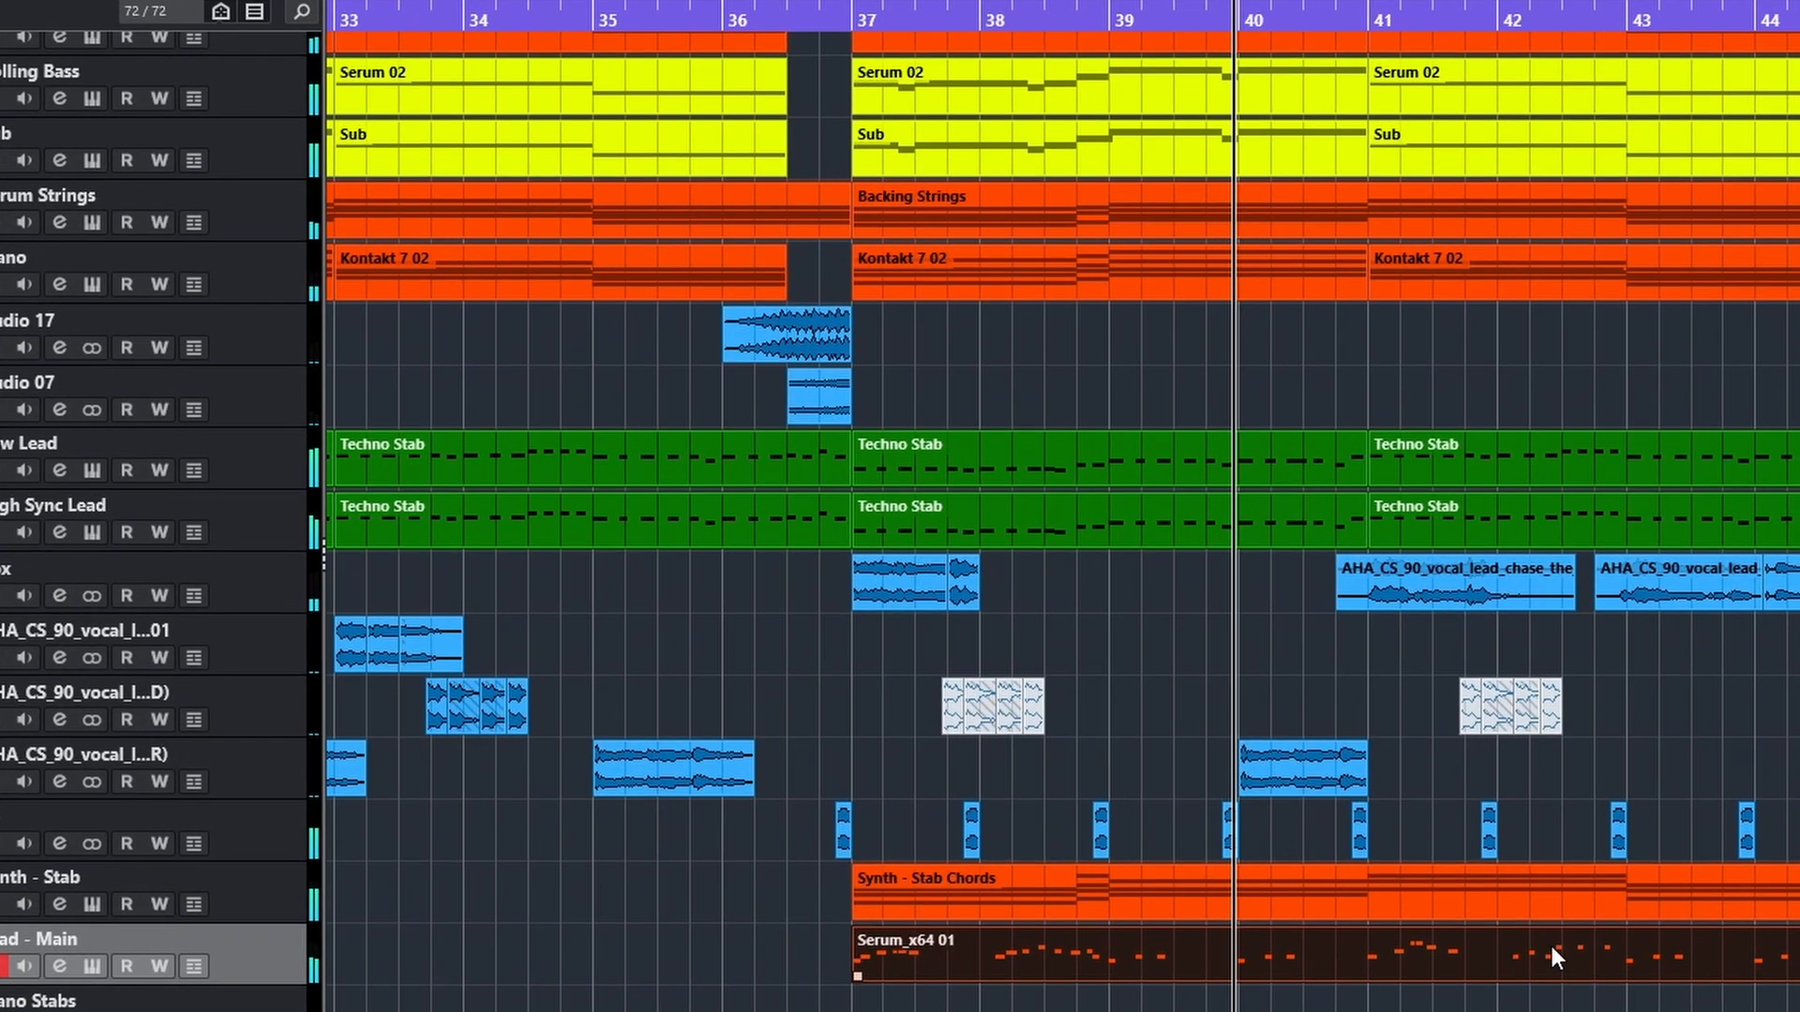
Examine the Lead - Main event and follow the full mix through bars 48 to 52 down to Main Vocals
double_click(1549, 942)
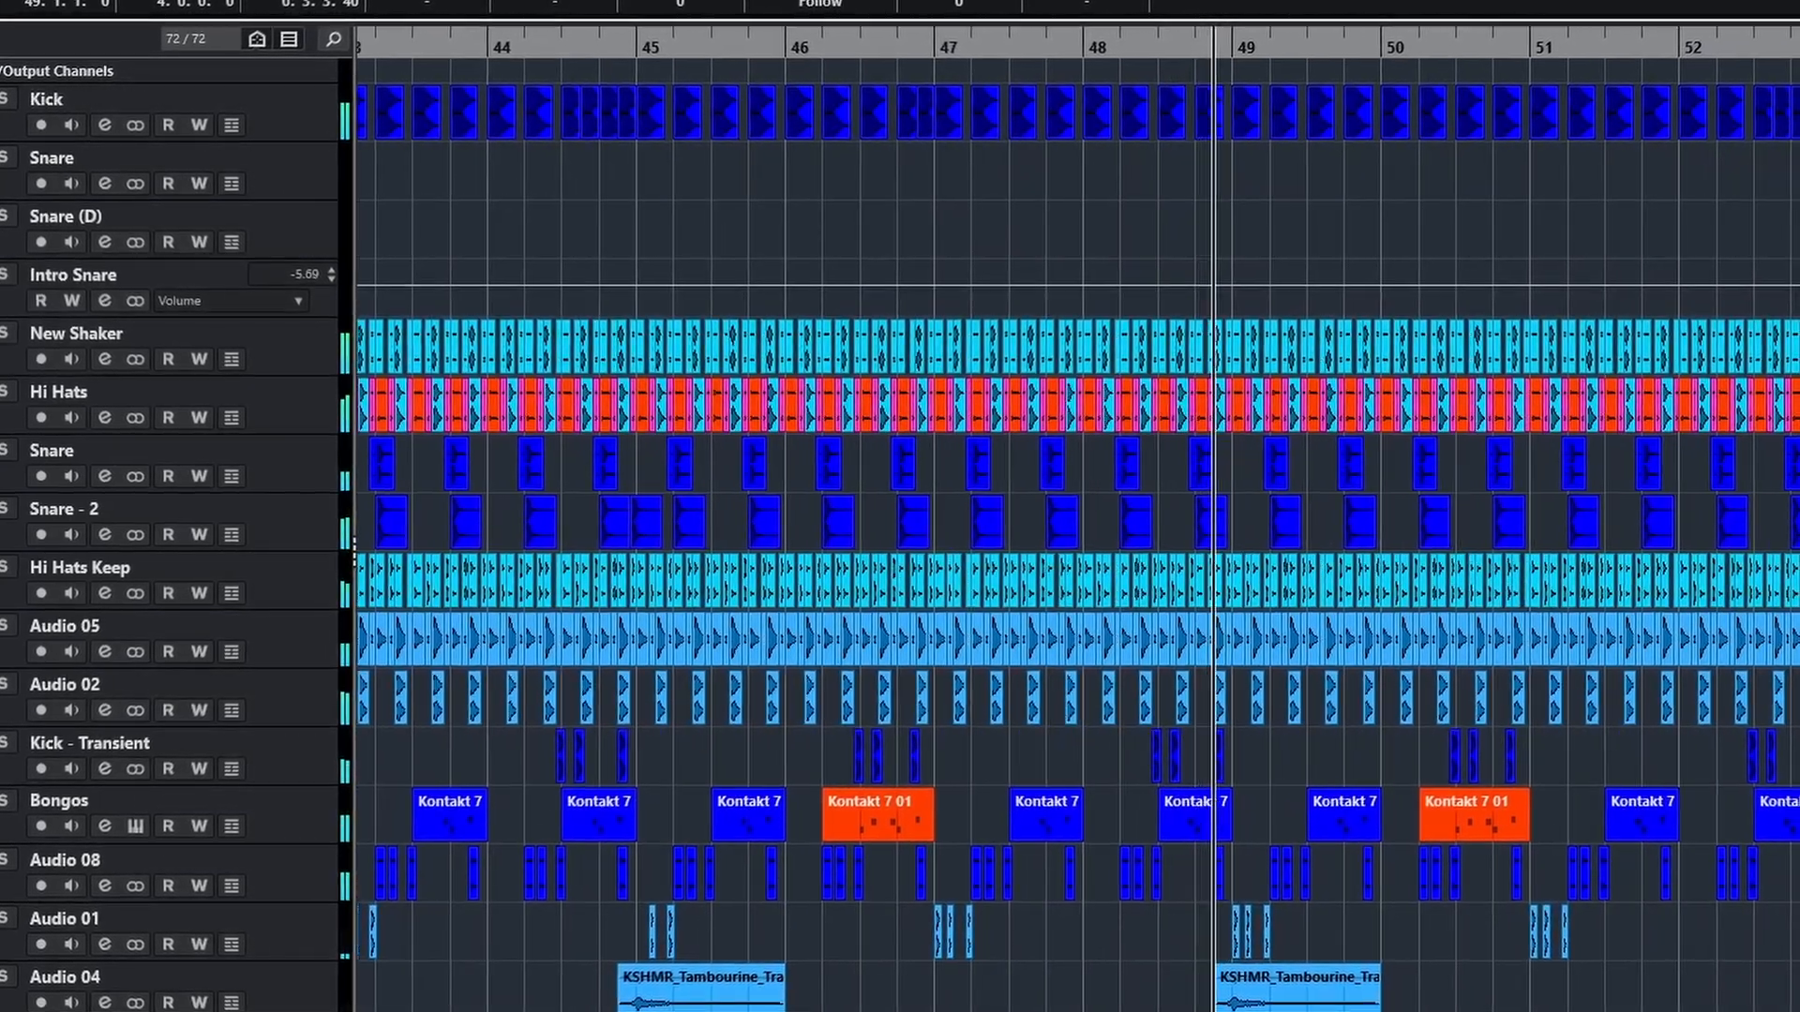
scroll(1647, 656, "down", 10)
scroll(1059, 525, "down", 10)
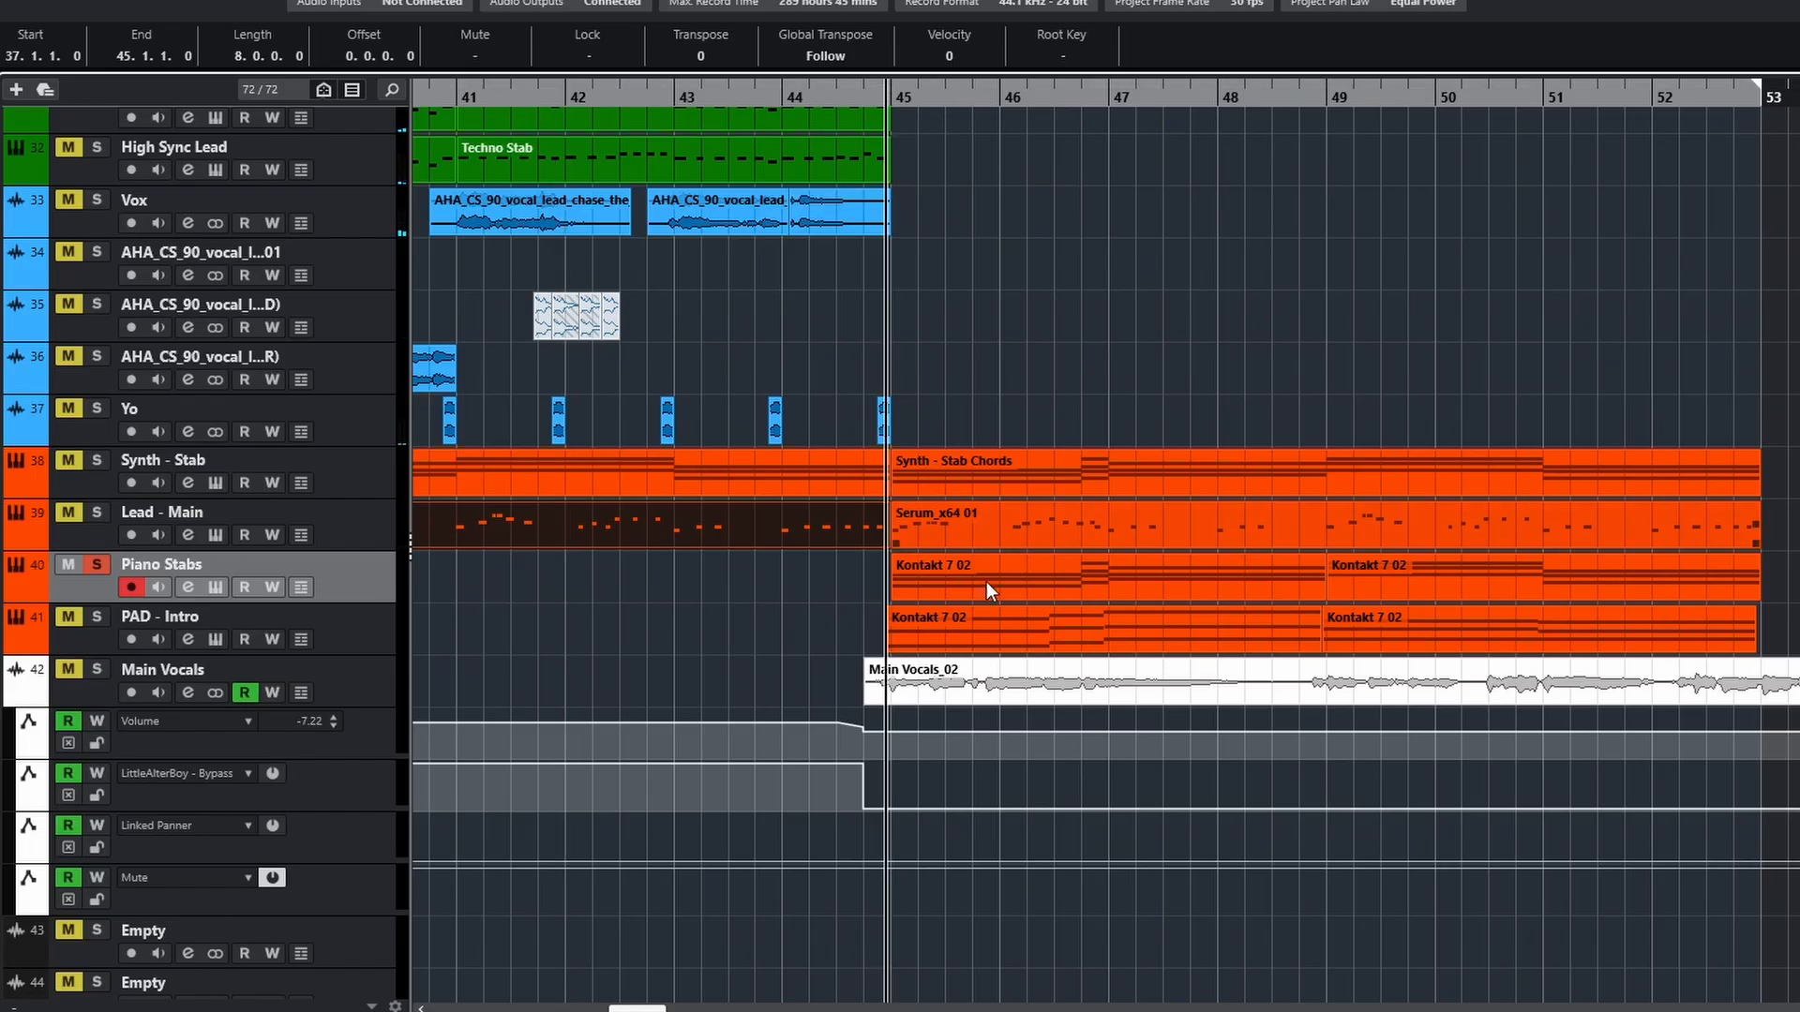
View the Piano Stabs notes from bar 45 during playback, and play the soloed PAD - Intro track from just before bar 45
double_click(987, 581)
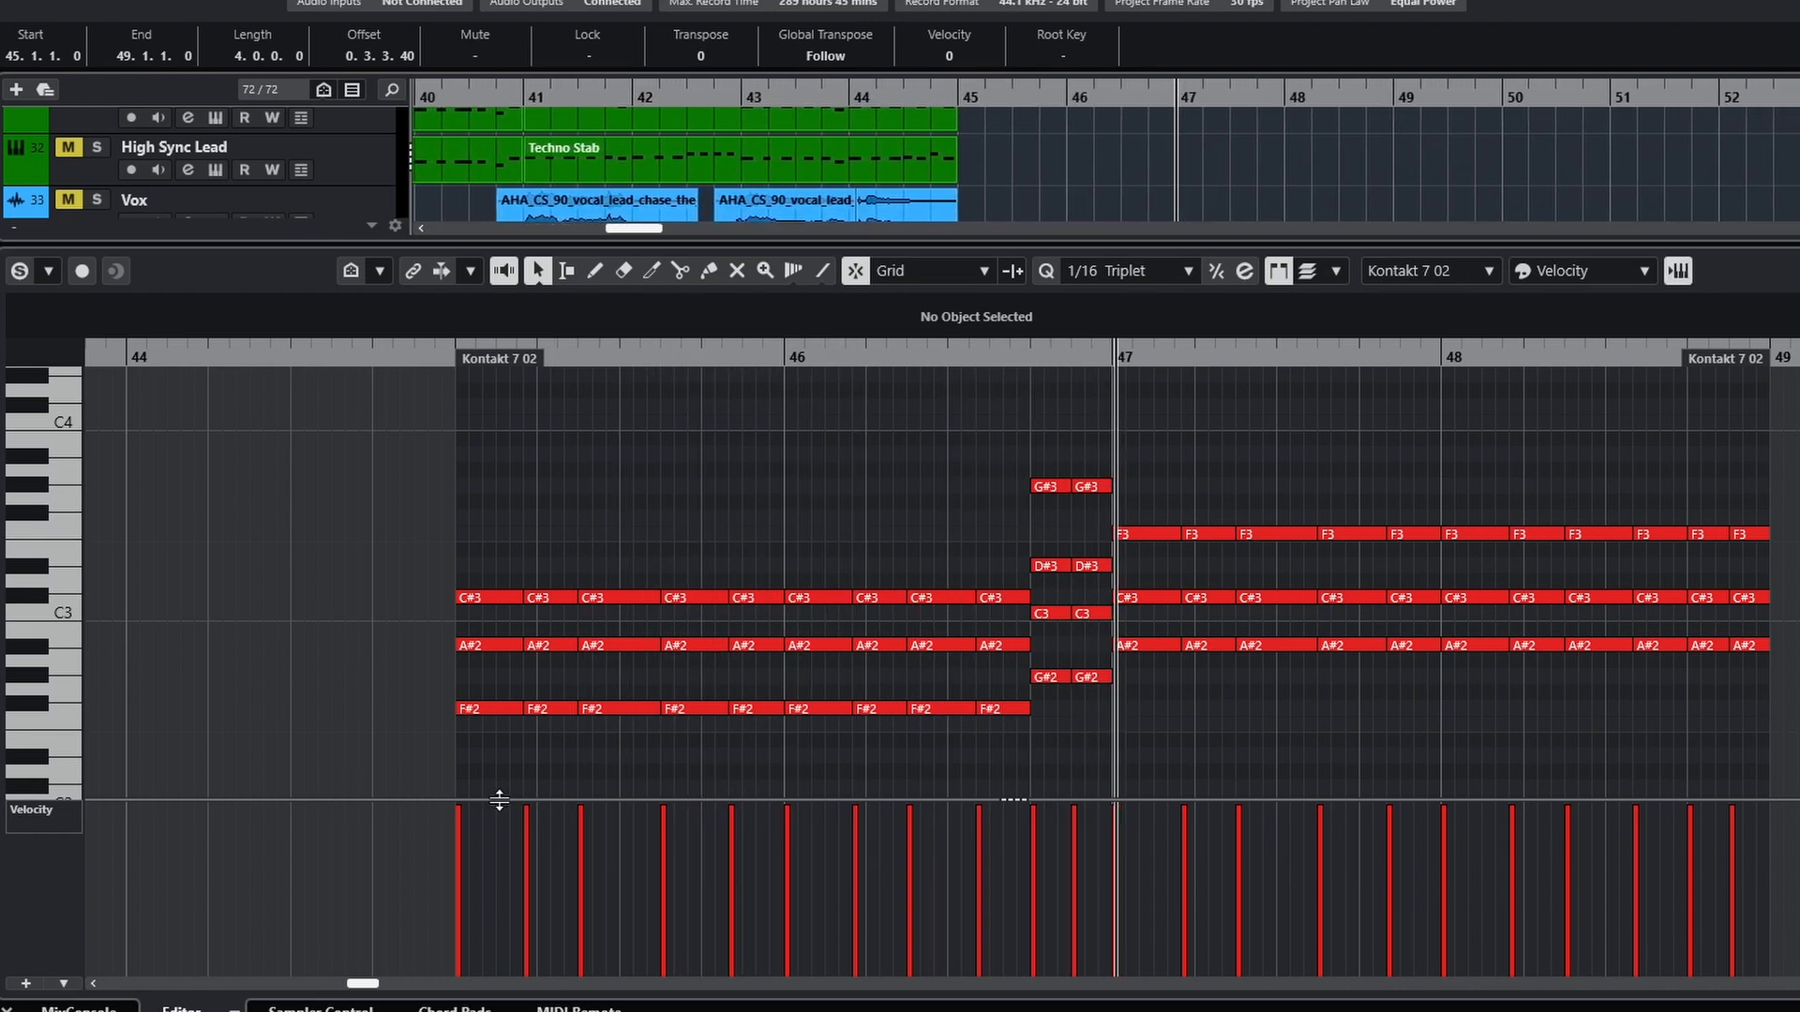
key("space")
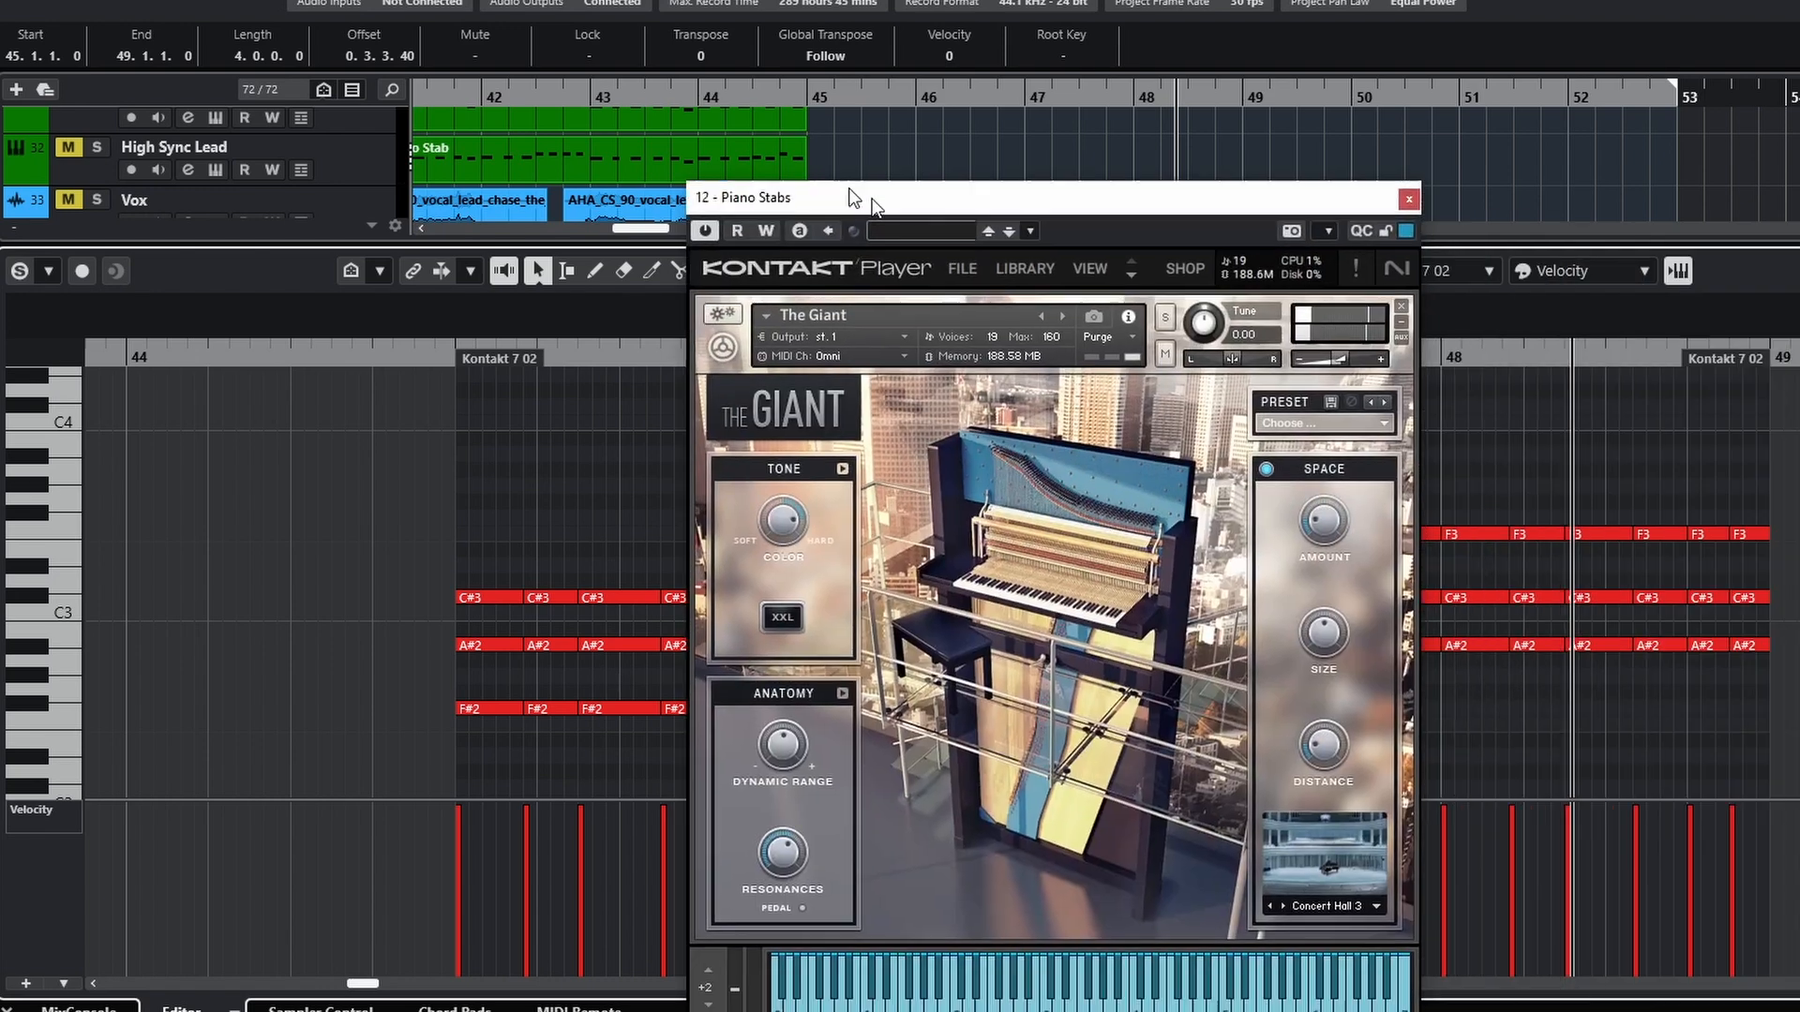
left_click_drag(850, 191, 774, 172)
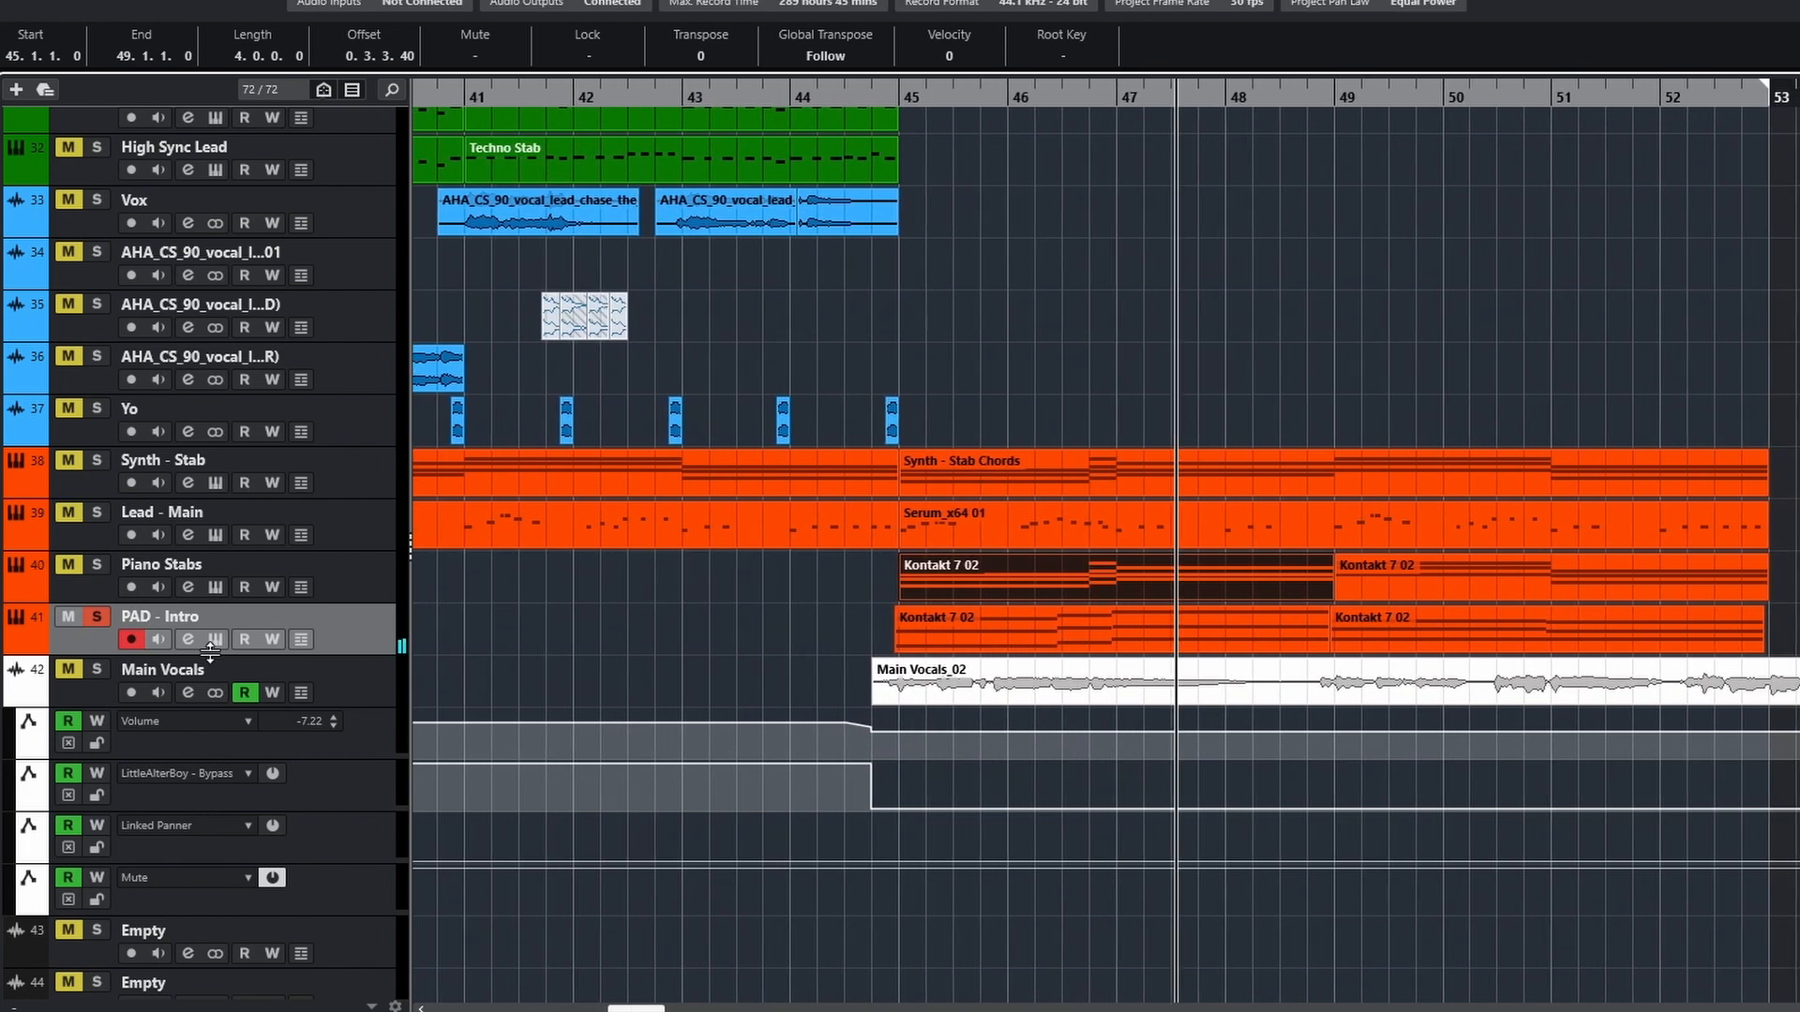
left_click(876, 94)
scroll(1068, 530, "up", 3)
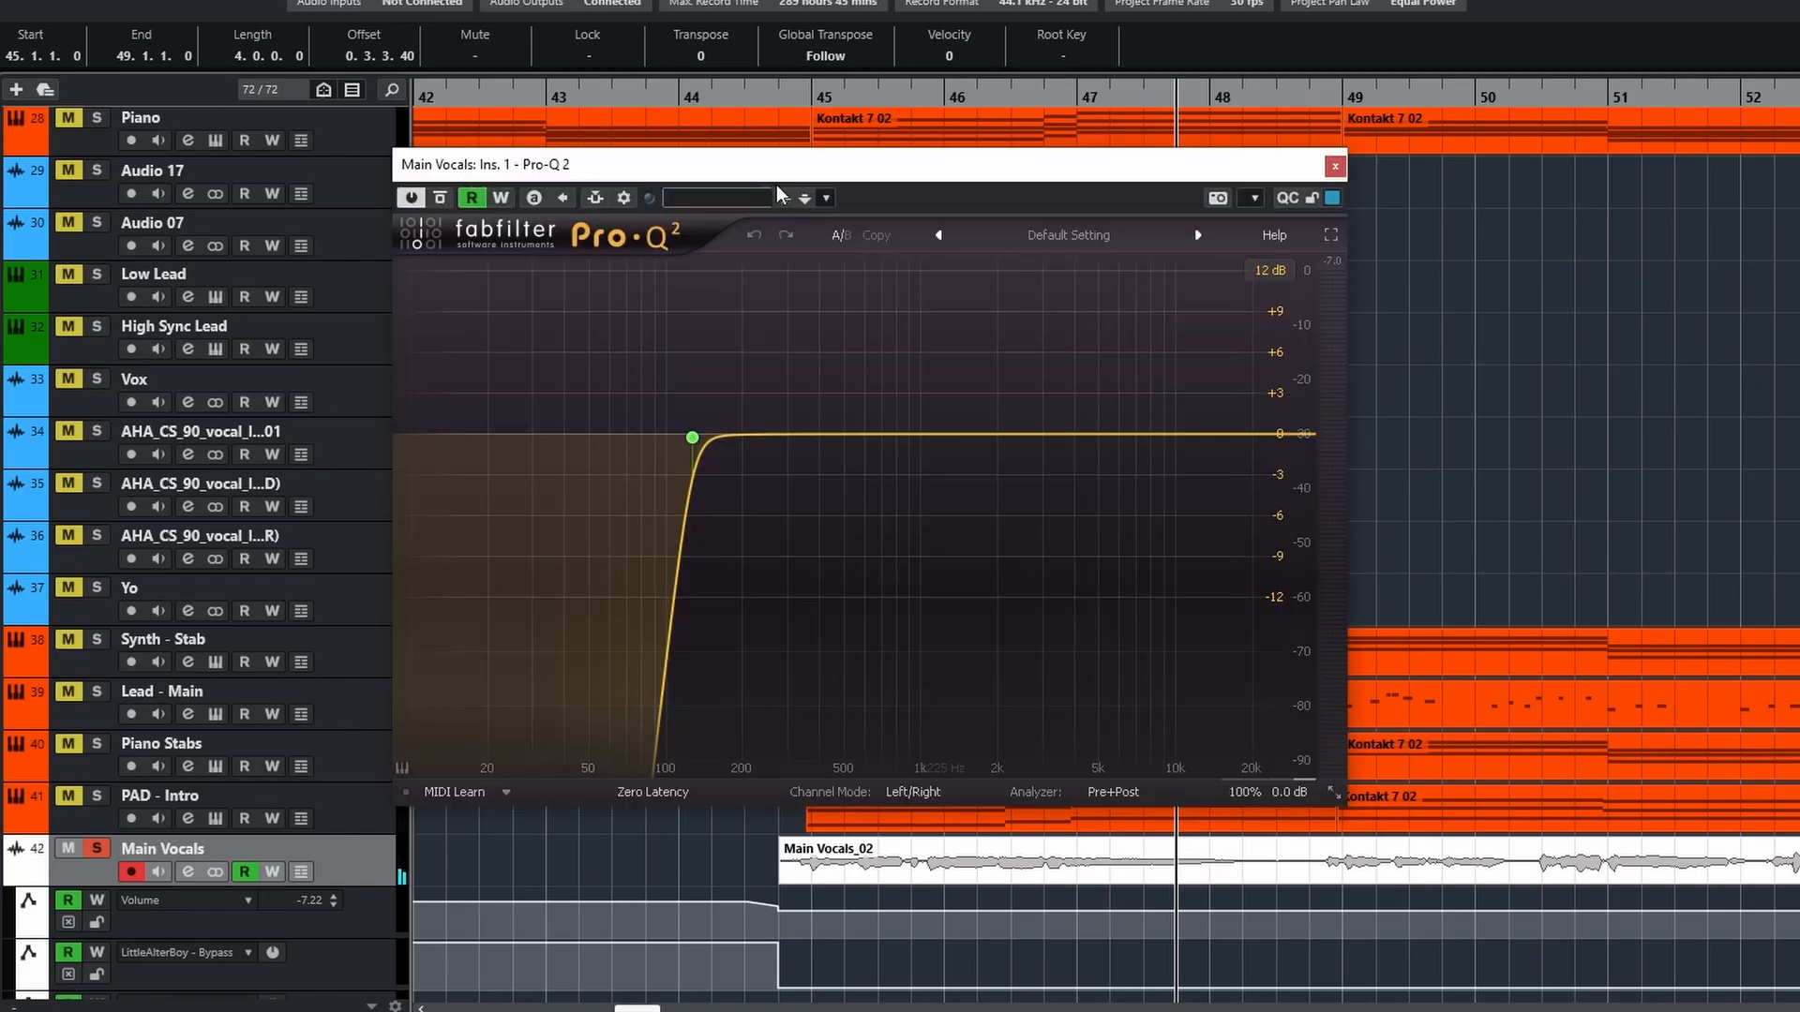
Play the soloed Main Vocals and view the track's Pro-MB, Purple Audio MC 77, ValhallaRoom and ValhallaDelay inserts
left_click_drag(772, 173, 1002, 196)
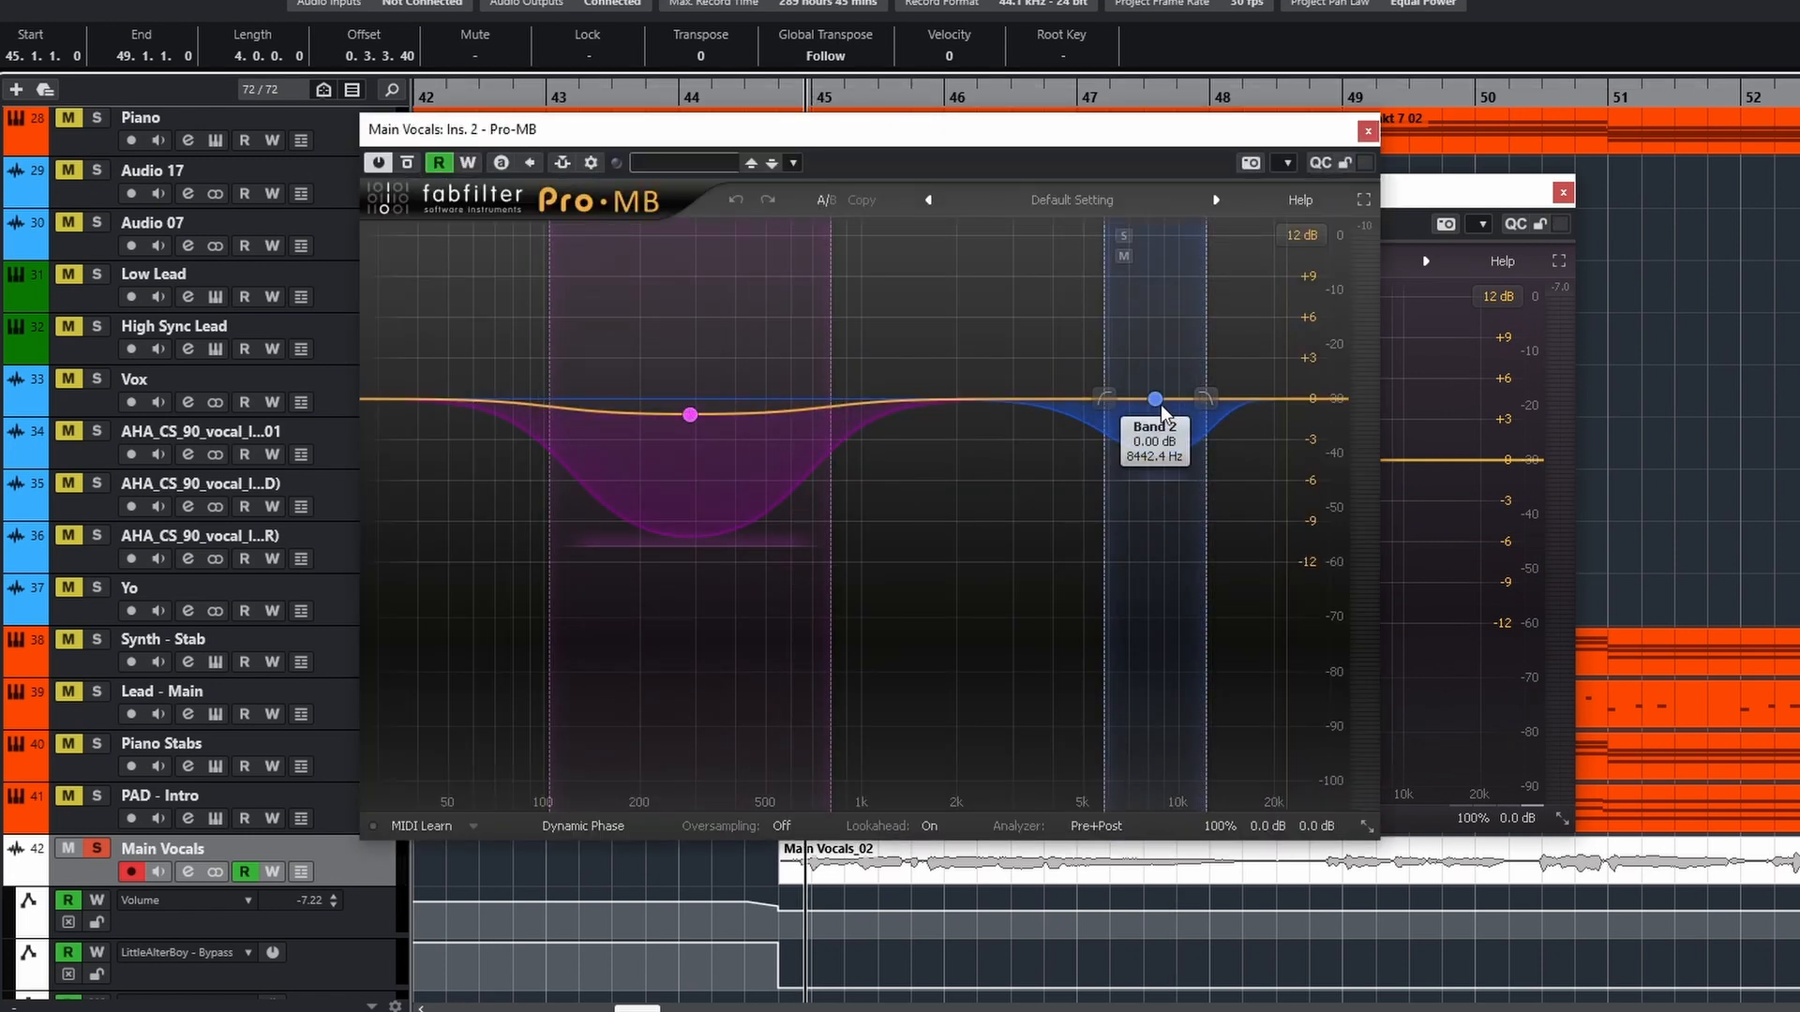
key("space")
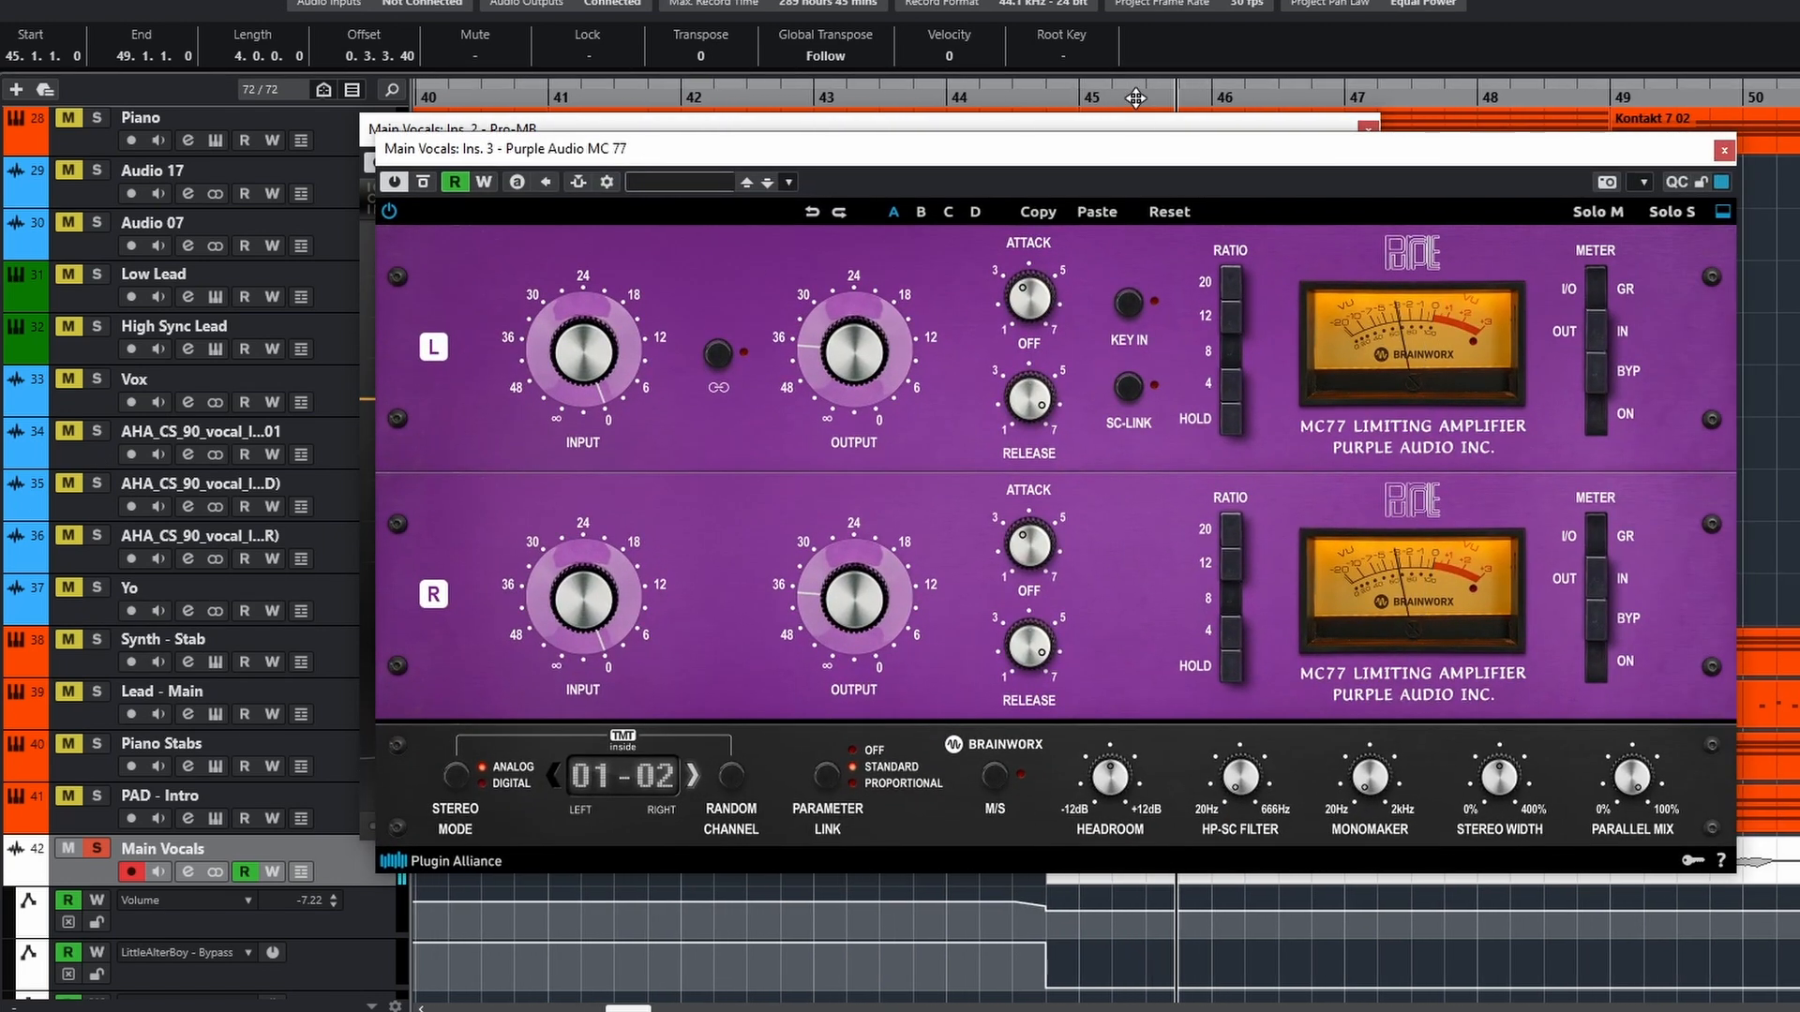
left_click(3, 530)
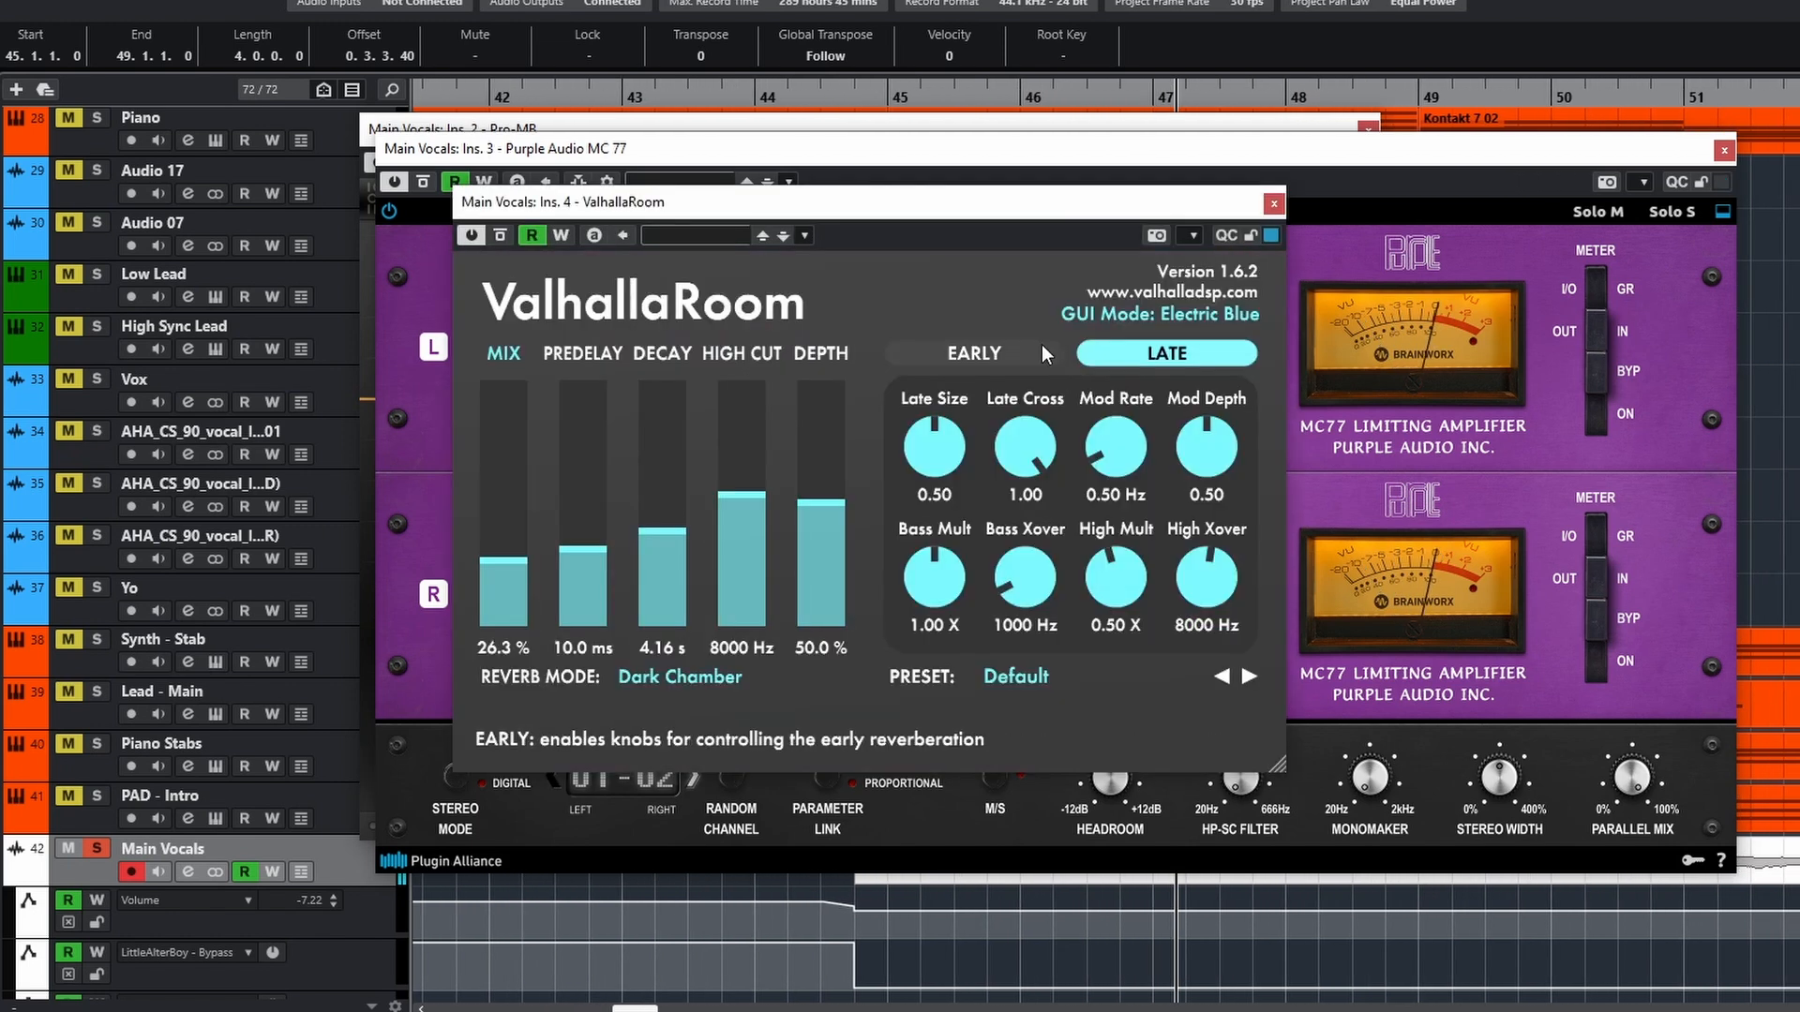
left_click(3, 555)
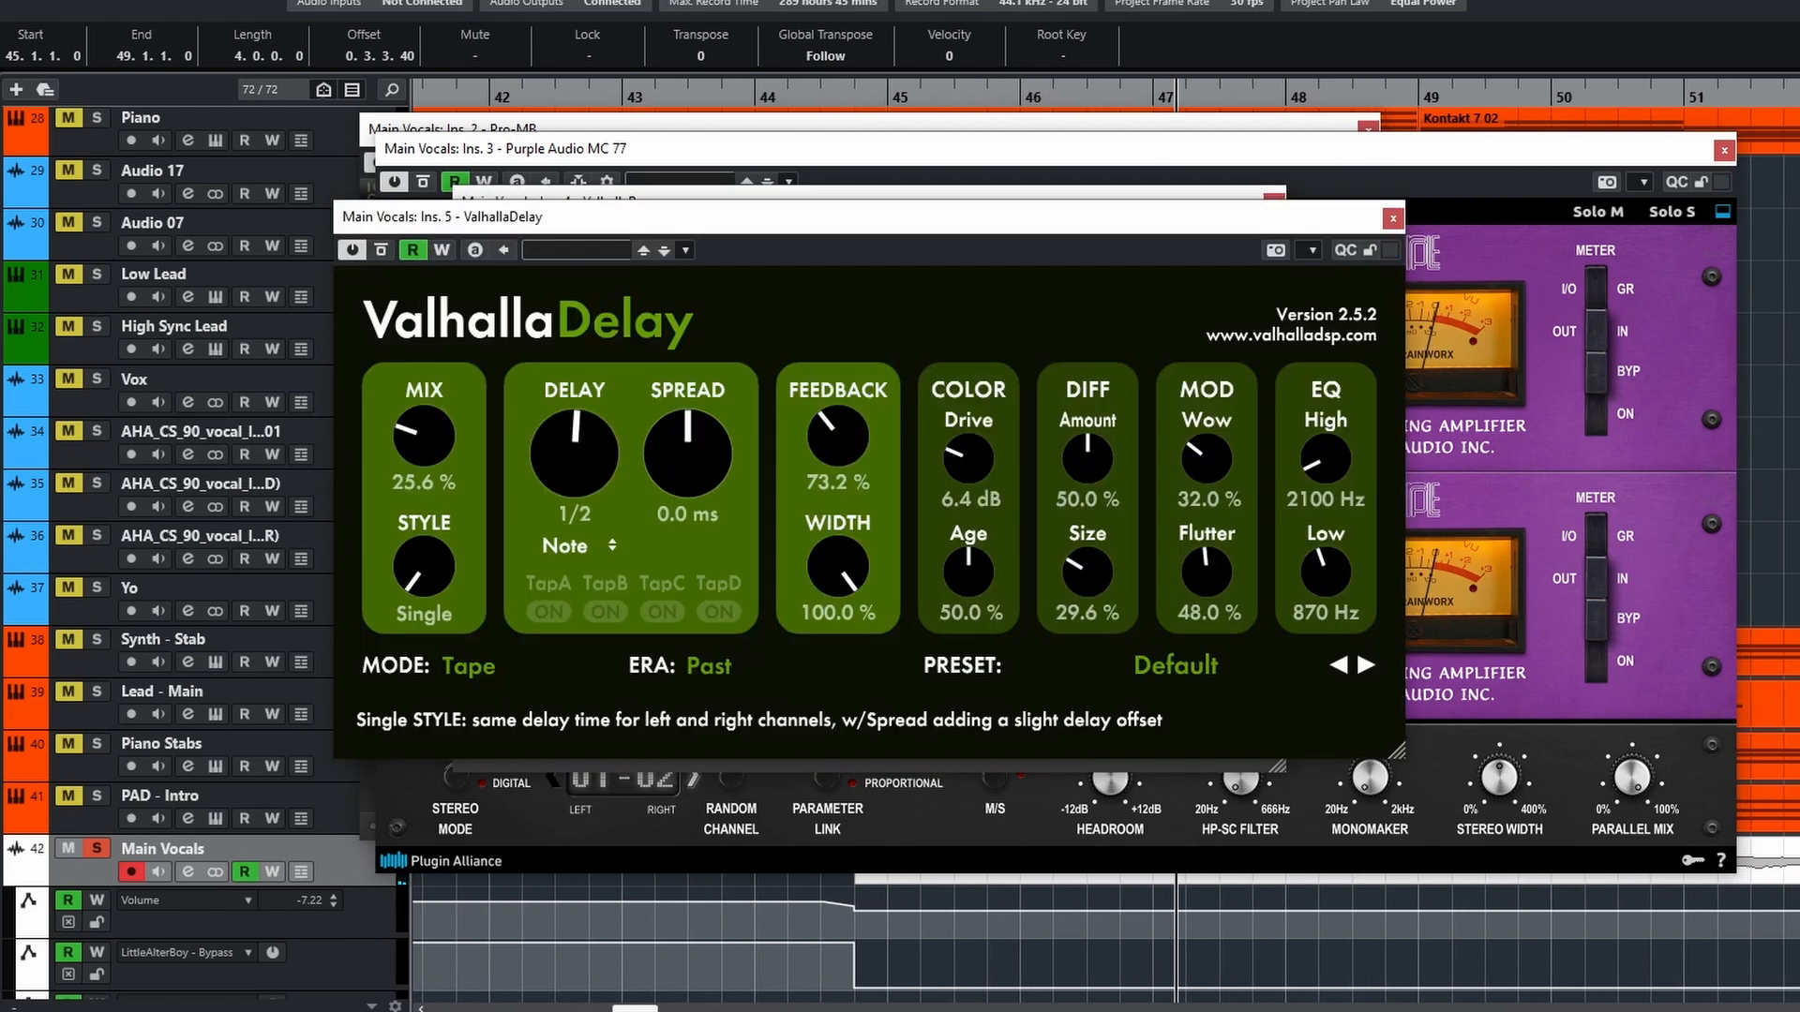
left_click(3, 580)
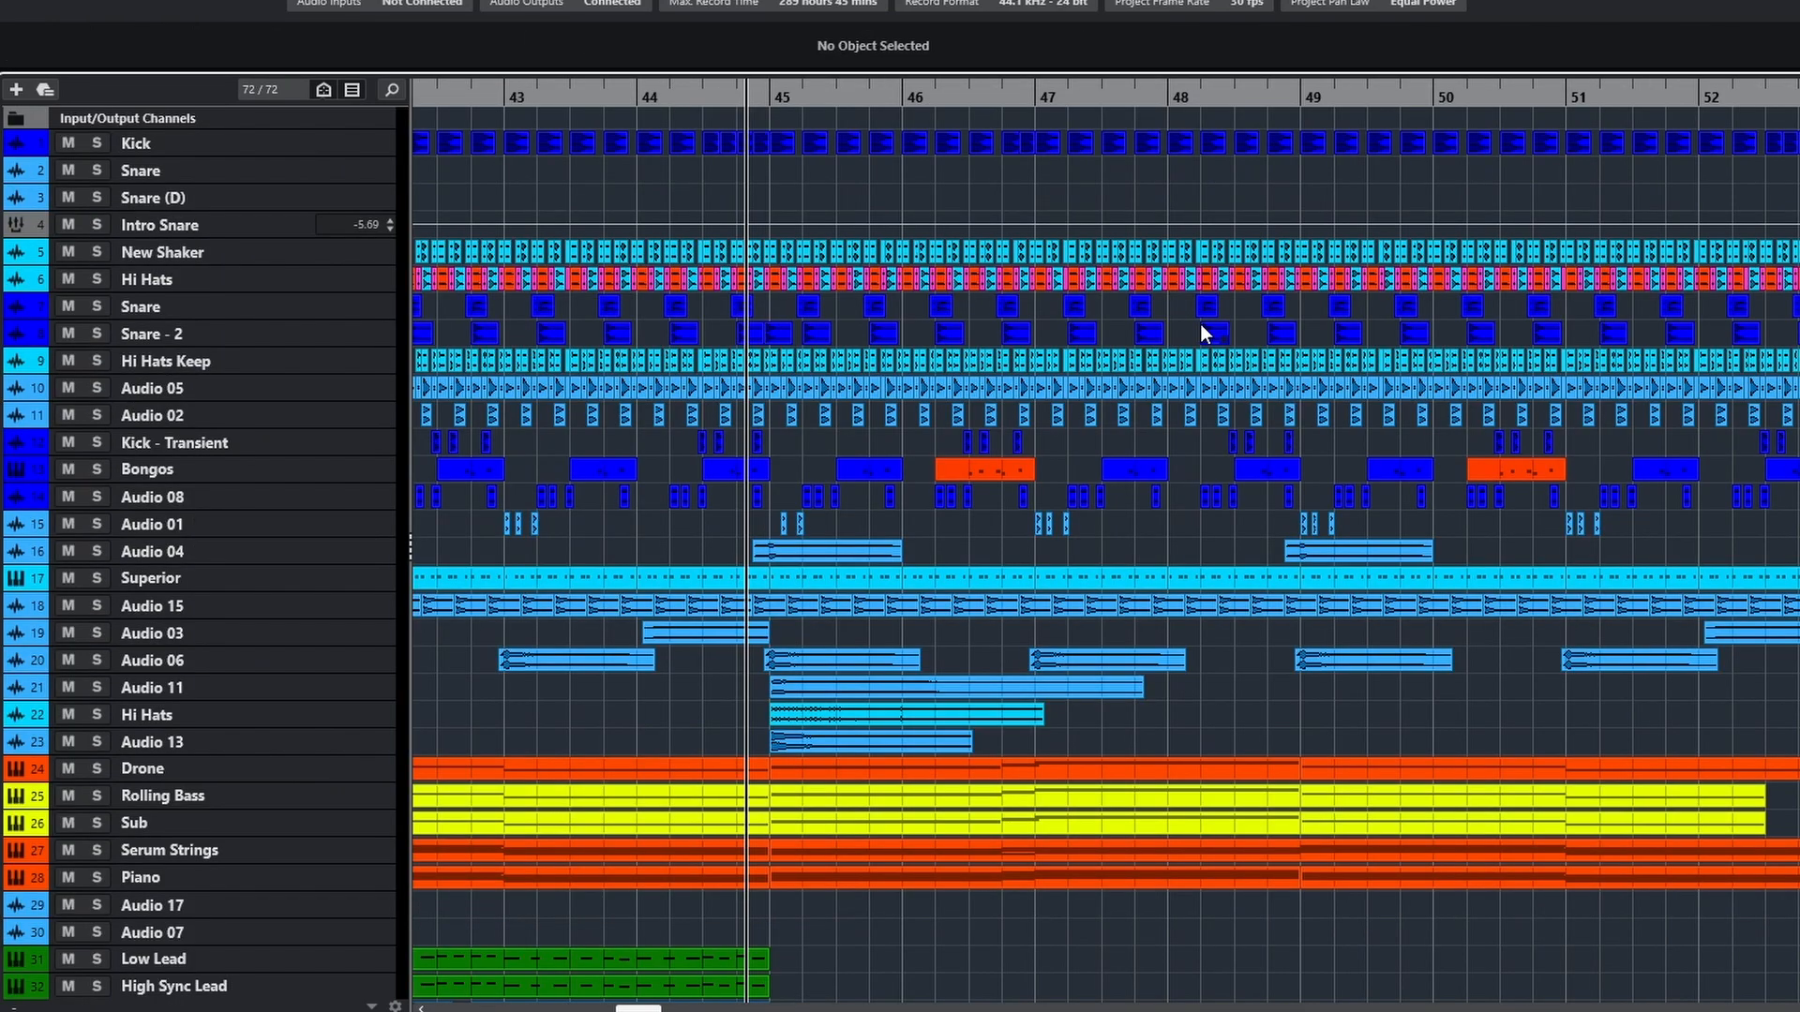
Play the full mix from just before bar 45 while examining the layers down to Main Vocals
key("space")
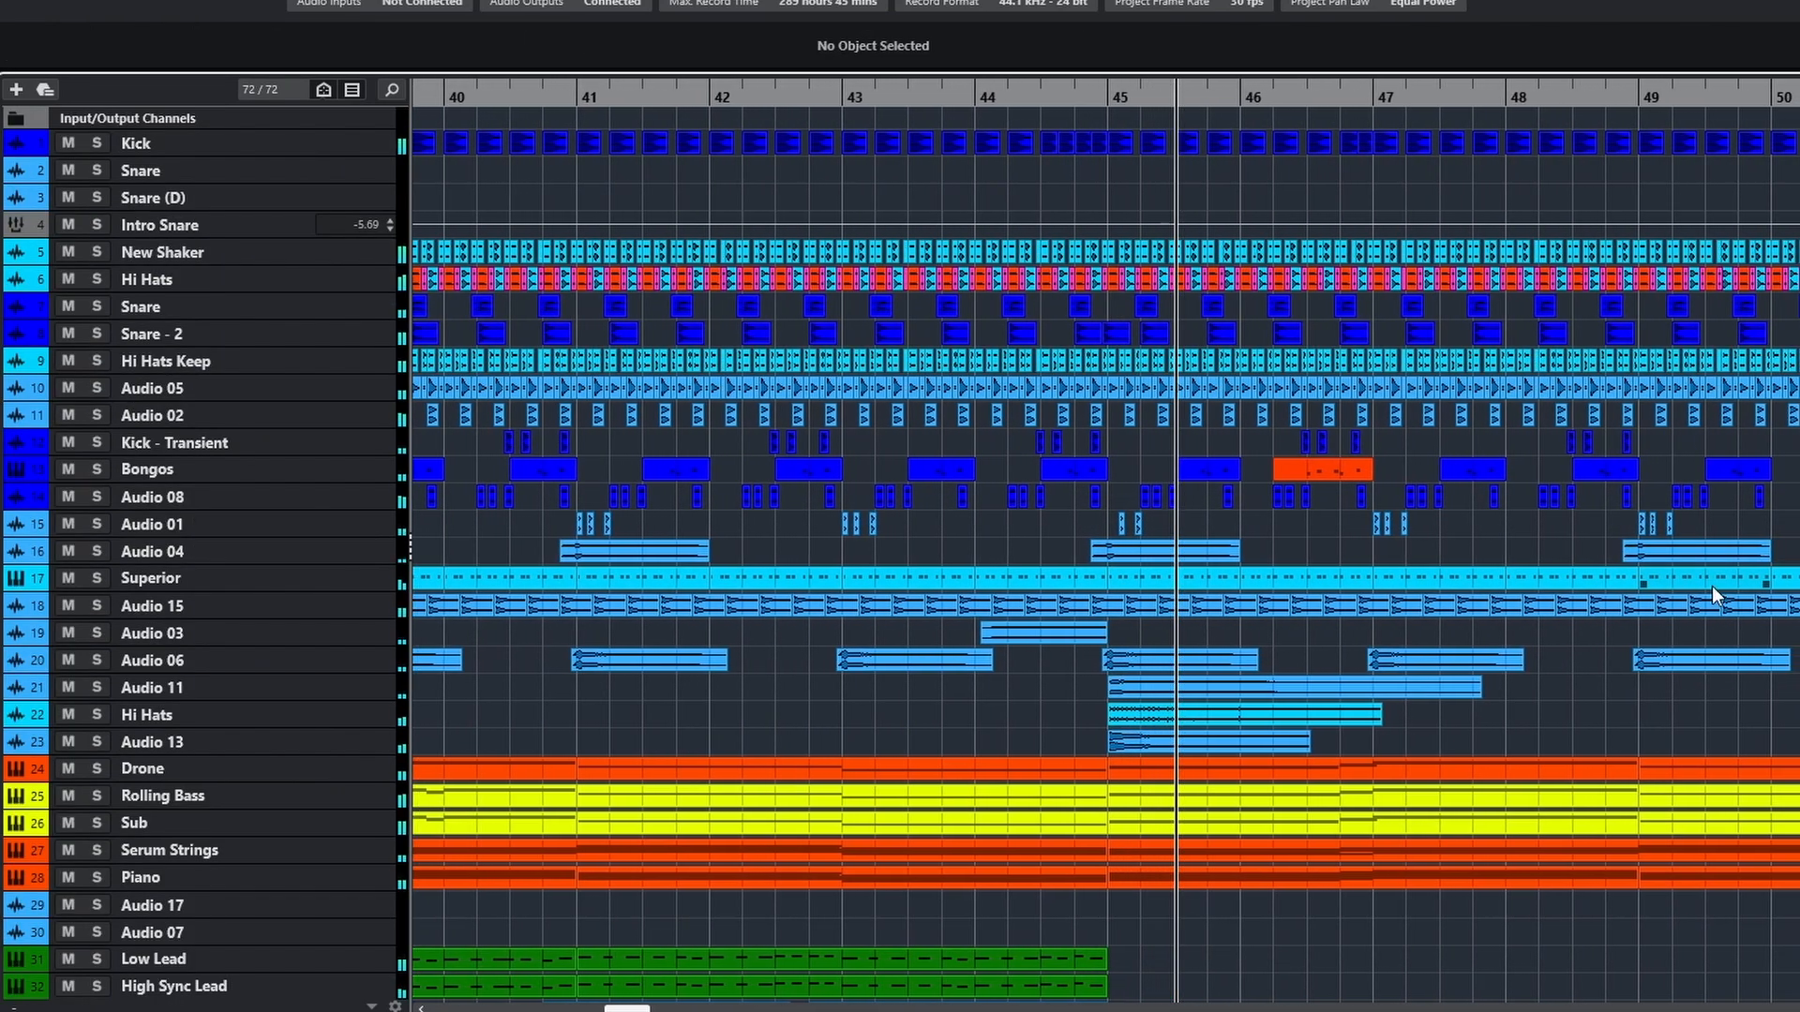
scroll(1712, 586, "down", 10)
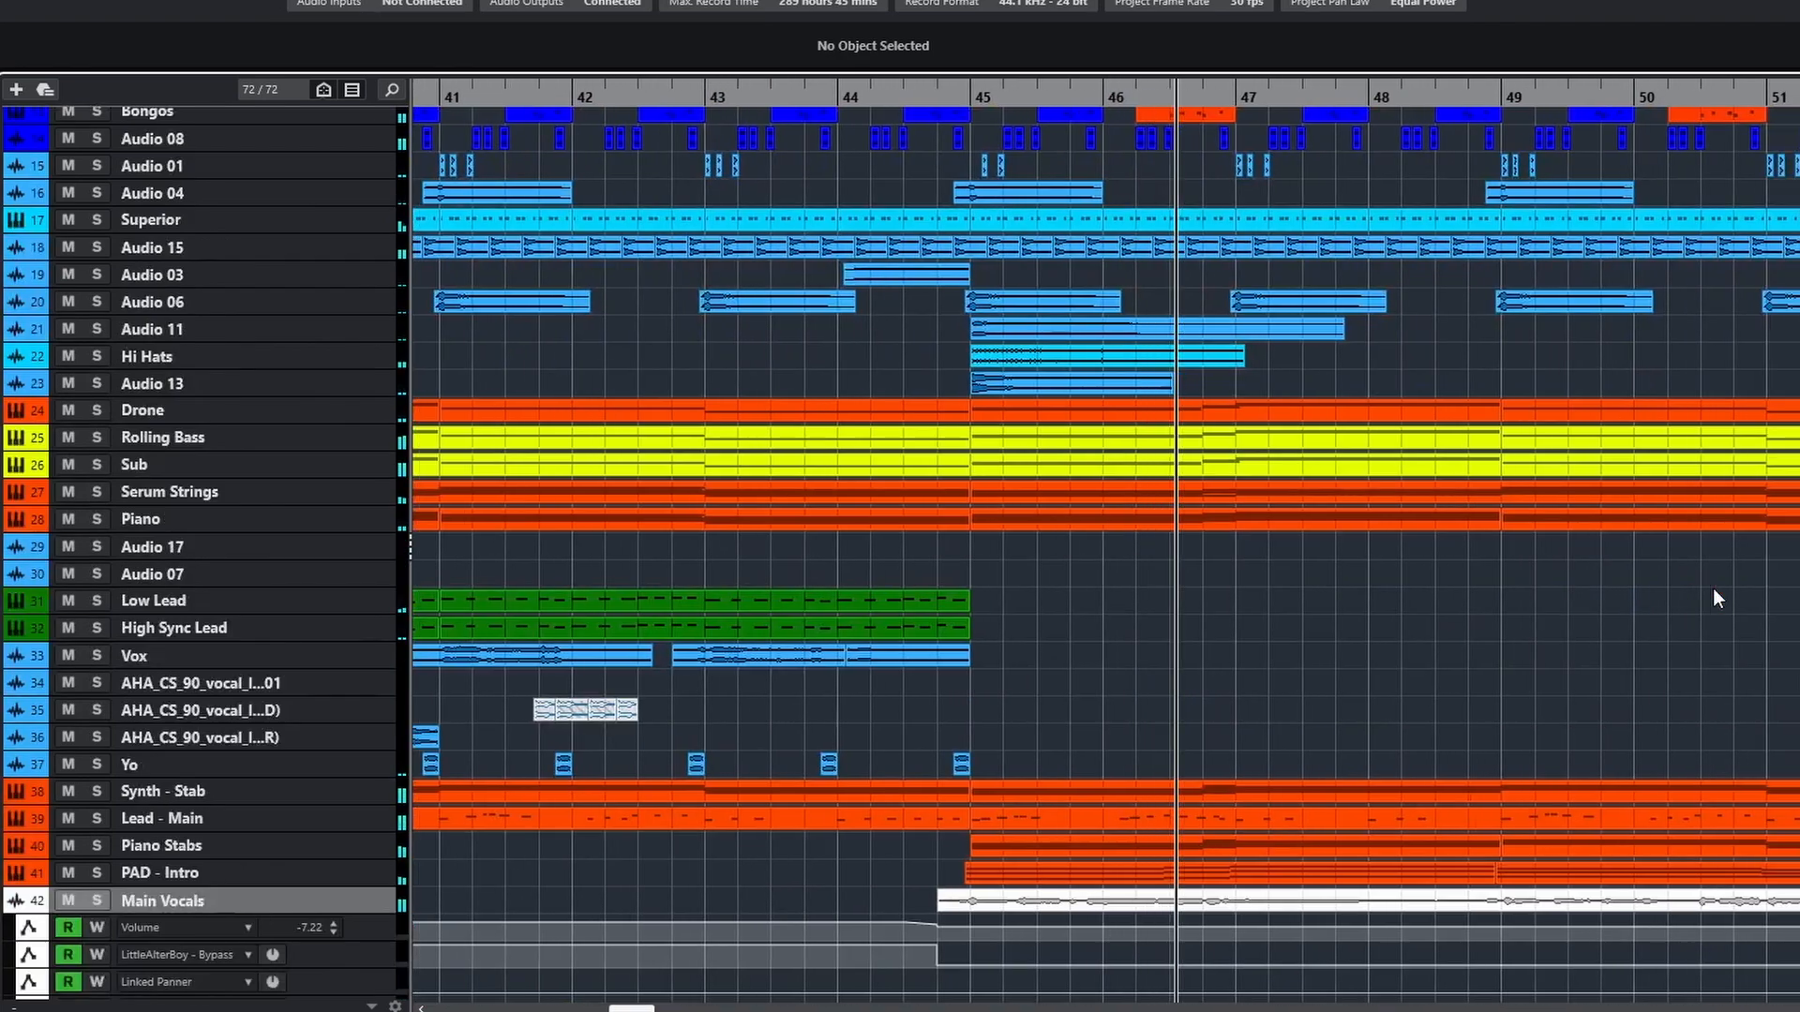